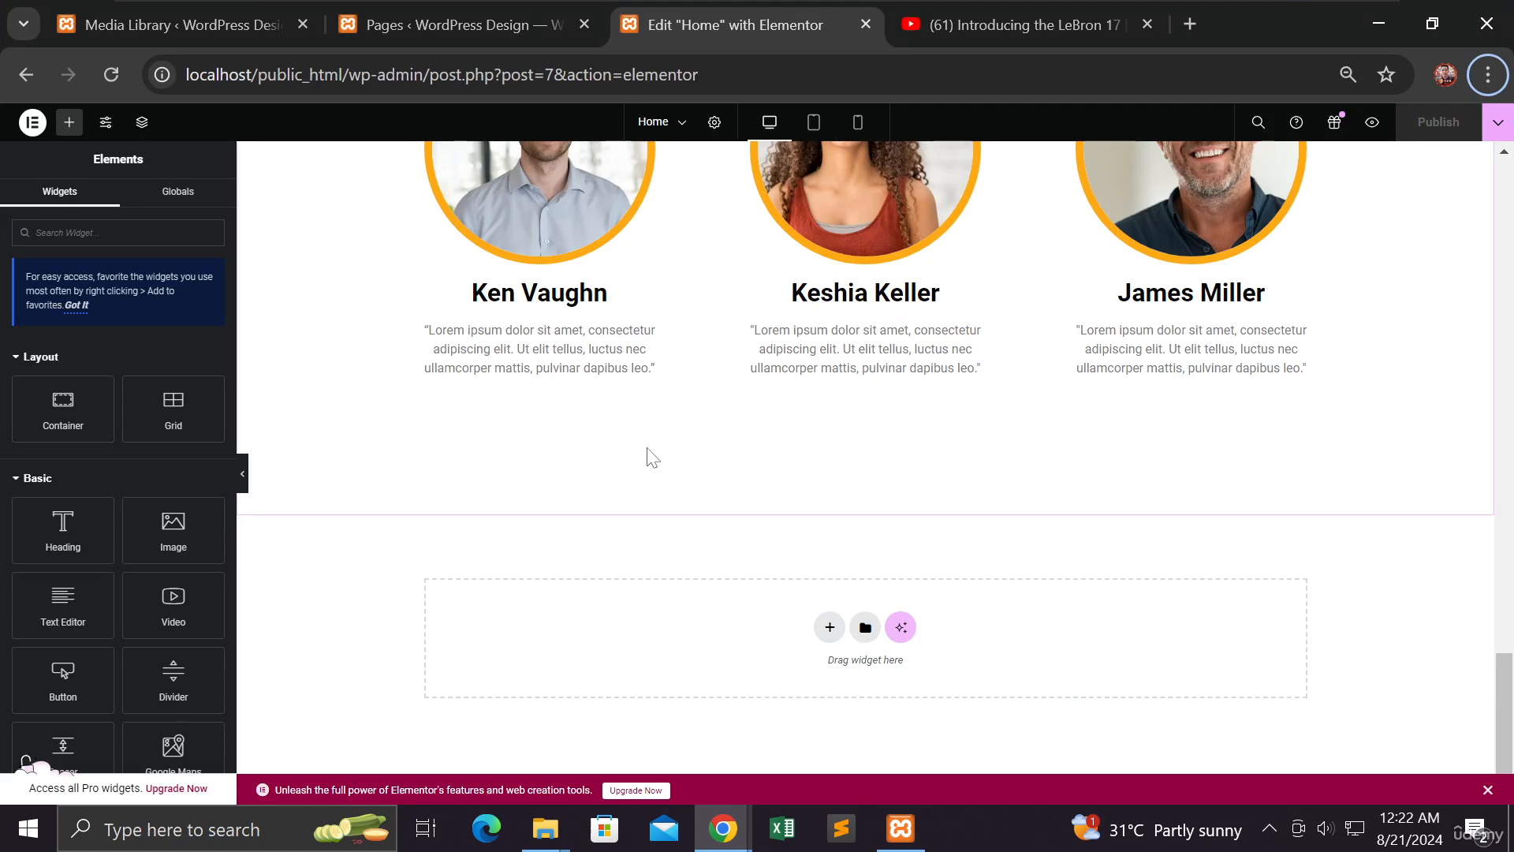
Go to the Pages list, then open Elementor's Theme Builder from the Templates menu
click(437, 26)
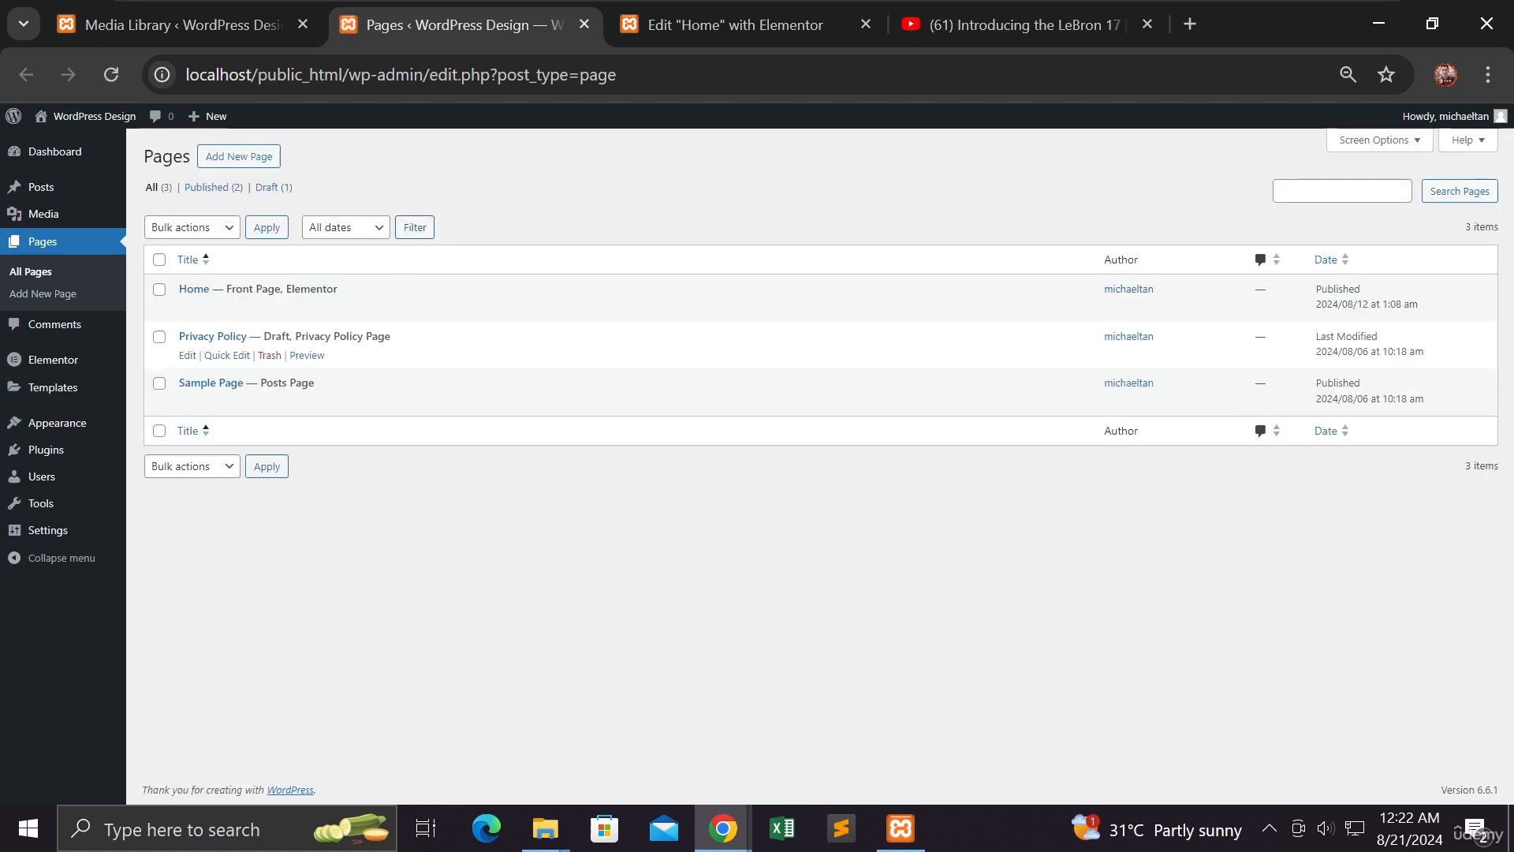
mouse_move(60, 367)
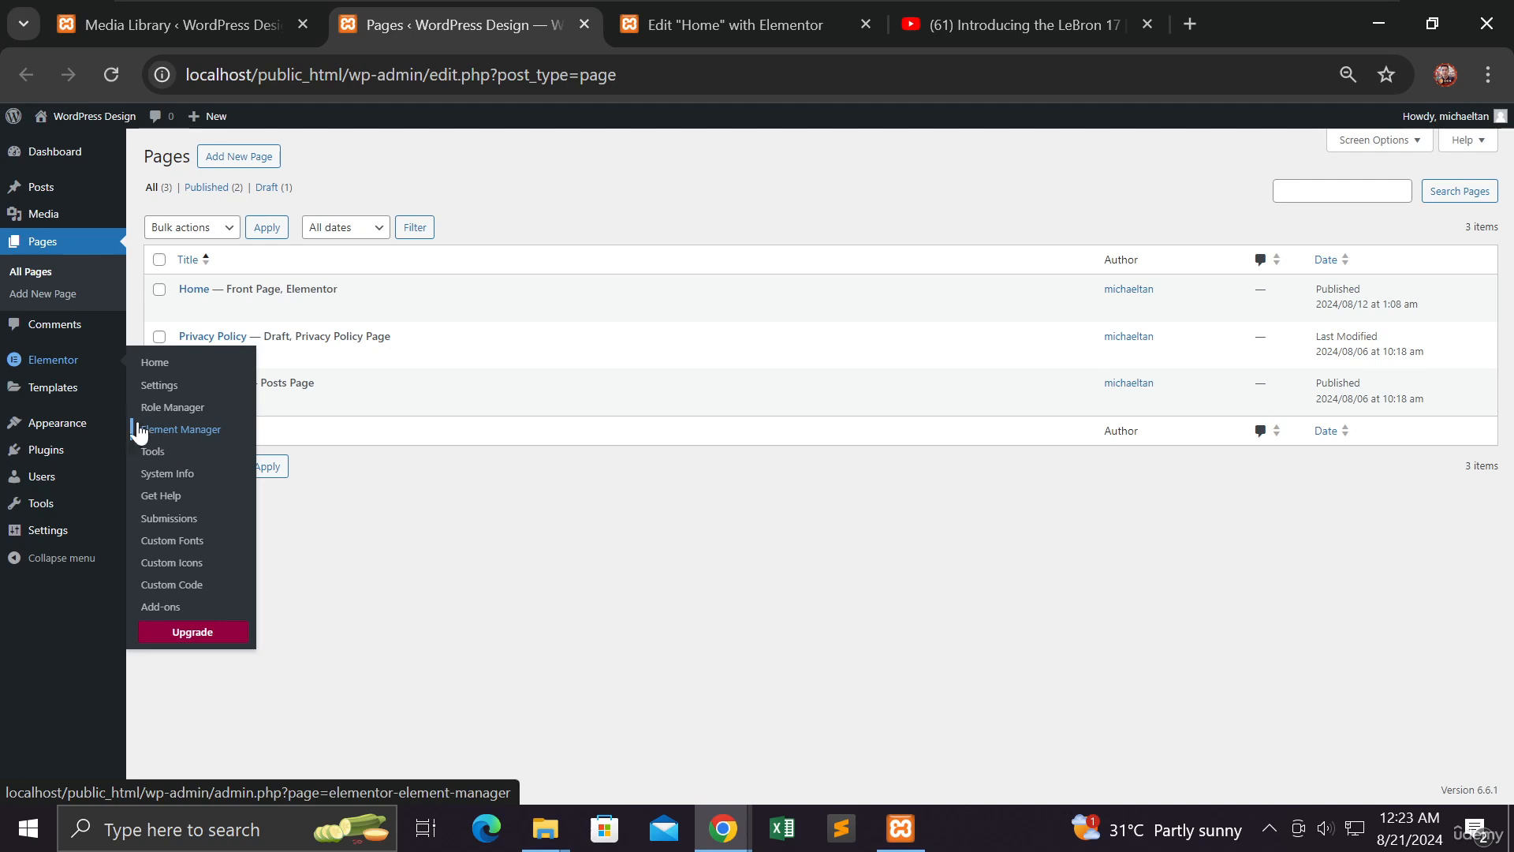
mouse_move(57, 396)
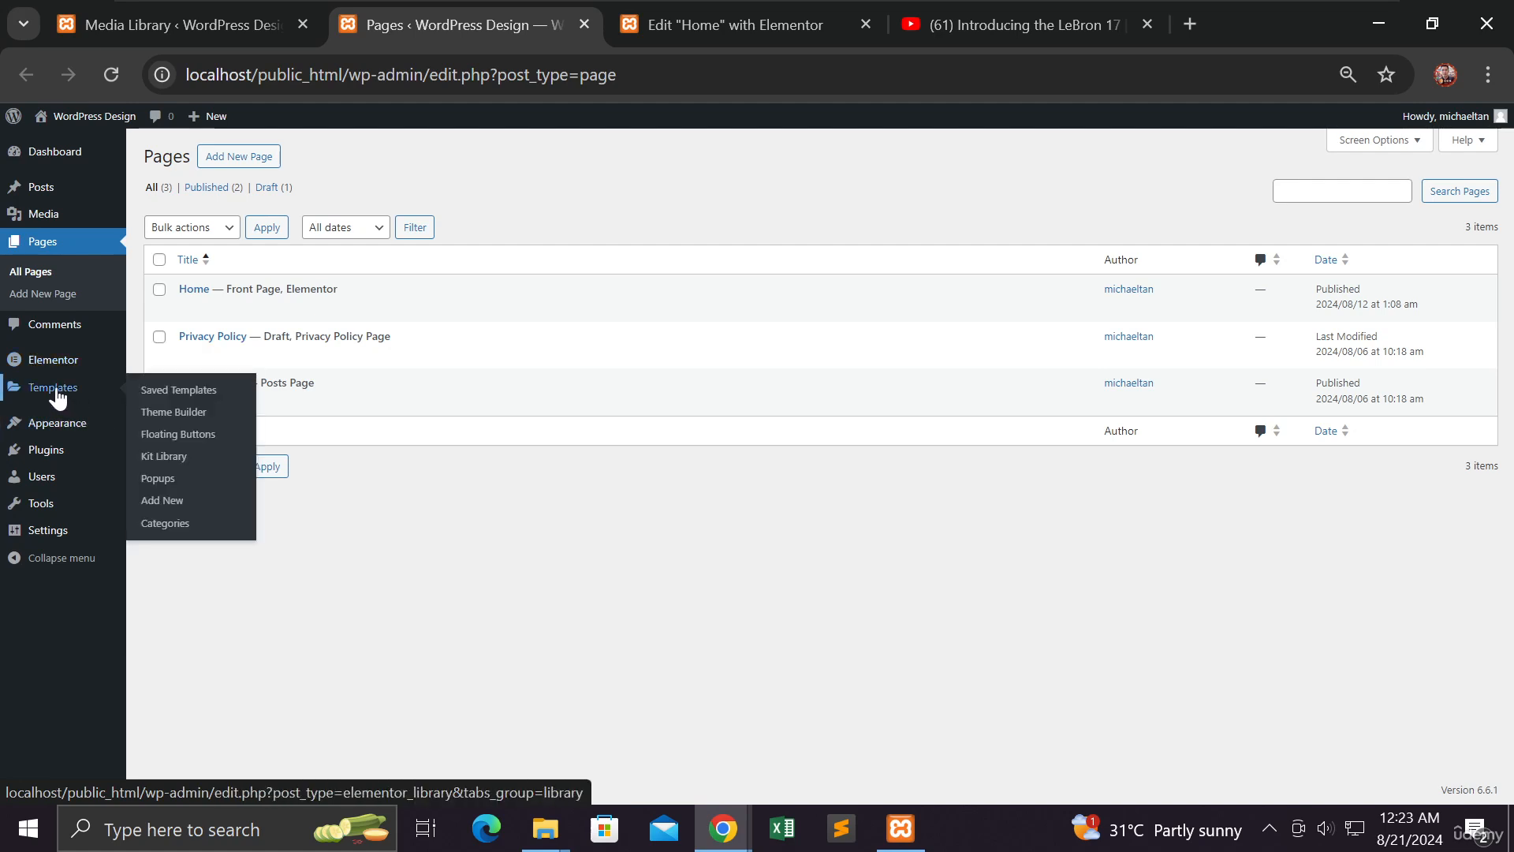
click(168, 422)
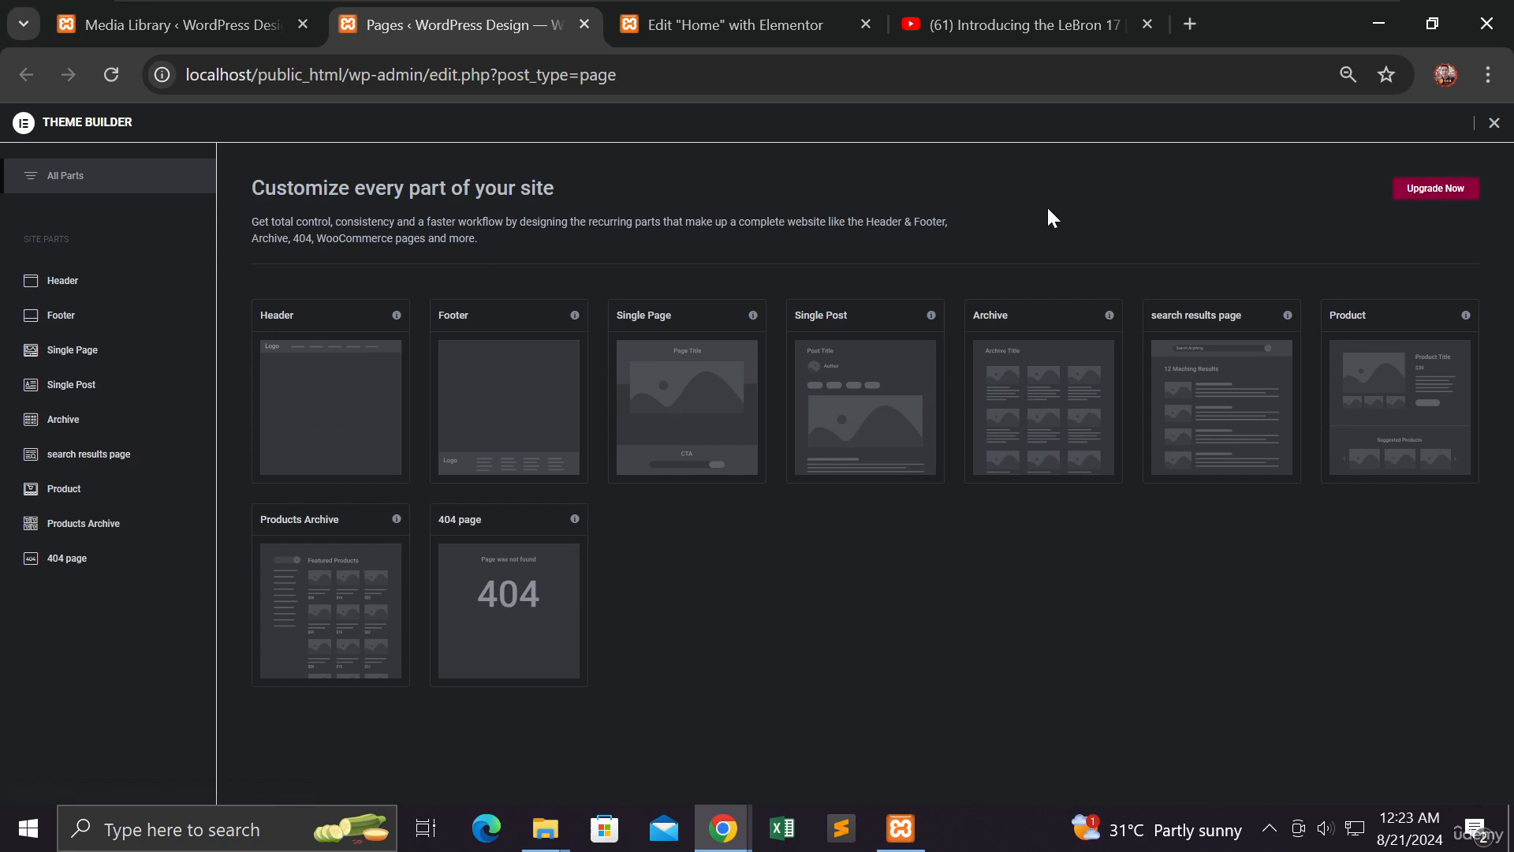
Switch back to the 'Edit Home with Elementor' tab to resume editing the Home page
click(749, 30)
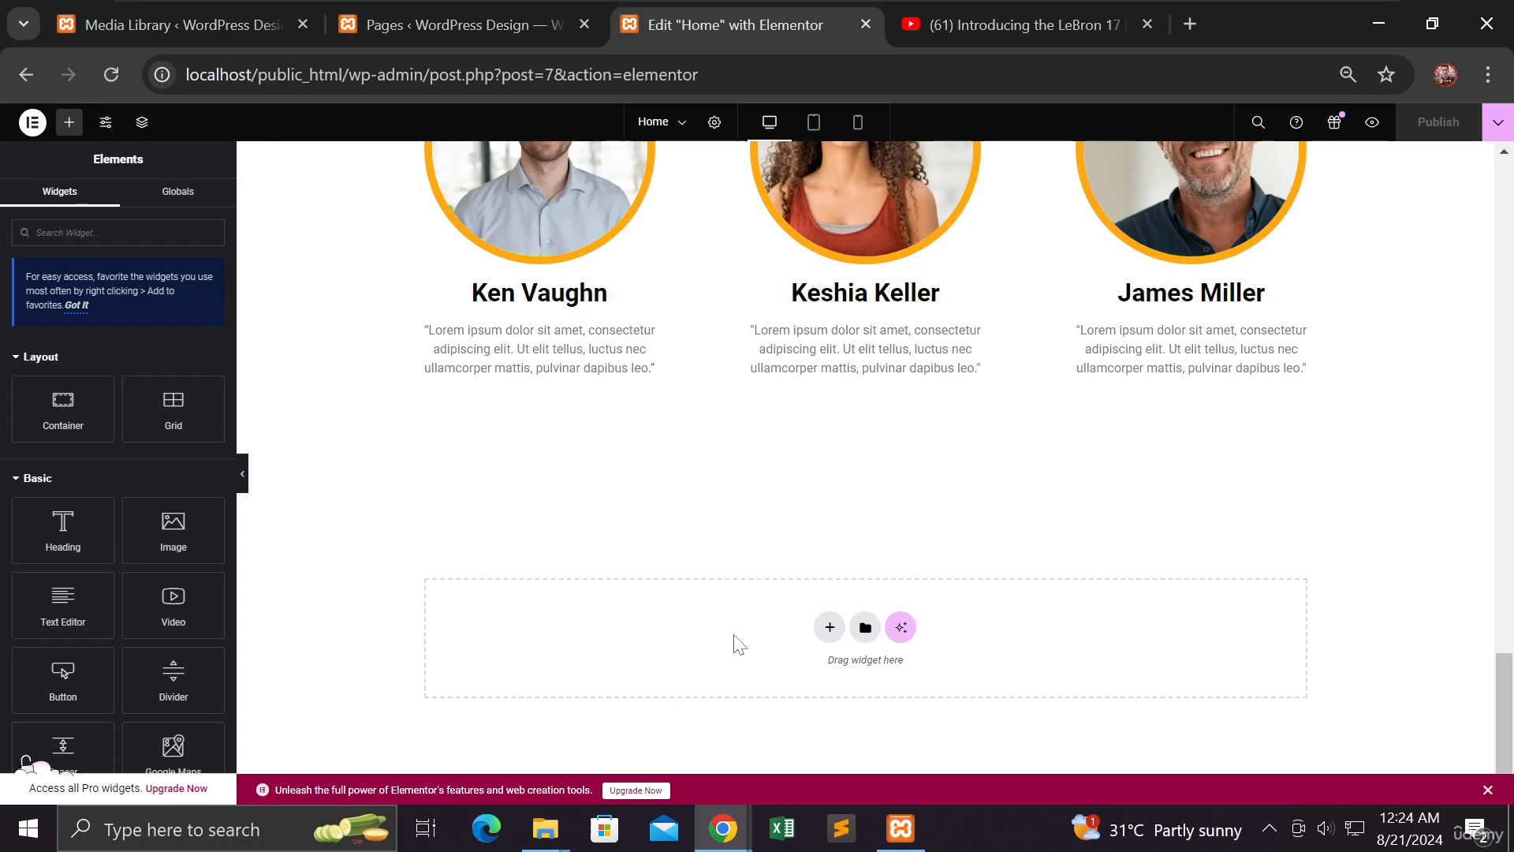
Add a four-column flexbox container in the empty area below the team-members section
click(830, 628)
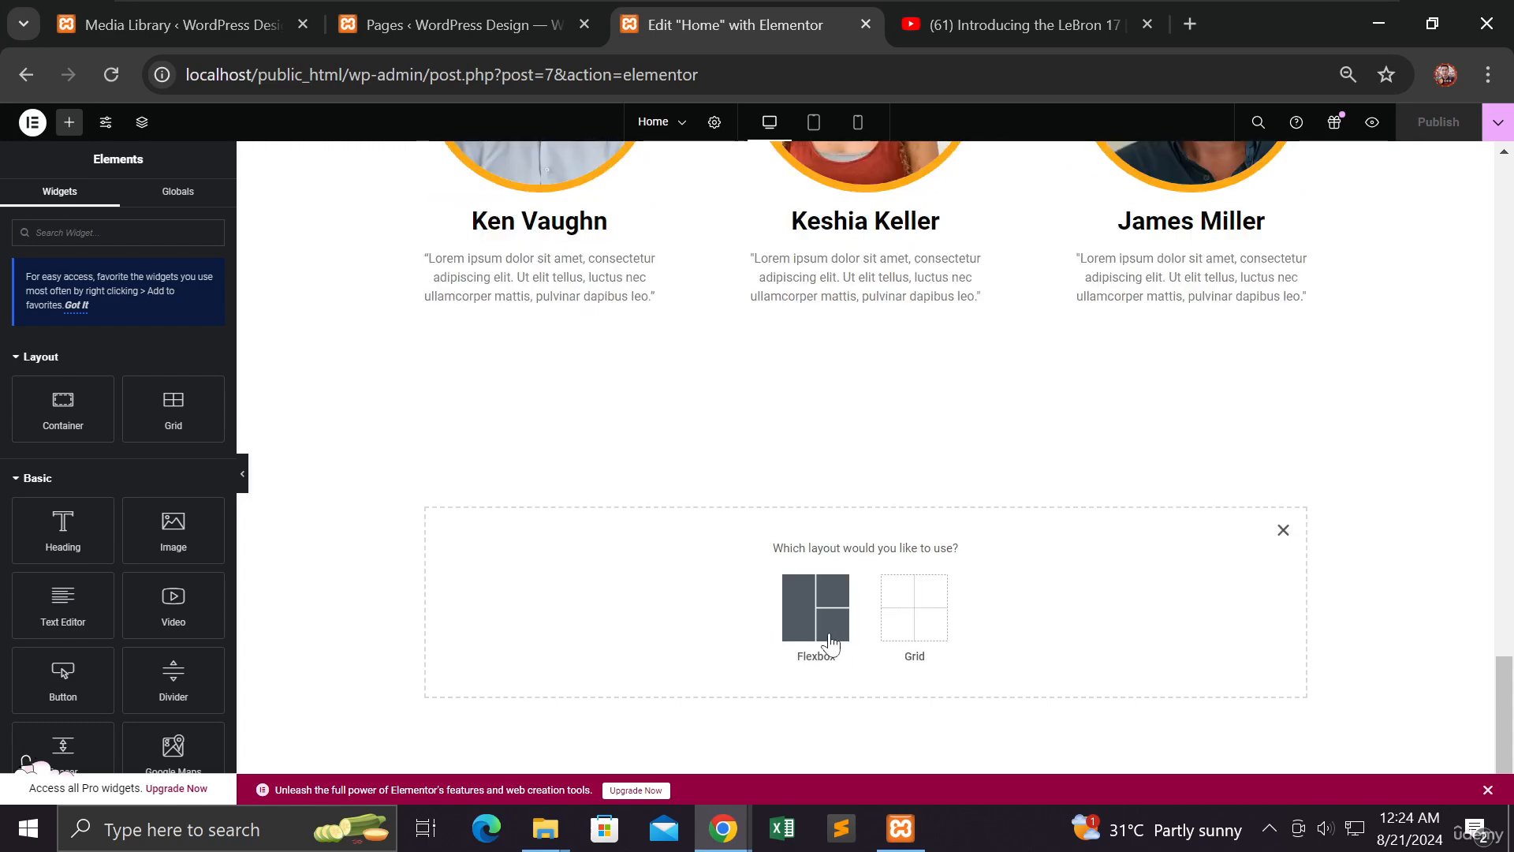
click(795, 625)
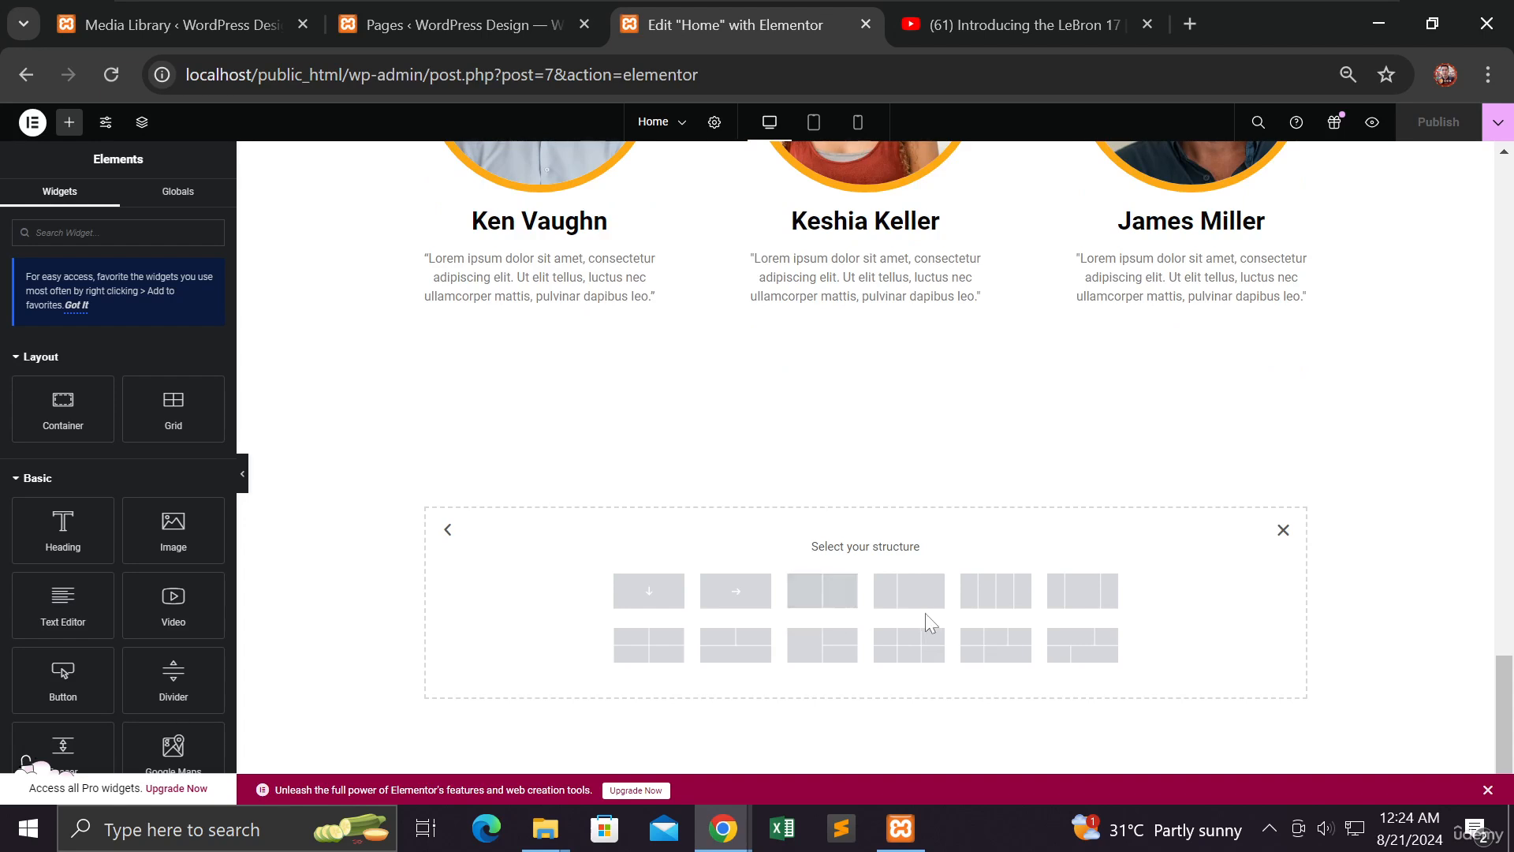
click(1003, 603)
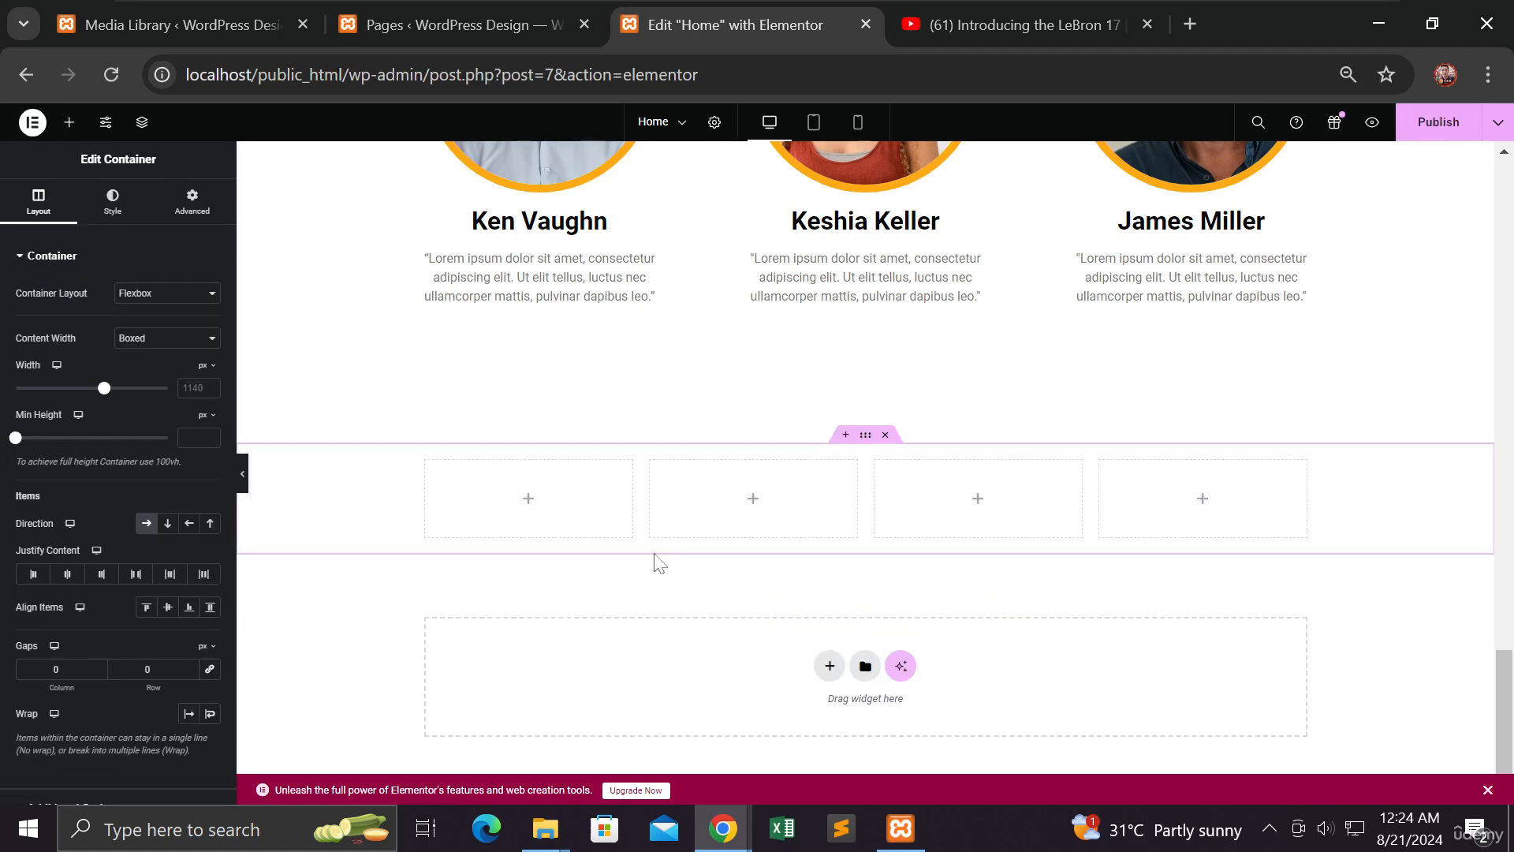
click(68, 122)
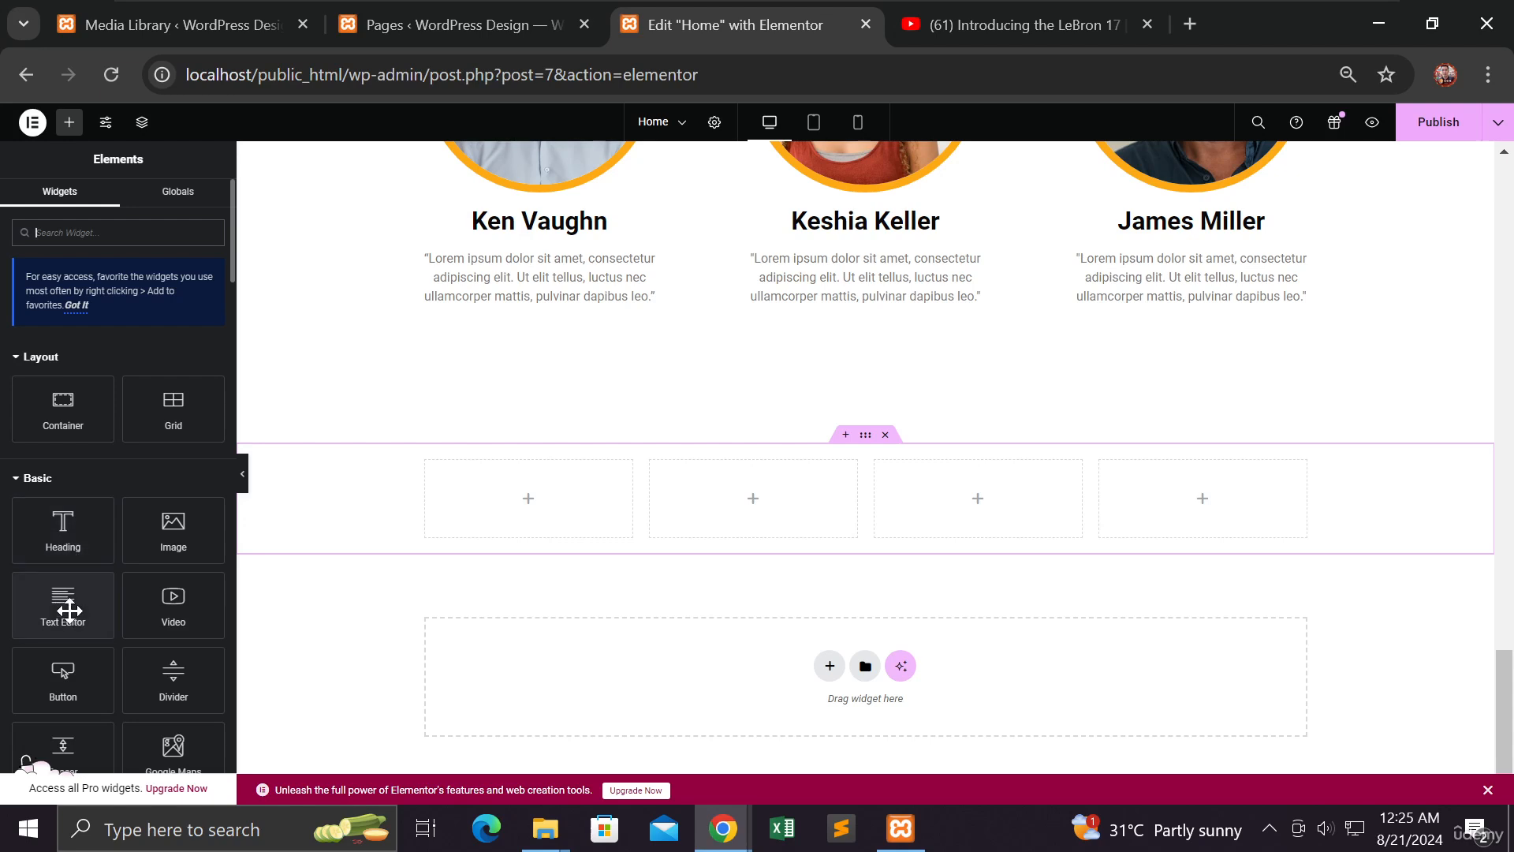
Place a Text Editor widget in the first column and replace its placeholder with 'Latest Articles'
drag(72, 605, 482, 506)
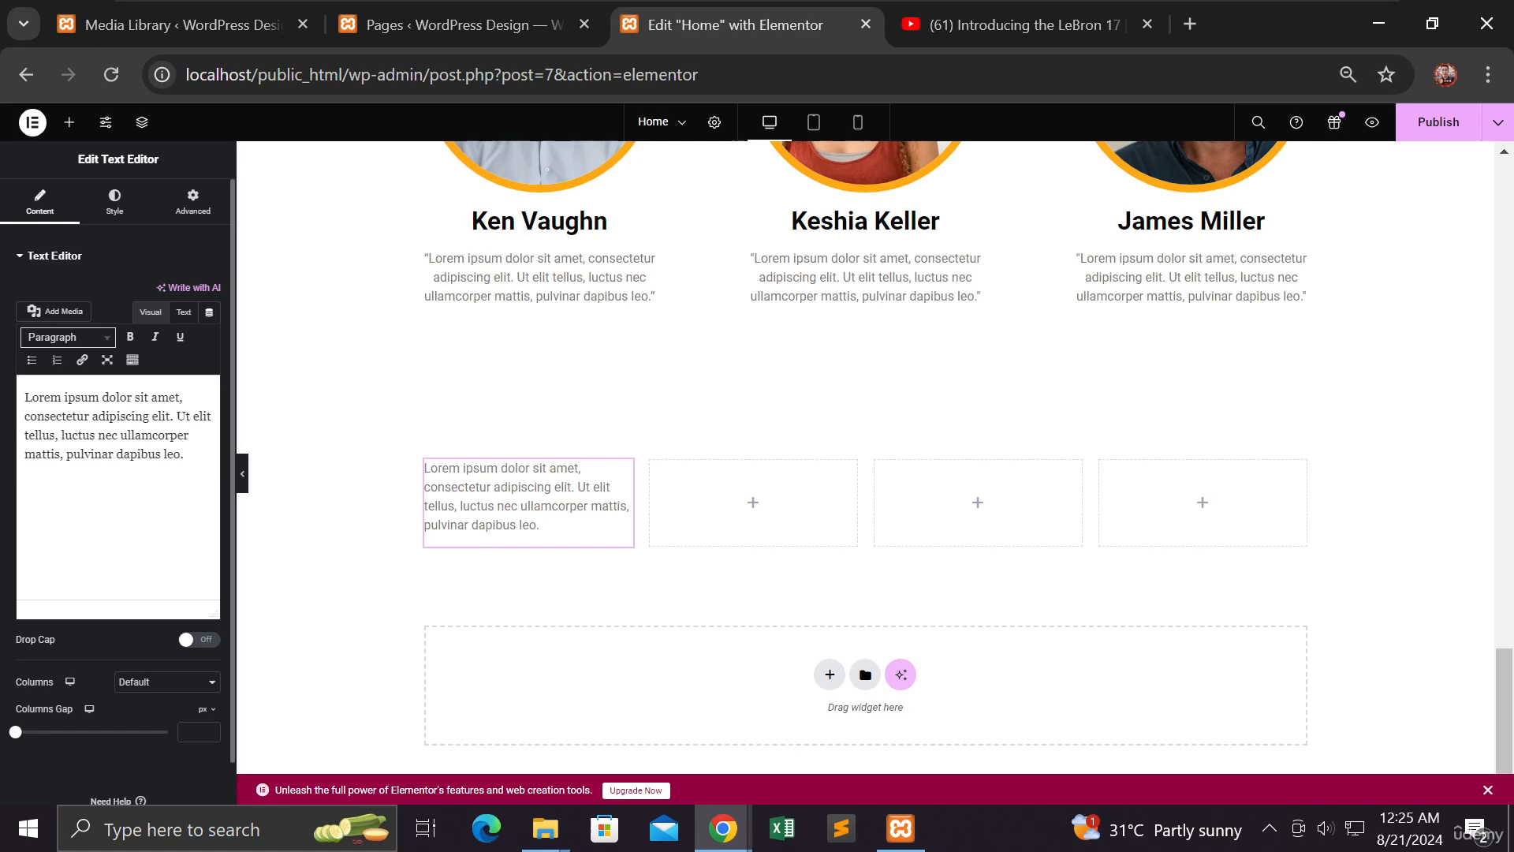
drag(185, 455, 24, 397)
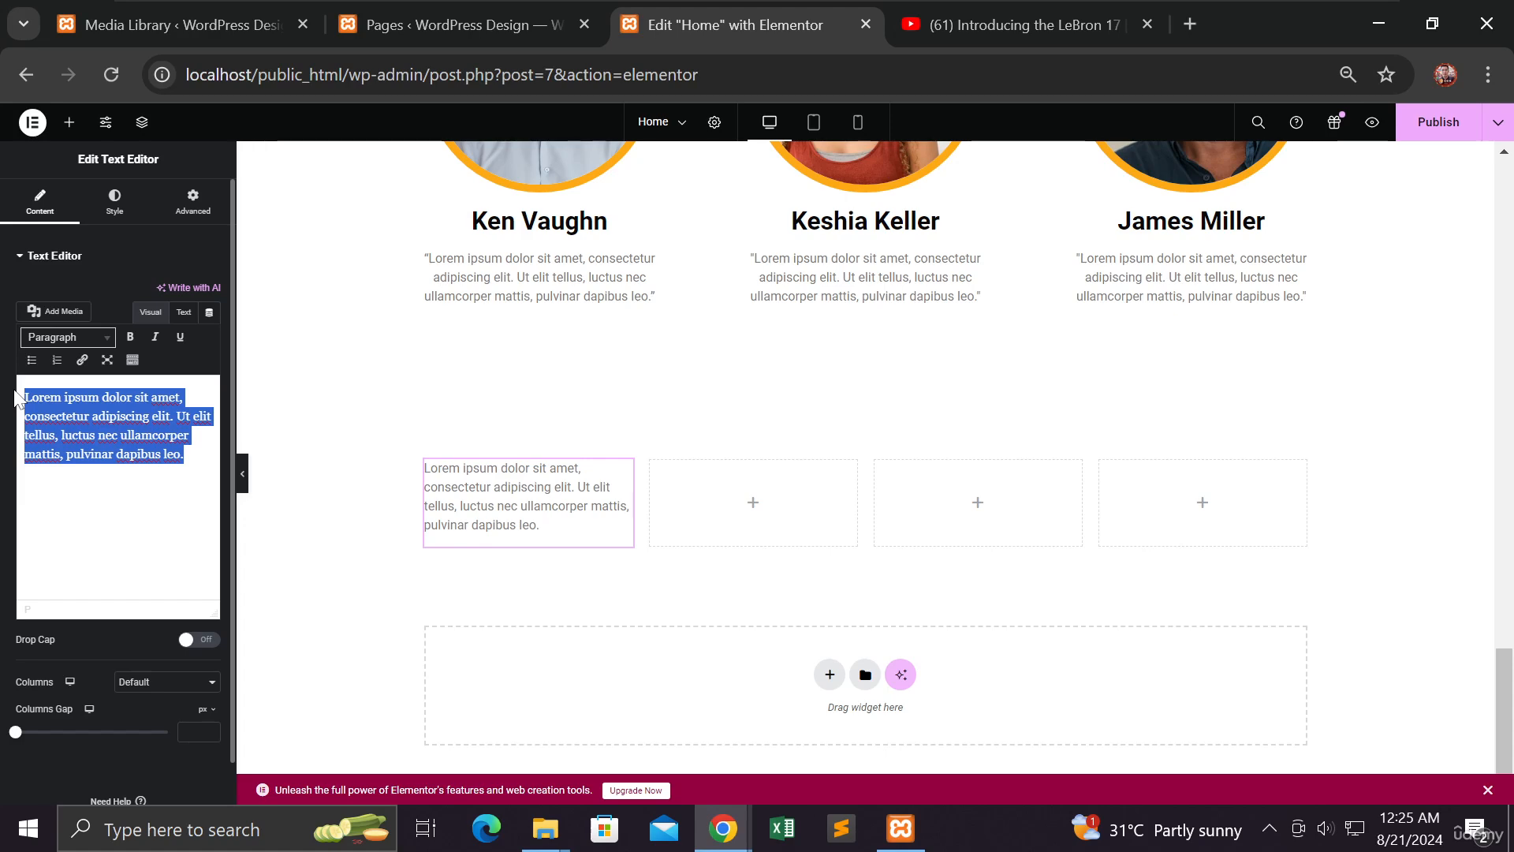
text(Blogs)
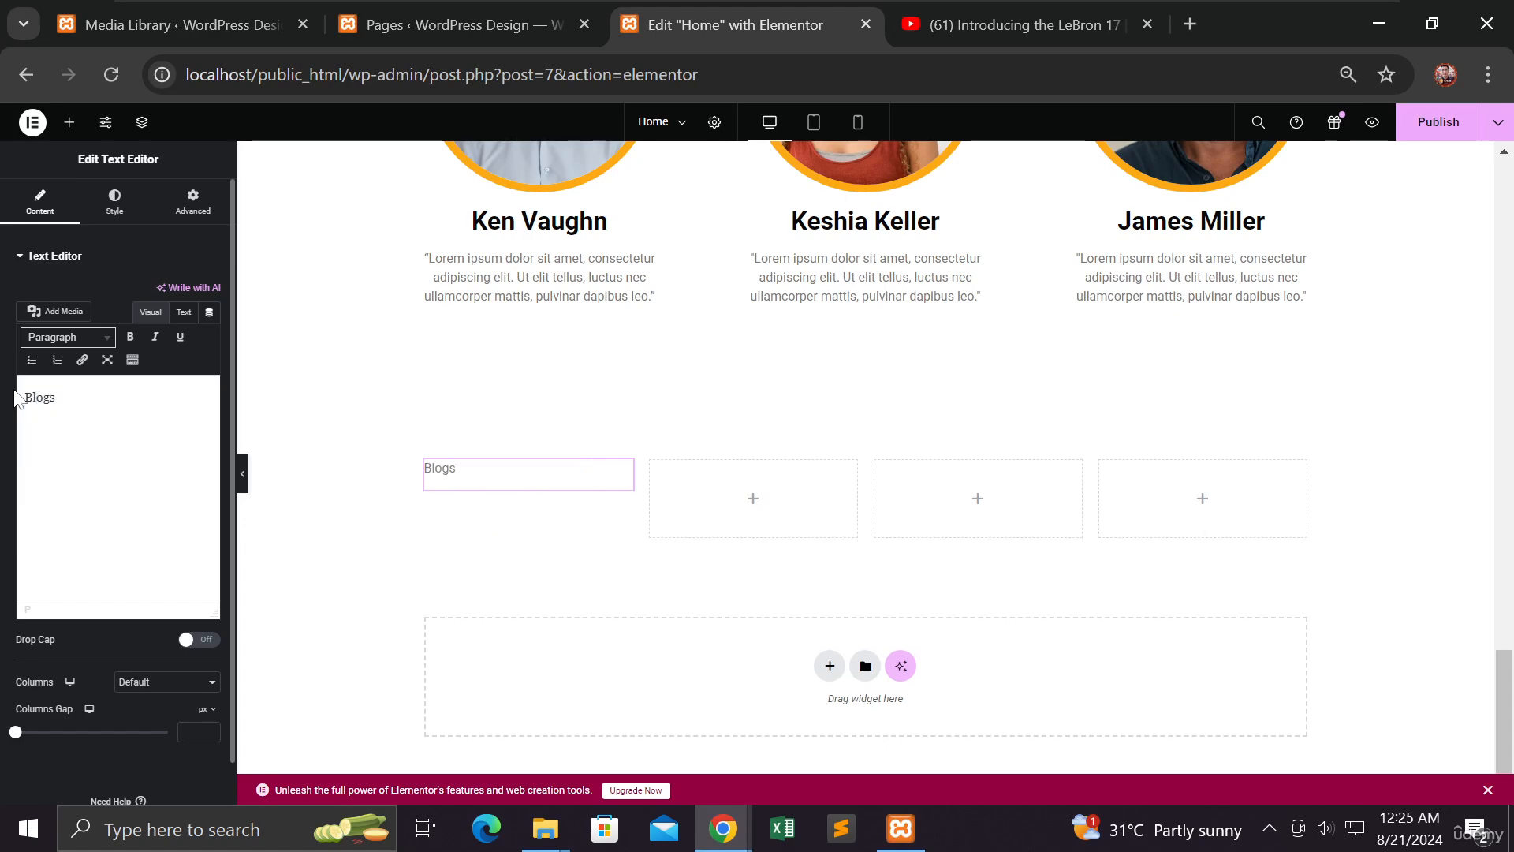
key(BackSpace)
key(BackSpace)
key(BackSpace)
key(BackSpace)
key(BackSpace)
text(Art)
text(ici)
text(les)
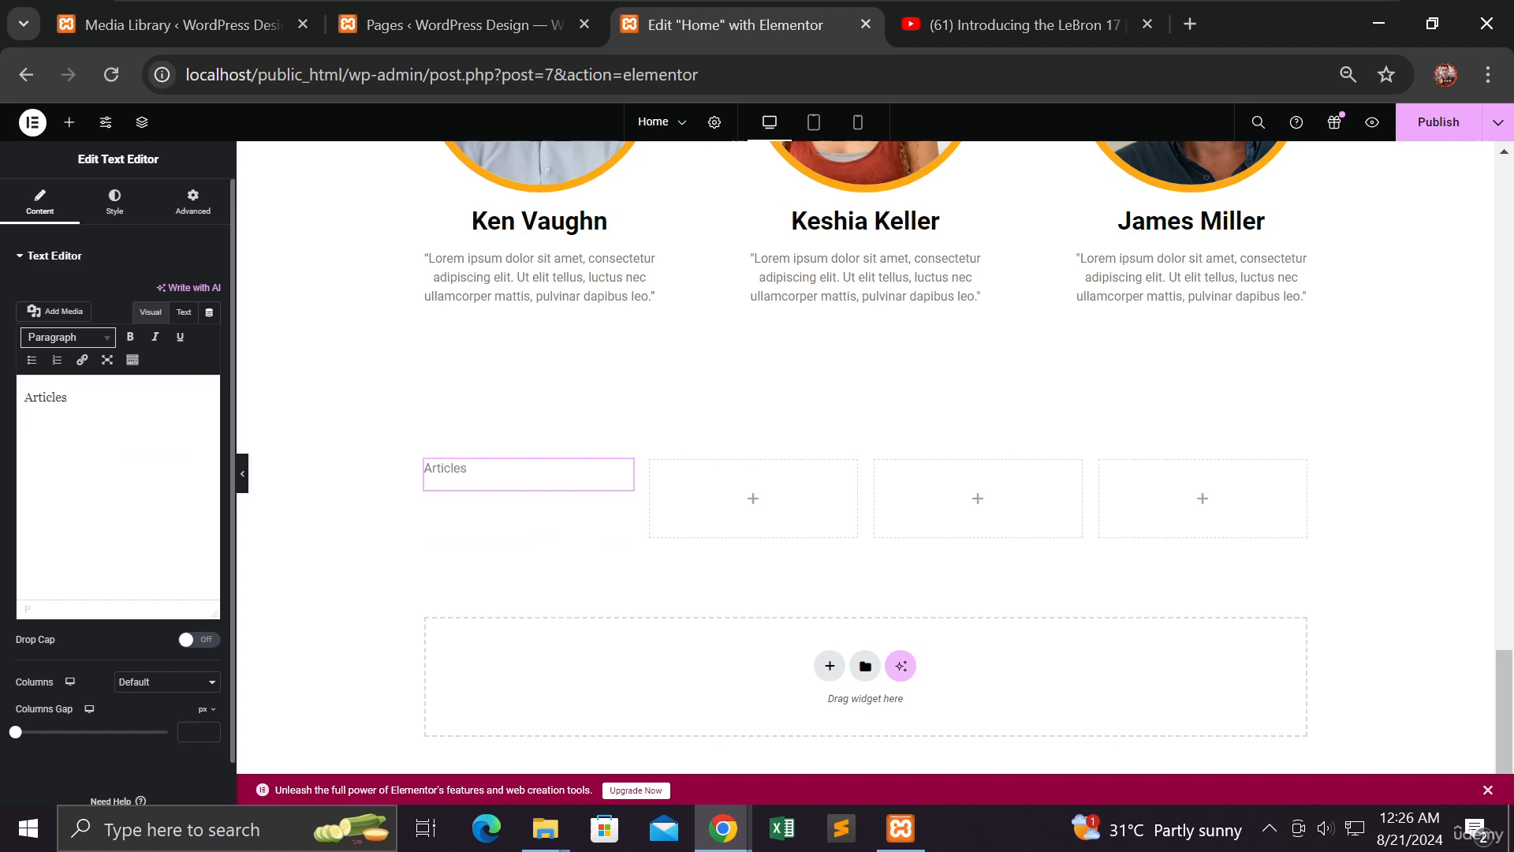
text(Latest)
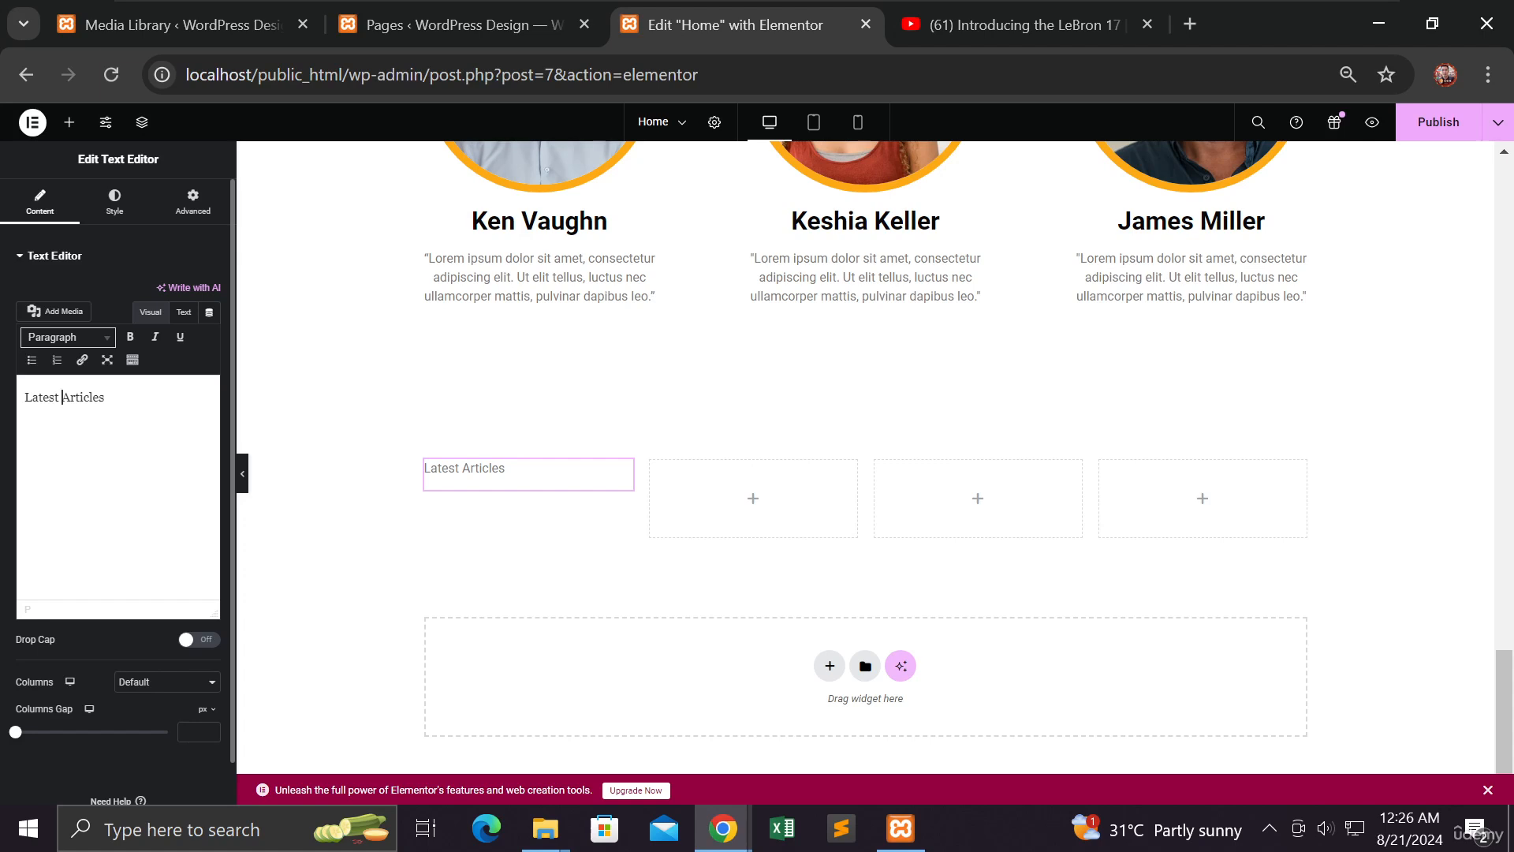
click(68, 126)
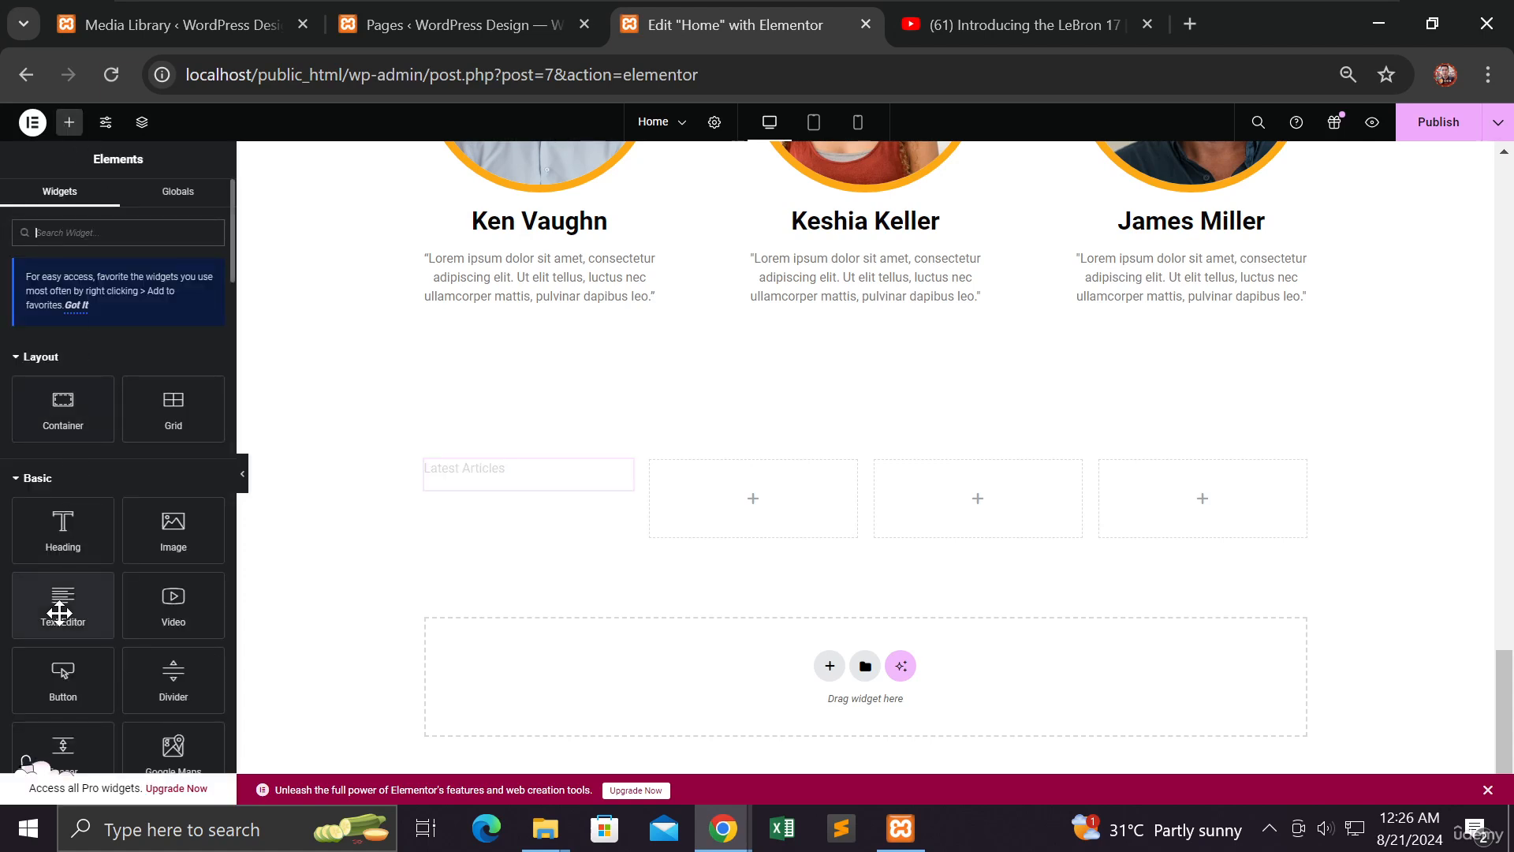
Add a text block below reading '"The Latest Technology" written by' plus the author's name
drag(60, 604, 525, 477)
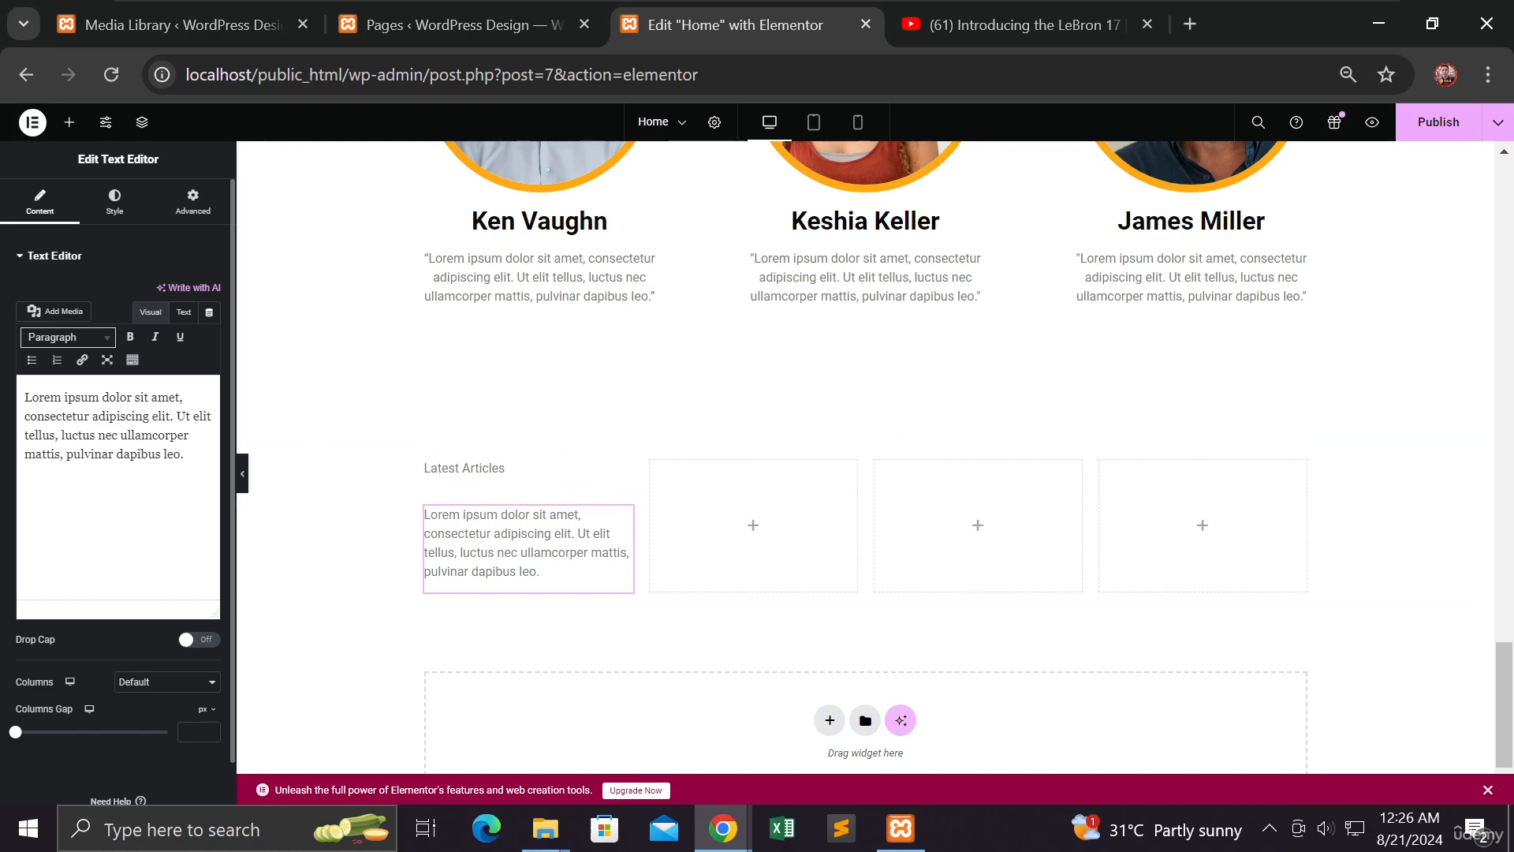
drag(183, 454, 25, 397)
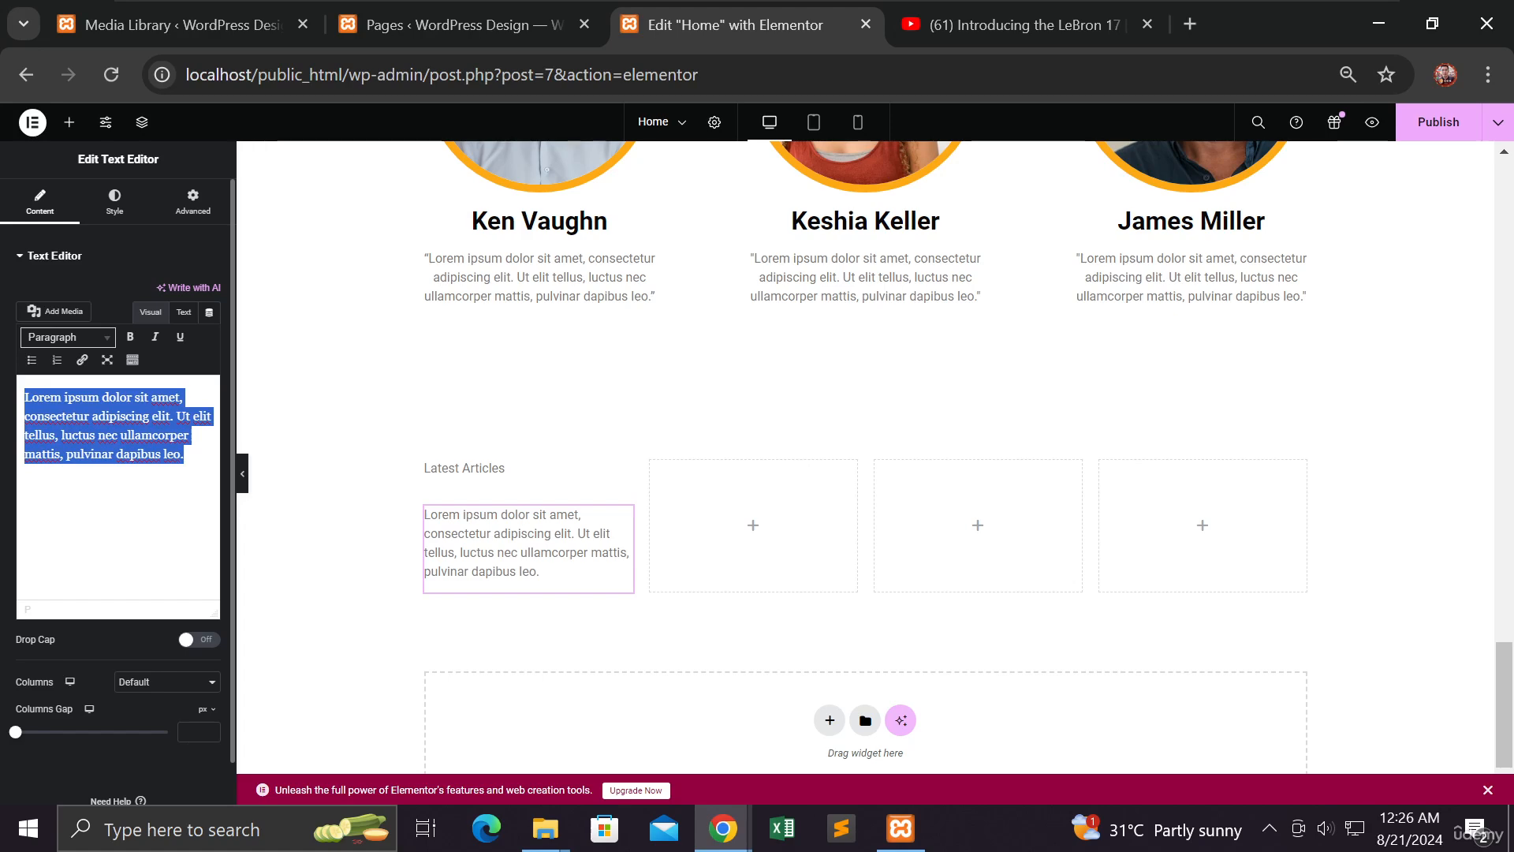
text(")
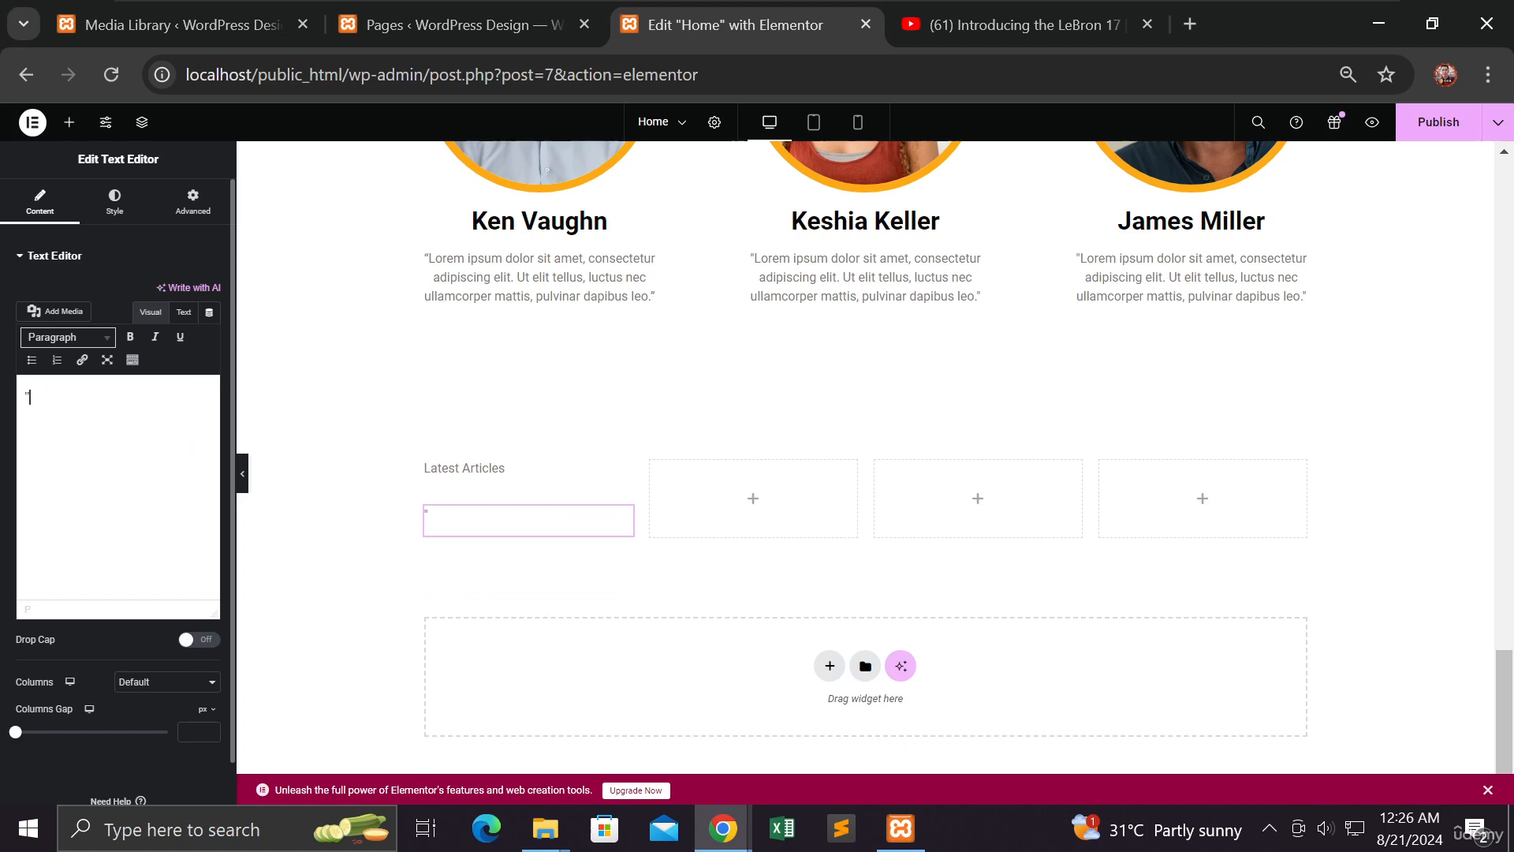
text(W)
key(BackSpace)
text(The la)
key(BackSpace)
key(BackSpace)
text(Latest Techono)
key(BackSpace)
key(BackSpace)
key(BackSpace)
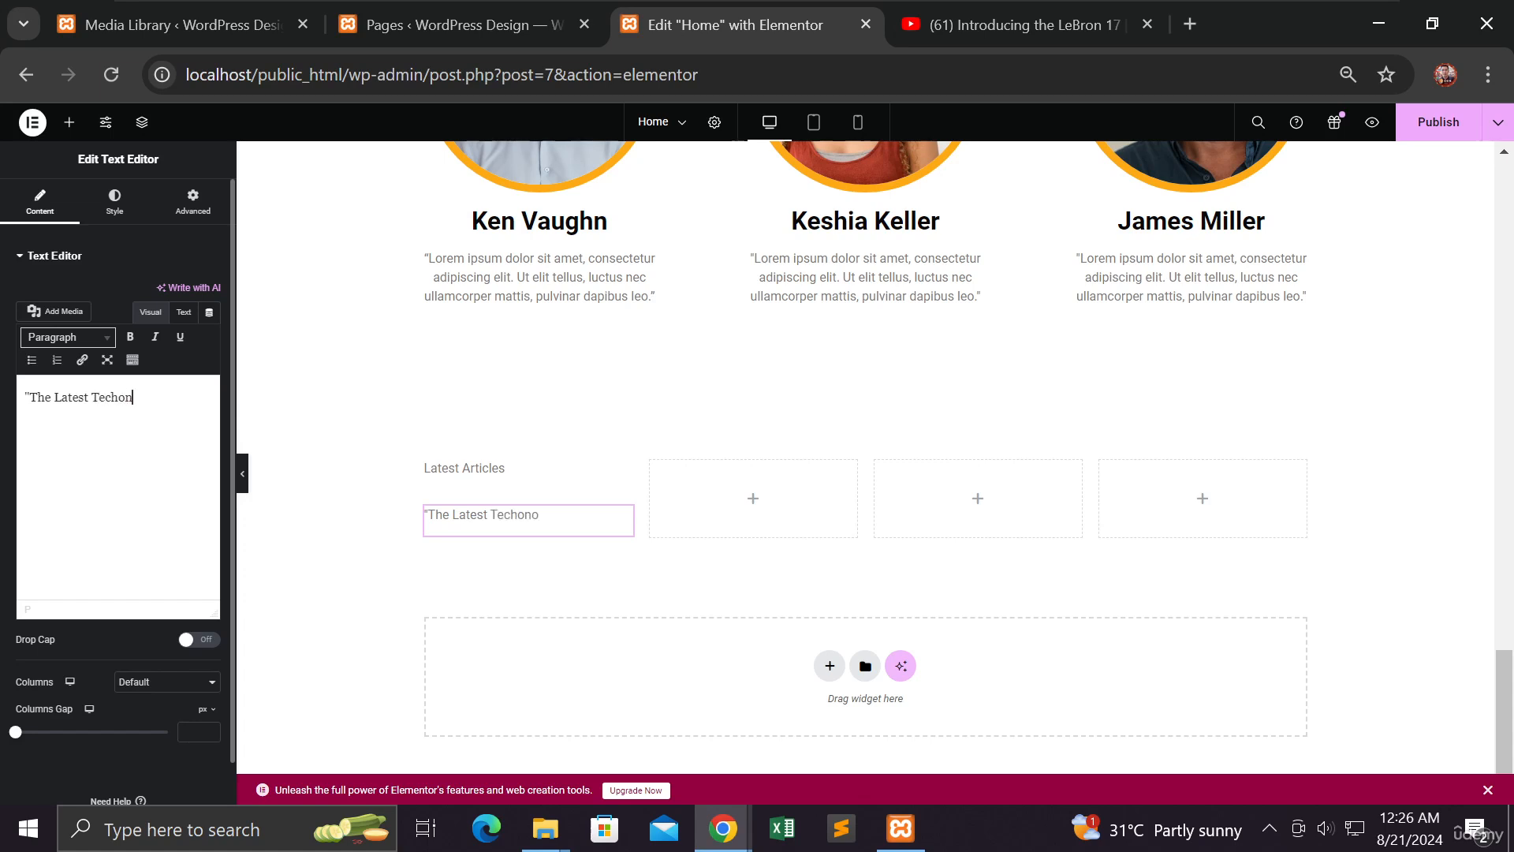
text(nology" written by)
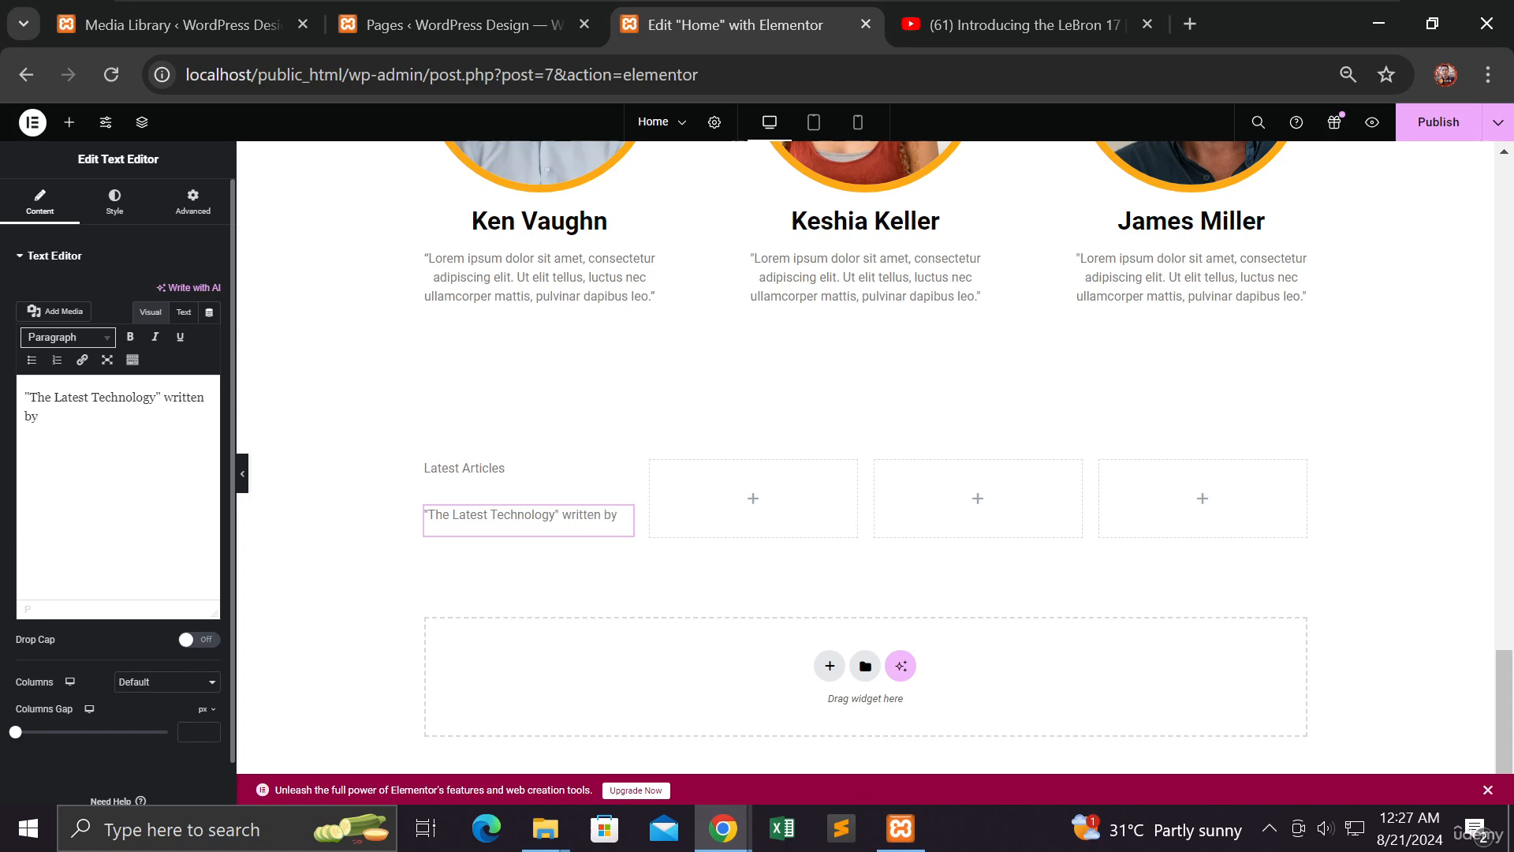
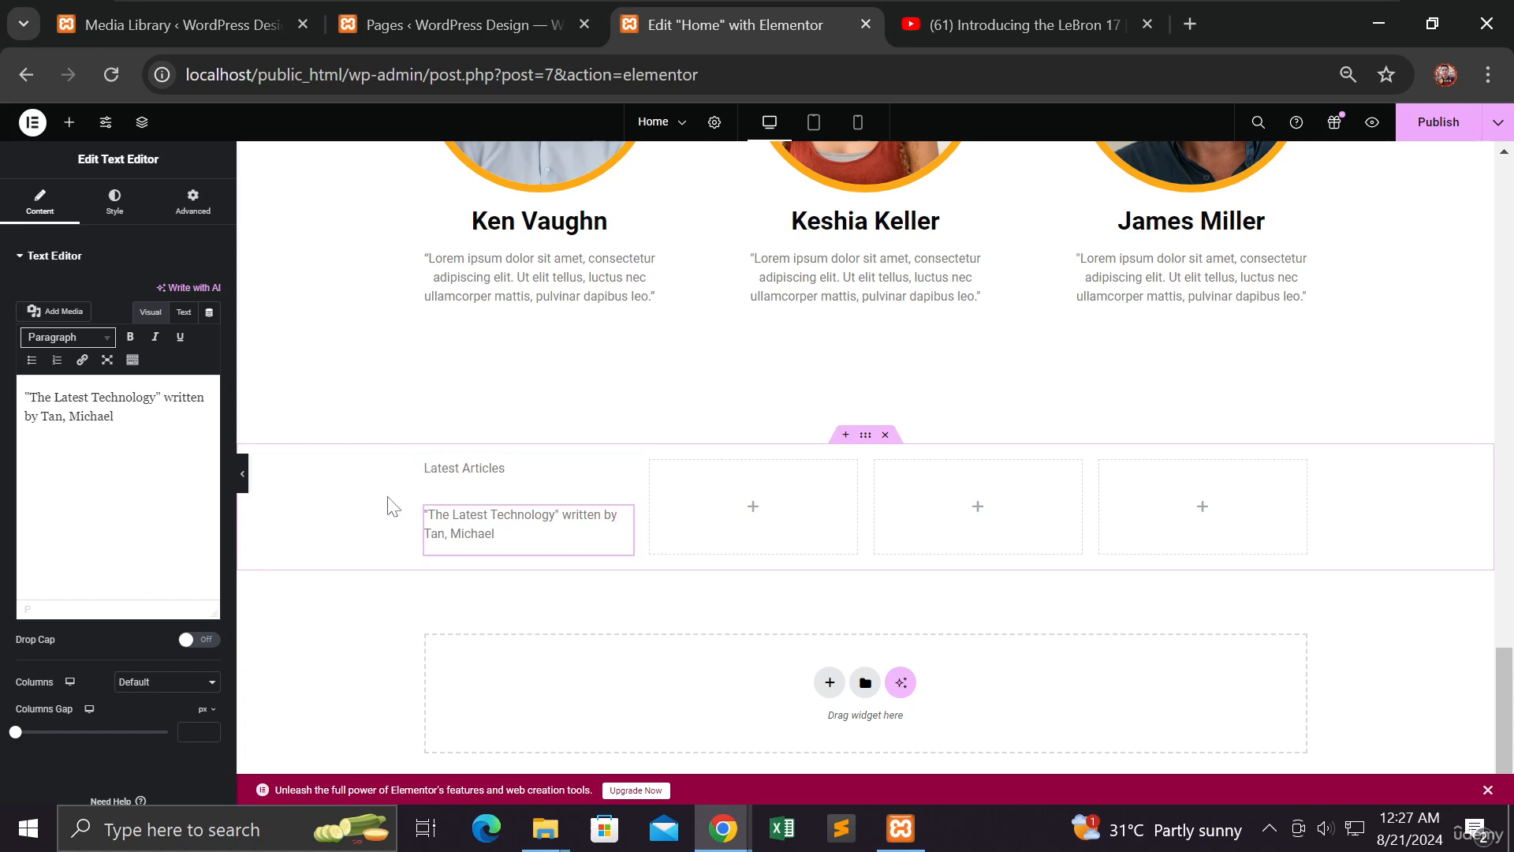
Select all of the 'Latest Articles' text and make it bold
click(476, 477)
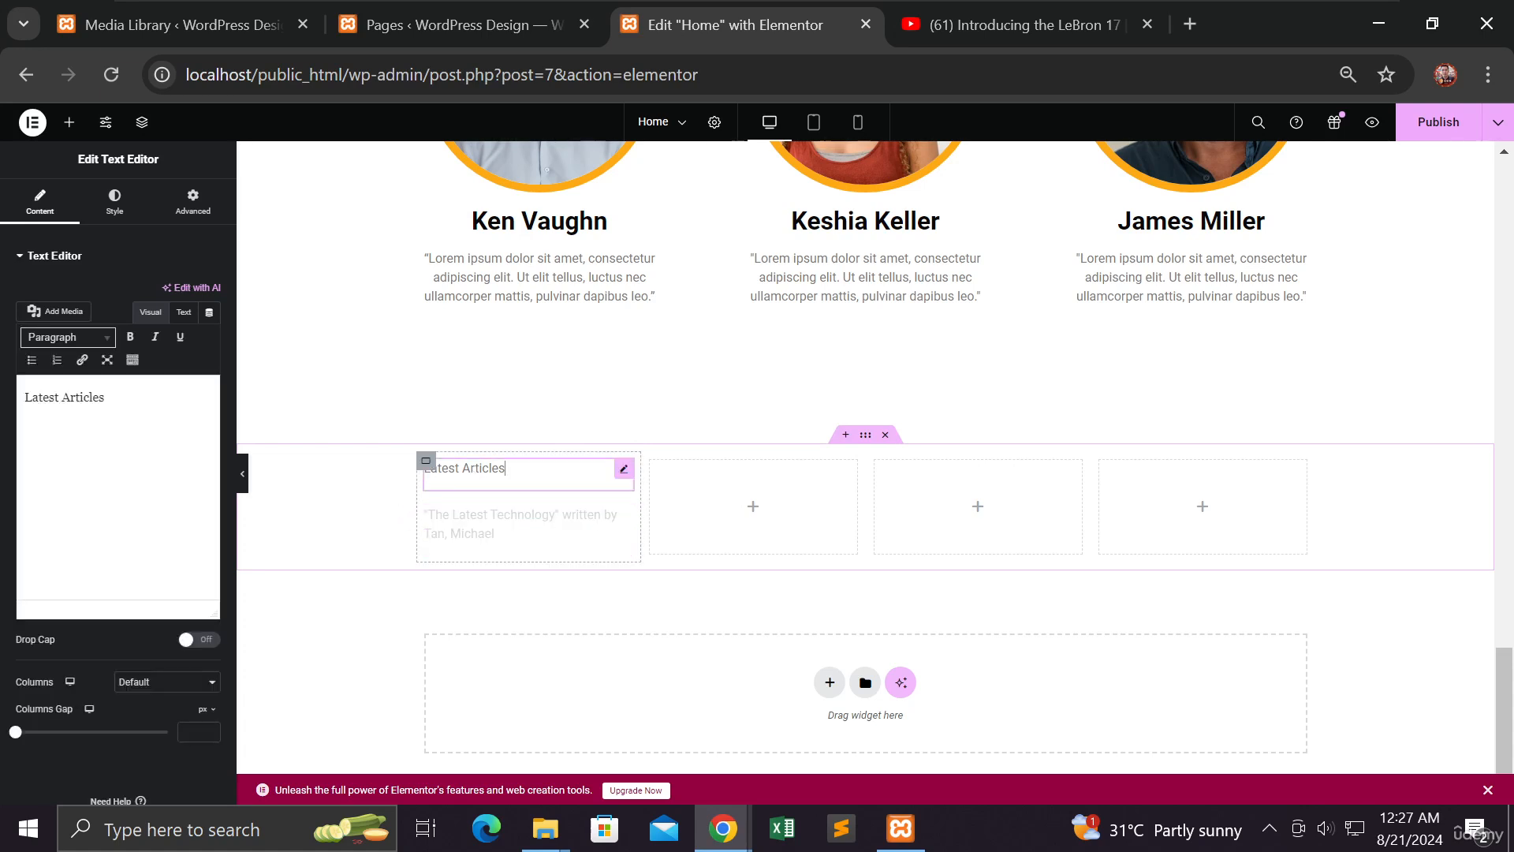
key(ctrl+a)
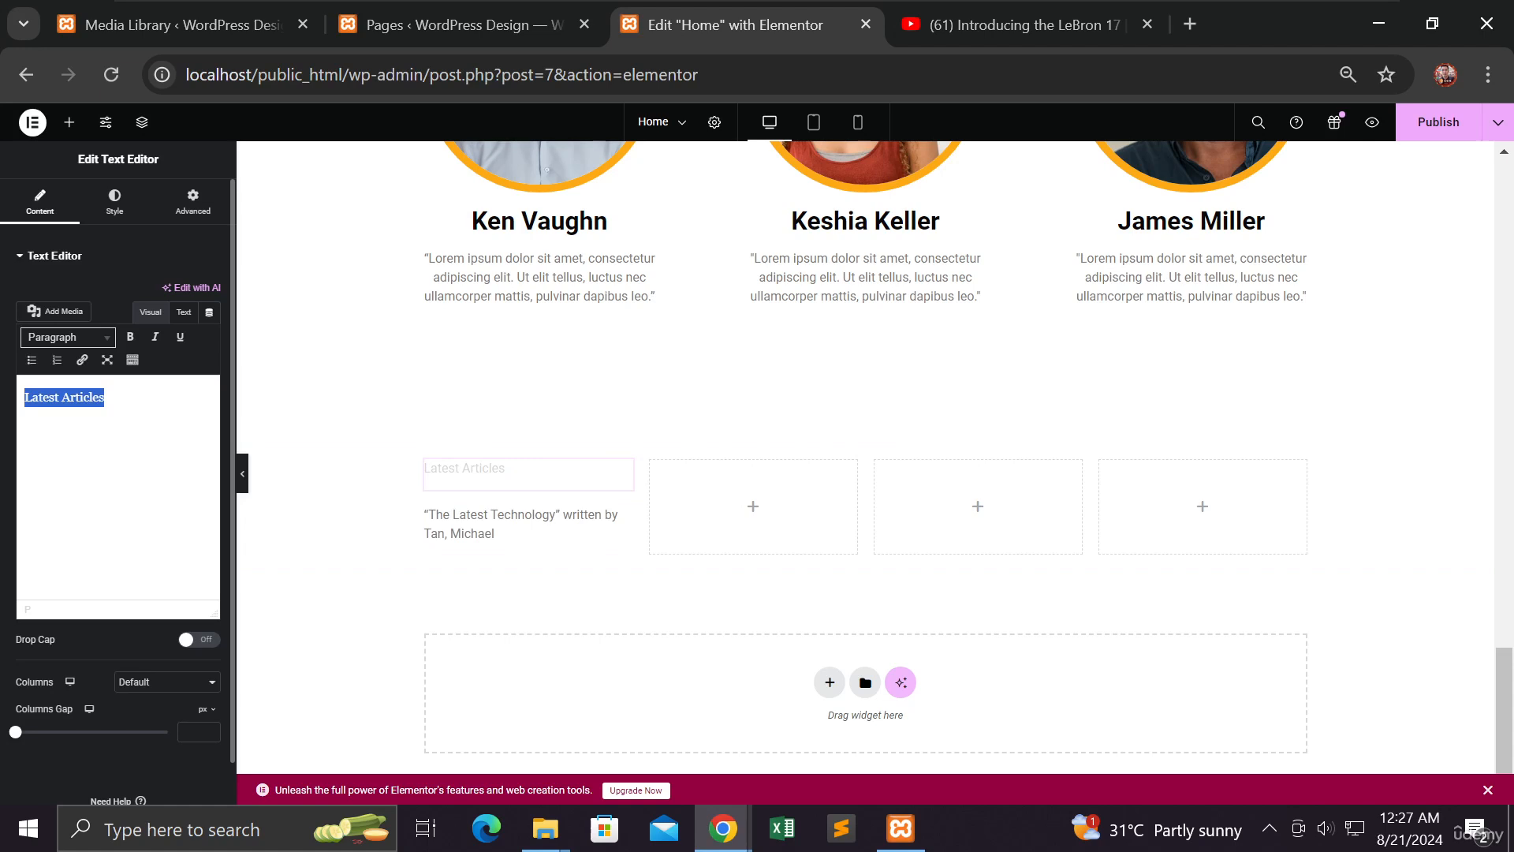
click(131, 337)
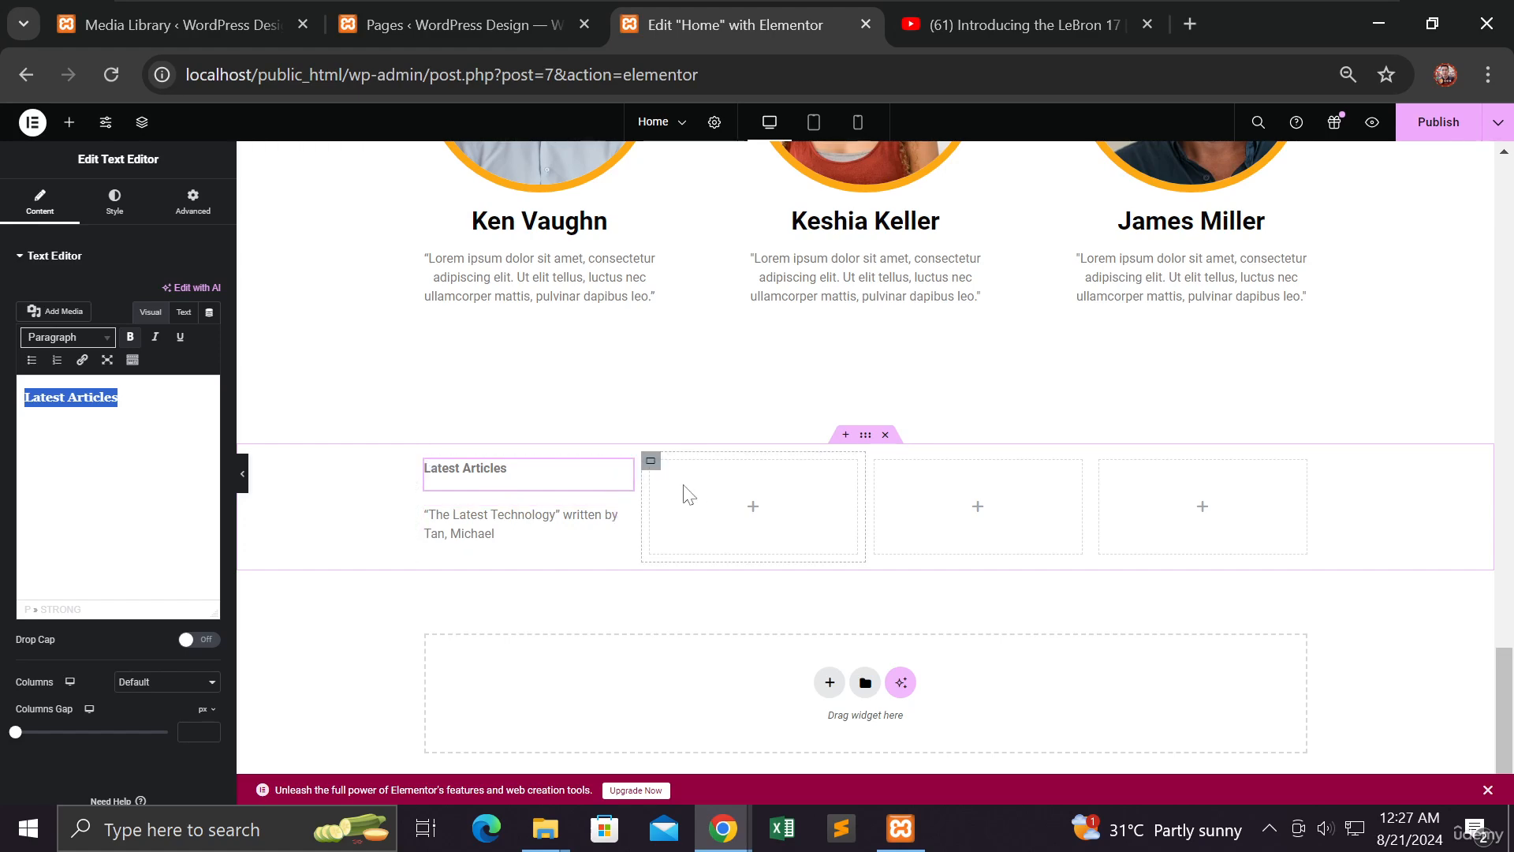
Place a text block in the second column and replace its placeholder with 'Contact Us'
click(69, 122)
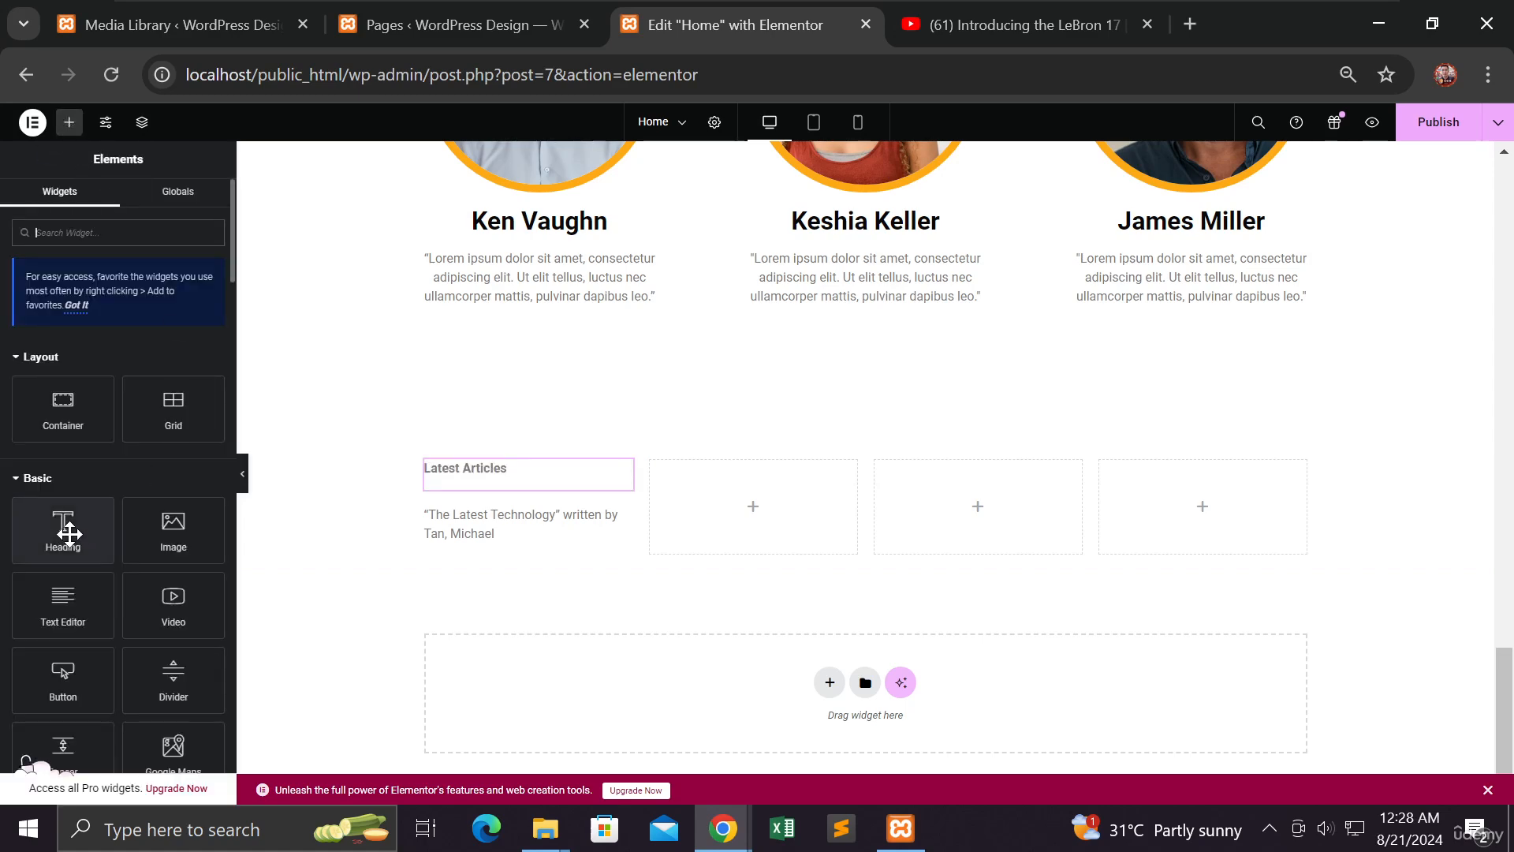
drag(73, 632, 775, 511)
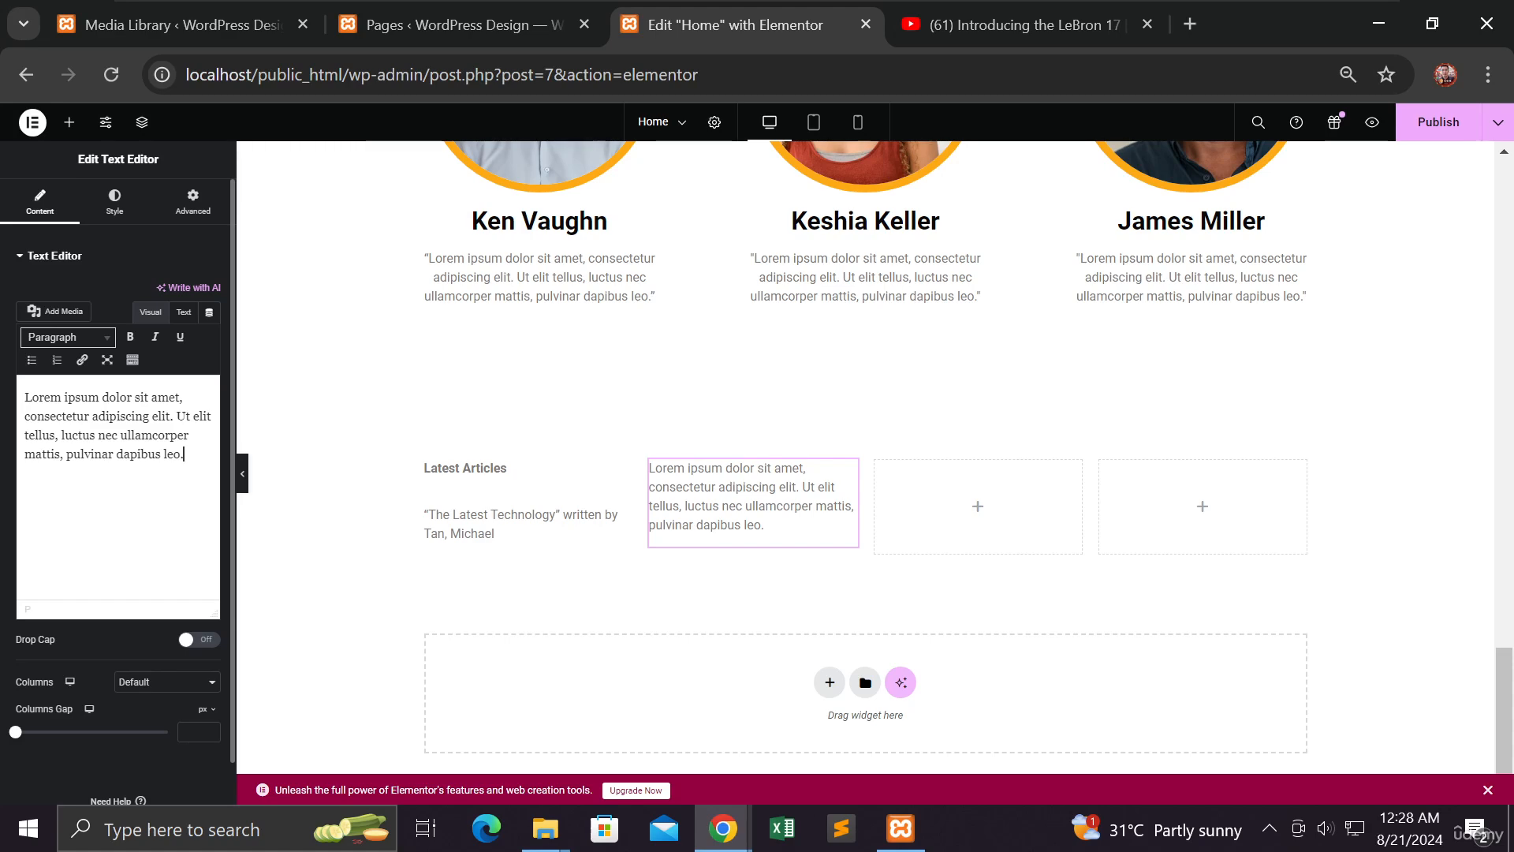
drag(187, 456, 24, 394)
text(Contac)
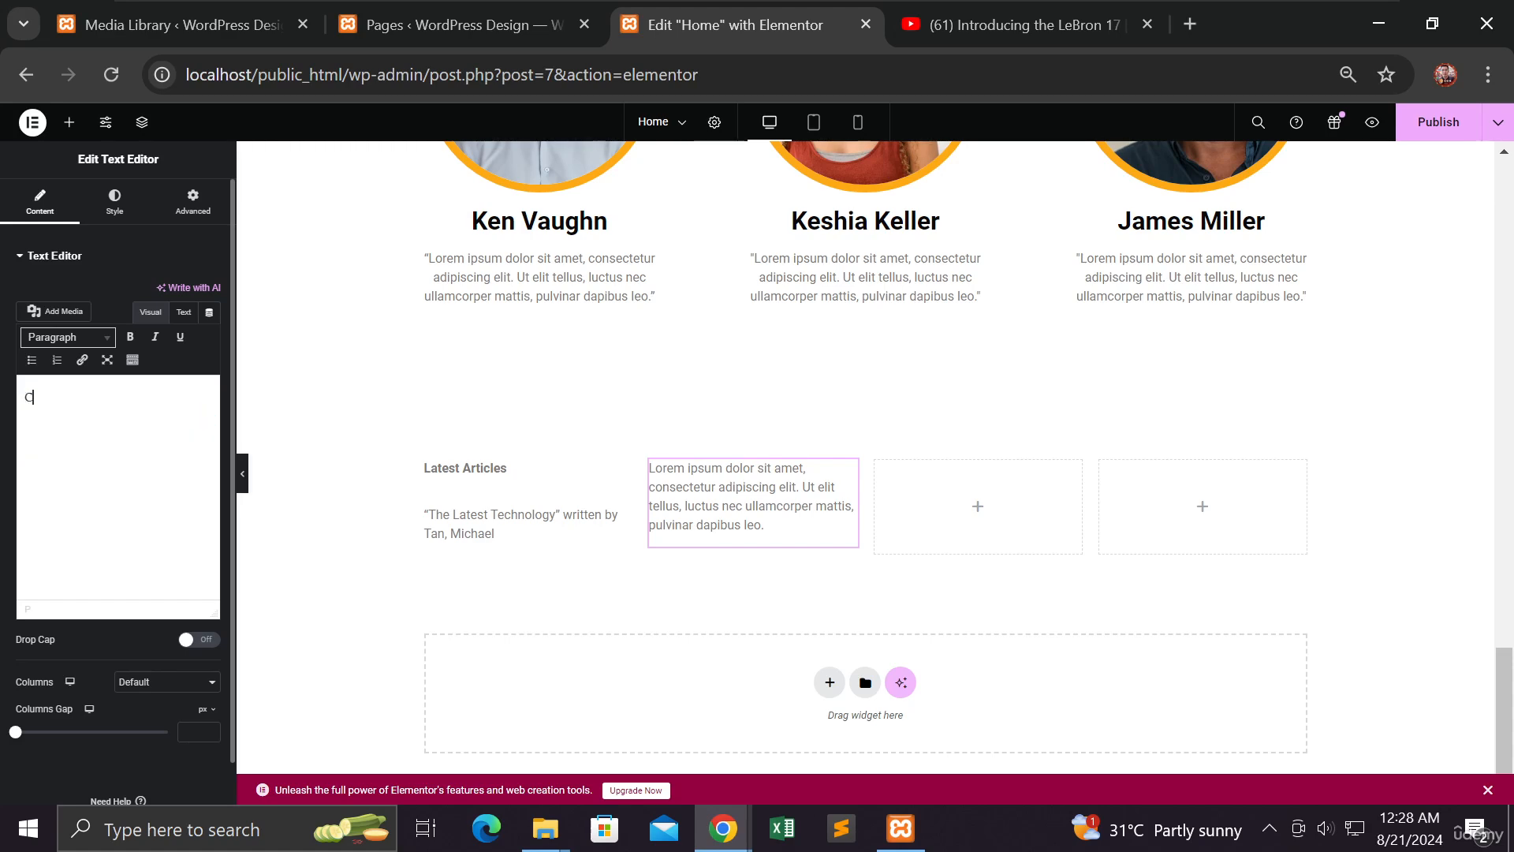
text(t)
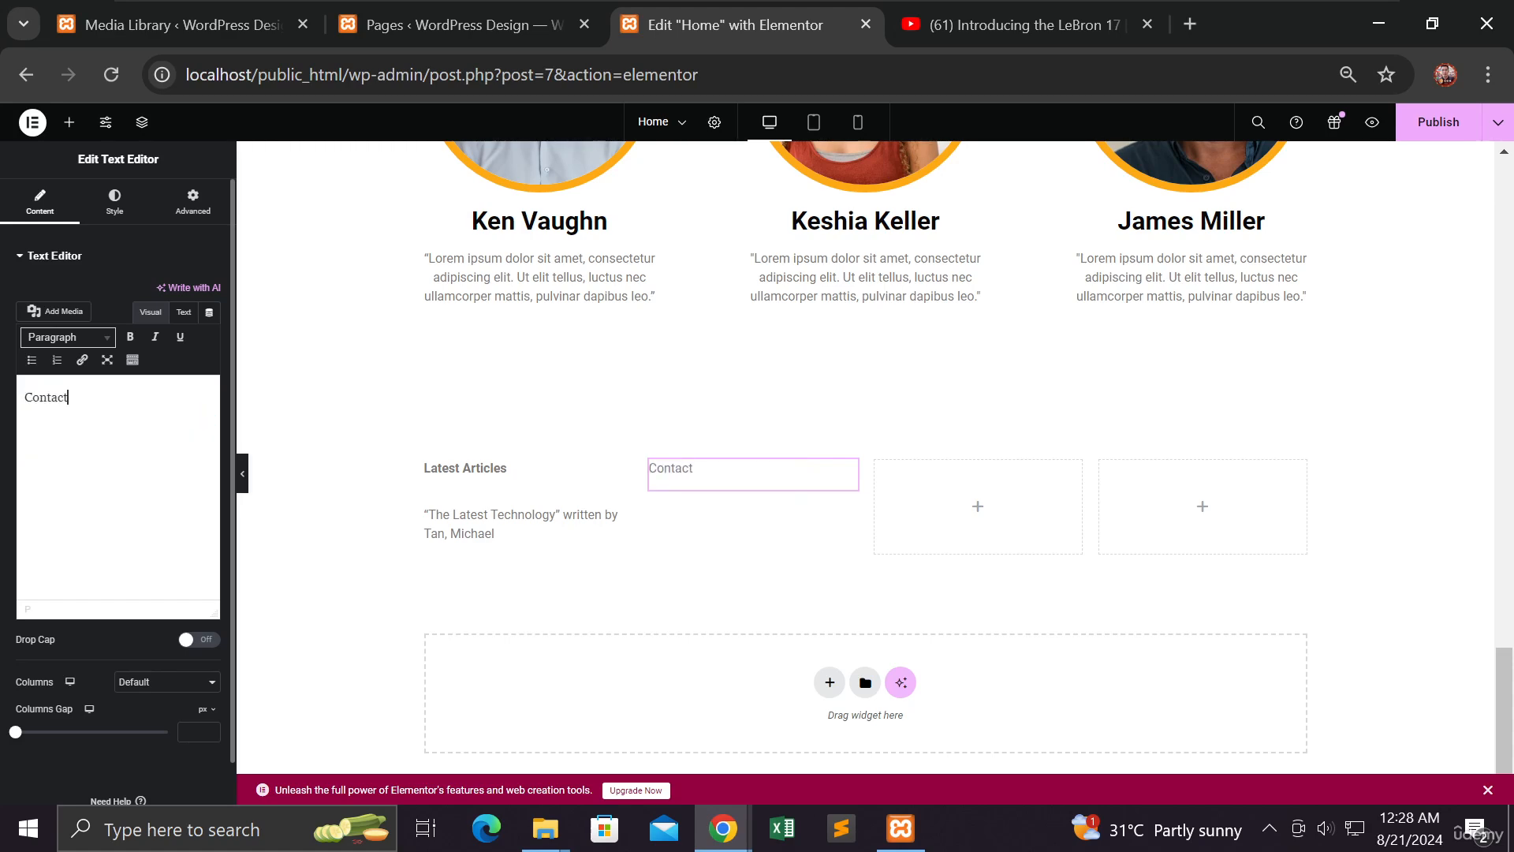
text( Use)
key(BackSpace)
Select the 'Contact Us' text and make it bold
key(ctrl+a)
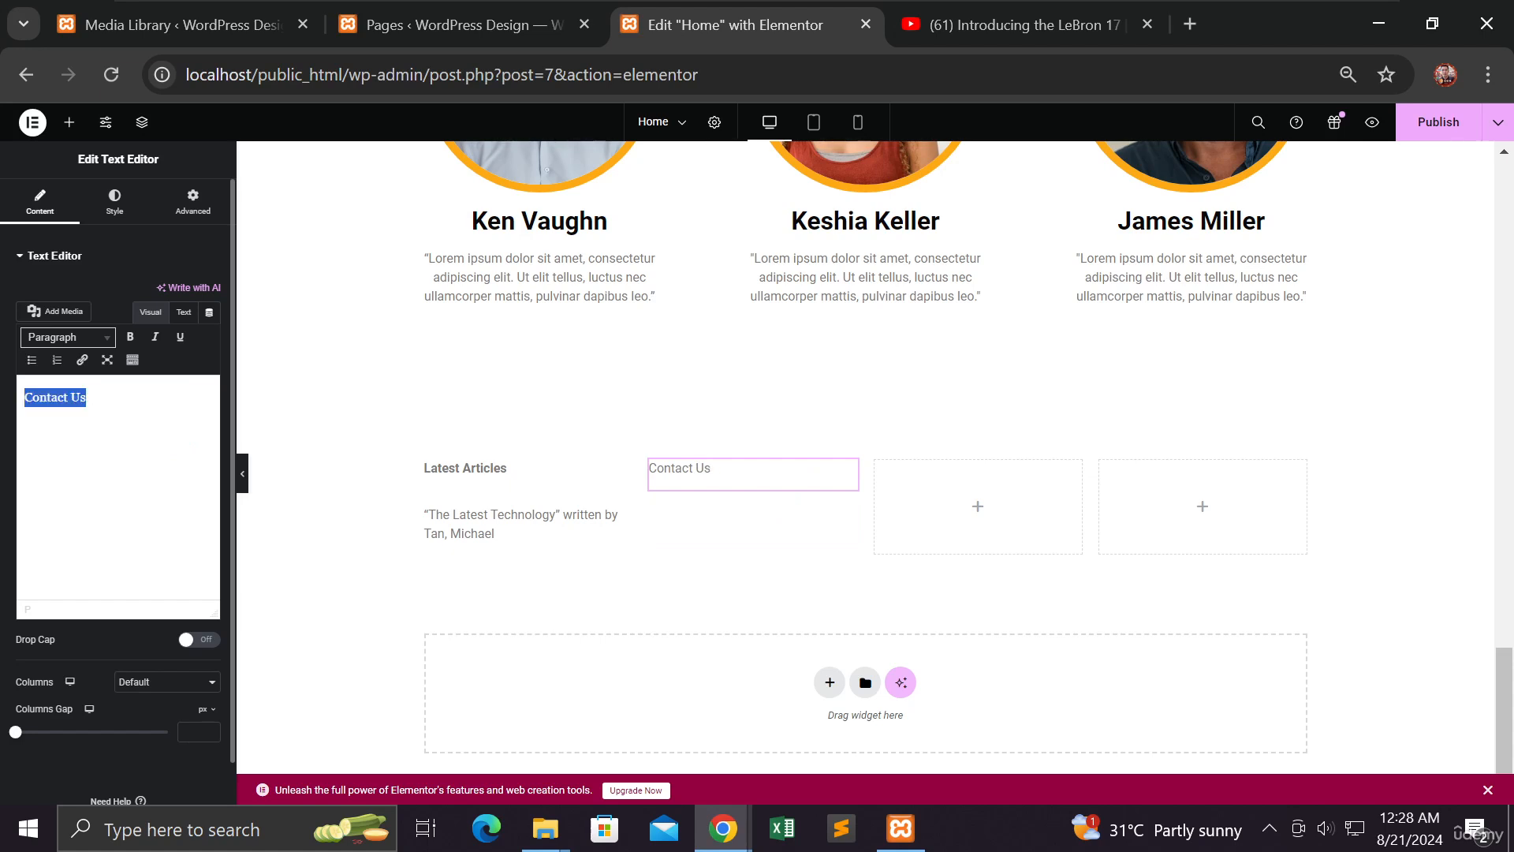
mouse_move(24, 397)
mouse_down()
mouse_move(86, 397)
mouse_move(24, 397)
mouse_up()
click(131, 339)
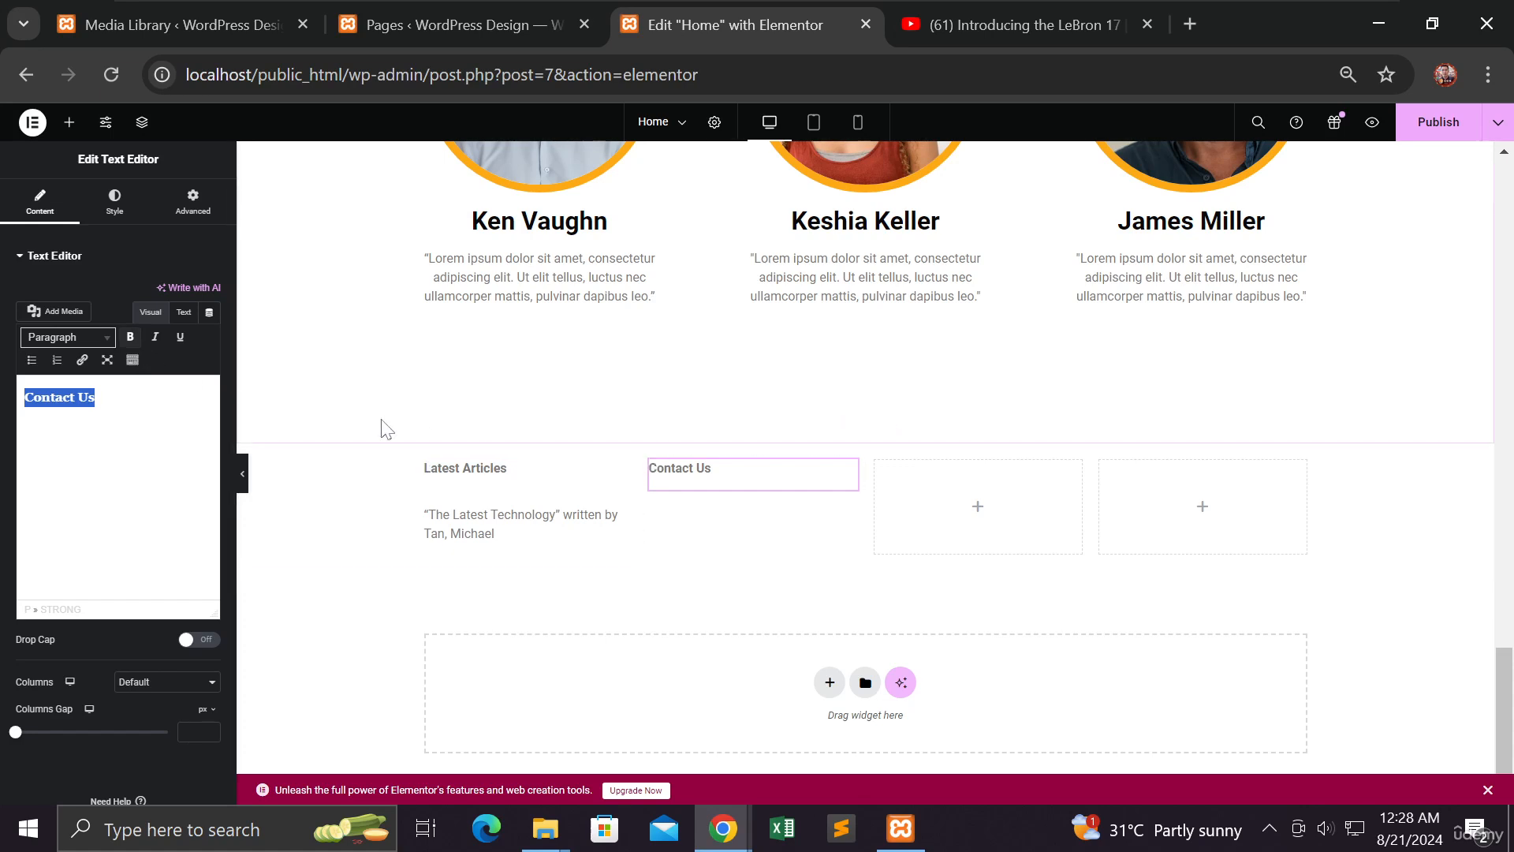
Drop a Text Editor widget under 'Contact Us' and select its lorem ipsum paragraph
click(70, 122)
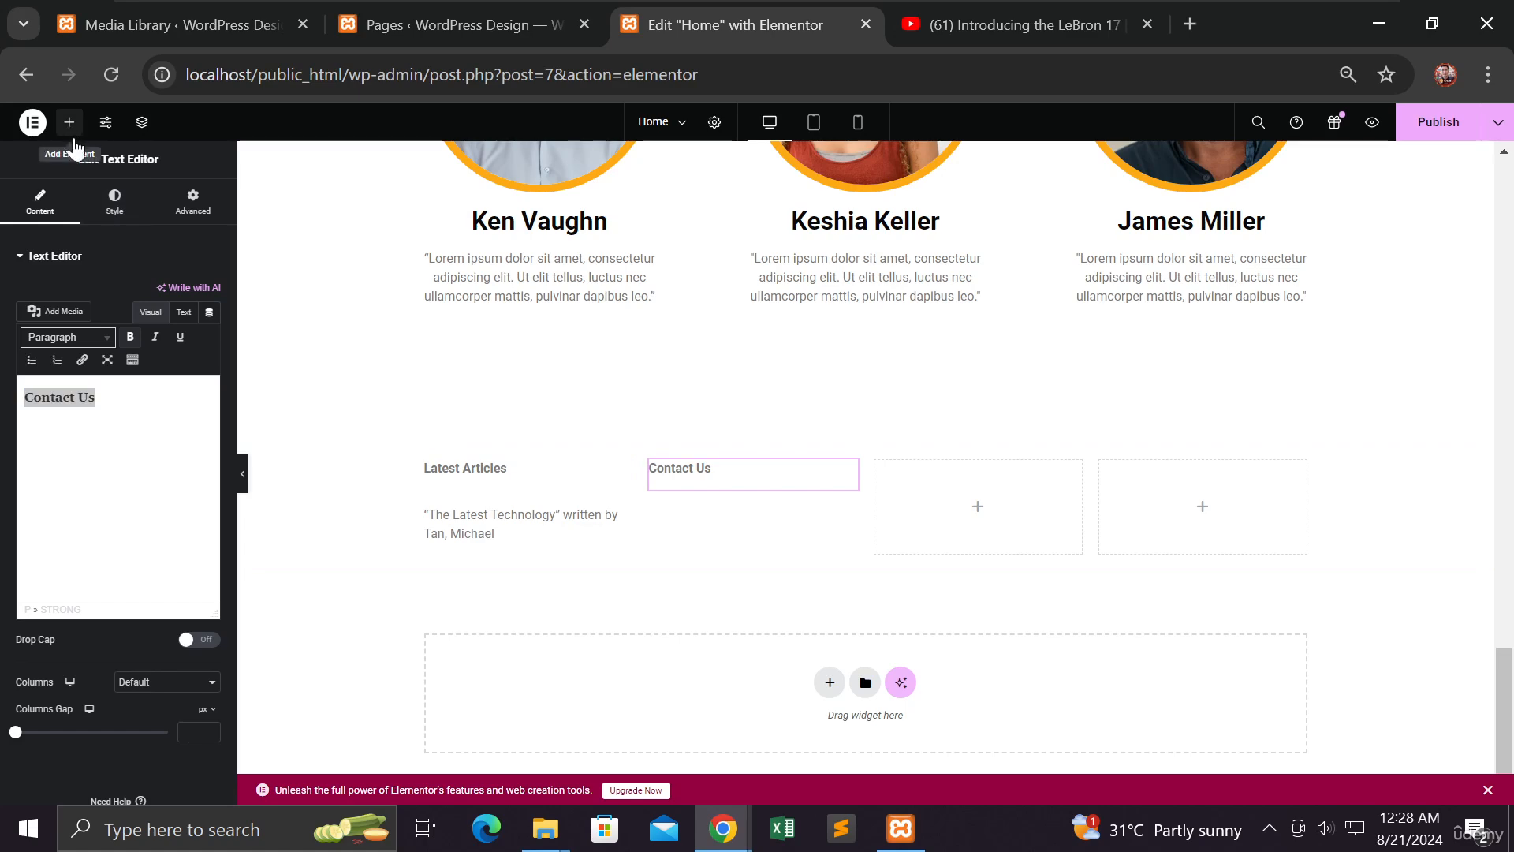
drag(85, 605, 734, 472)
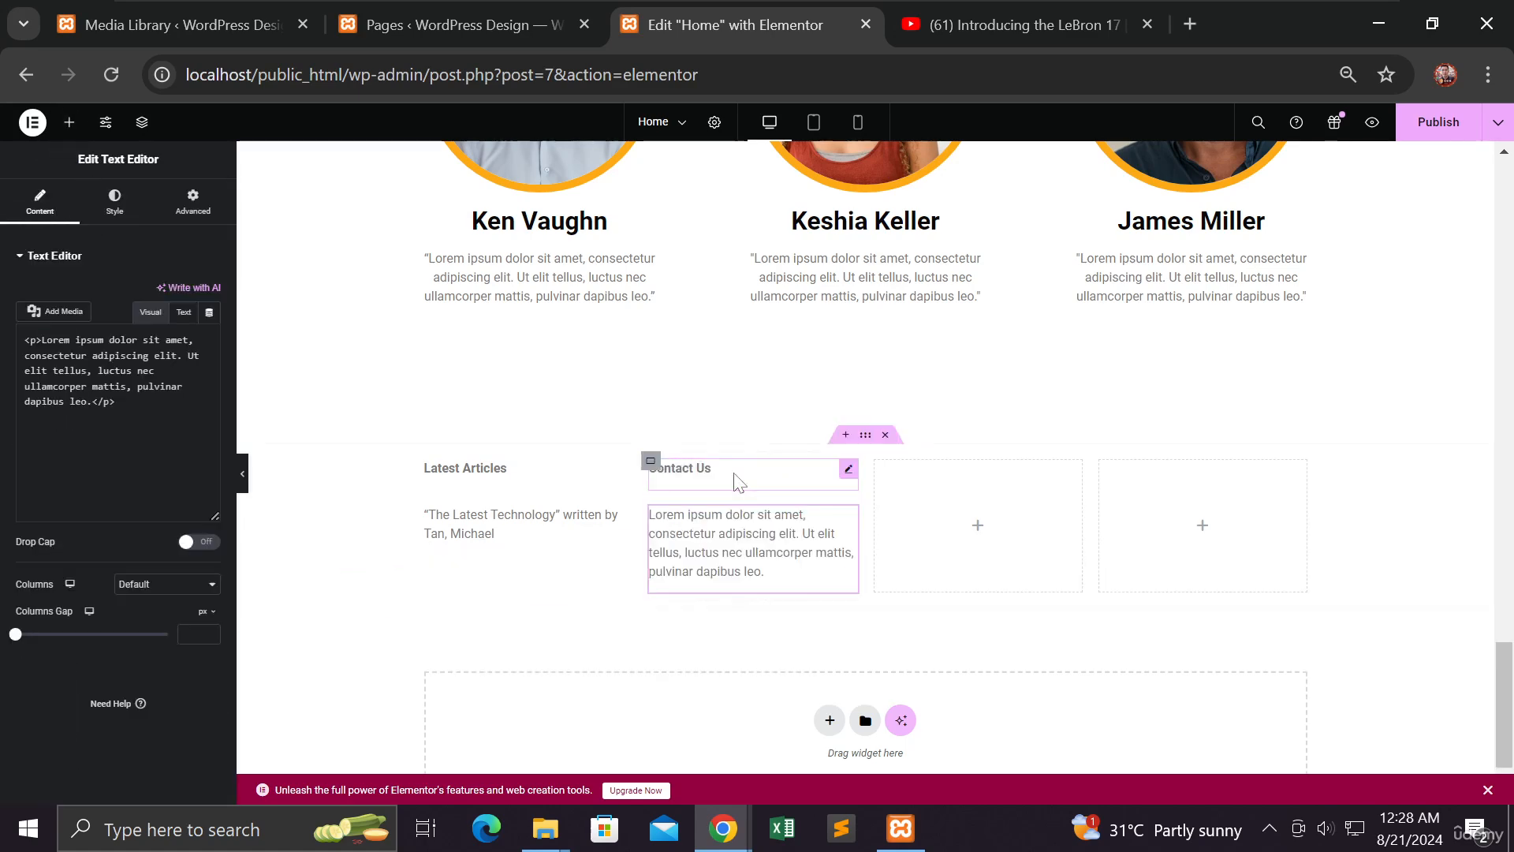
drag(184, 454, 9, 410)
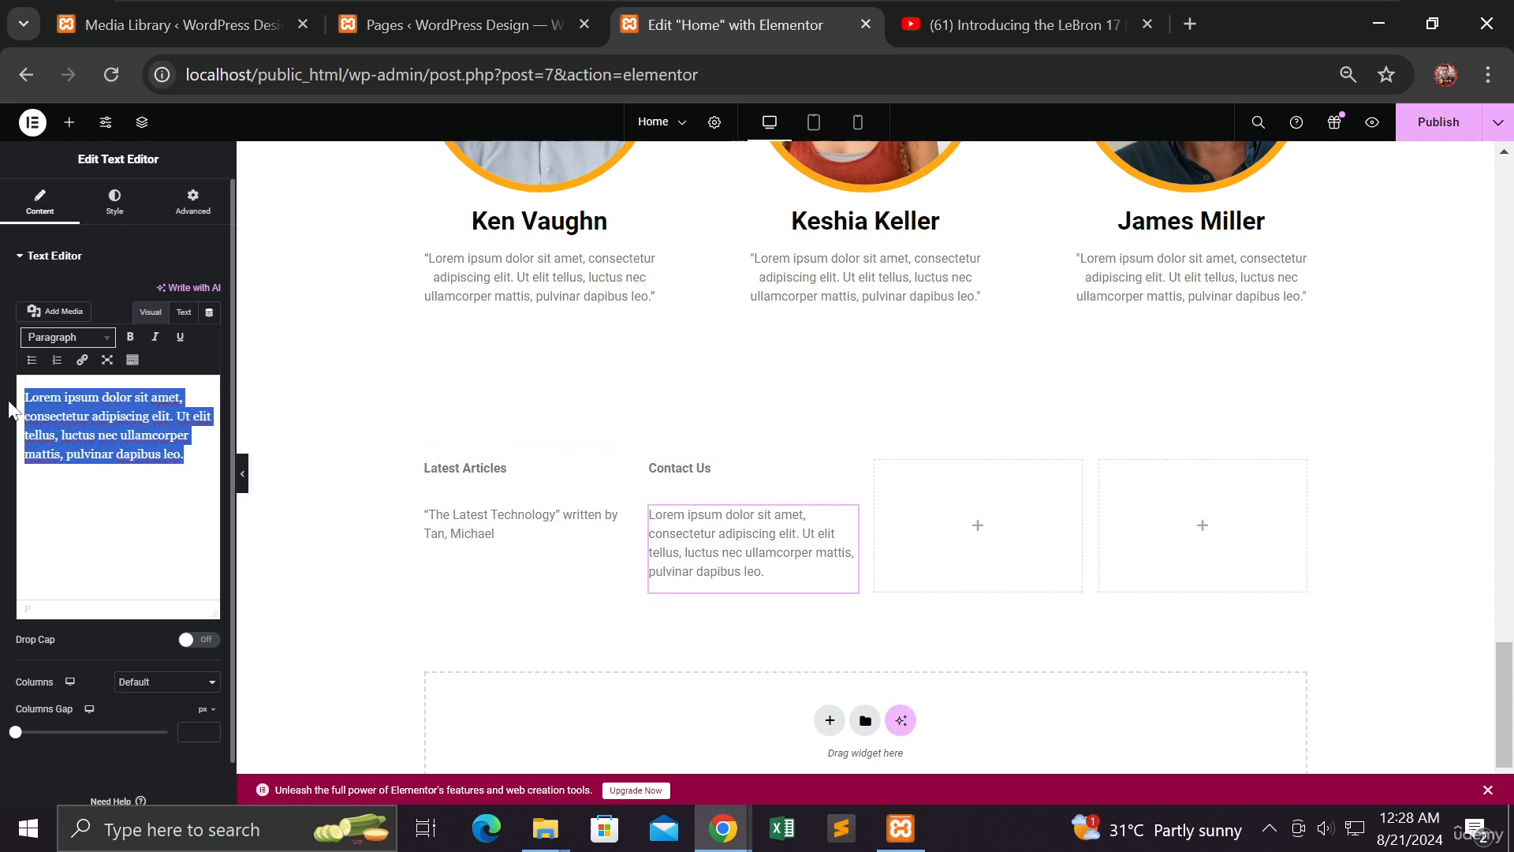
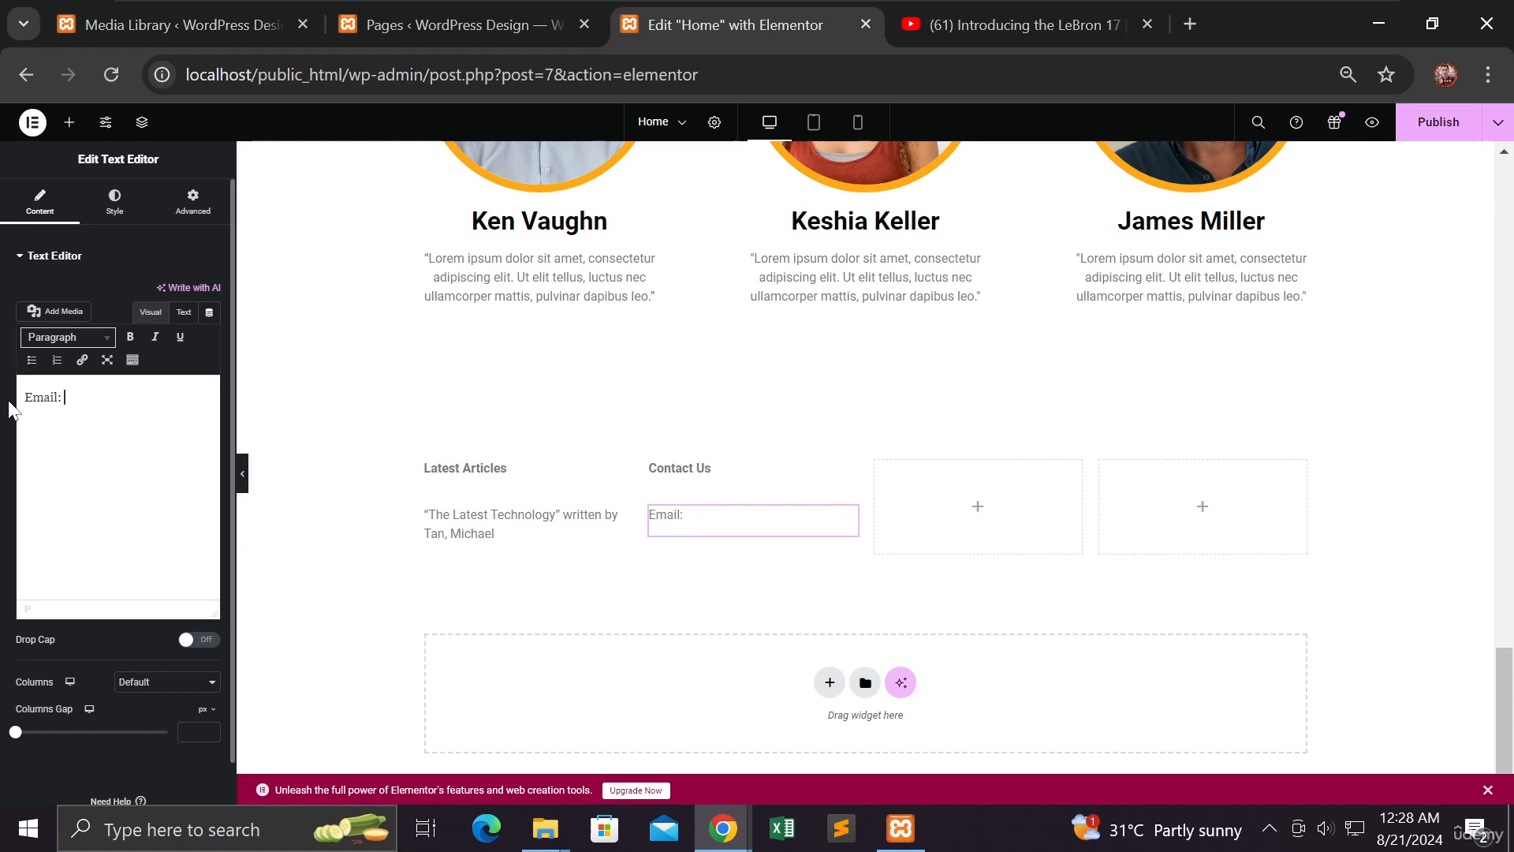
Replace the placeholder with an 'Email:' line giving the store's support e-mail address
key(BackSpace)
key(BackSpace)
key(BackSpace)
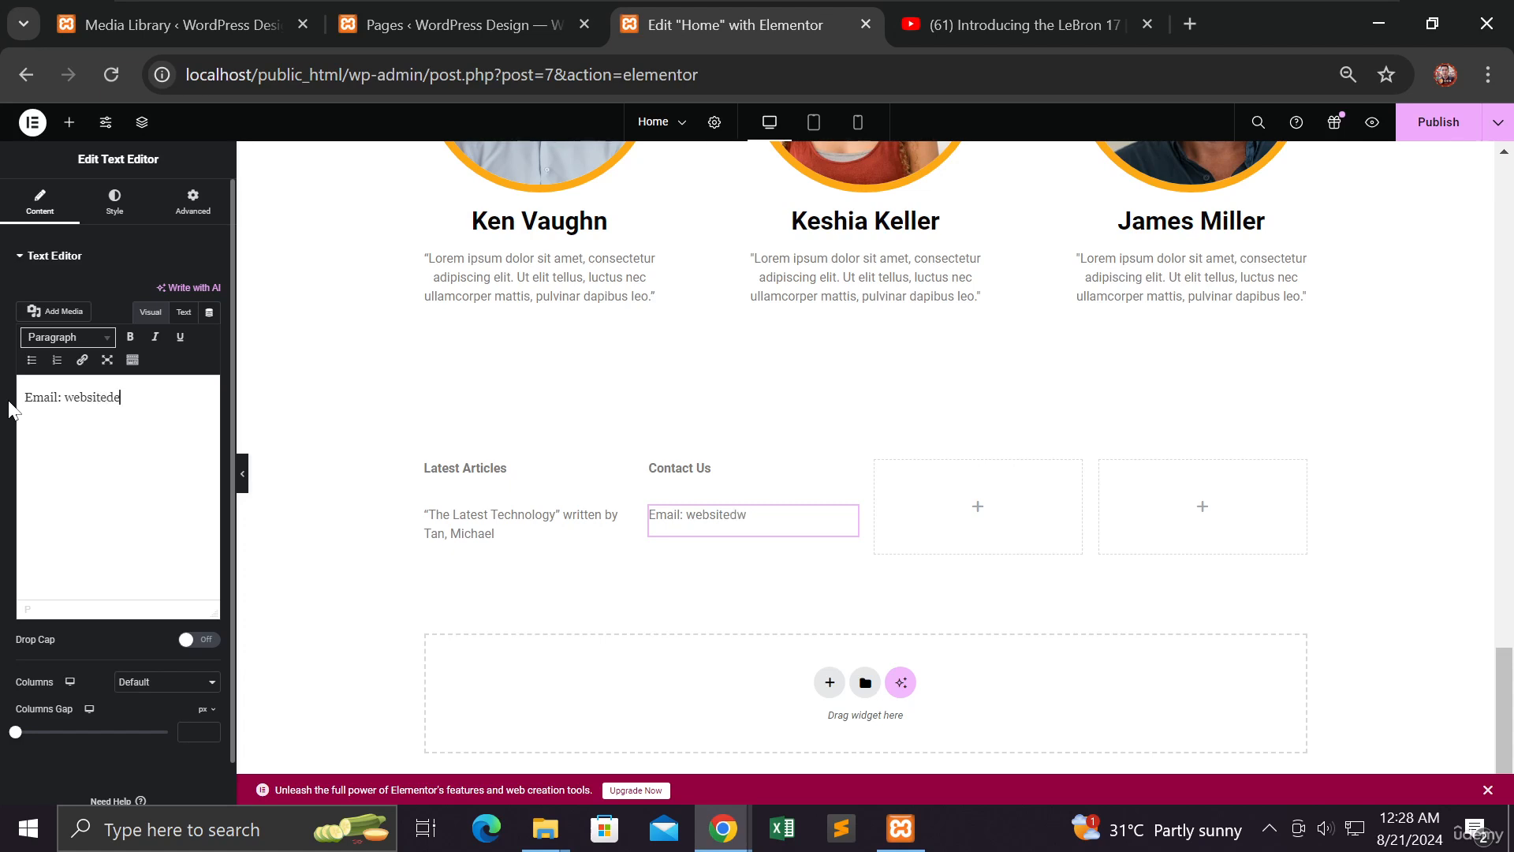
key(BackSpace)
key(BackSpace)
key(BackSpace)
key(BackSpace)
key(BackSpace)
key(BackSpace)
key(BackSpace)
key(BackSpace)
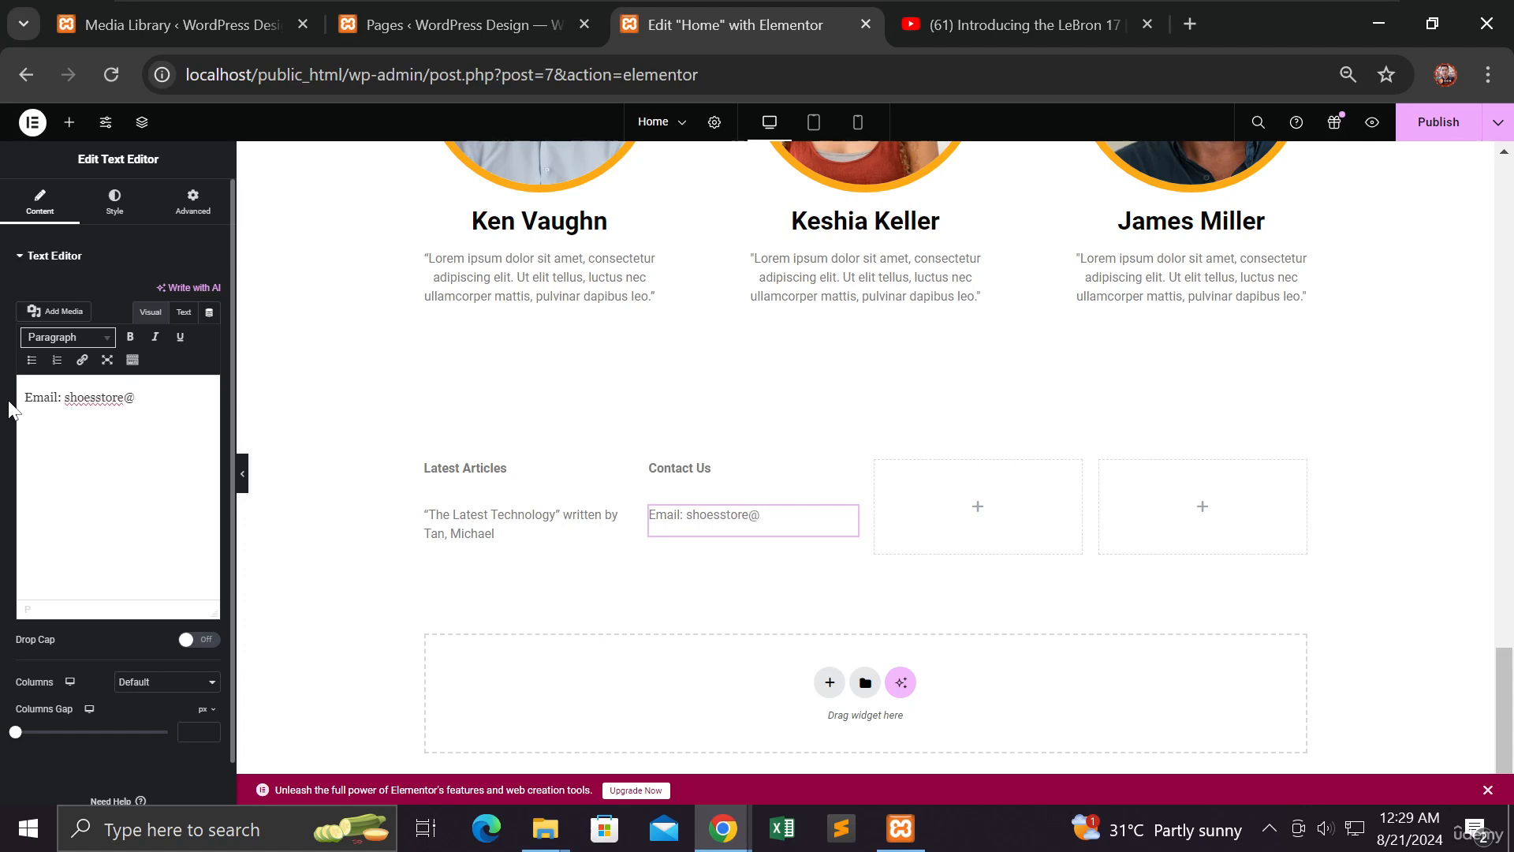
key(BackSpace)
key(BackSpace)
key(BackSpace)
key(BackSpace)
key(BackSpace)
key(BackSpace)
key(BackSpace)
key(BackSpace)
key(BackSpace)
key(BackSpace)
key(BackSpace)
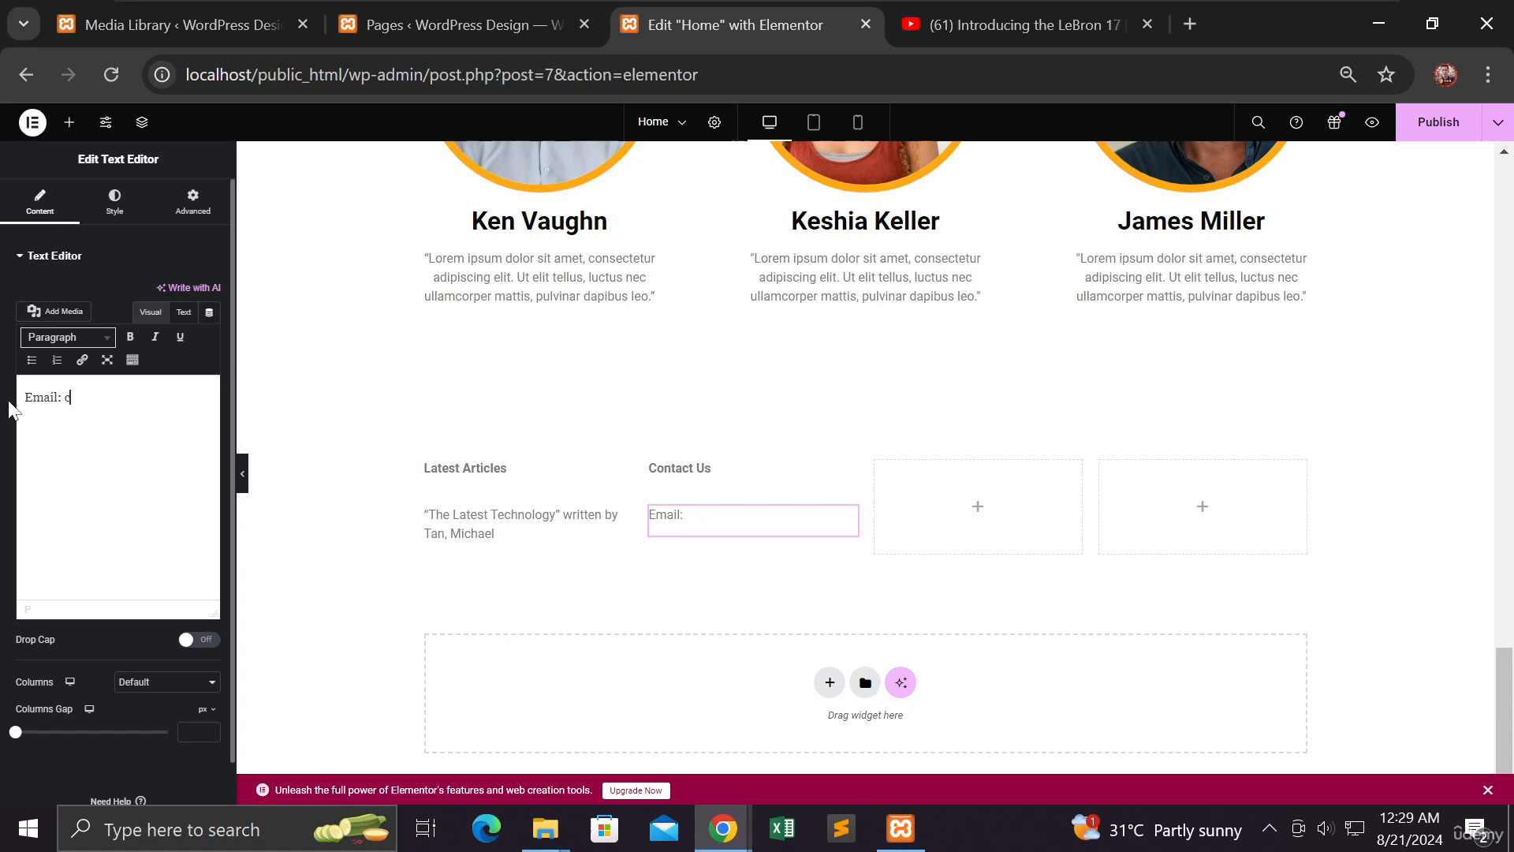
key(BackSpace)
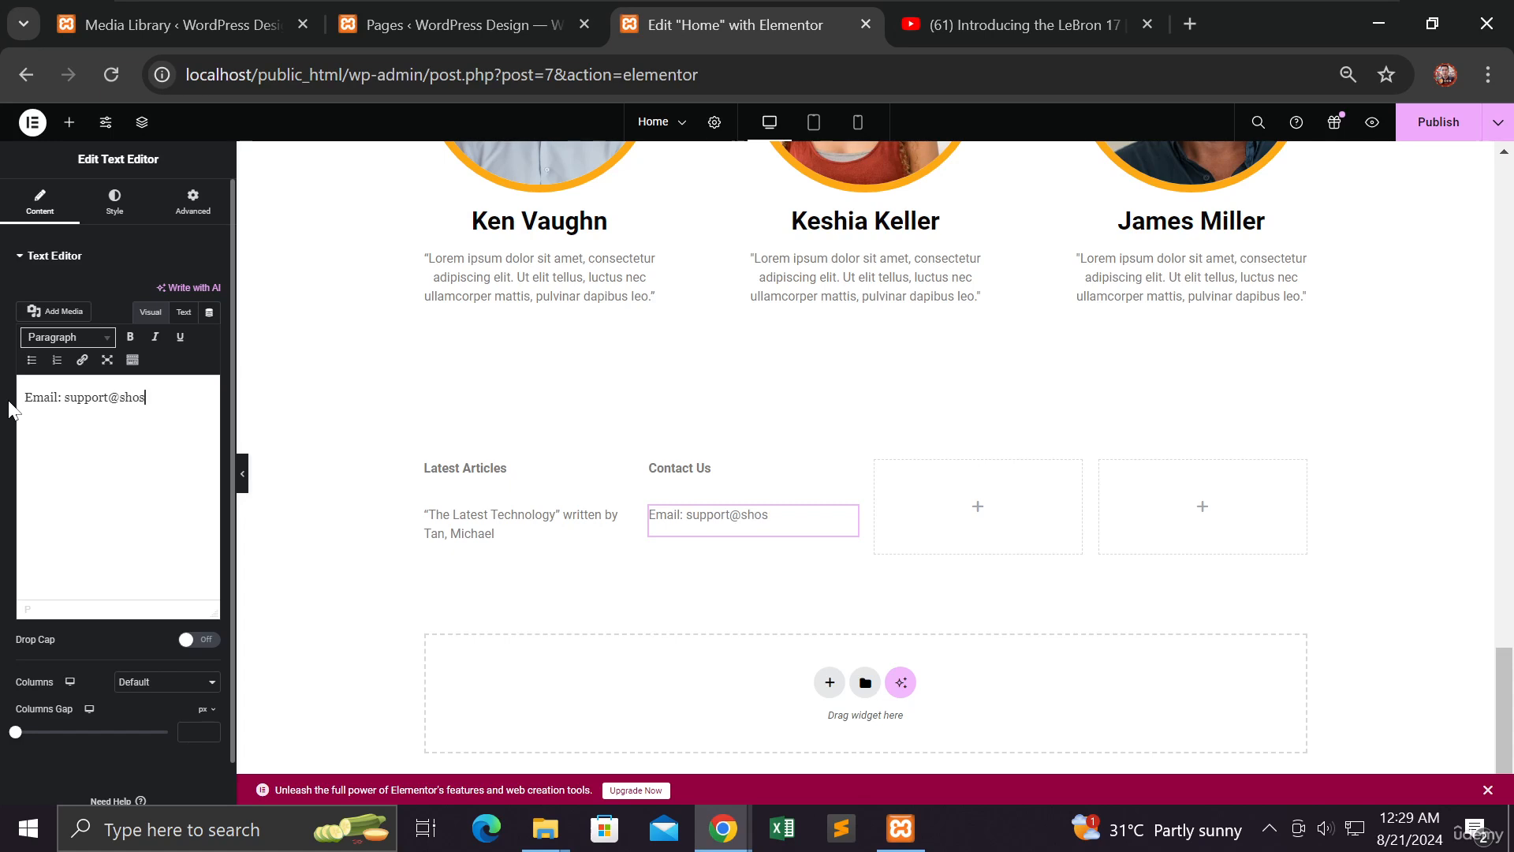
Add a 'Tel:' line with the phone number, 'LinkedIn Link' and 'Whatsapp link', then publish
key(Return)
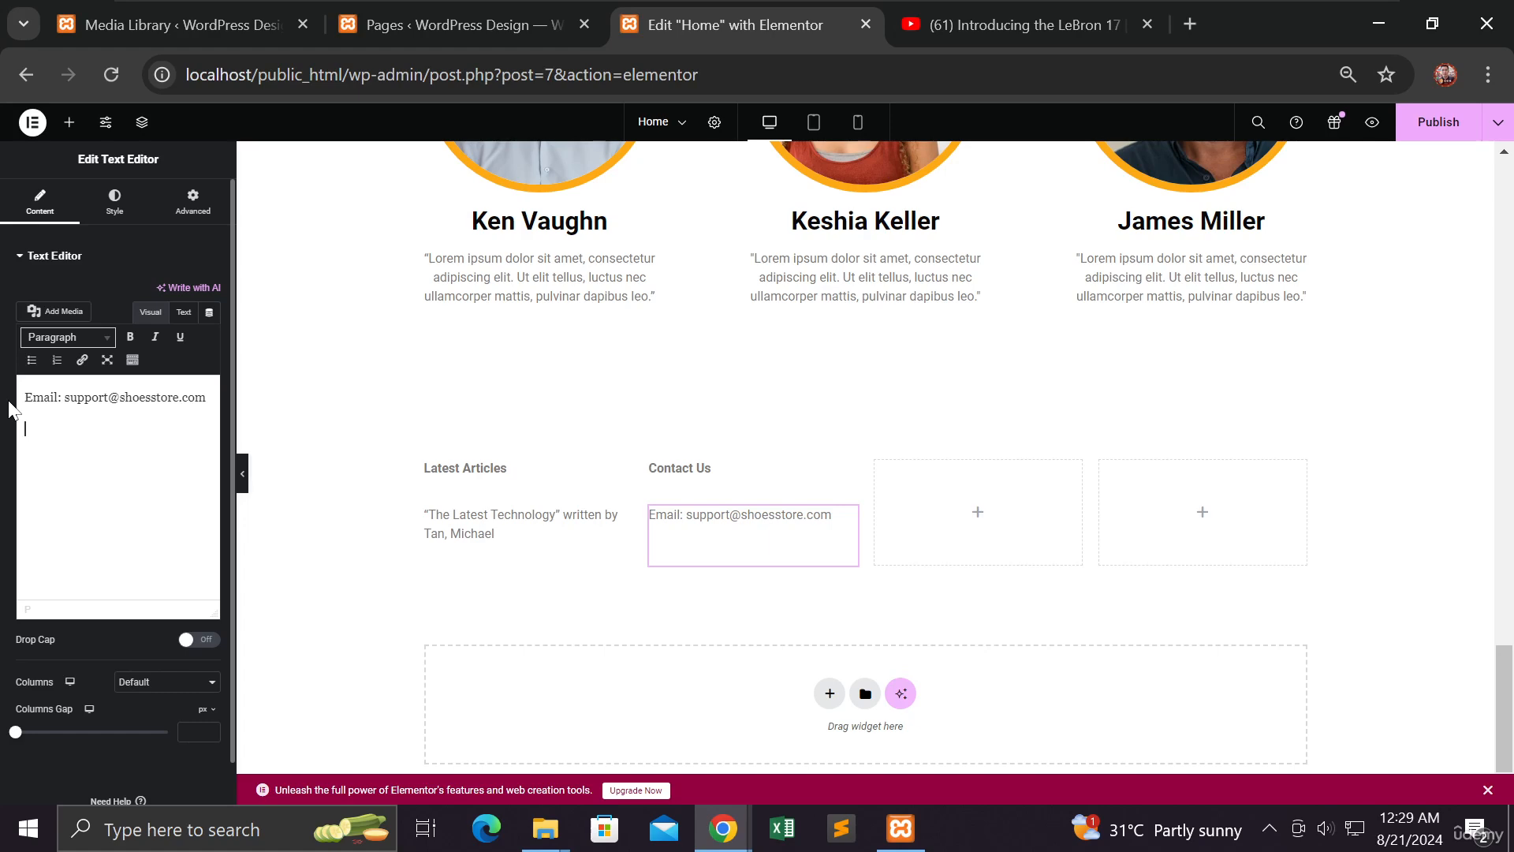
text(Tel: +89 978)
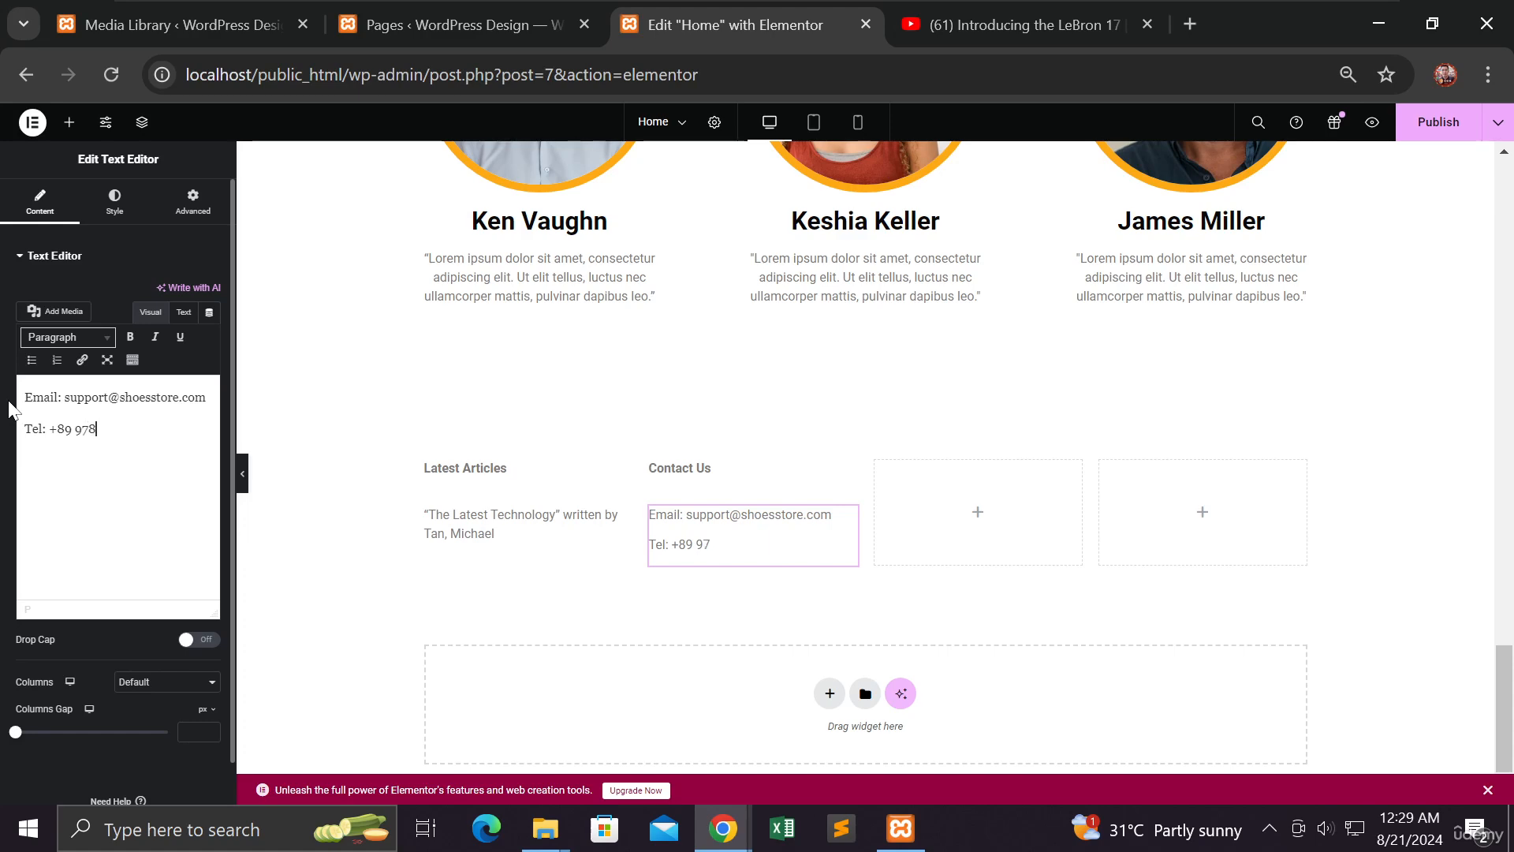
text(123456)
key(Return)
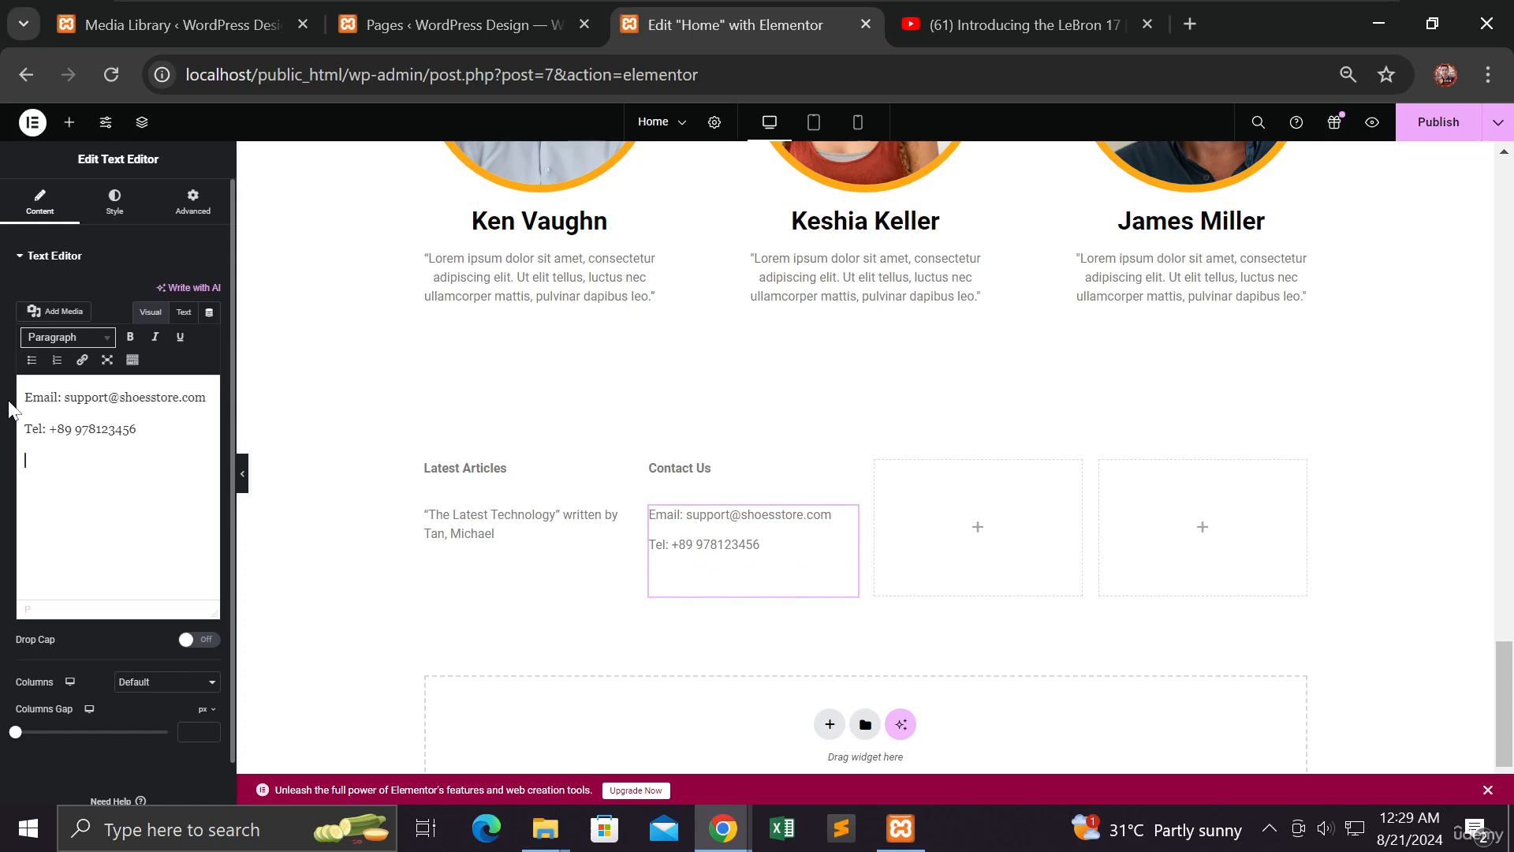
text(LinkedIn LIn)
key(BackSpace)
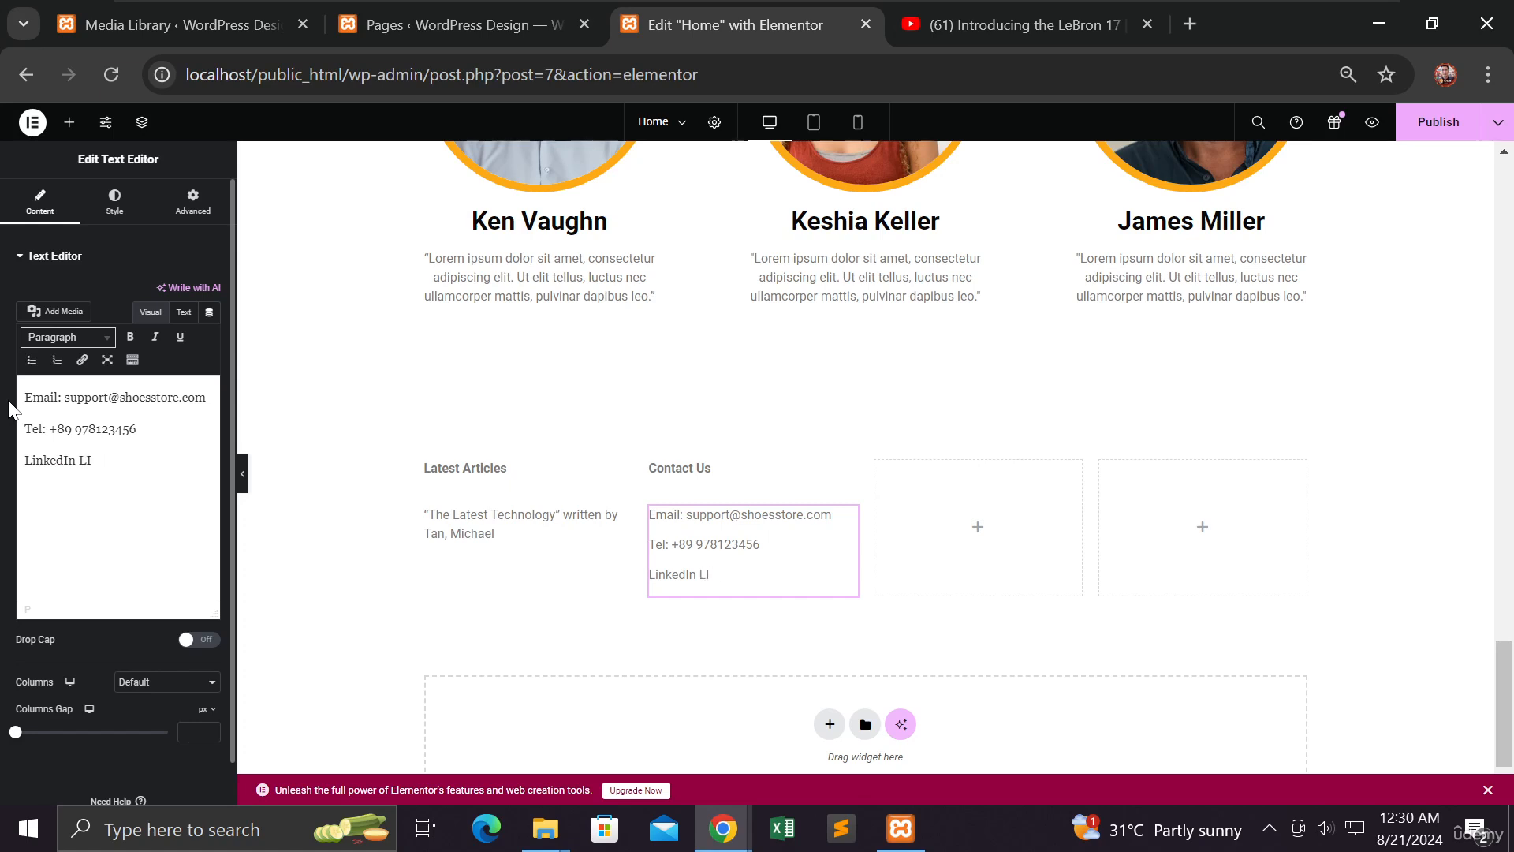
key(BackSpace)
text(ink)
text(Whats)
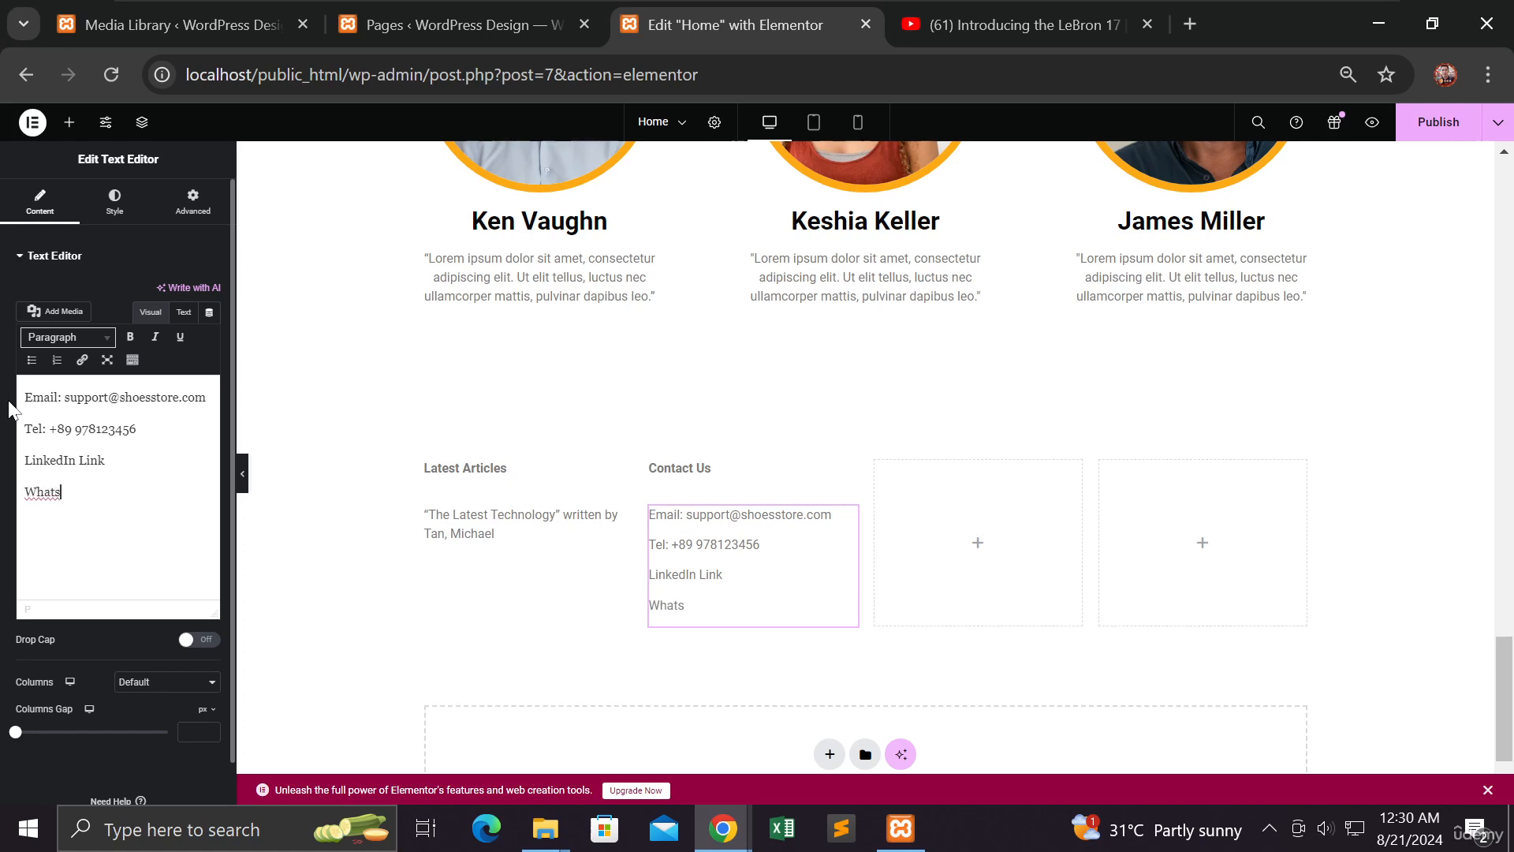
text(app link)
click(1439, 123)
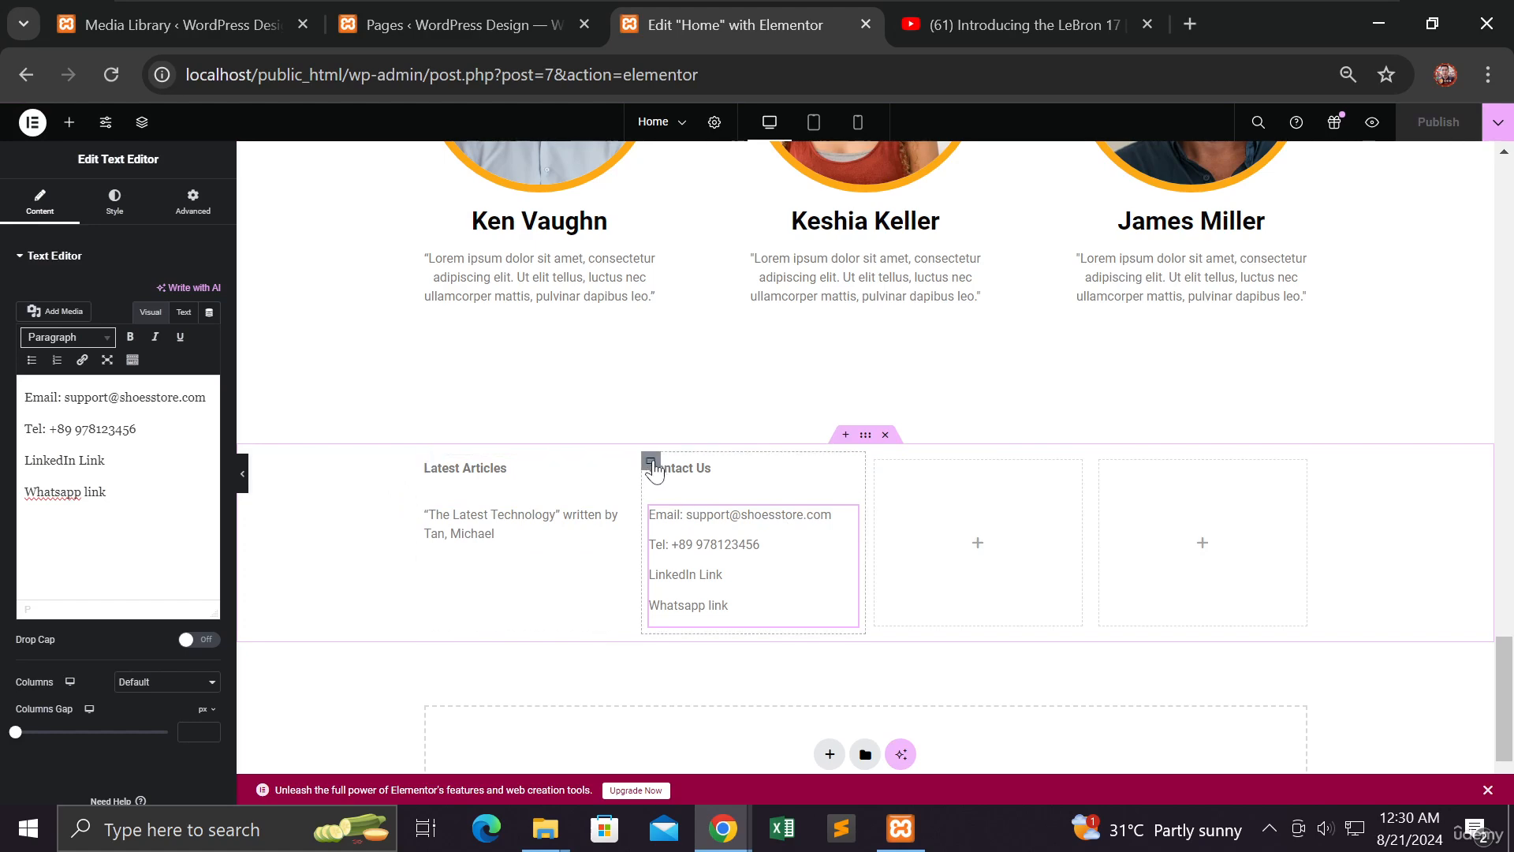
Duplicate the Contact Us column twice so it fills three slots
right_click(654, 465)
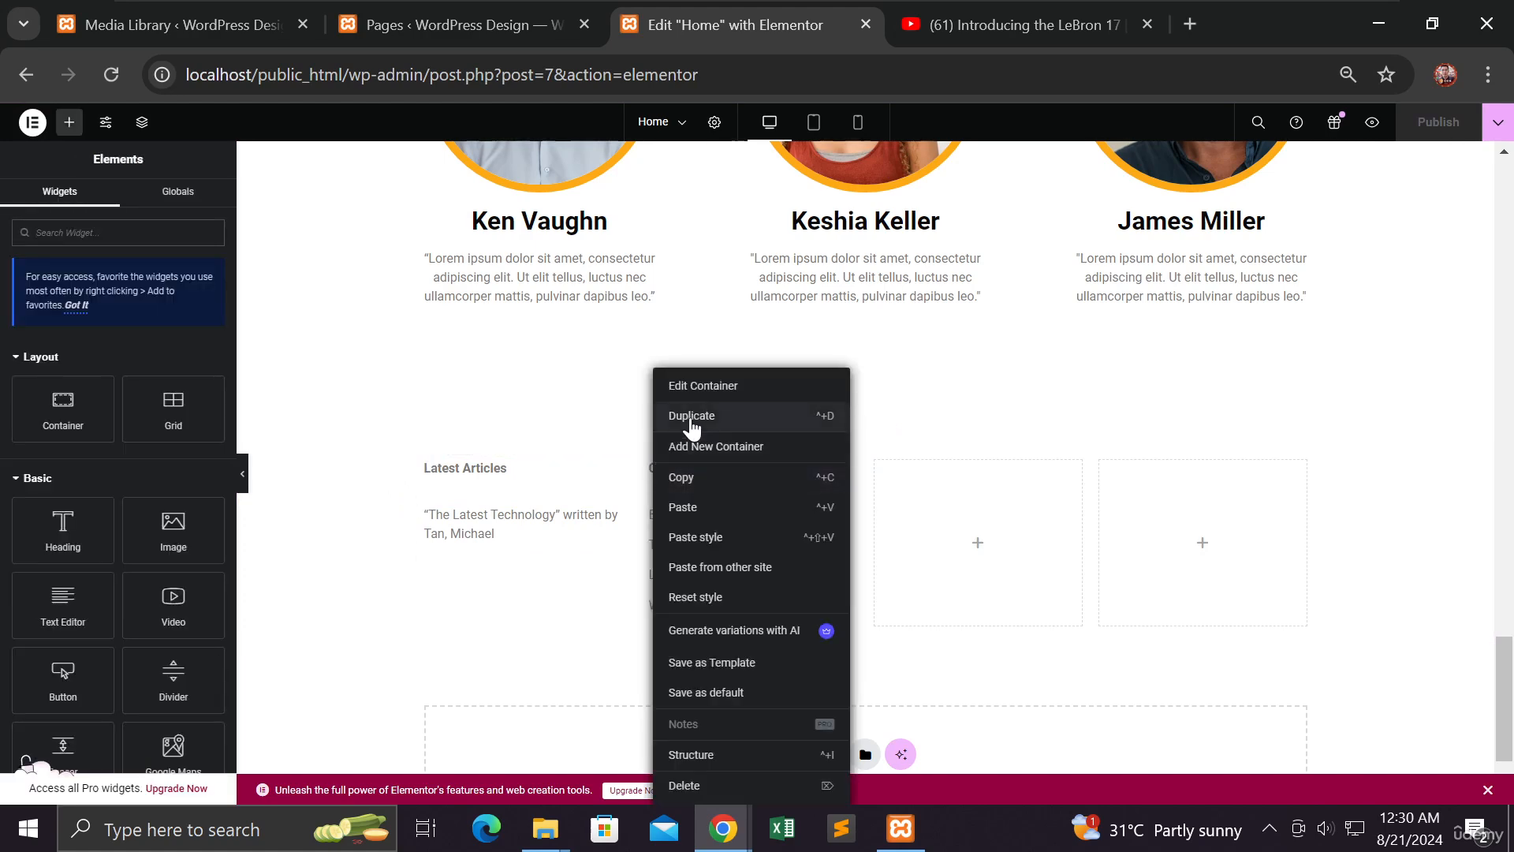
click(692, 417)
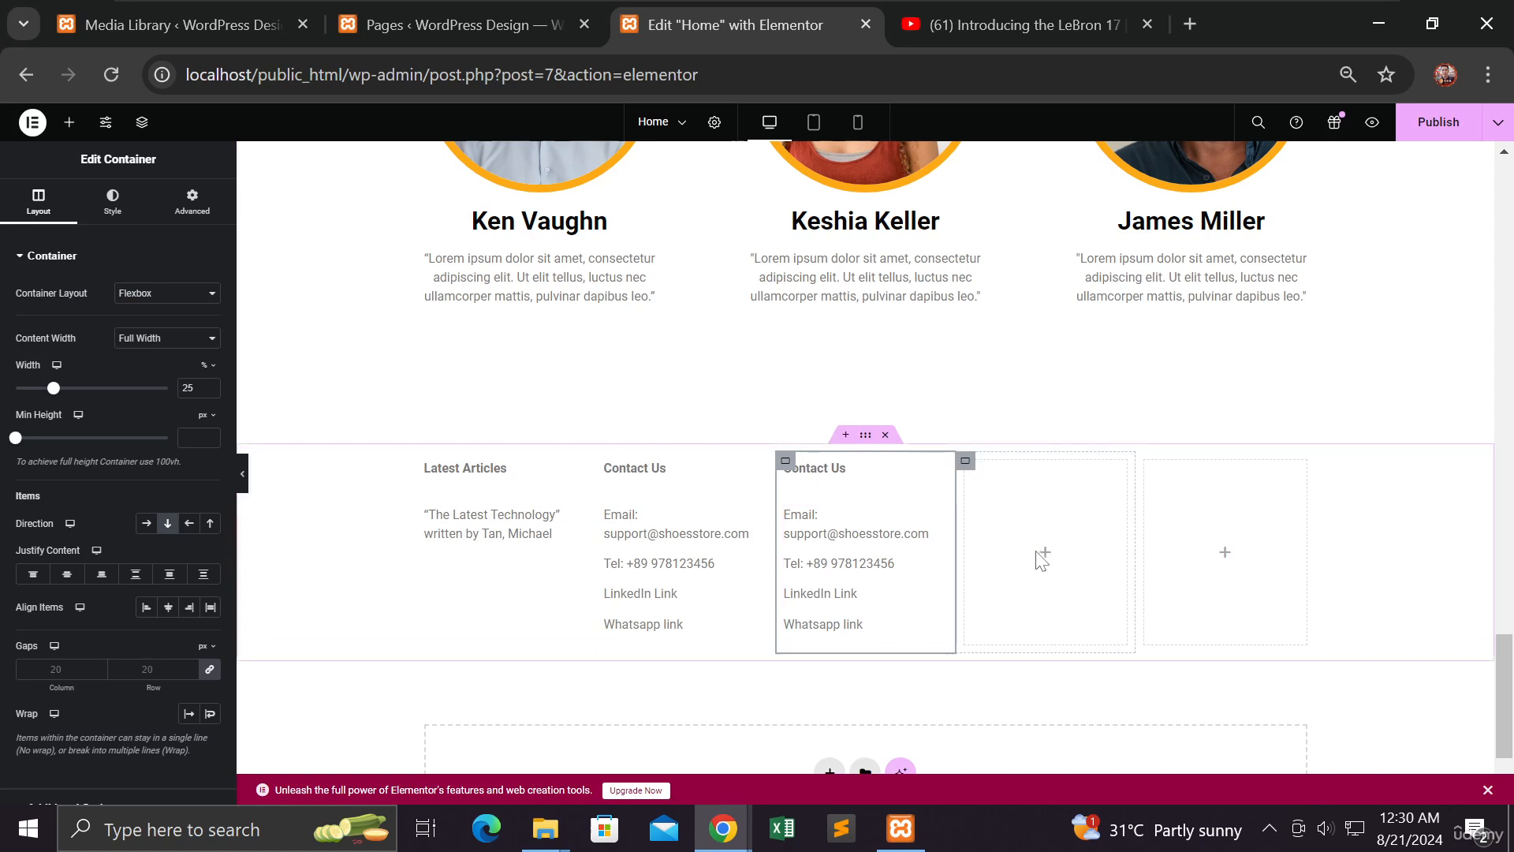
right_click(787, 461)
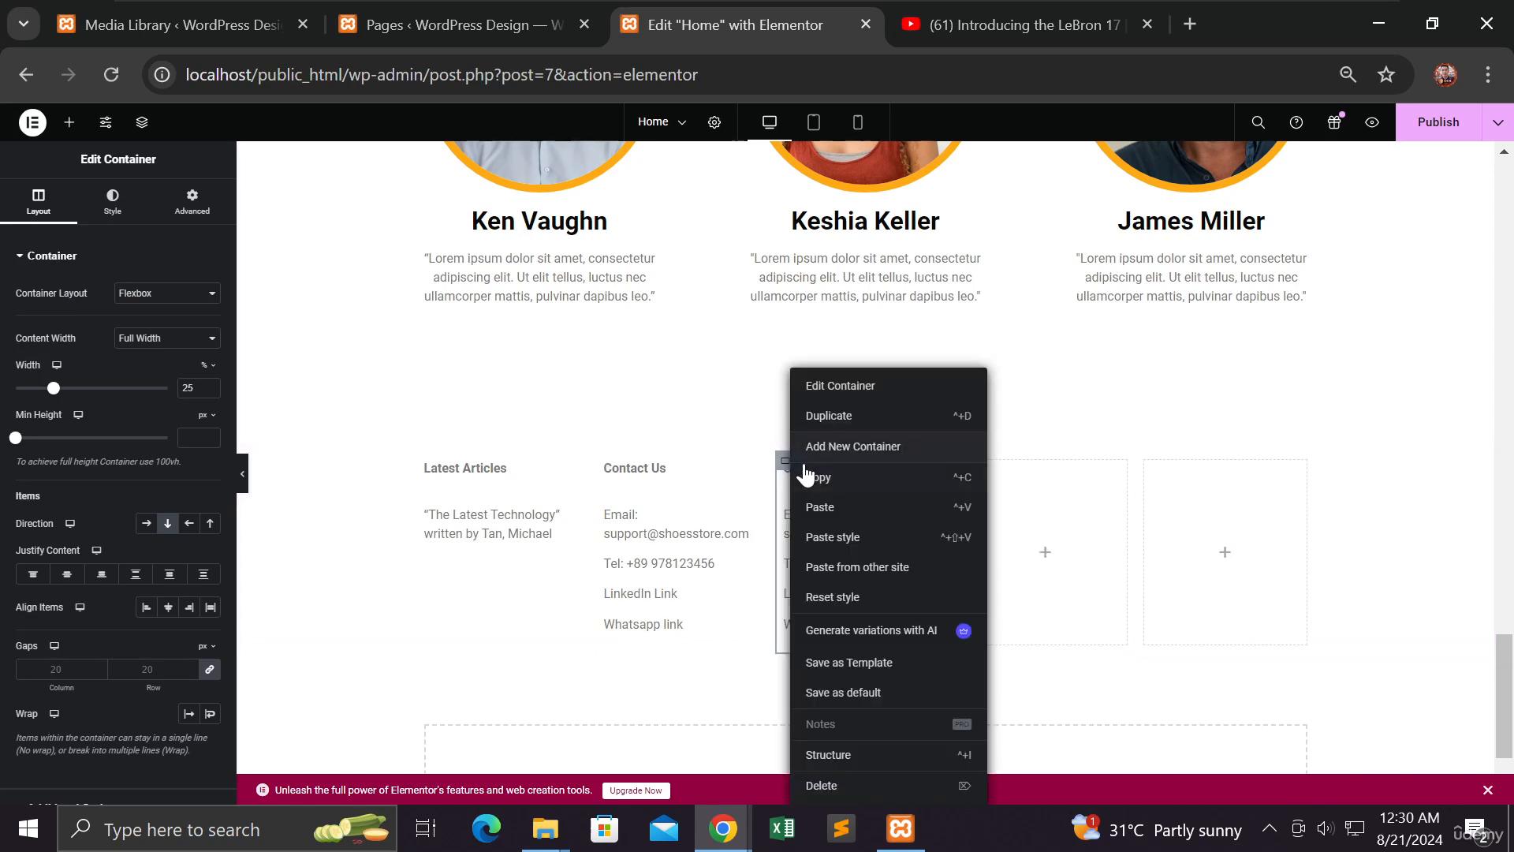
click(840, 417)
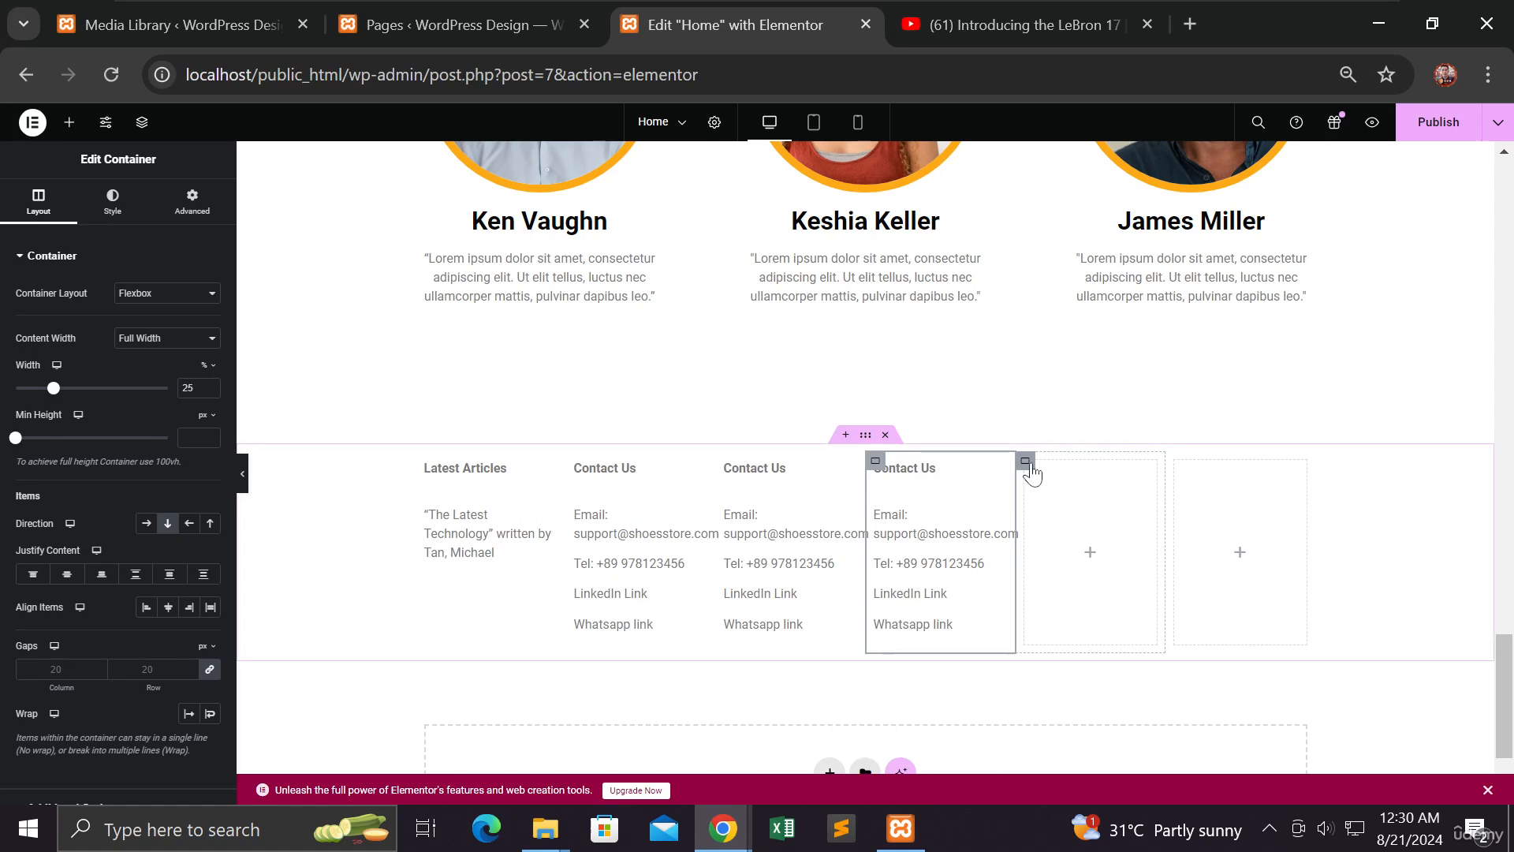
Delete the two empty placeholder columns from the container
right_click(1039, 478)
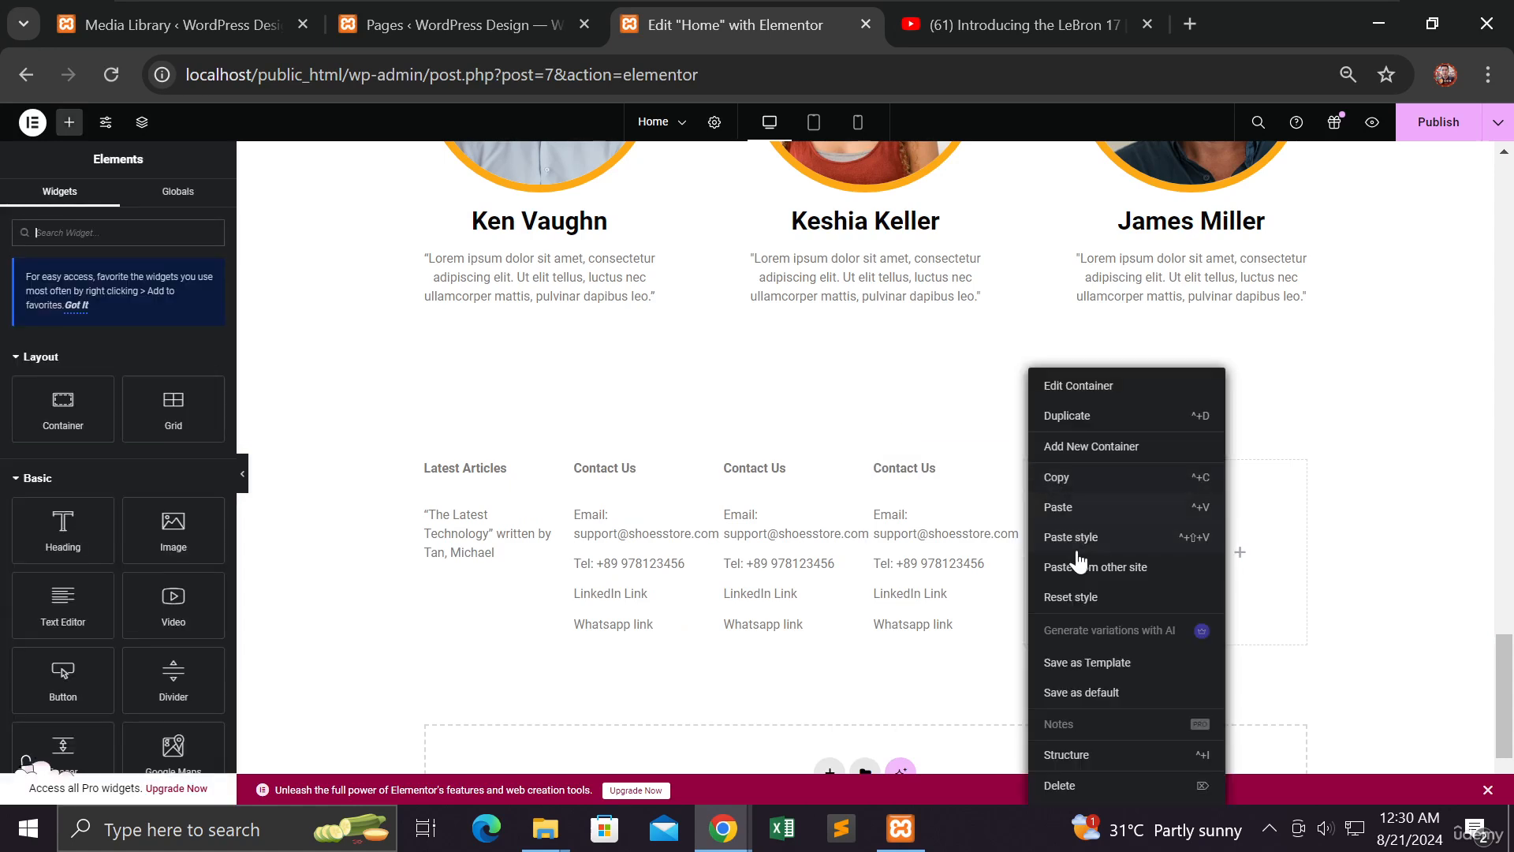
click(1073, 786)
right_click(1153, 471)
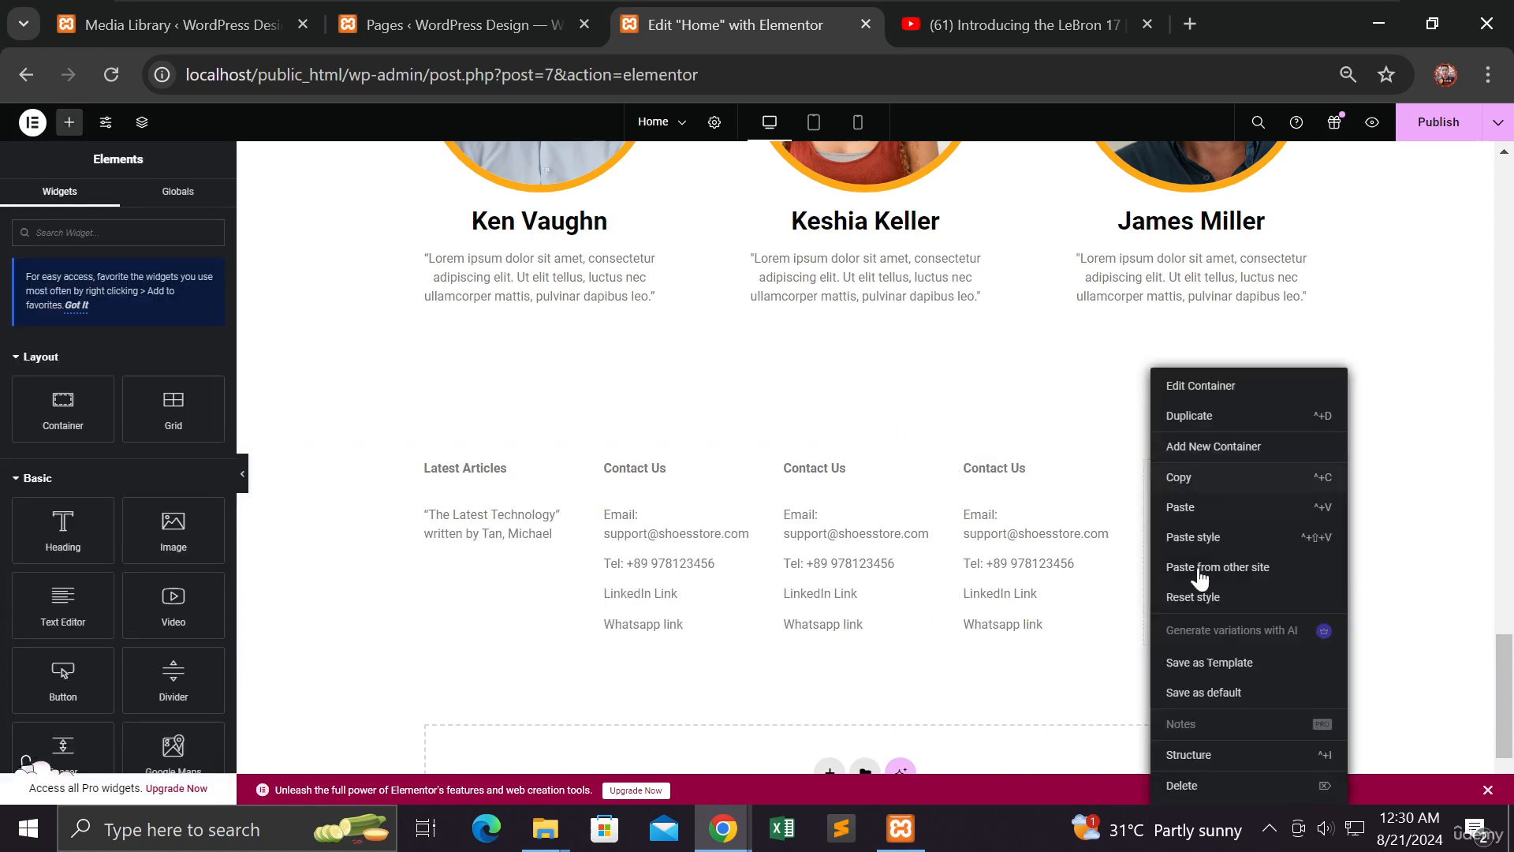
click(1190, 785)
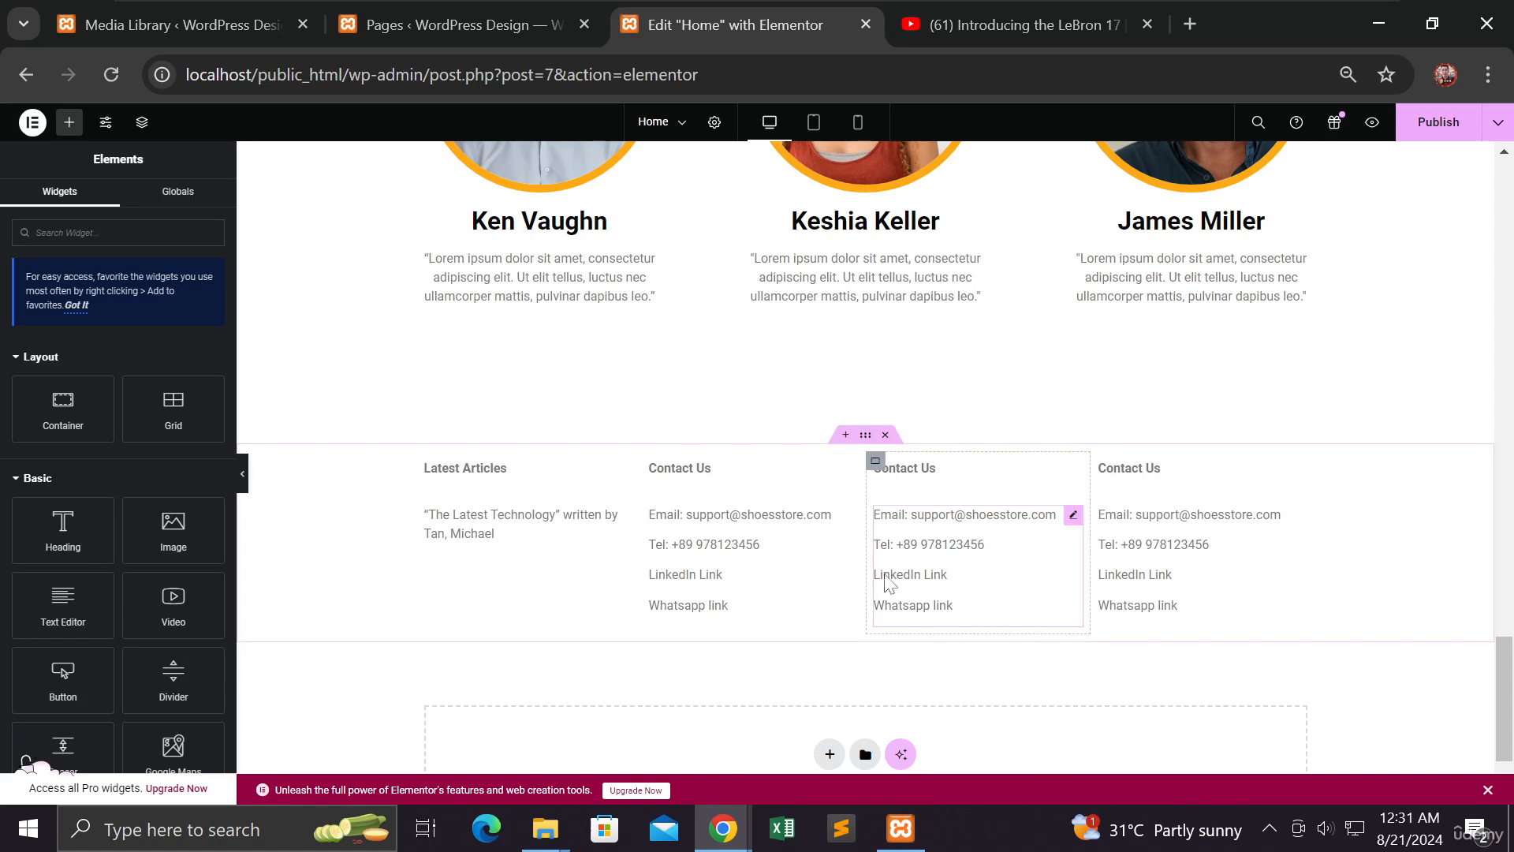
Replace the third footer column's Contact Us heading text with 'Services Offered'
click(946, 476)
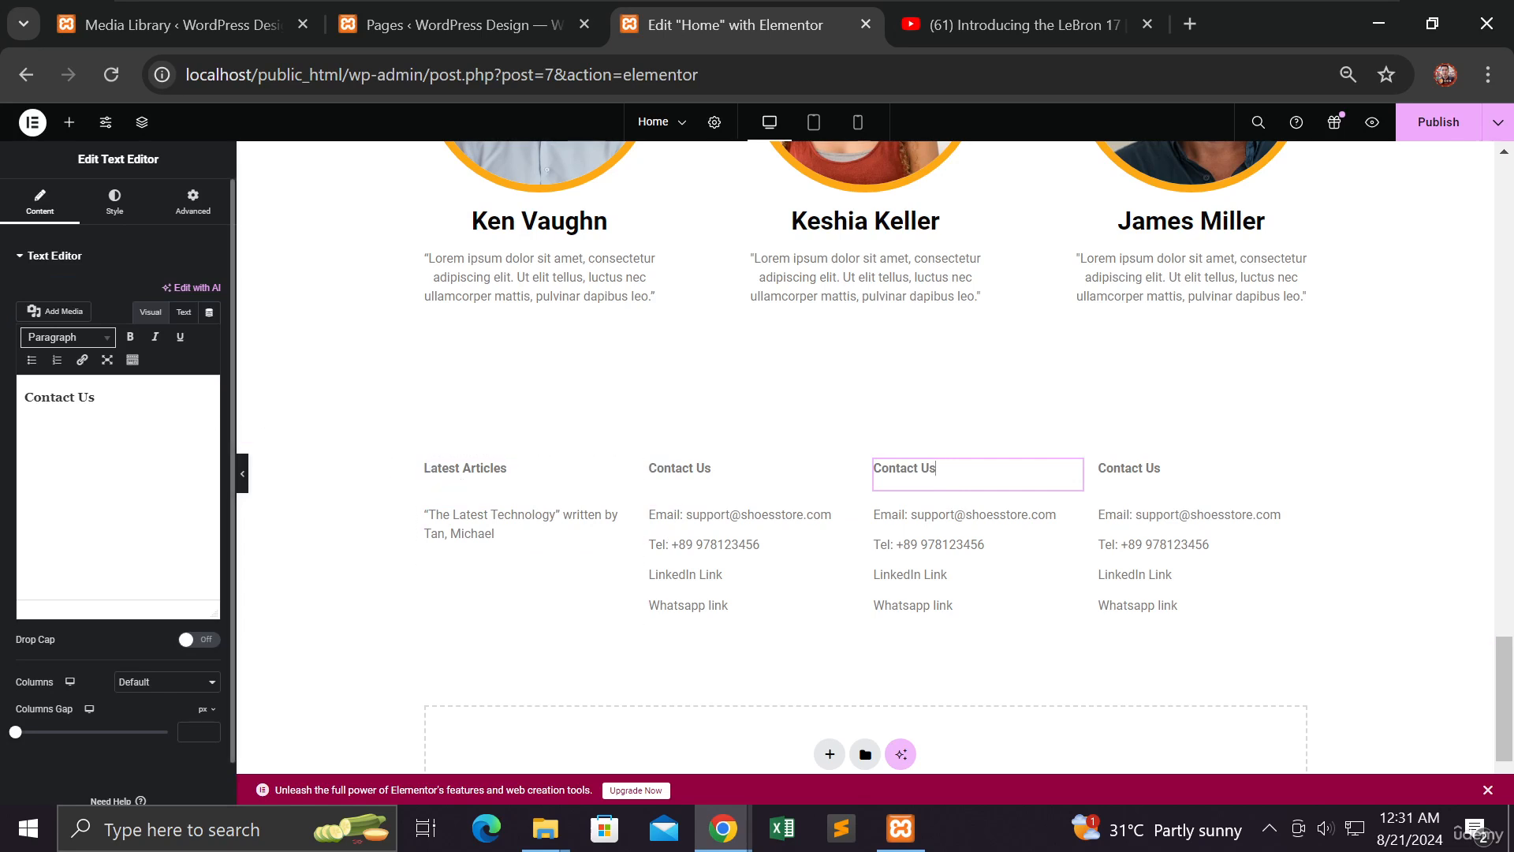
key(ctrl+a)
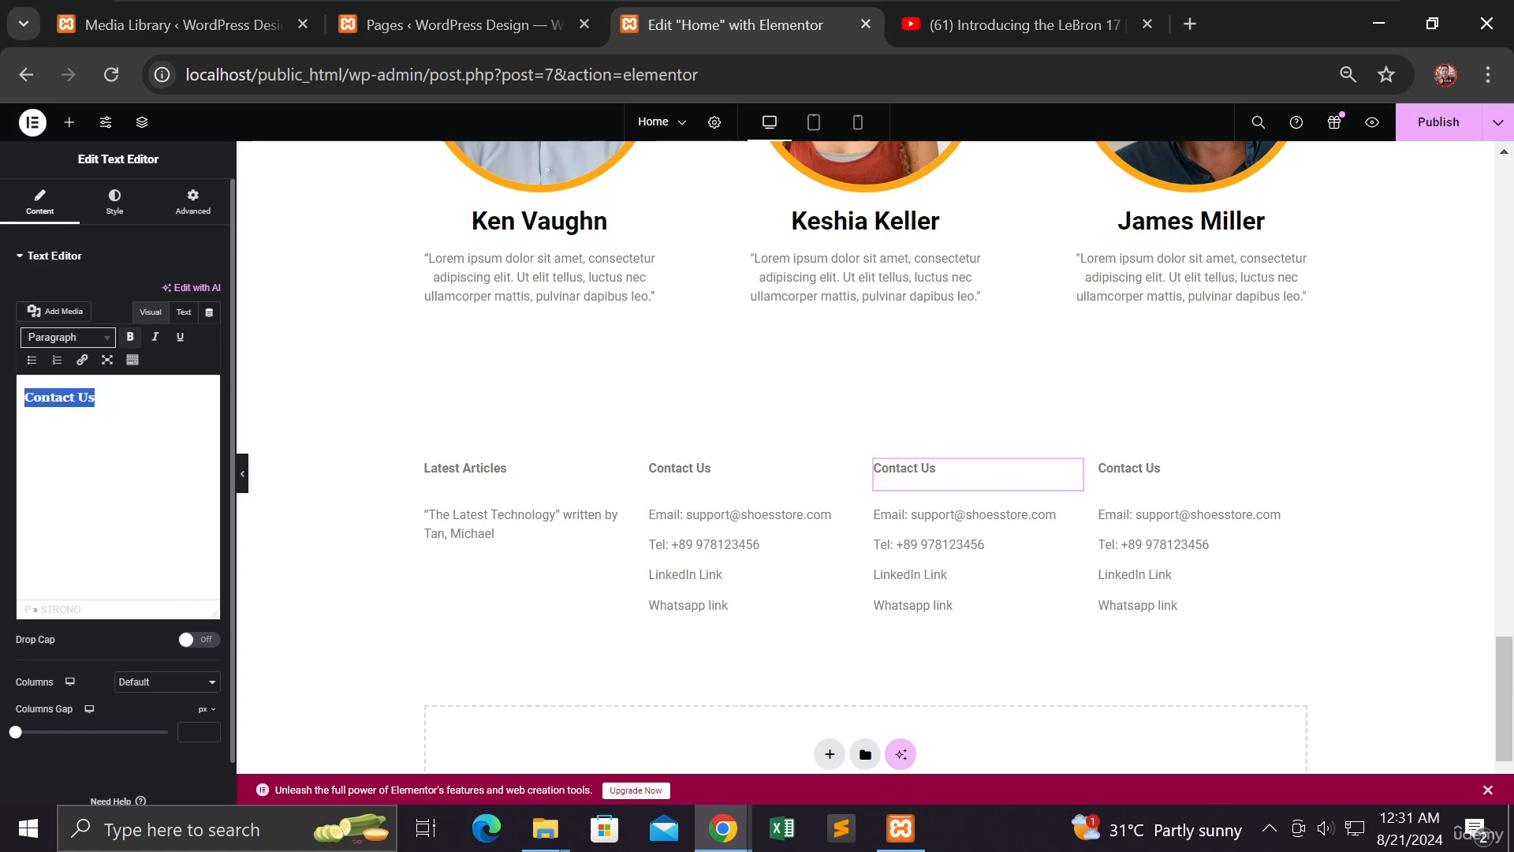
text(About)
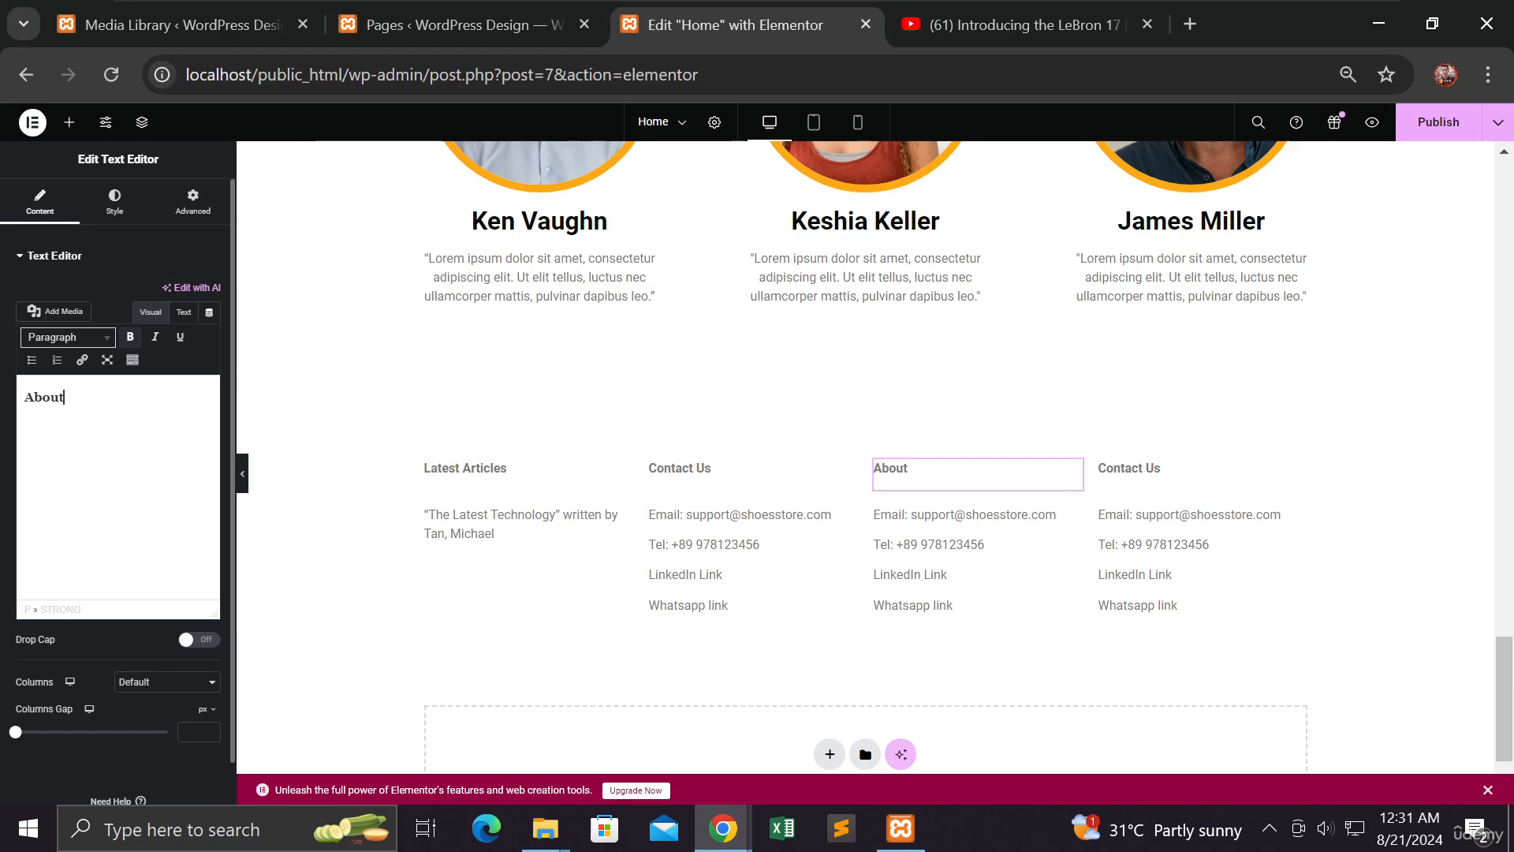
key(BackSpace)
key(BackSpace)
key(BackSpace)
key(BackSpace)
key(BackSpace)
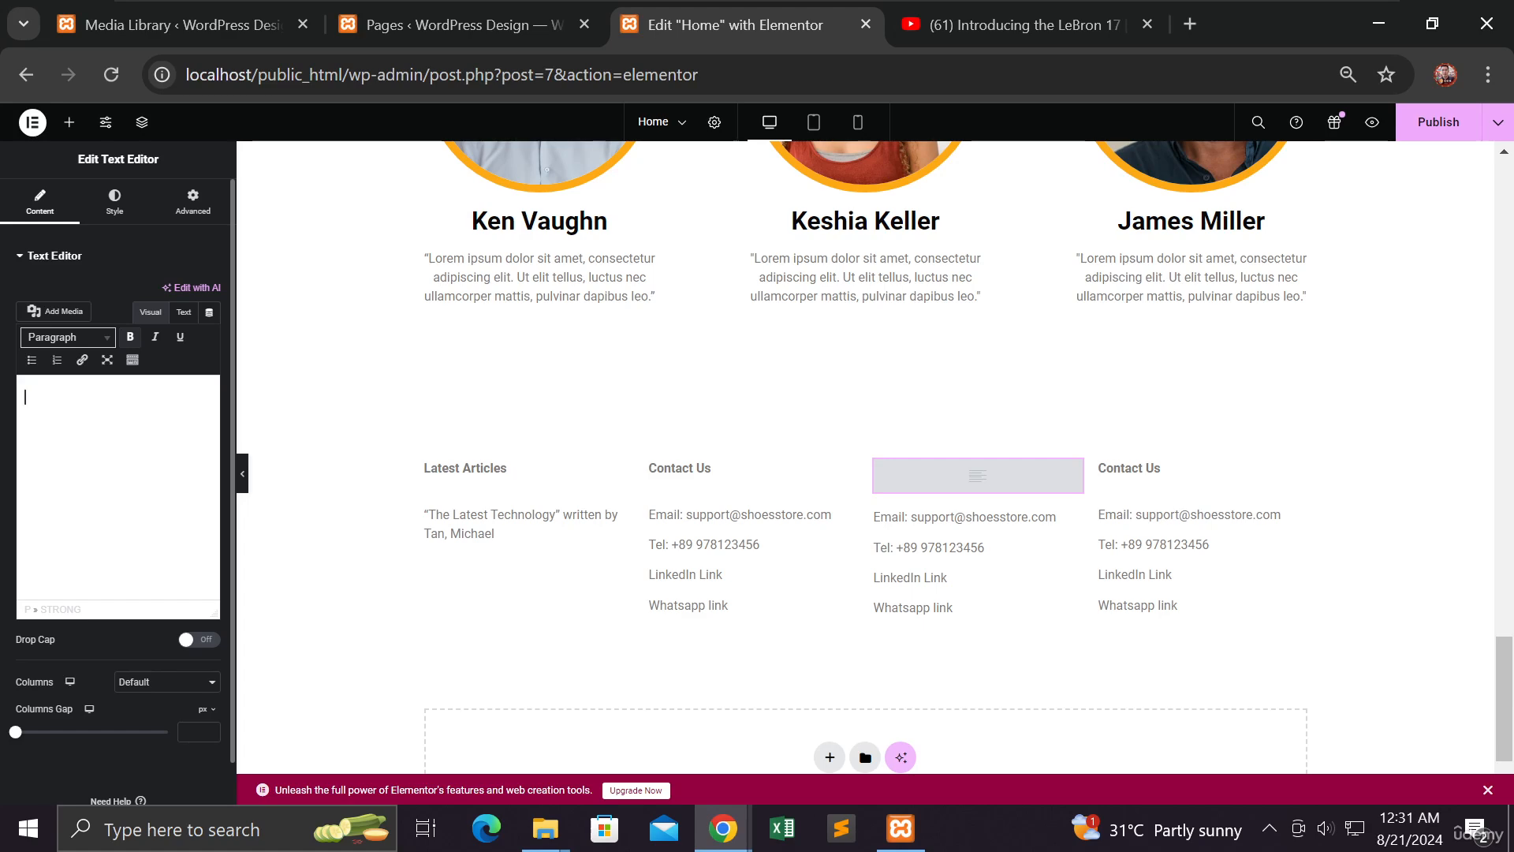
text(A)
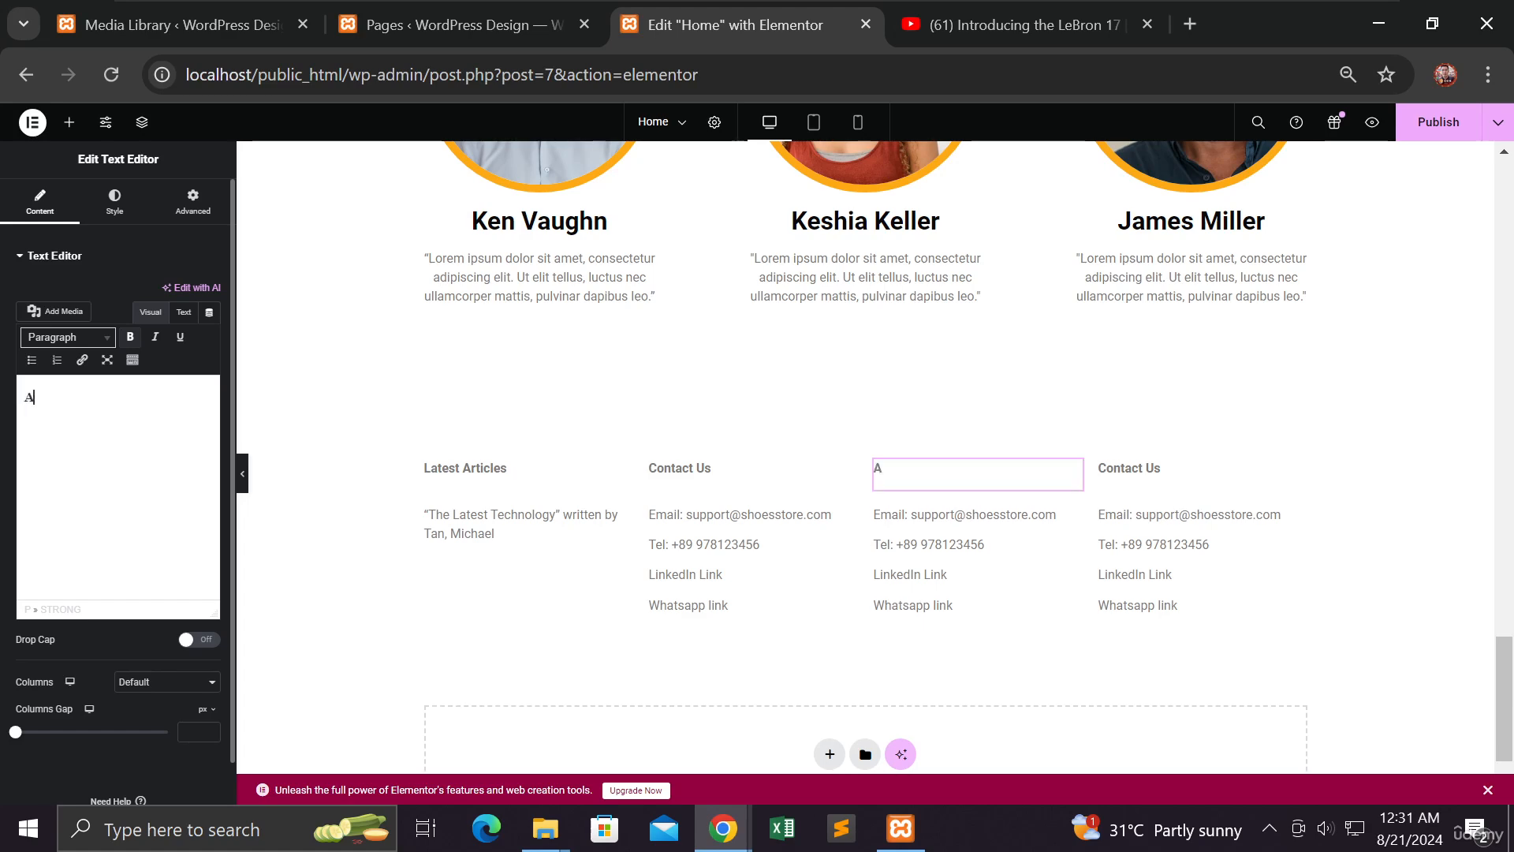
key(BackSpace)
text(Serv)
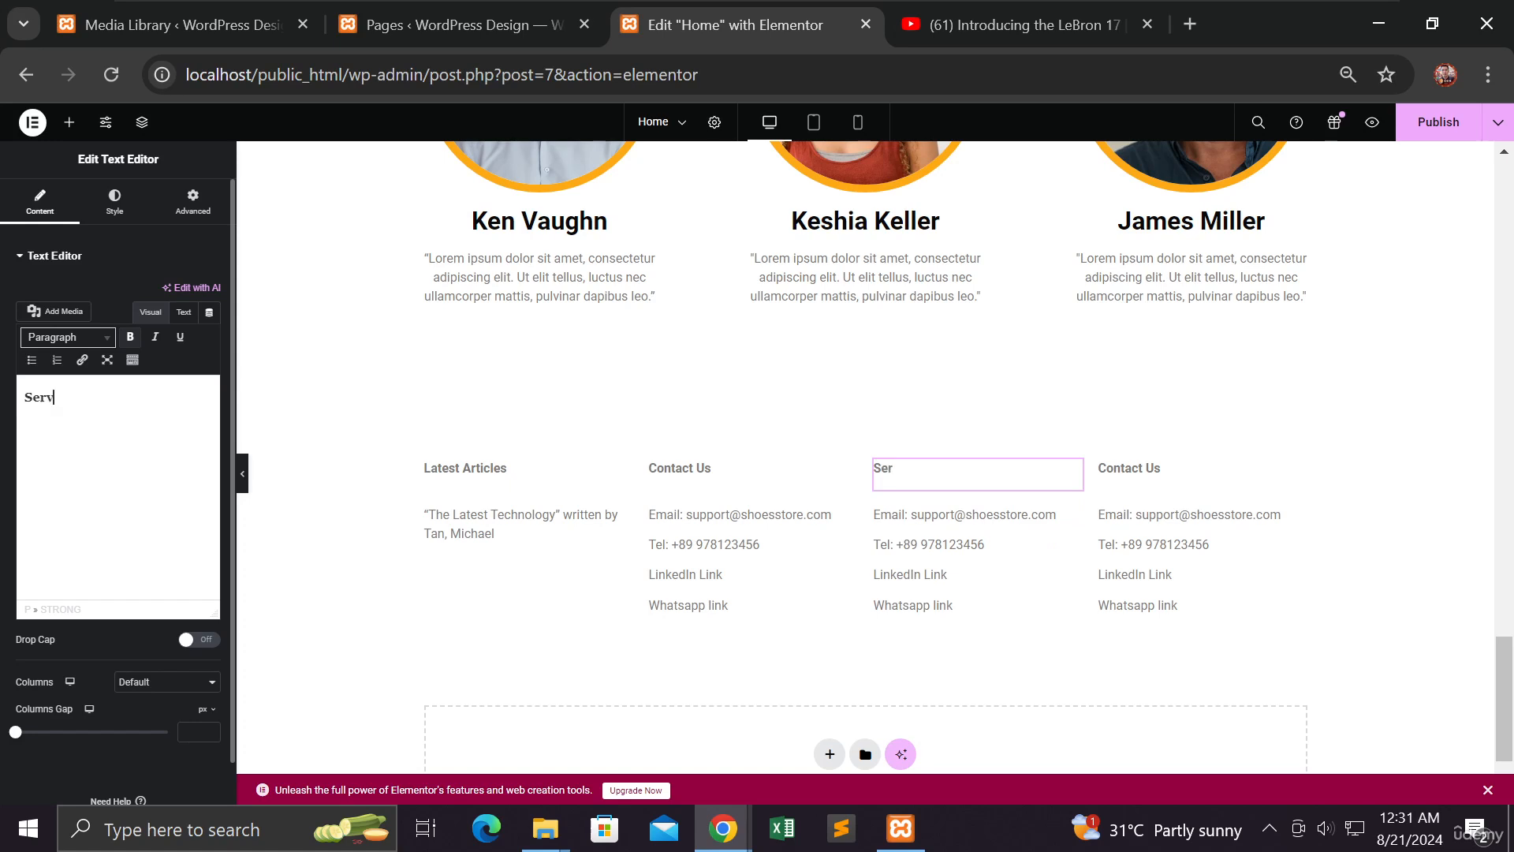
text(ices Or)
text(ffered)
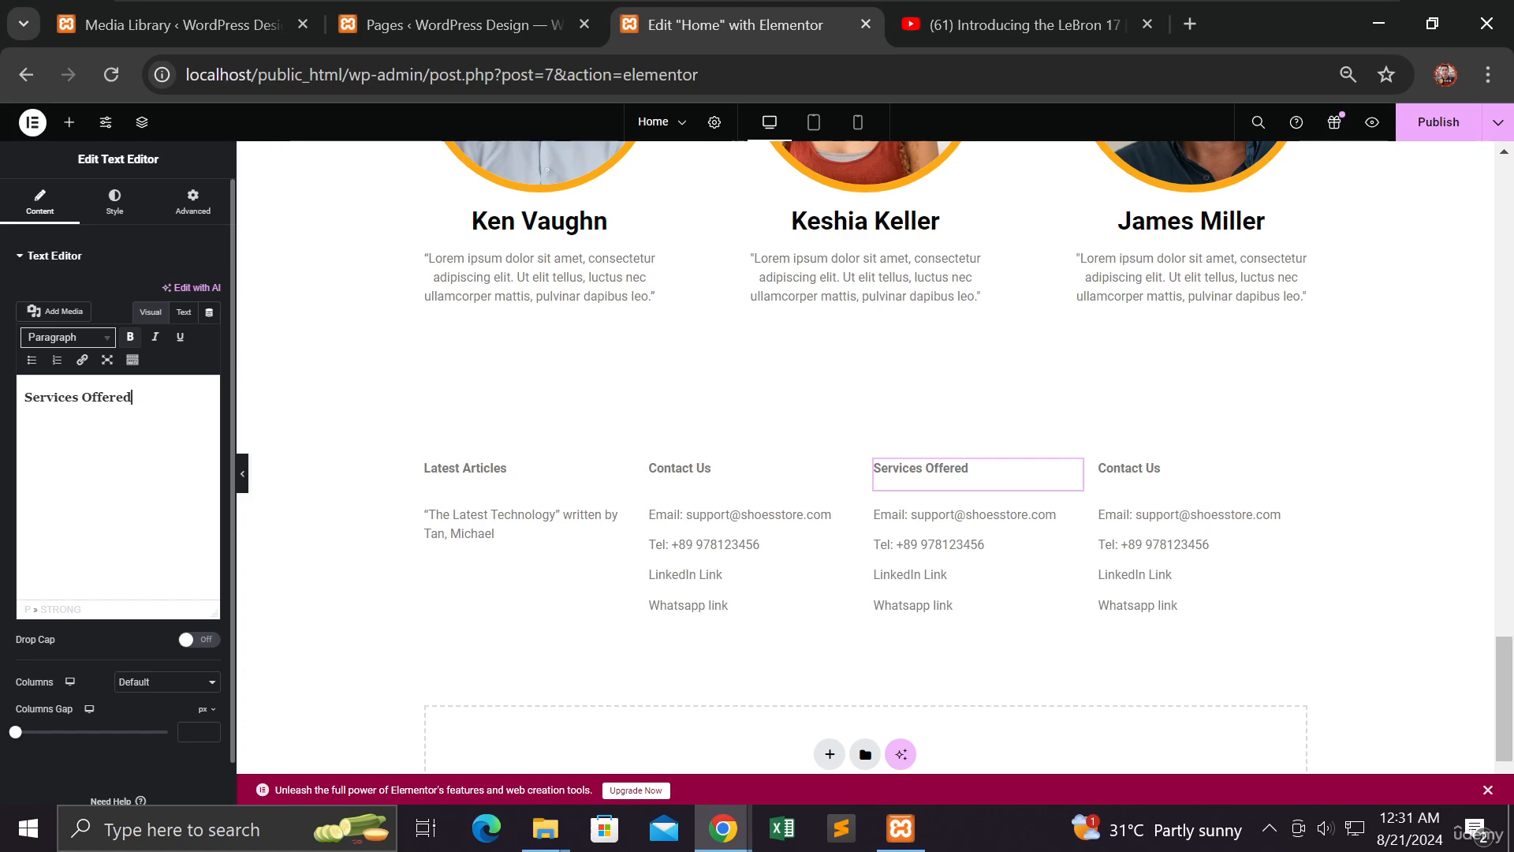
click(915, 552)
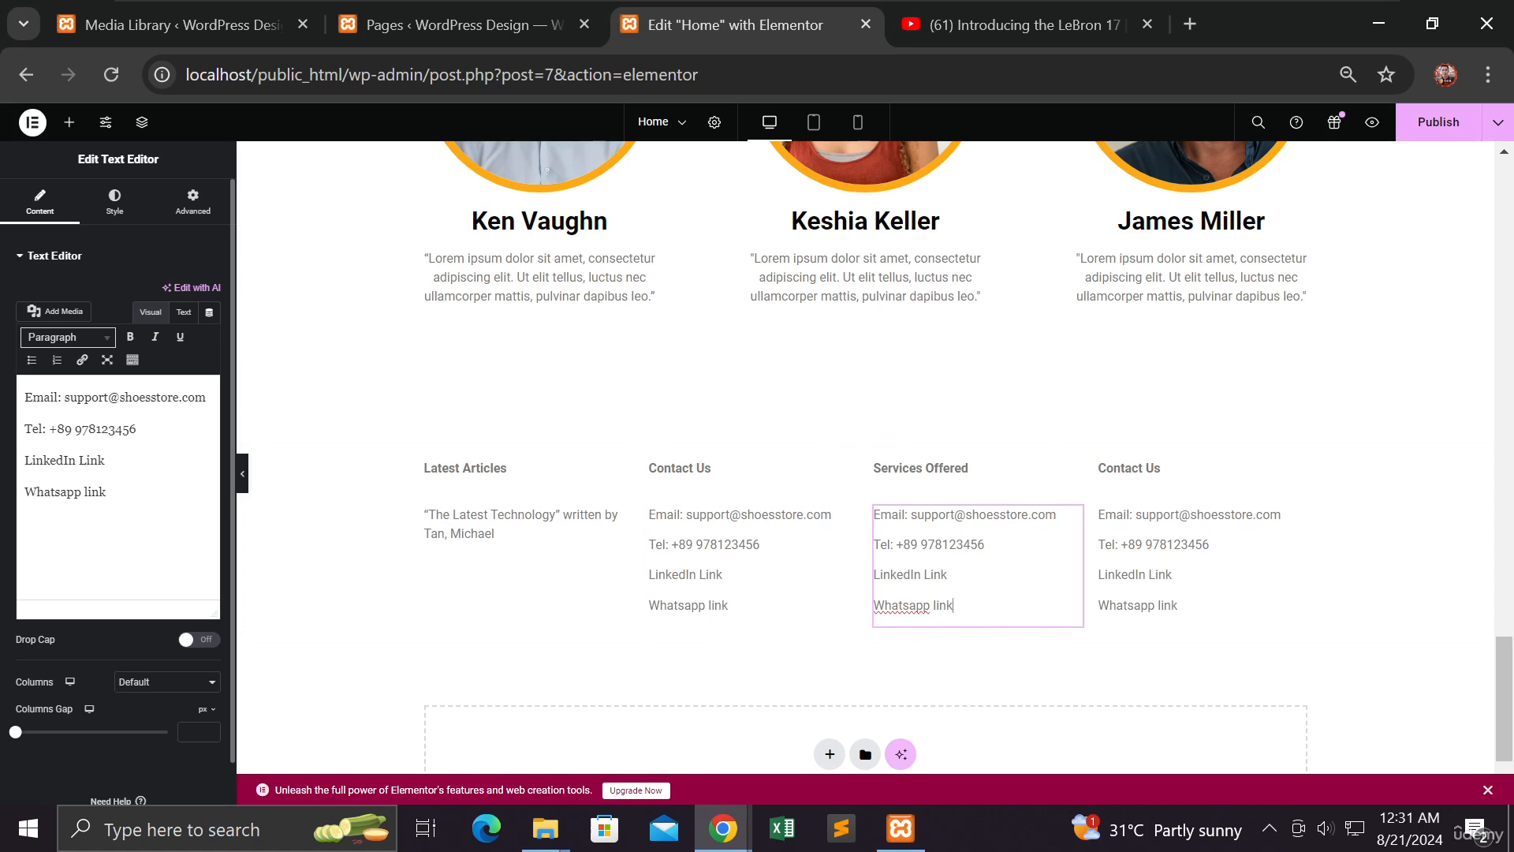
Clear the four contact lines from the third column's text block
drag(107, 494, 23, 397)
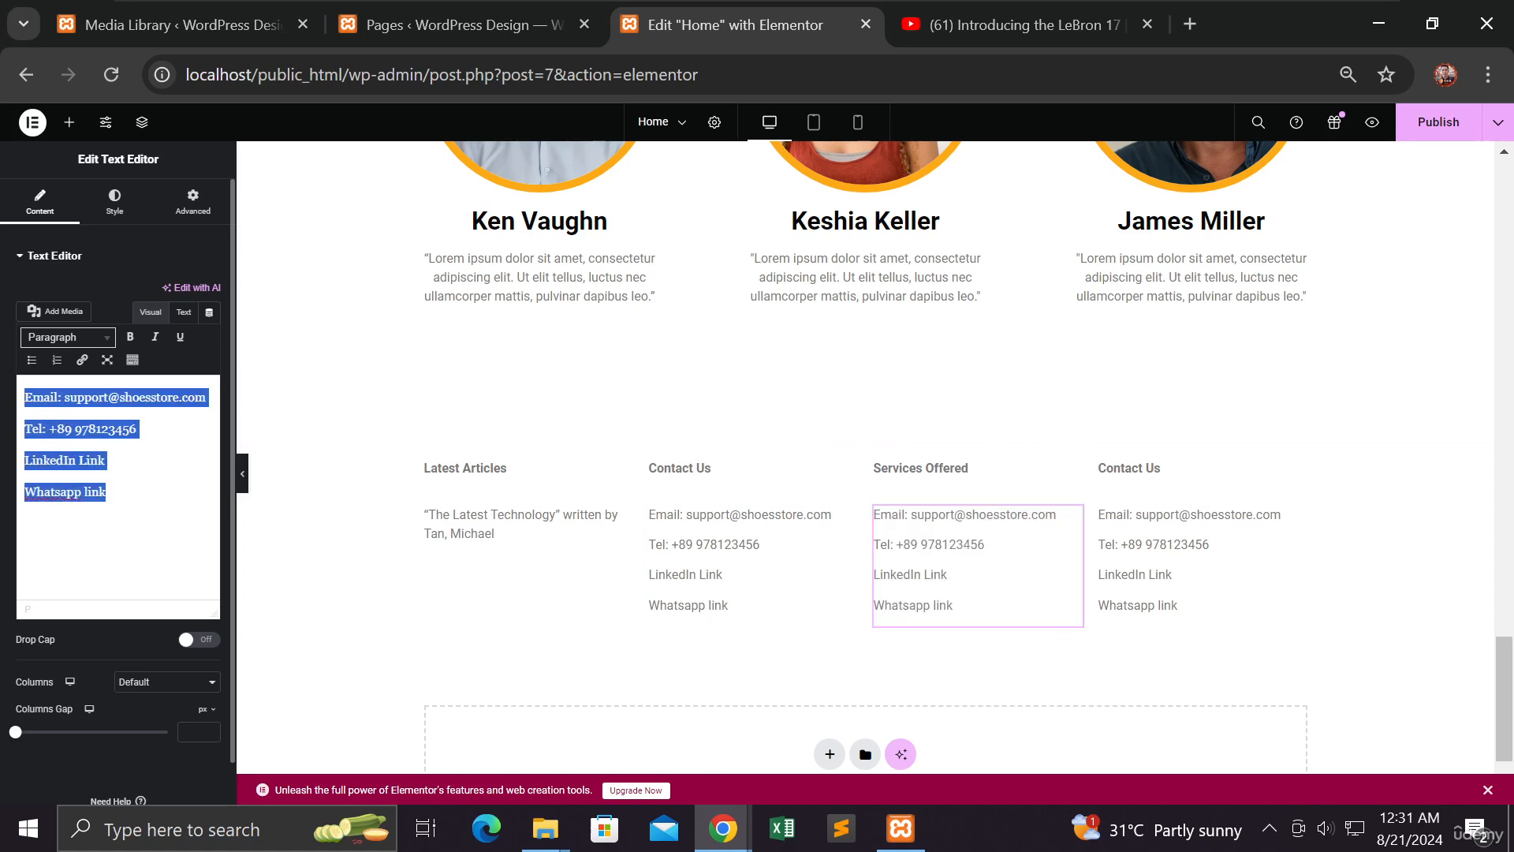
text(sh)
key(BackSpace)
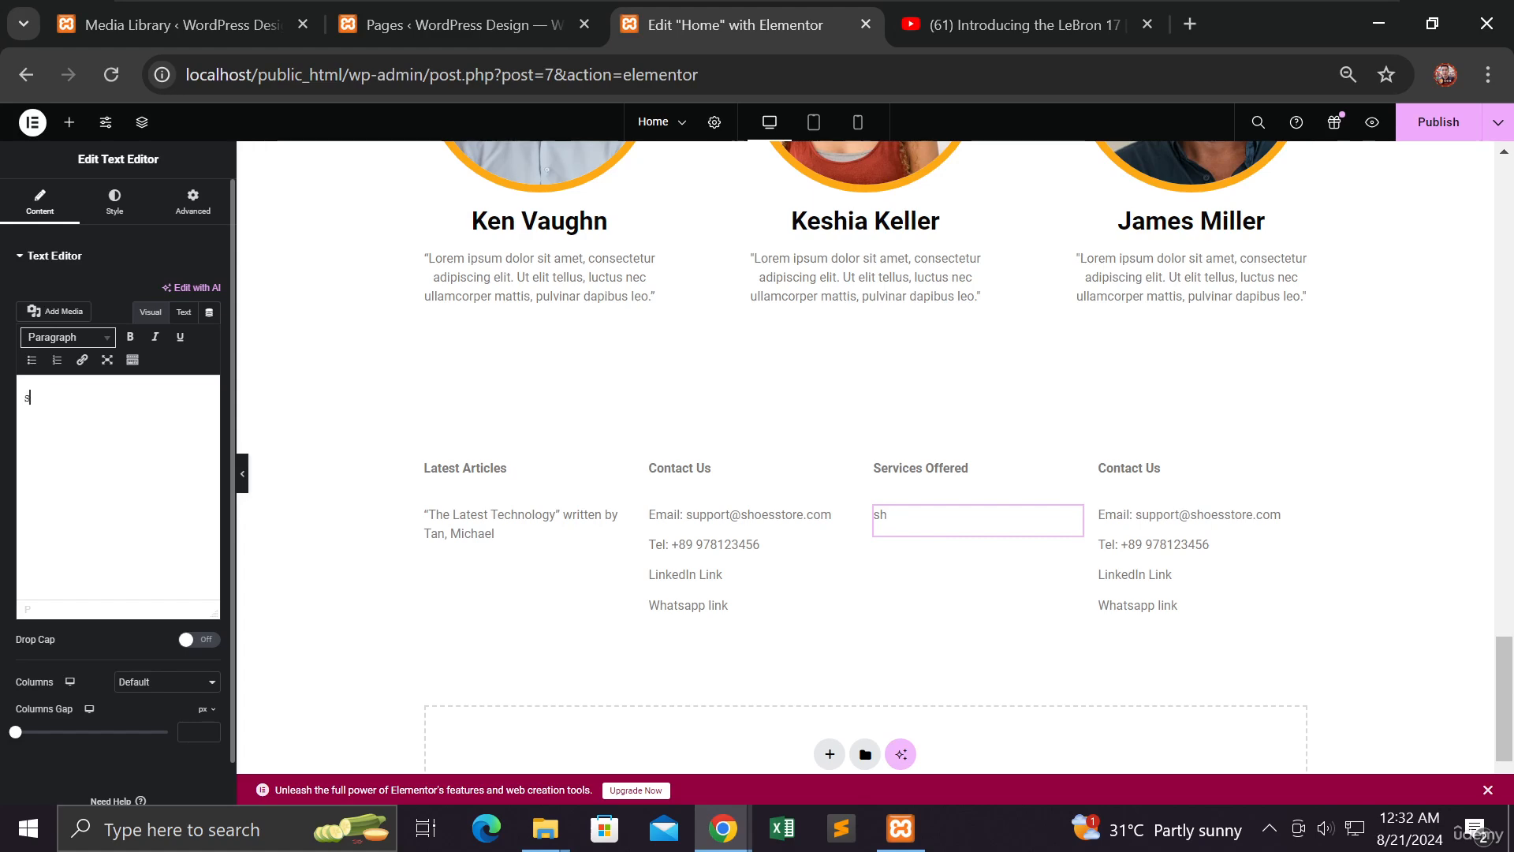
key(BackSpace)
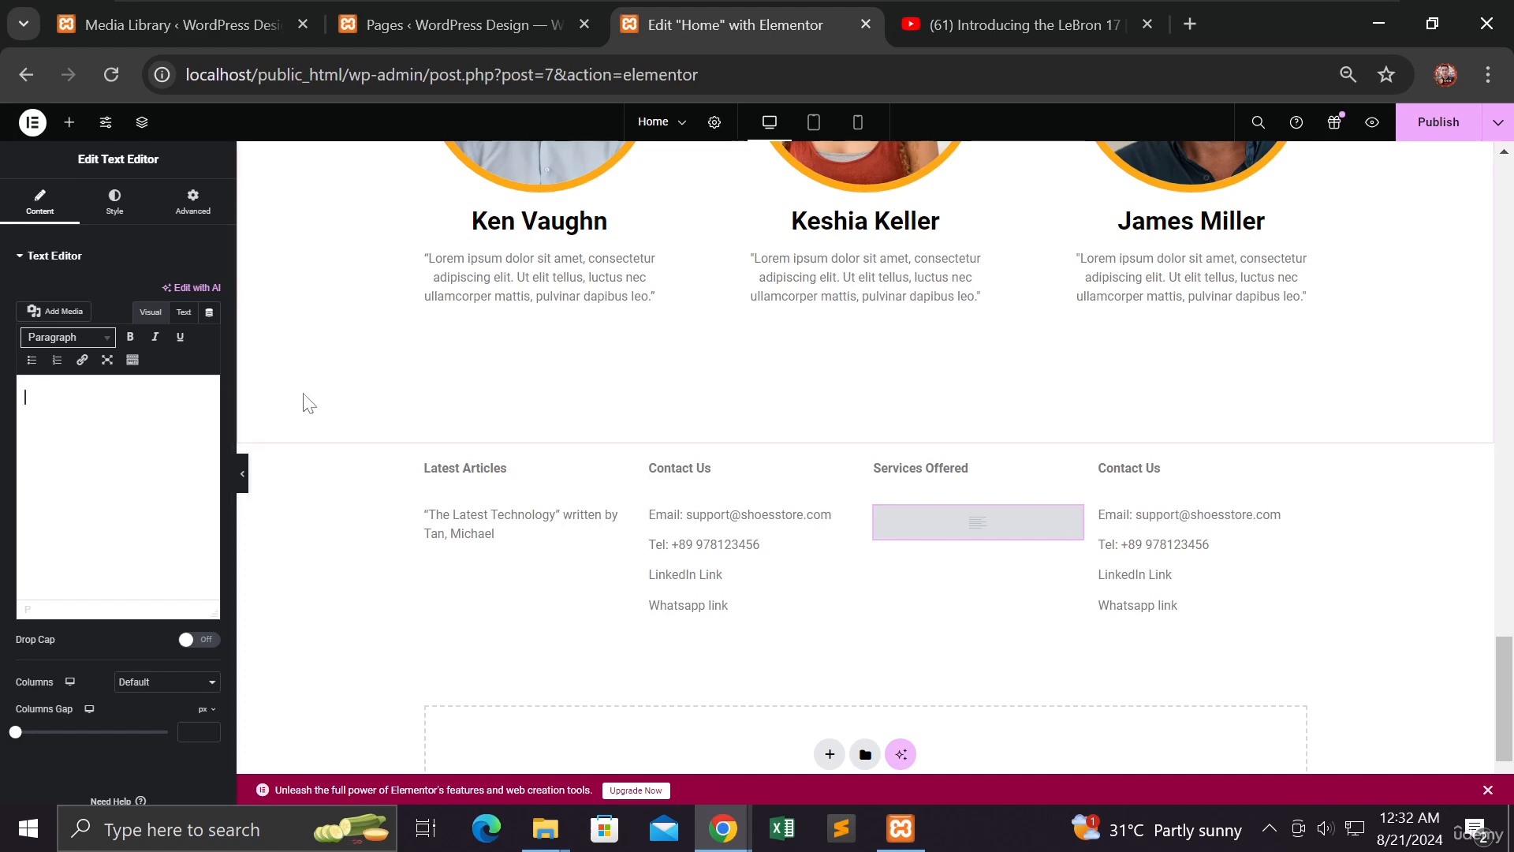
Rename the third column's heading to 'Products'
click(921, 467)
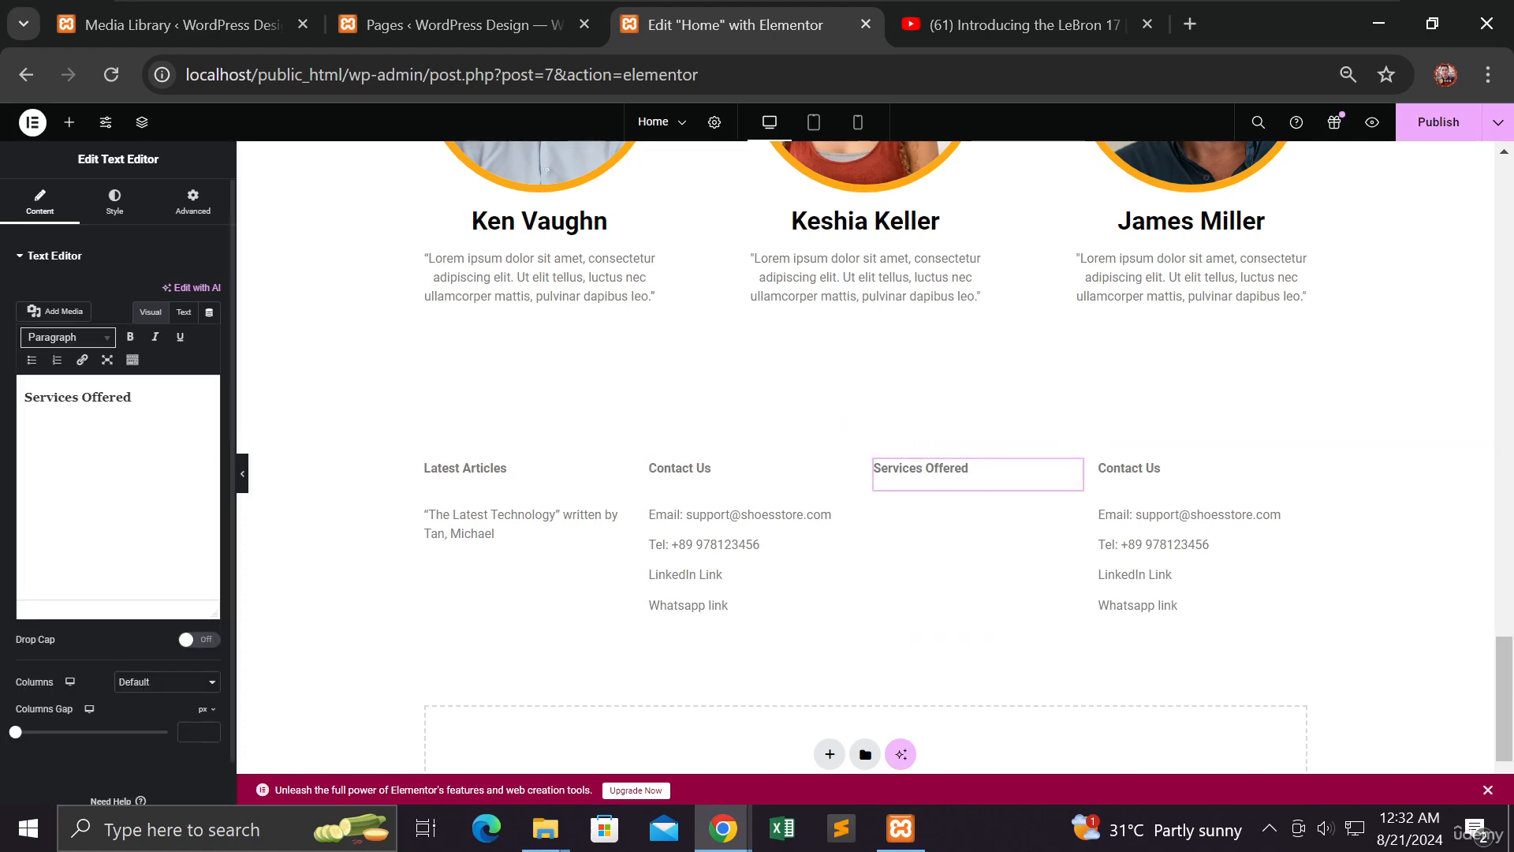
click(118, 426)
key(ctrl+a)
text(P)
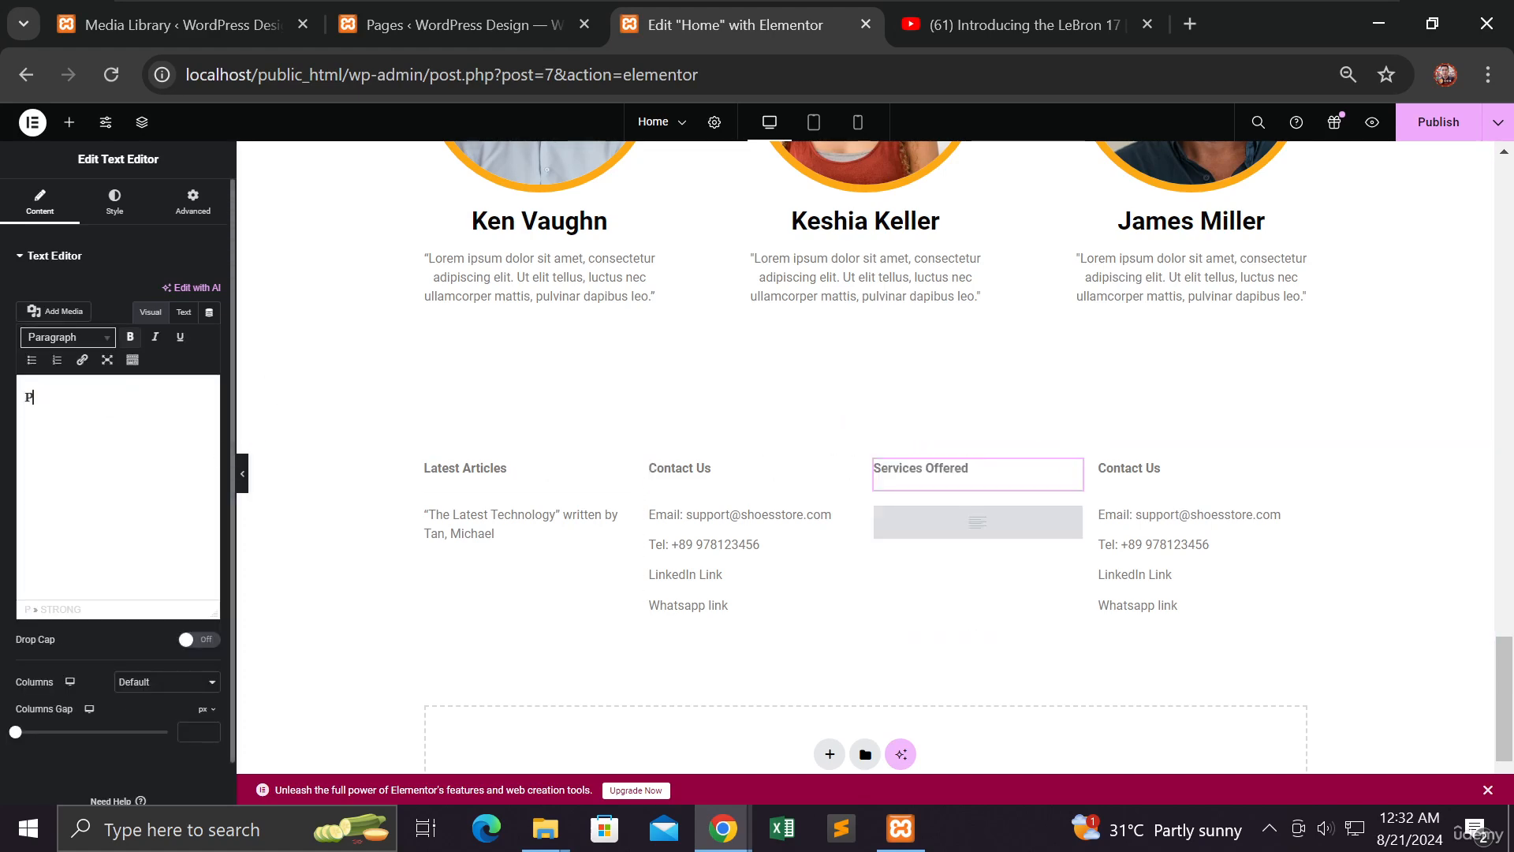
text(roducts)
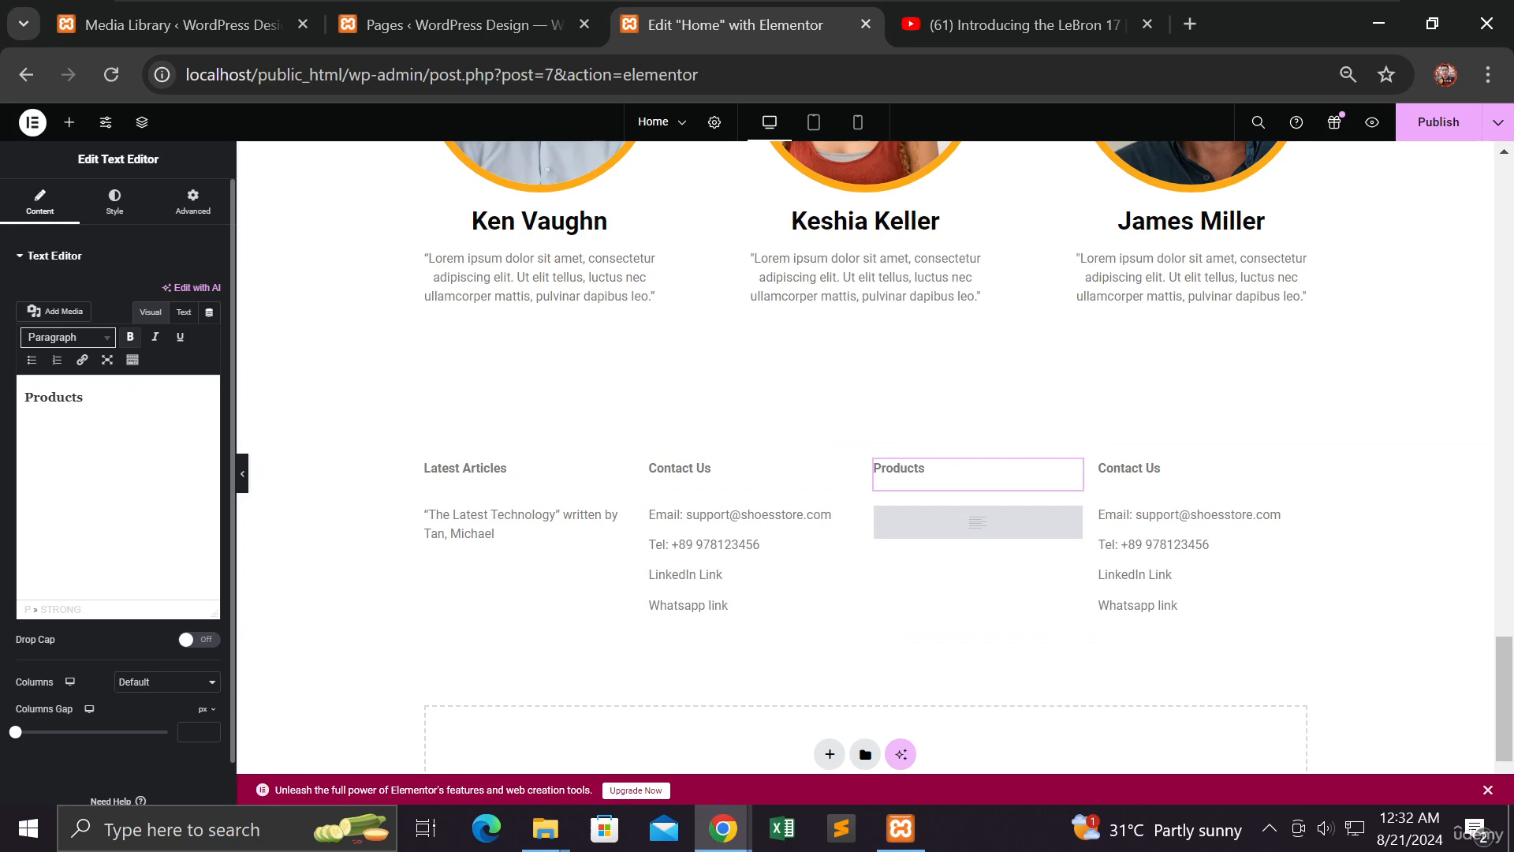
List Nike Shoes, Adidas Shoes and Converse Shoes on separate lines under Products
click(894, 522)
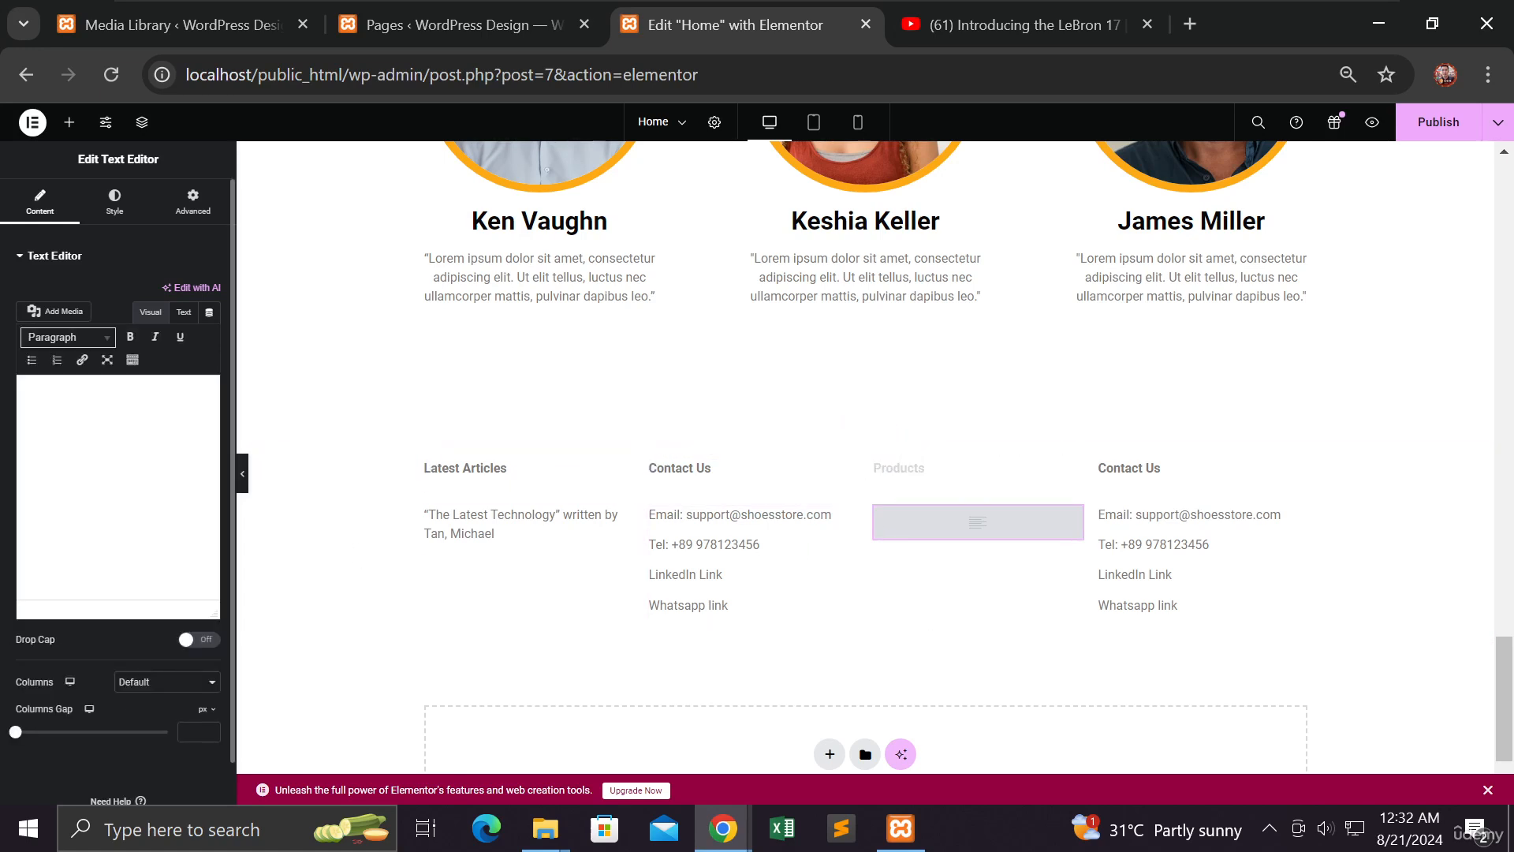
text(Nik)
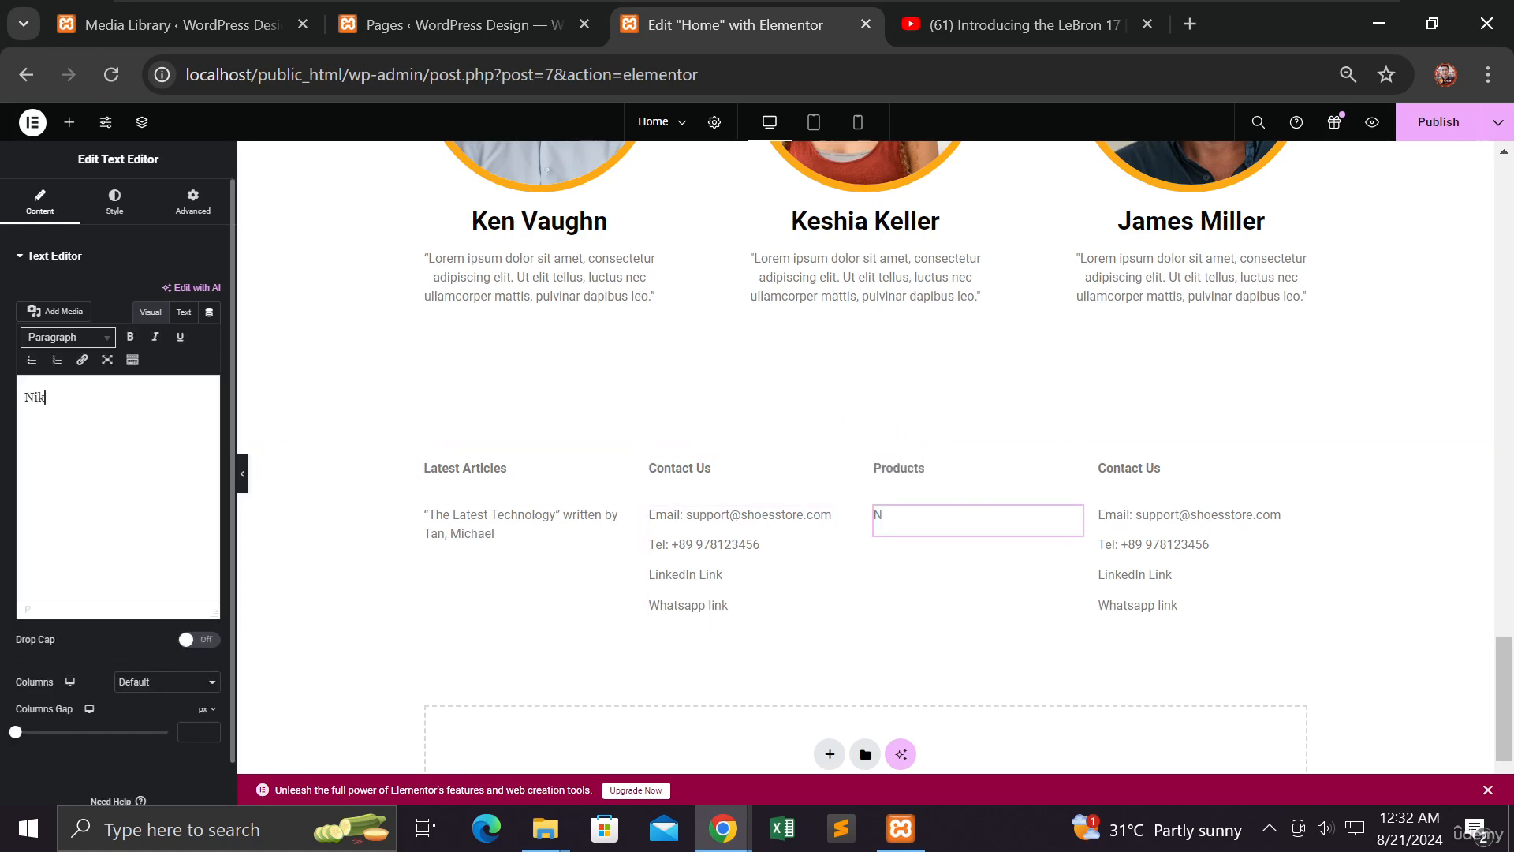
text(e Shoes)
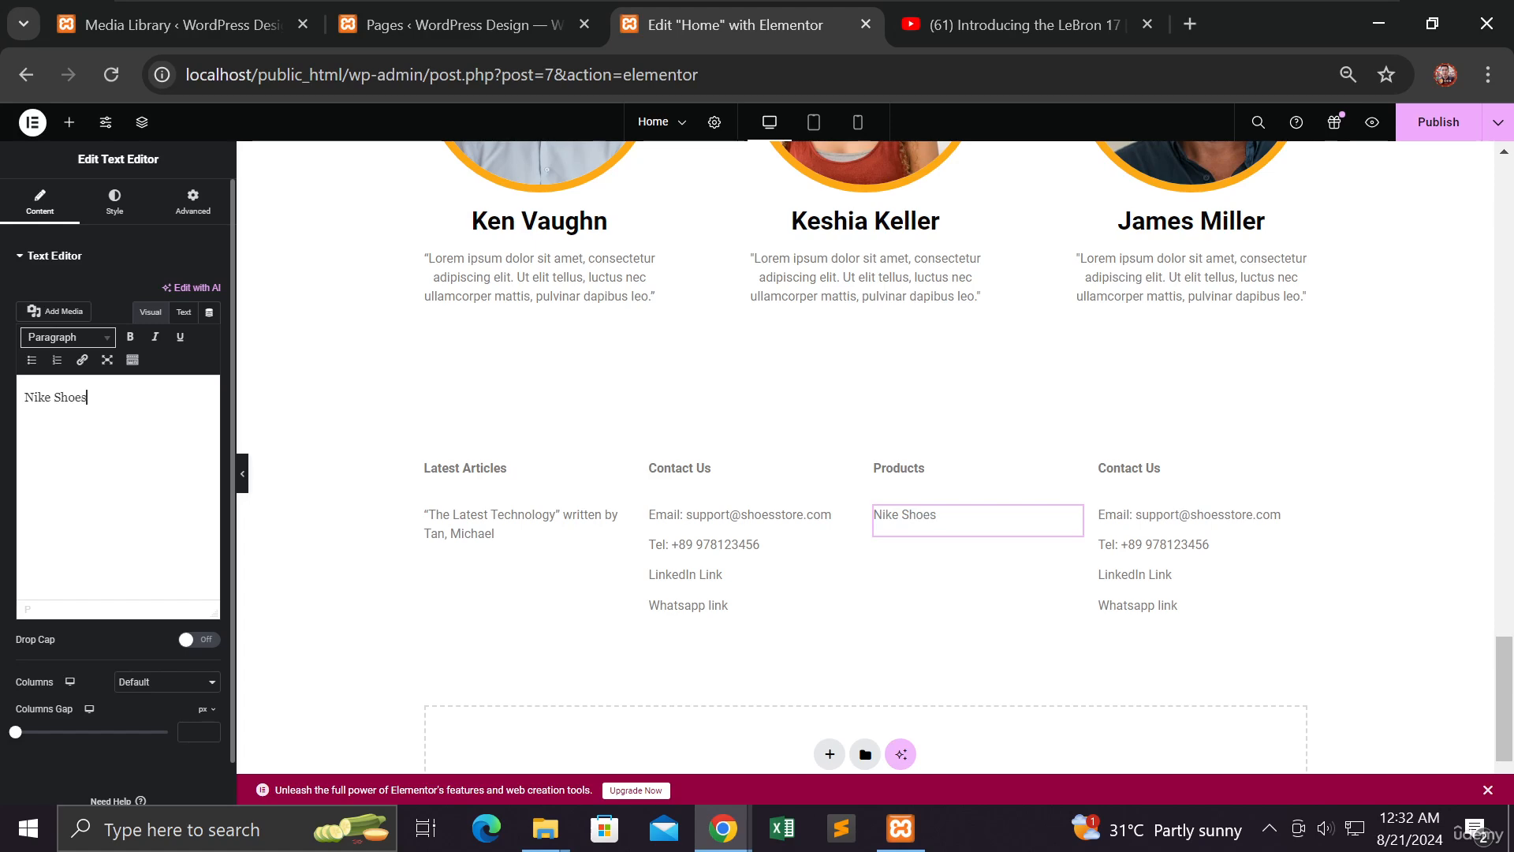
key(Return)
text(Adid)
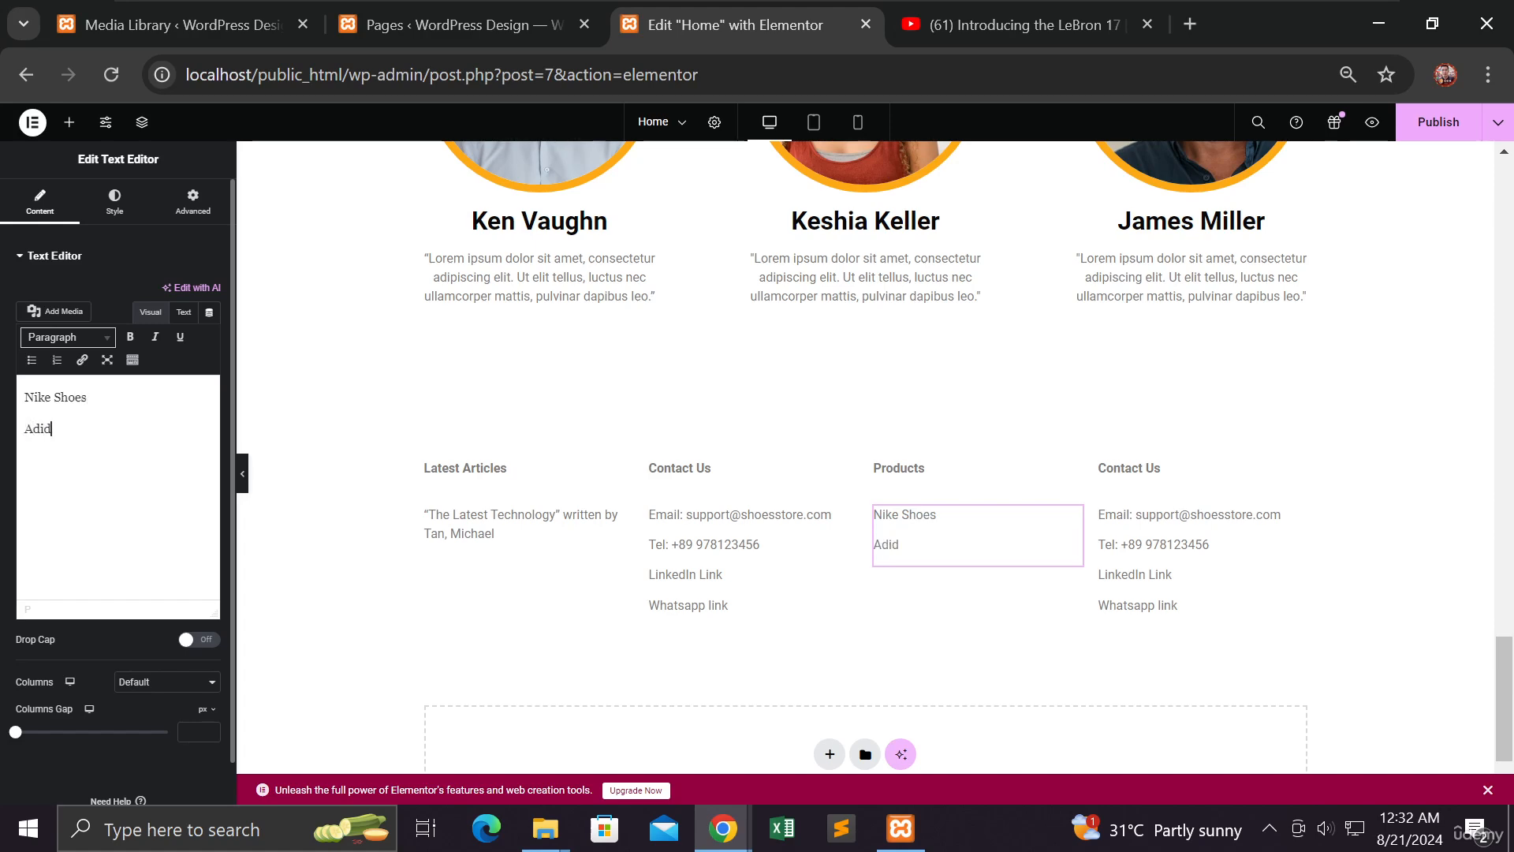
text(as Shoes)
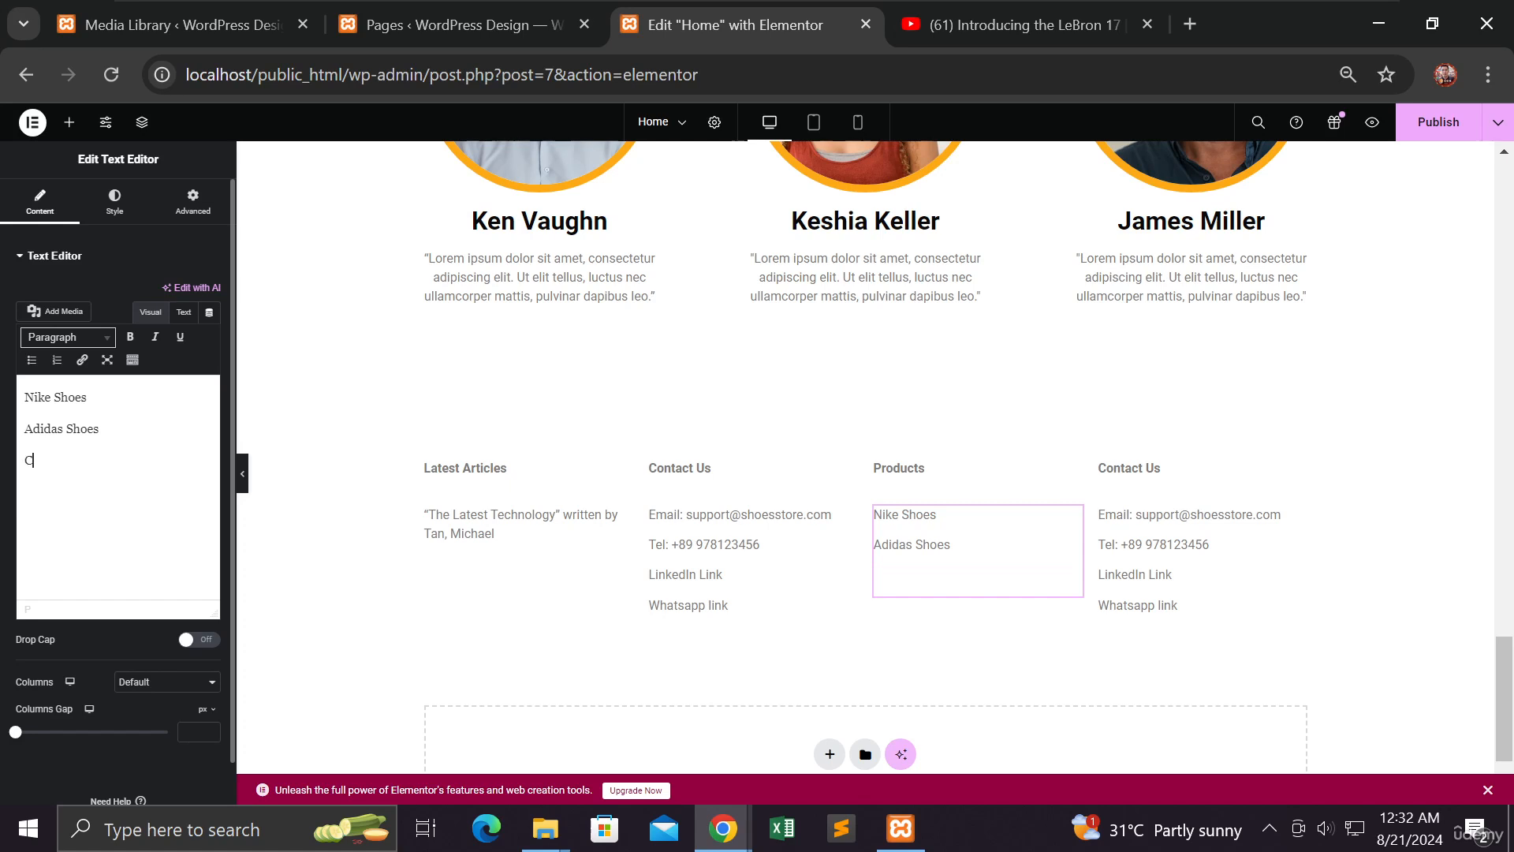
text(onverse SHoes)
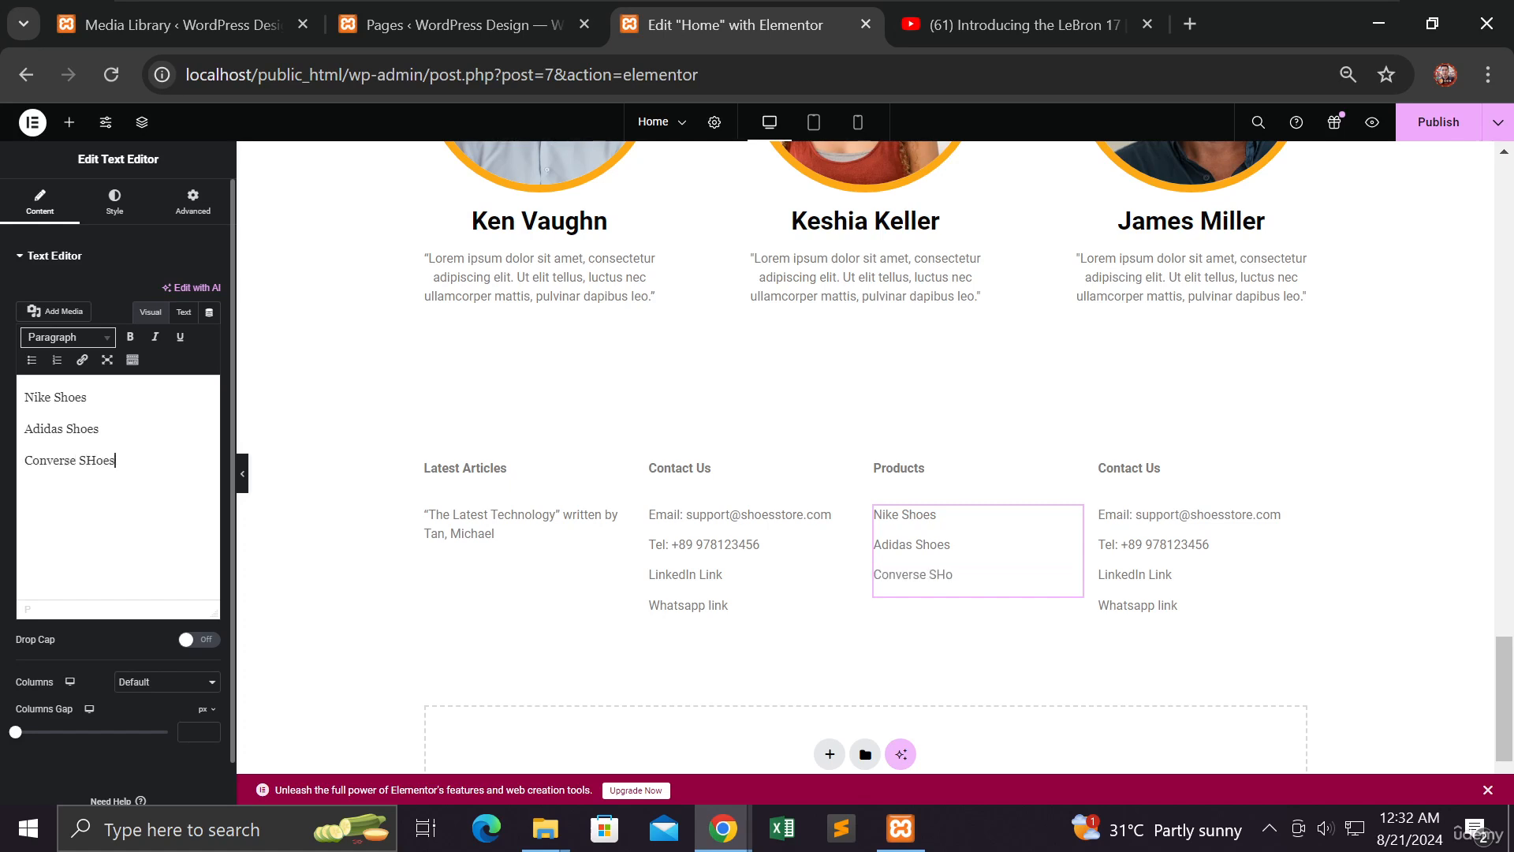
key(BackSpace)
text(hoes)
key(Return)
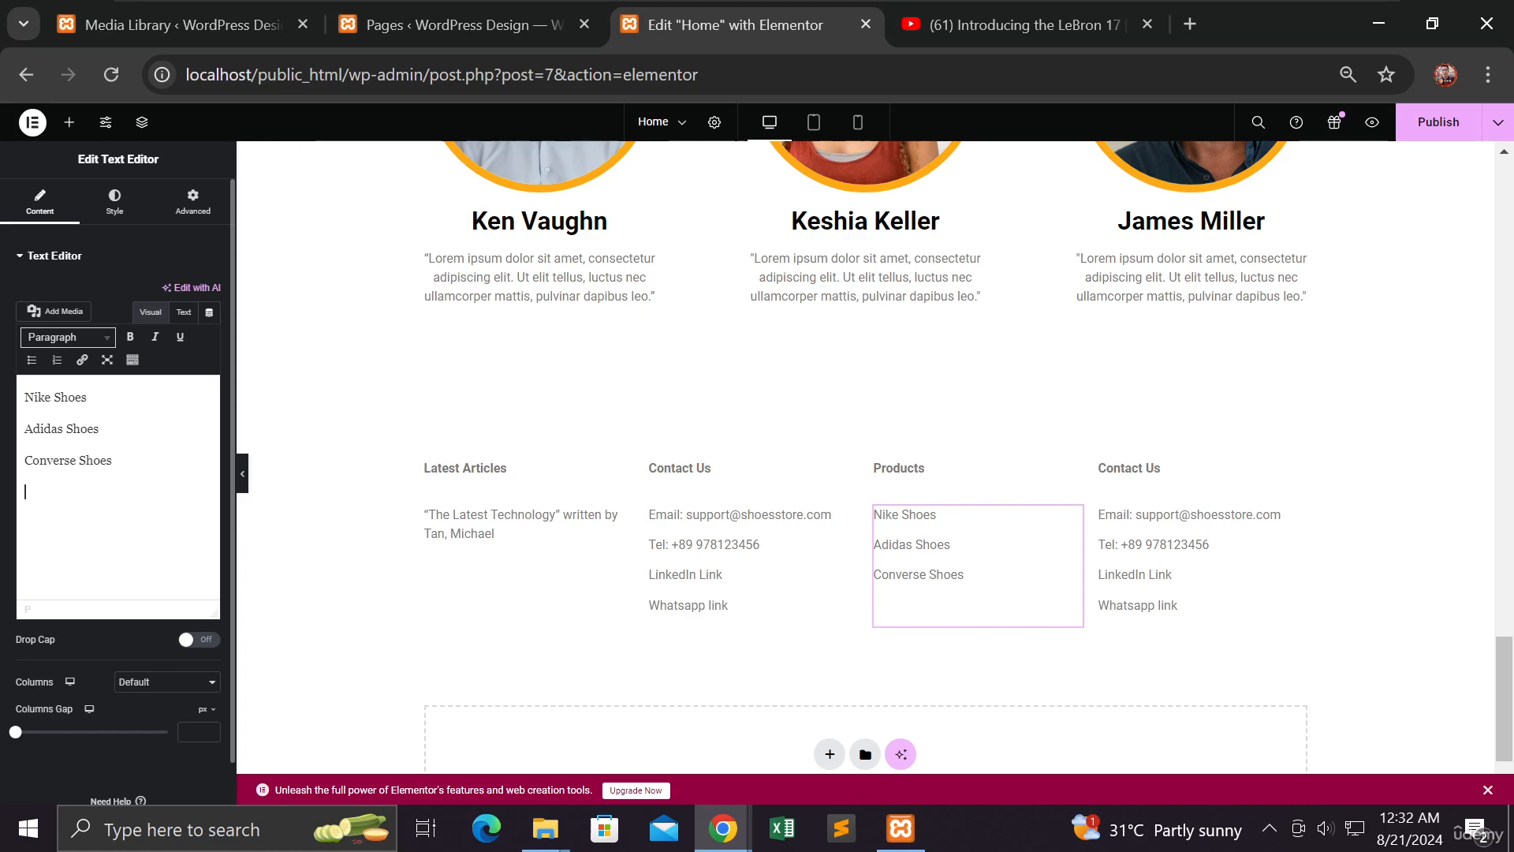
Search Google for 'shoes brands' in a new tab and scroll through the brand results
click(1190, 26)
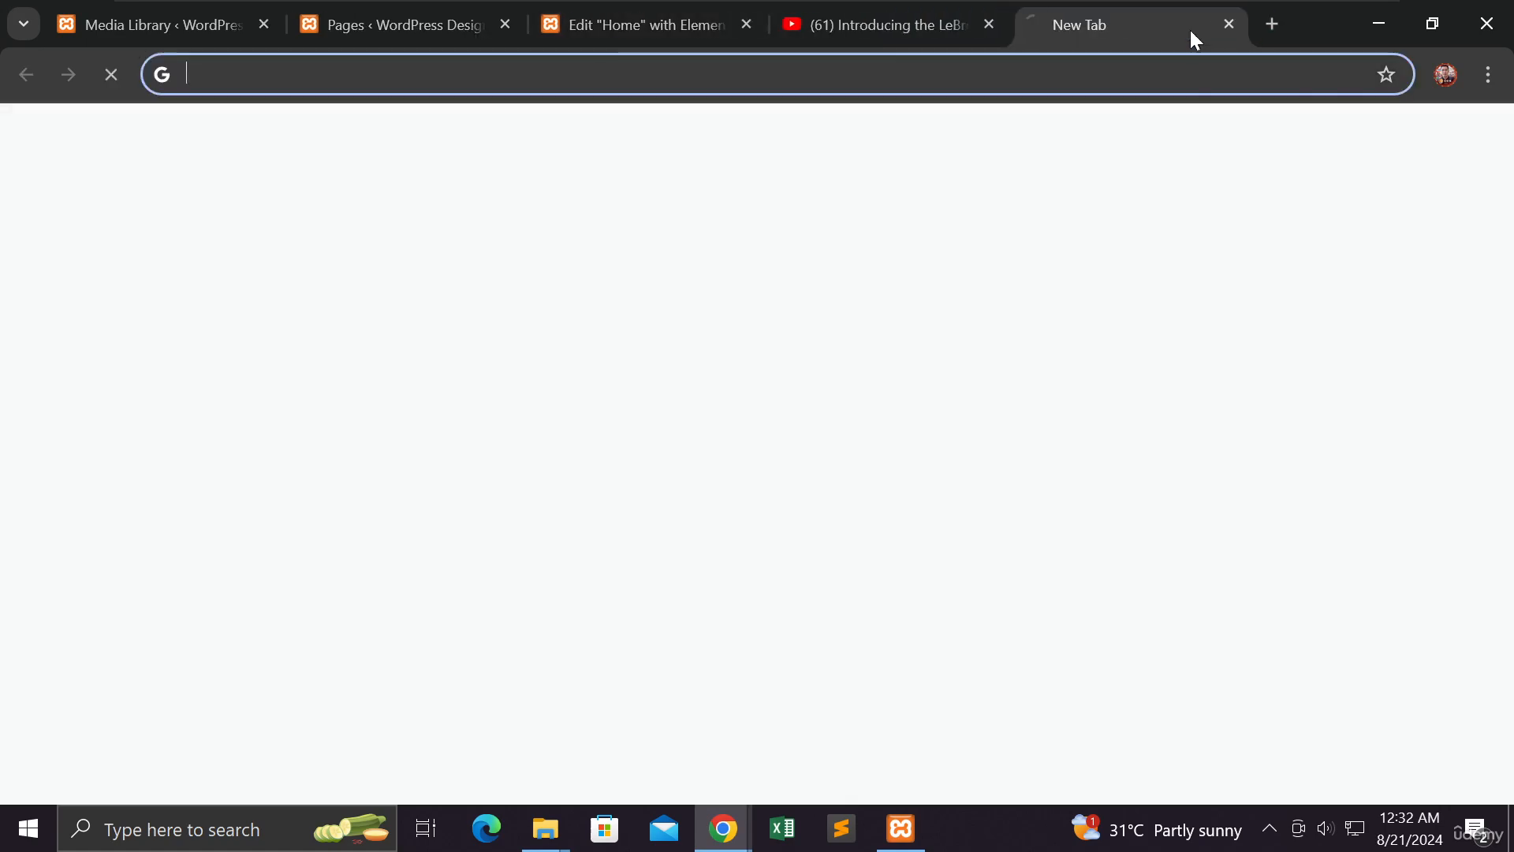
text(shoes)
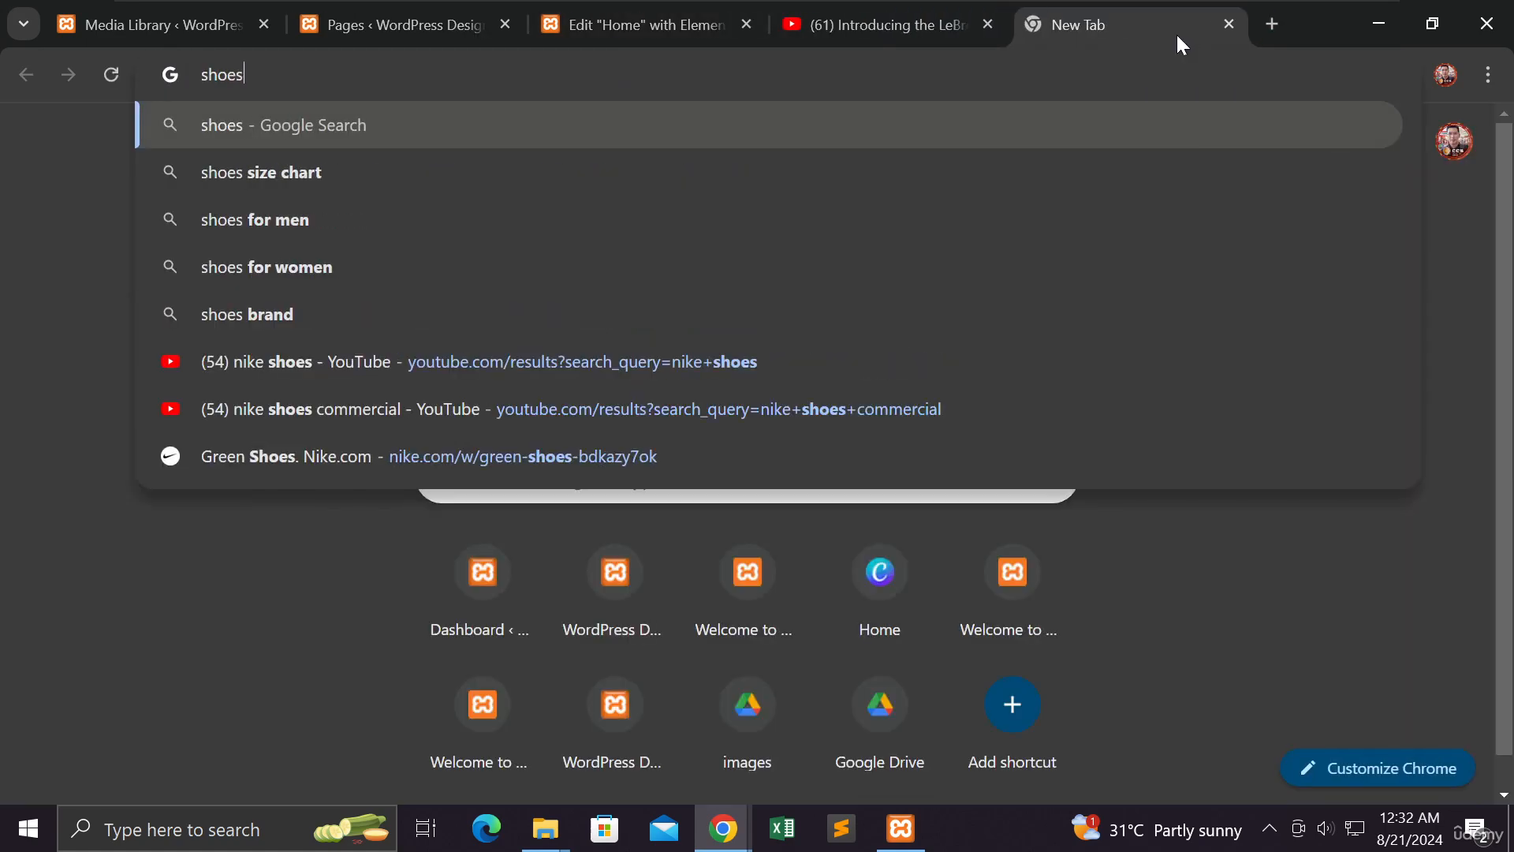
text( brands)
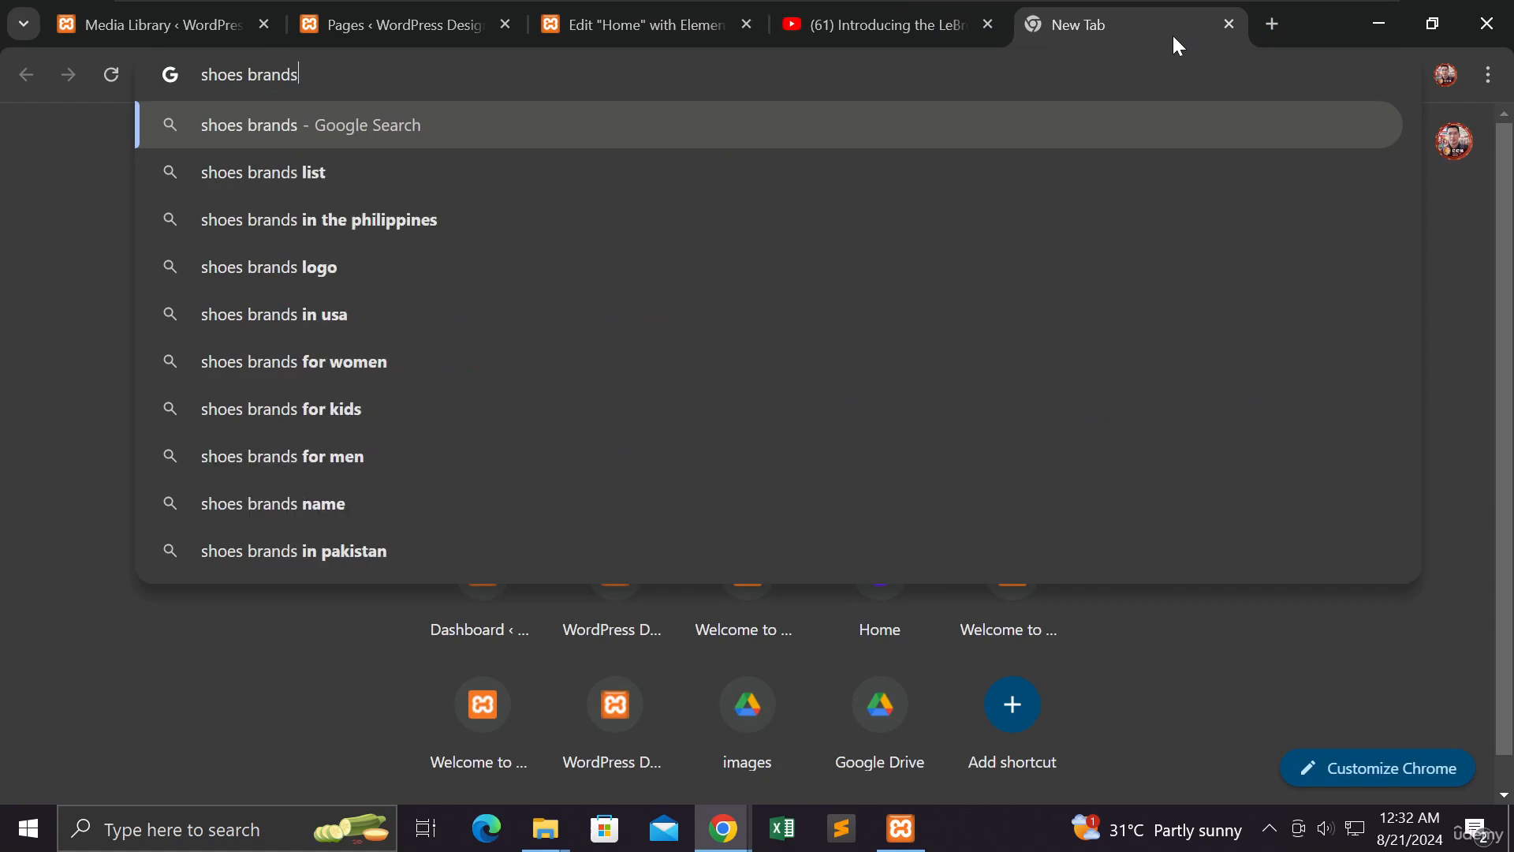
key(Return)
scroll(1018, 414, down, 6)
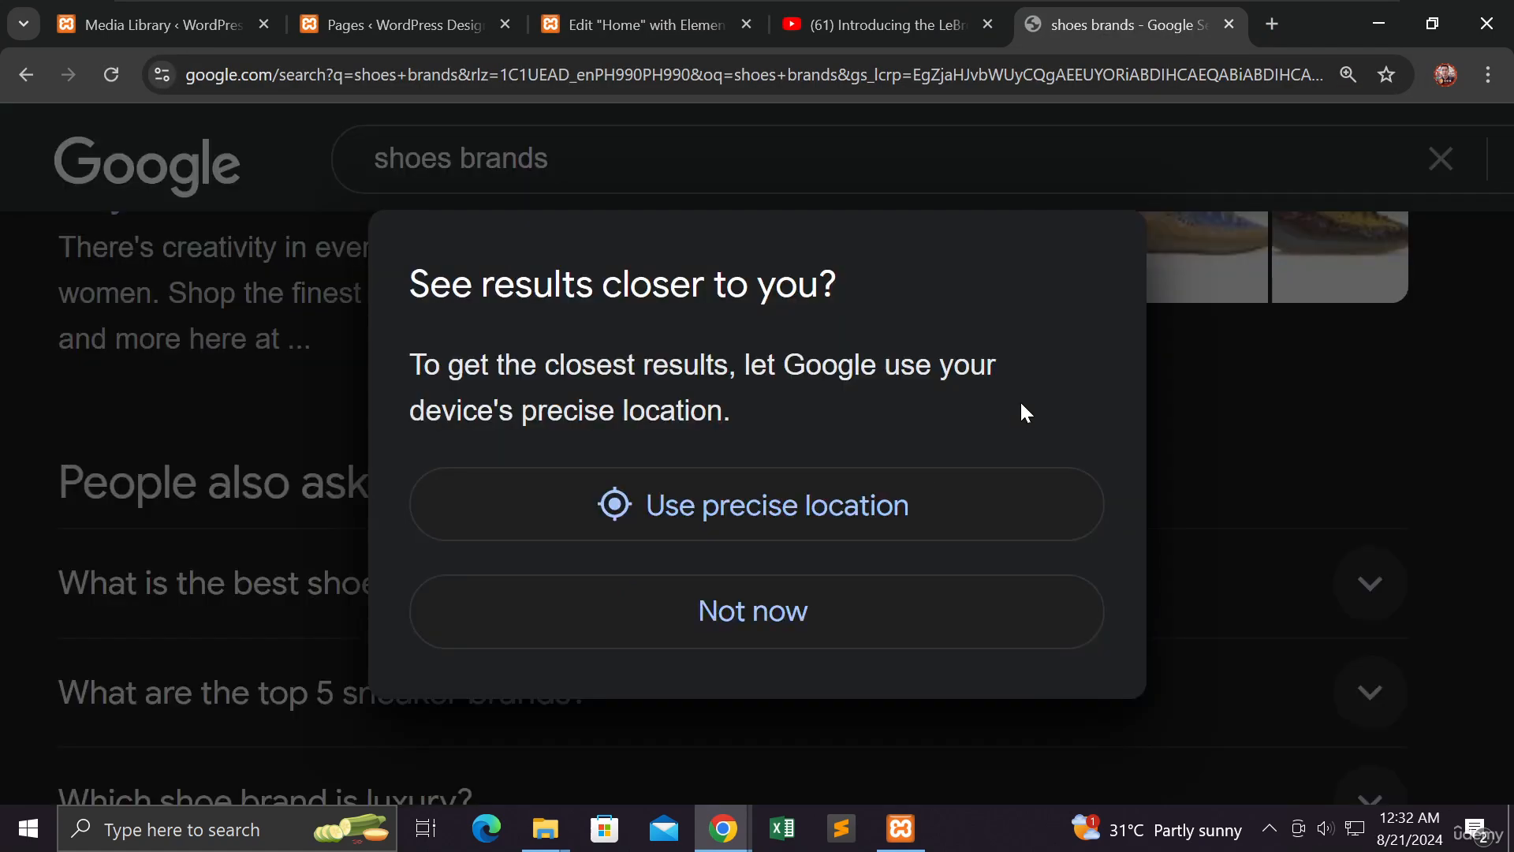
click(866, 612)
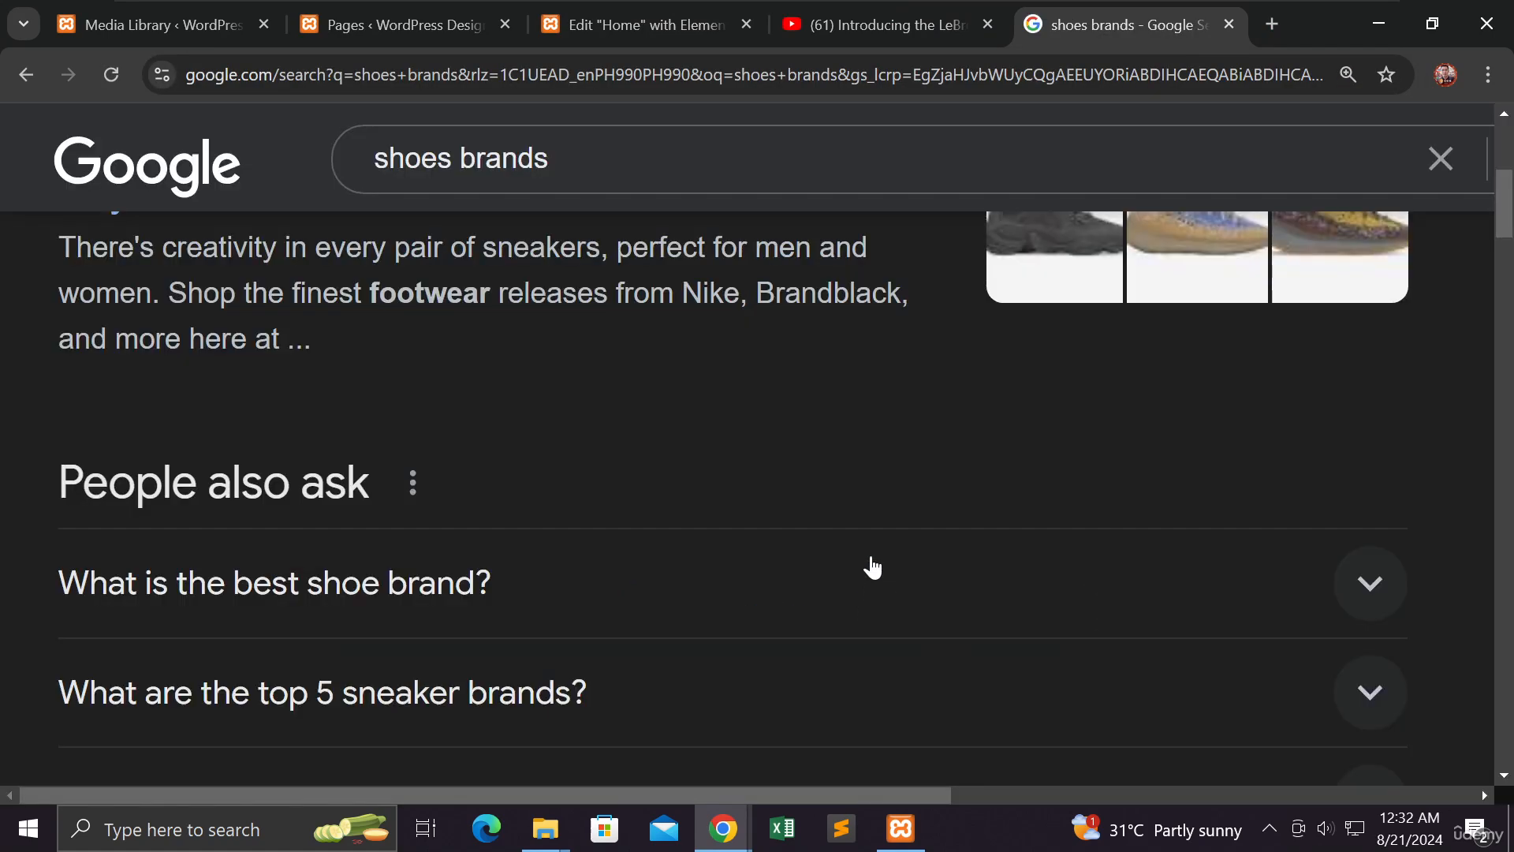
scroll(868, 568, down, 8)
scroll(872, 557, down, 5)
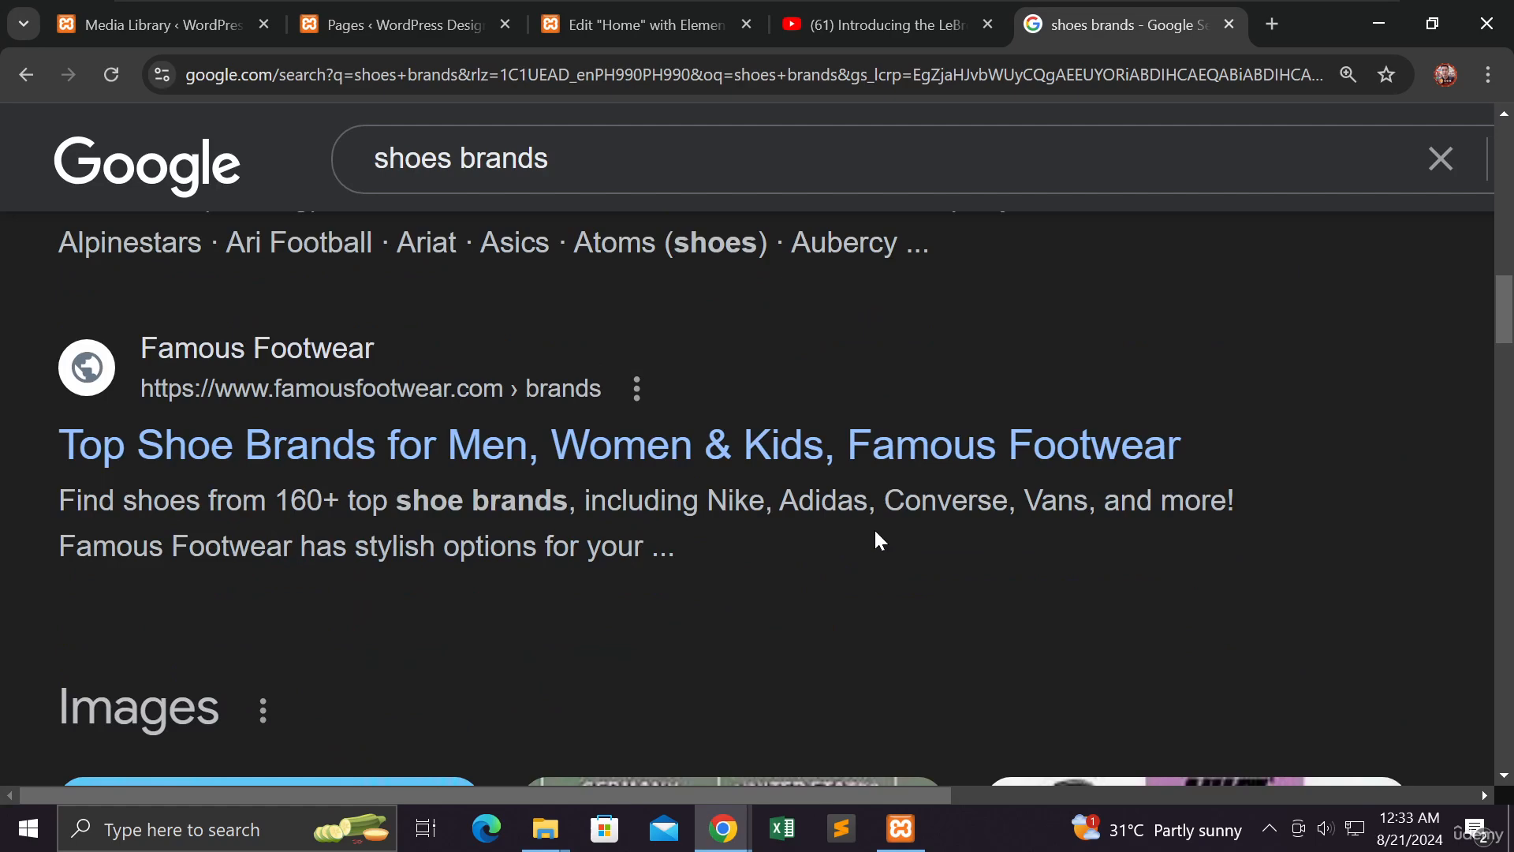
scroll(876, 538, down, 8)
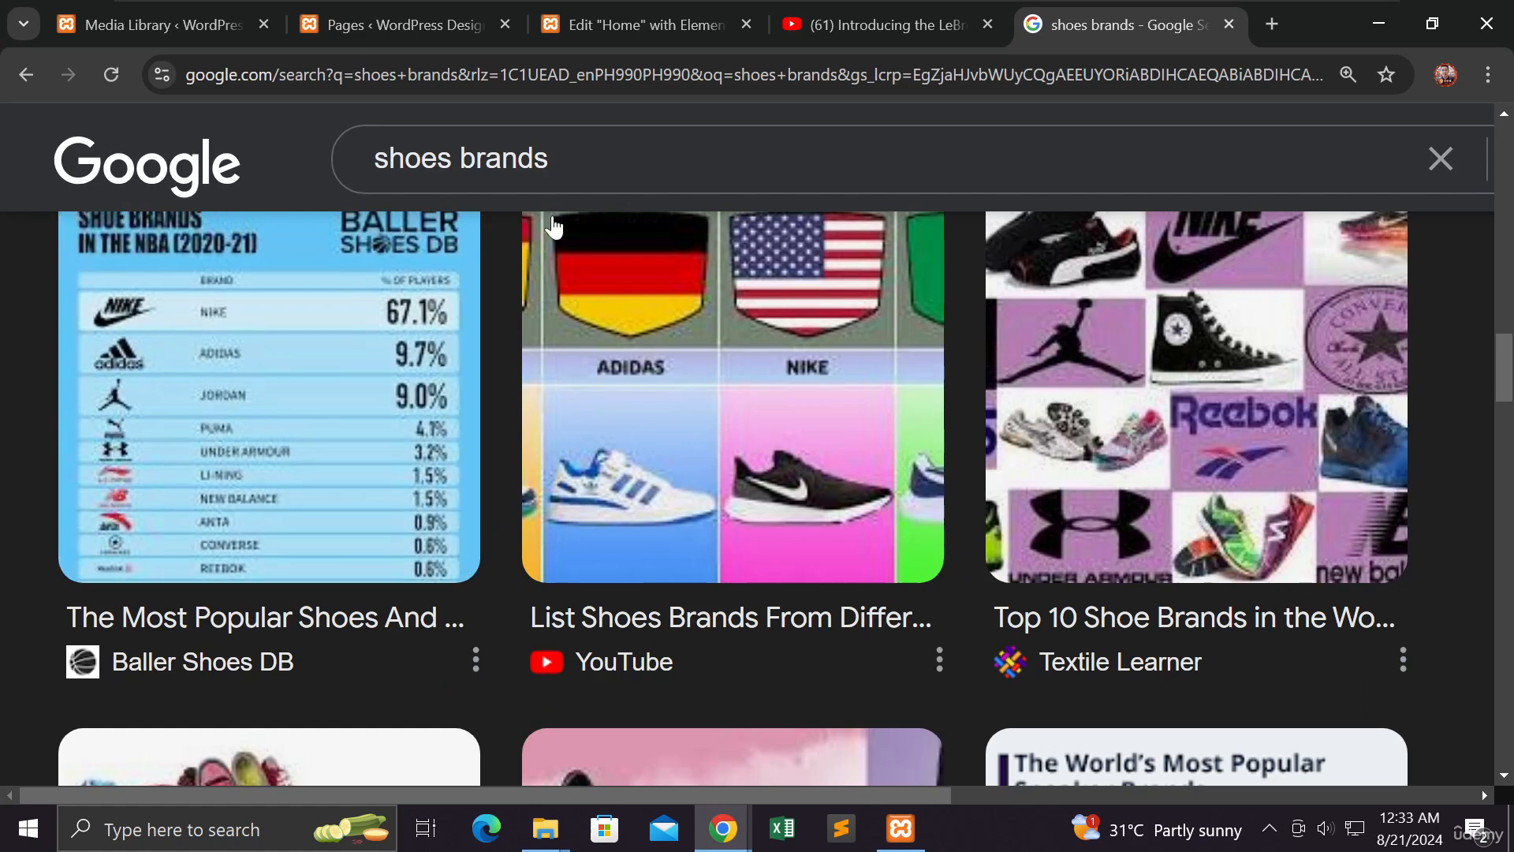
Back in Elementor, add 'Puma Shoes' as the fourth line under Products
click(666, 30)
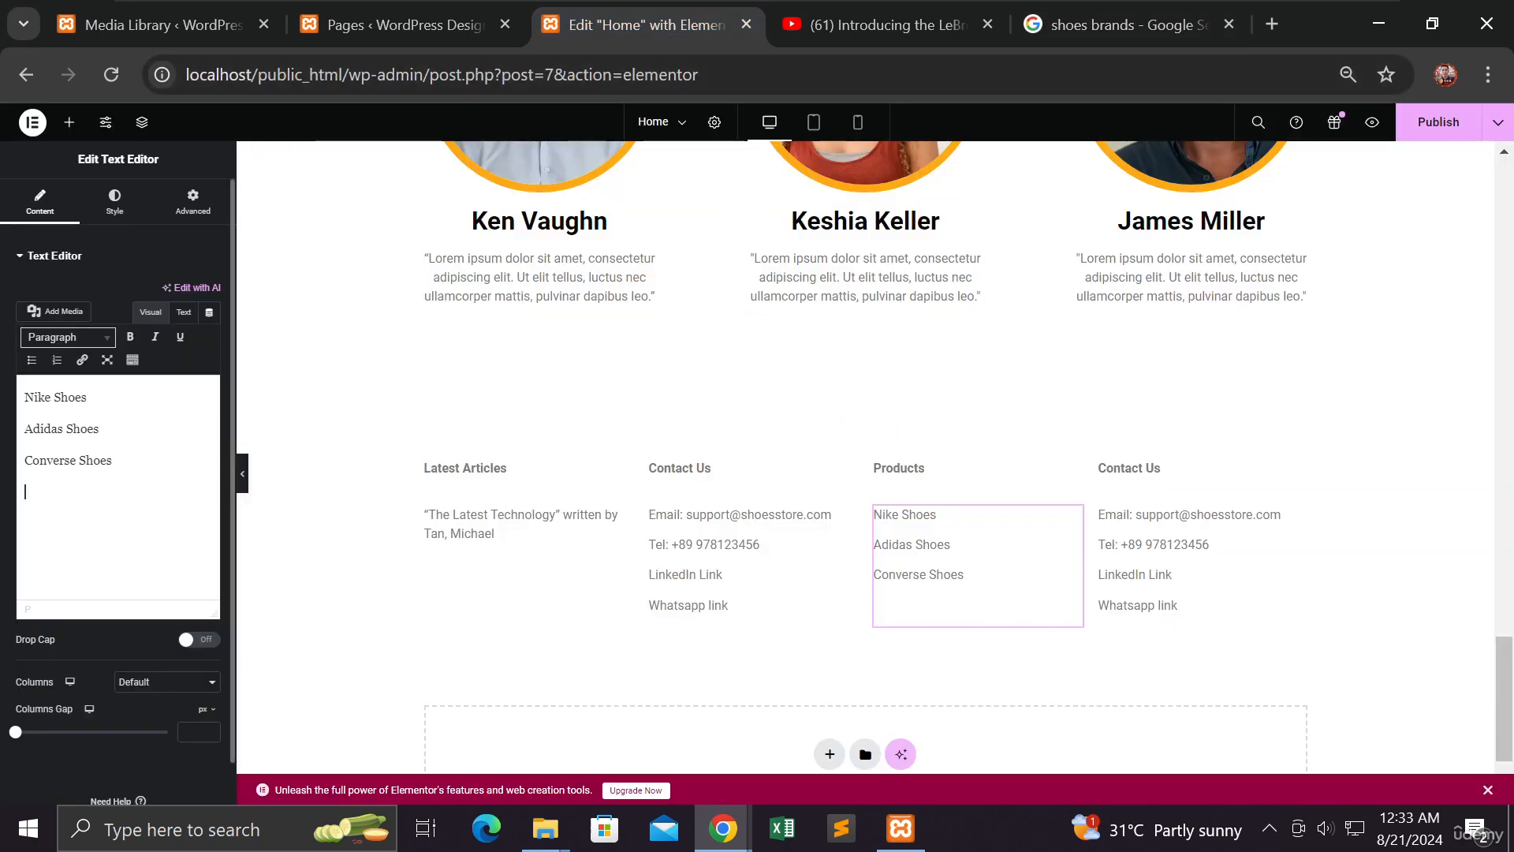
text(Puma Shoes)
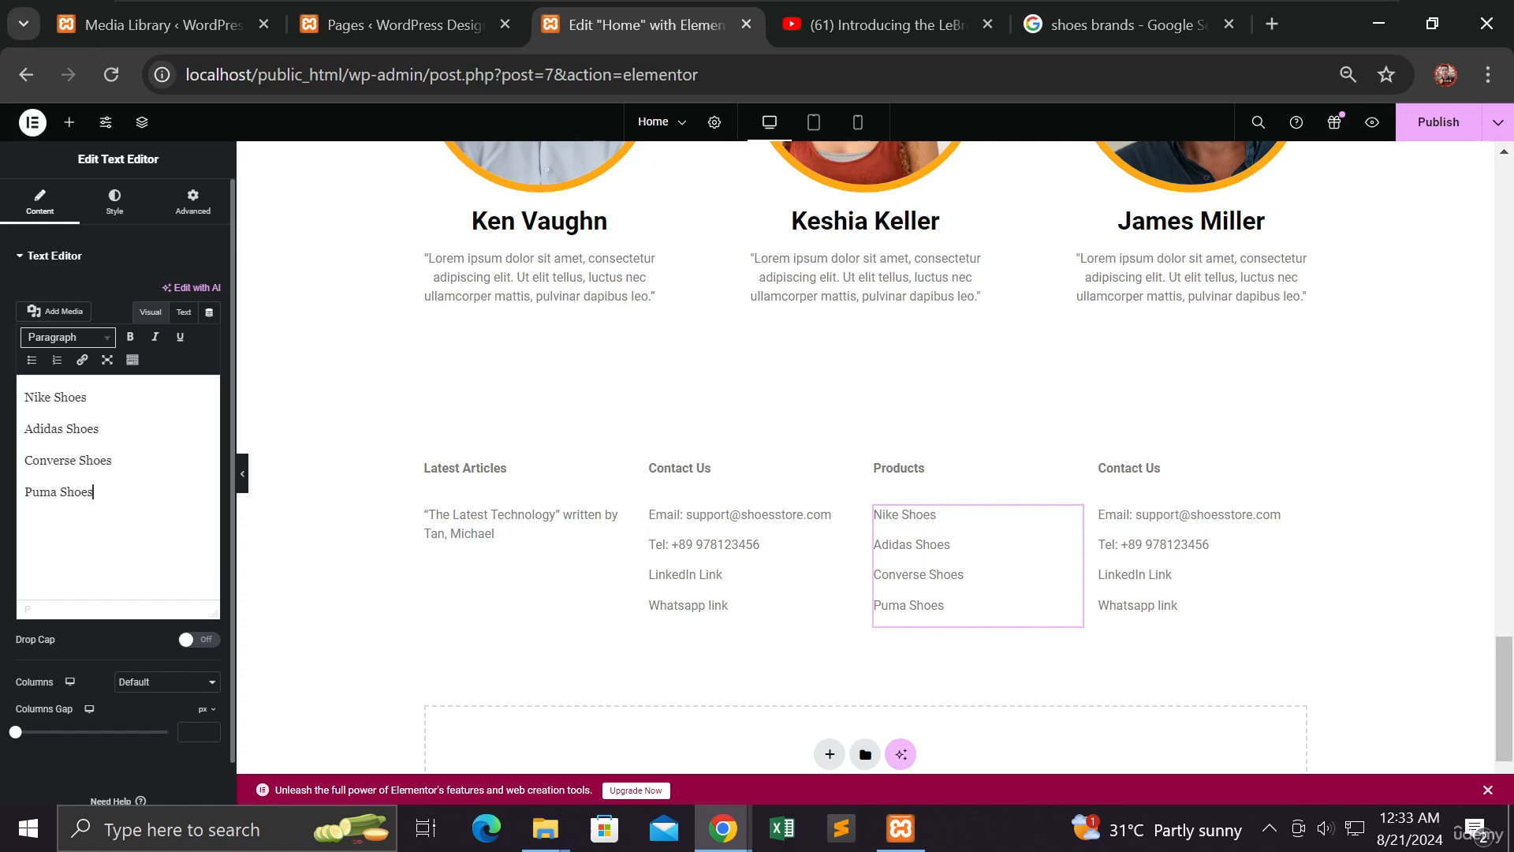
click(1155, 470)
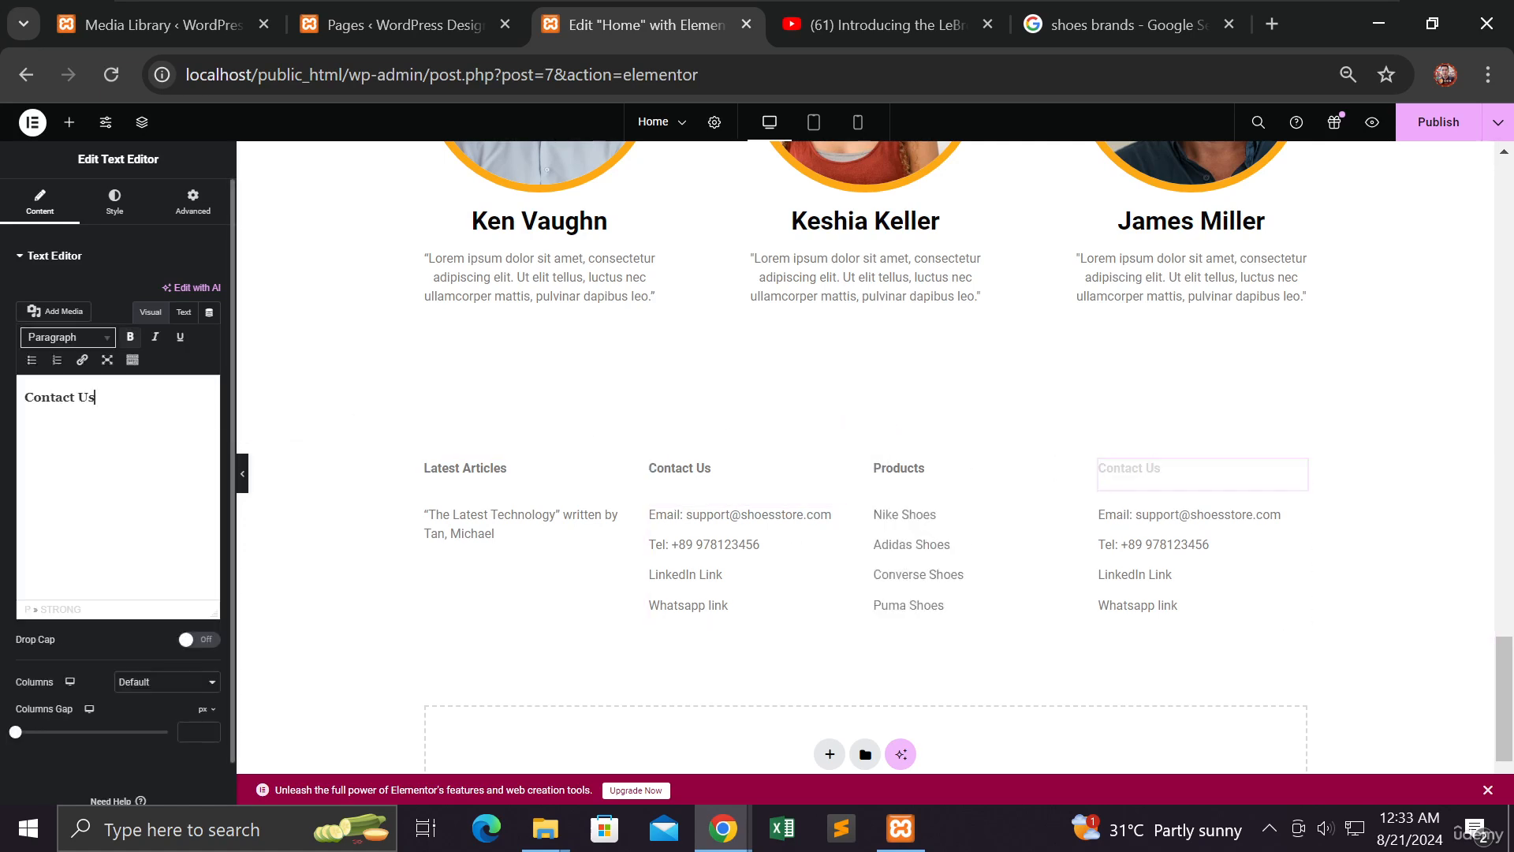
Rename the fourth column's Contact Us heading to 'Services'
drag(97, 398, 10, 399)
text(SErvices)
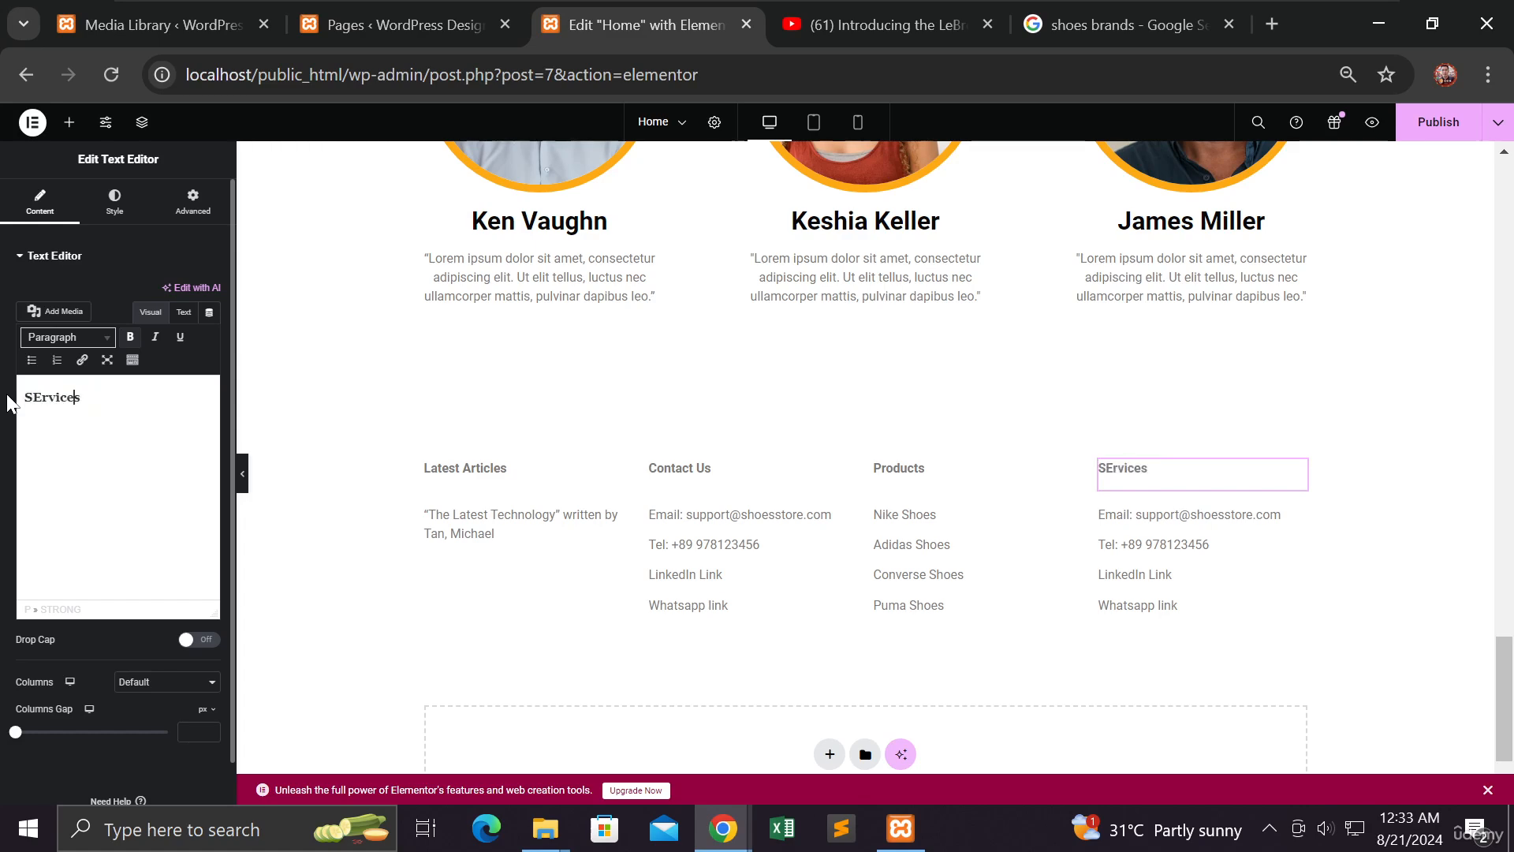
key(BackSpace)
text(e)
key(Right)
key(Right)
key(Right)
key(Right)
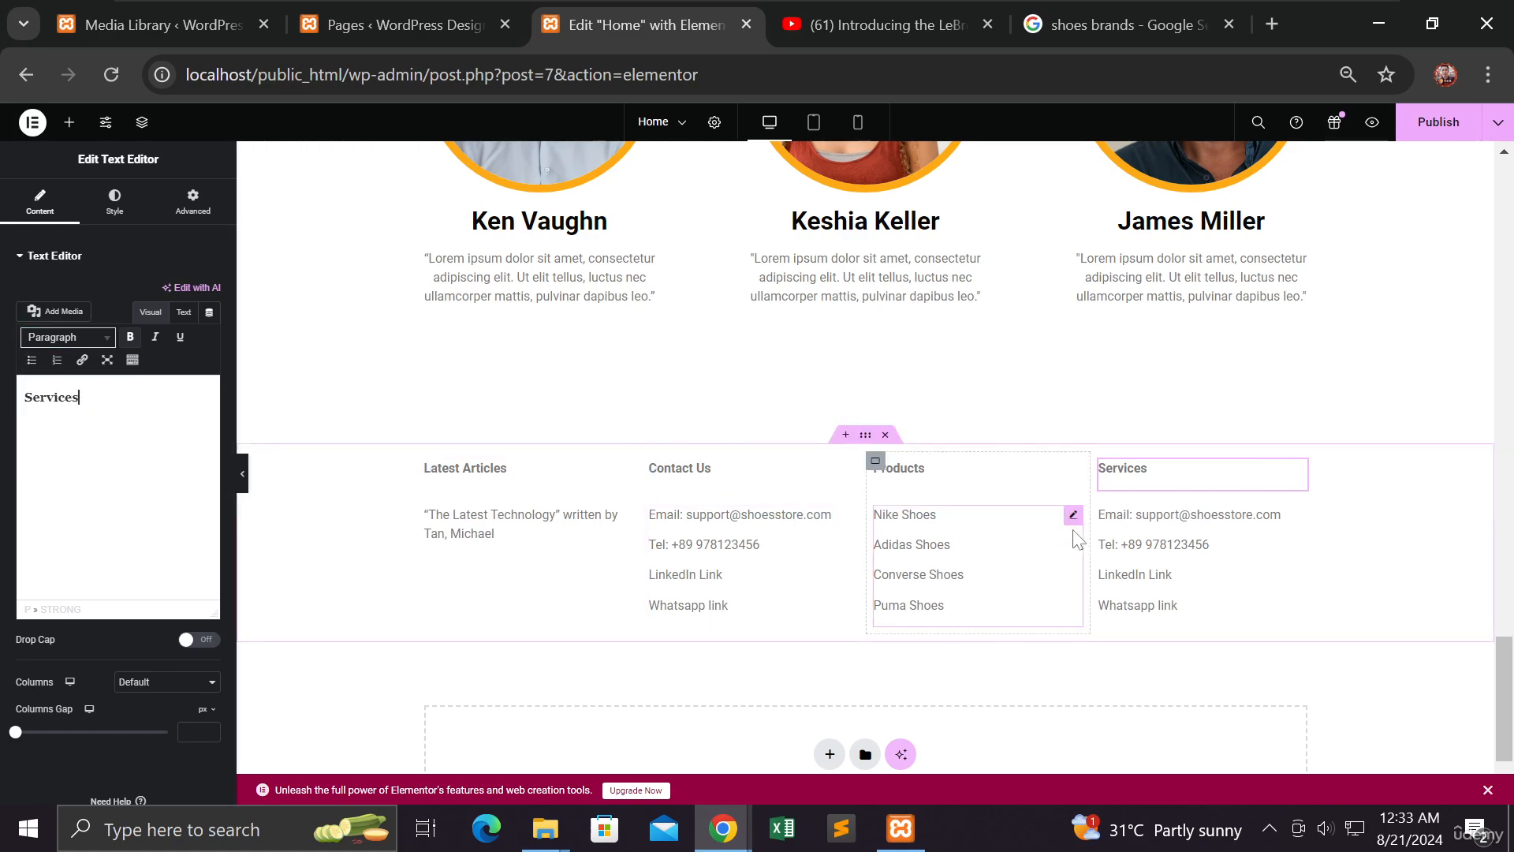
Replace the column's contact lines with Basketball Training and Tennis Coaching
click(1120, 538)
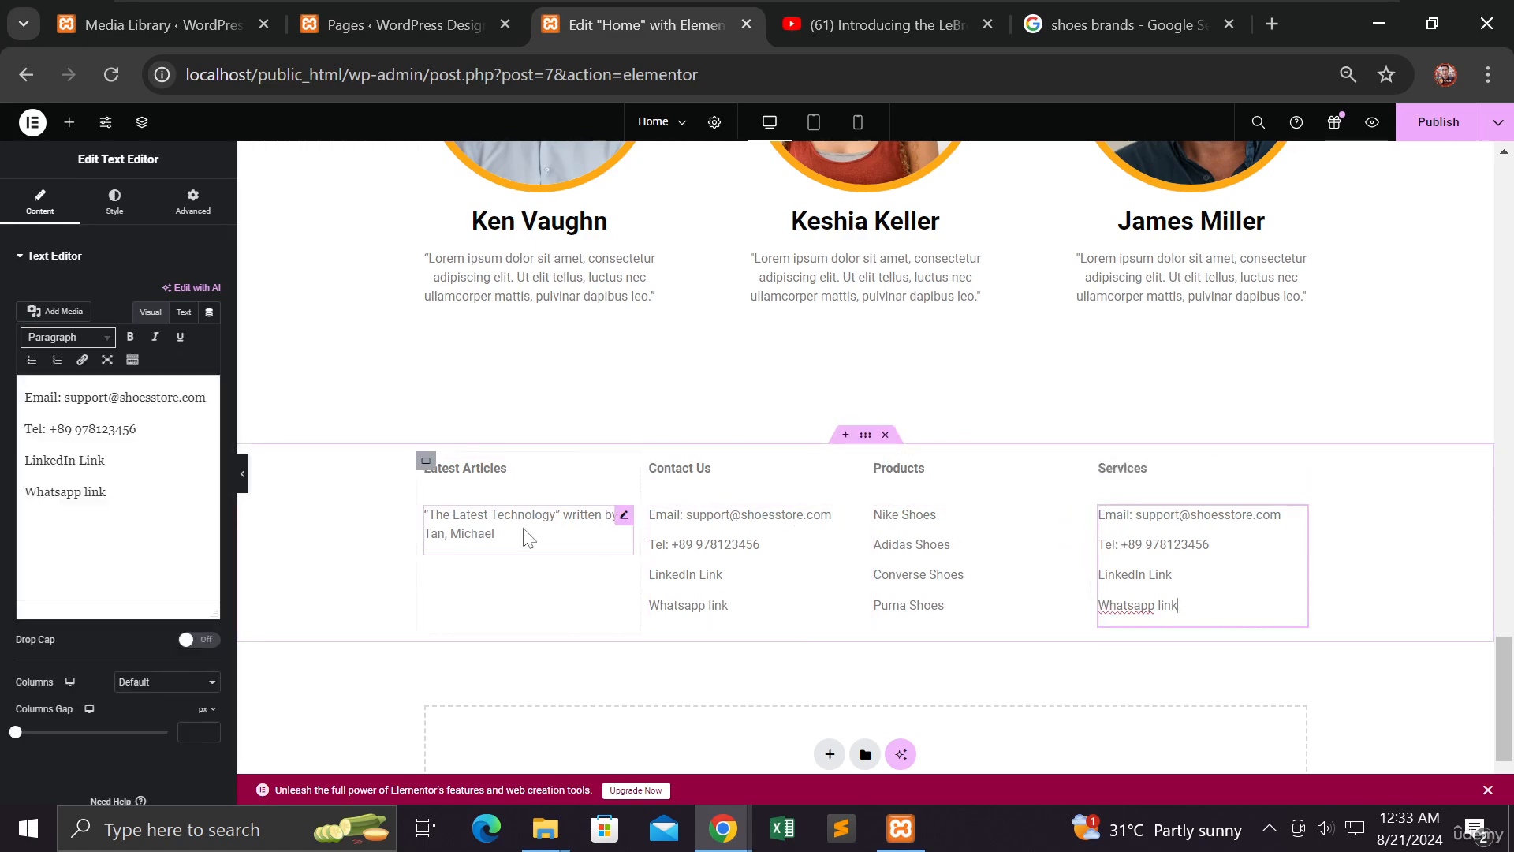
drag(109, 495, 24, 395)
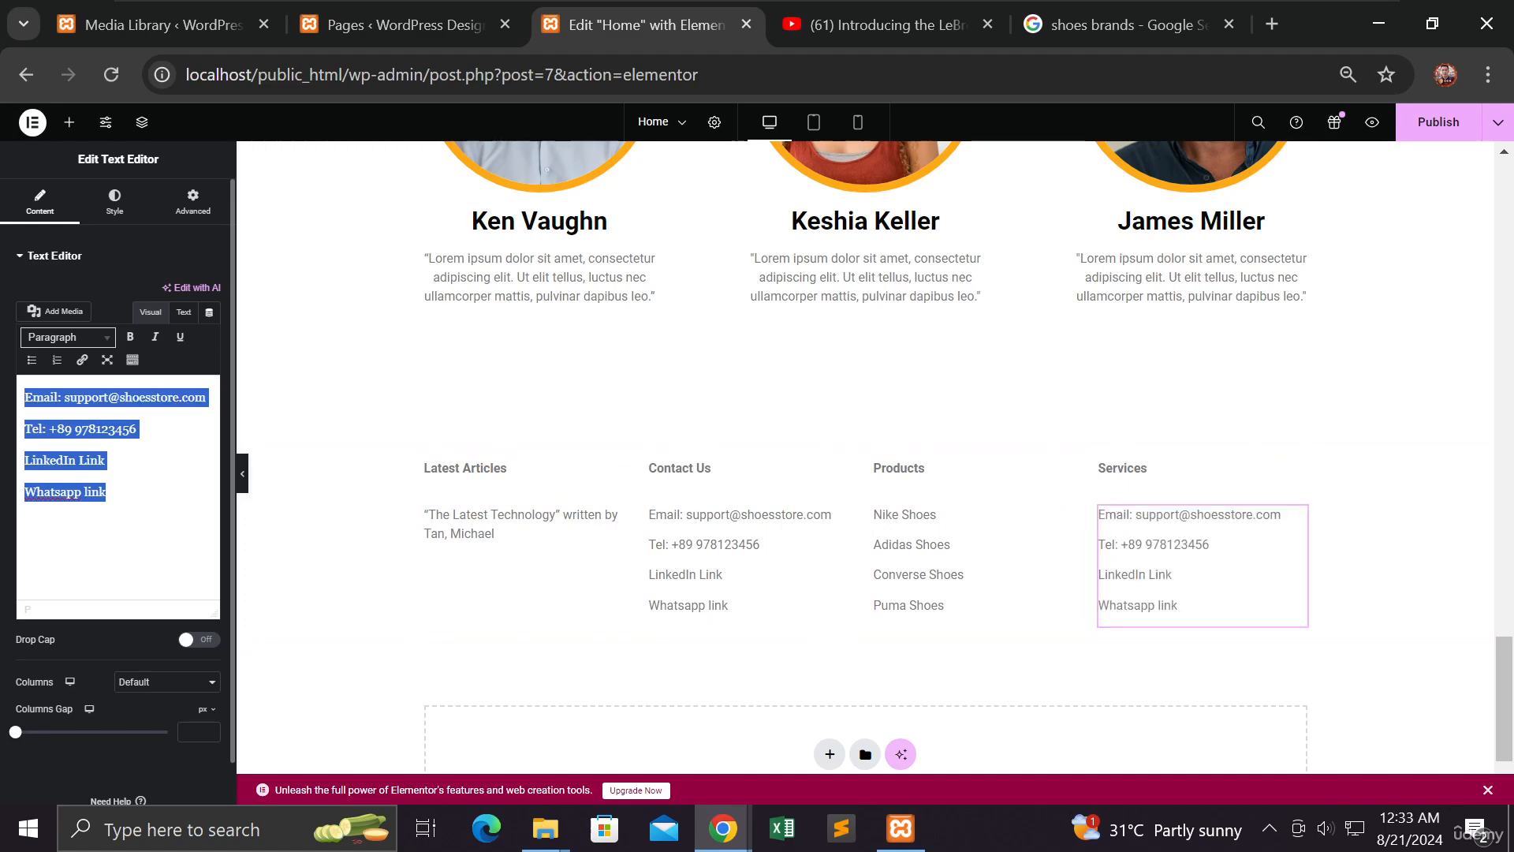
text(Bas)
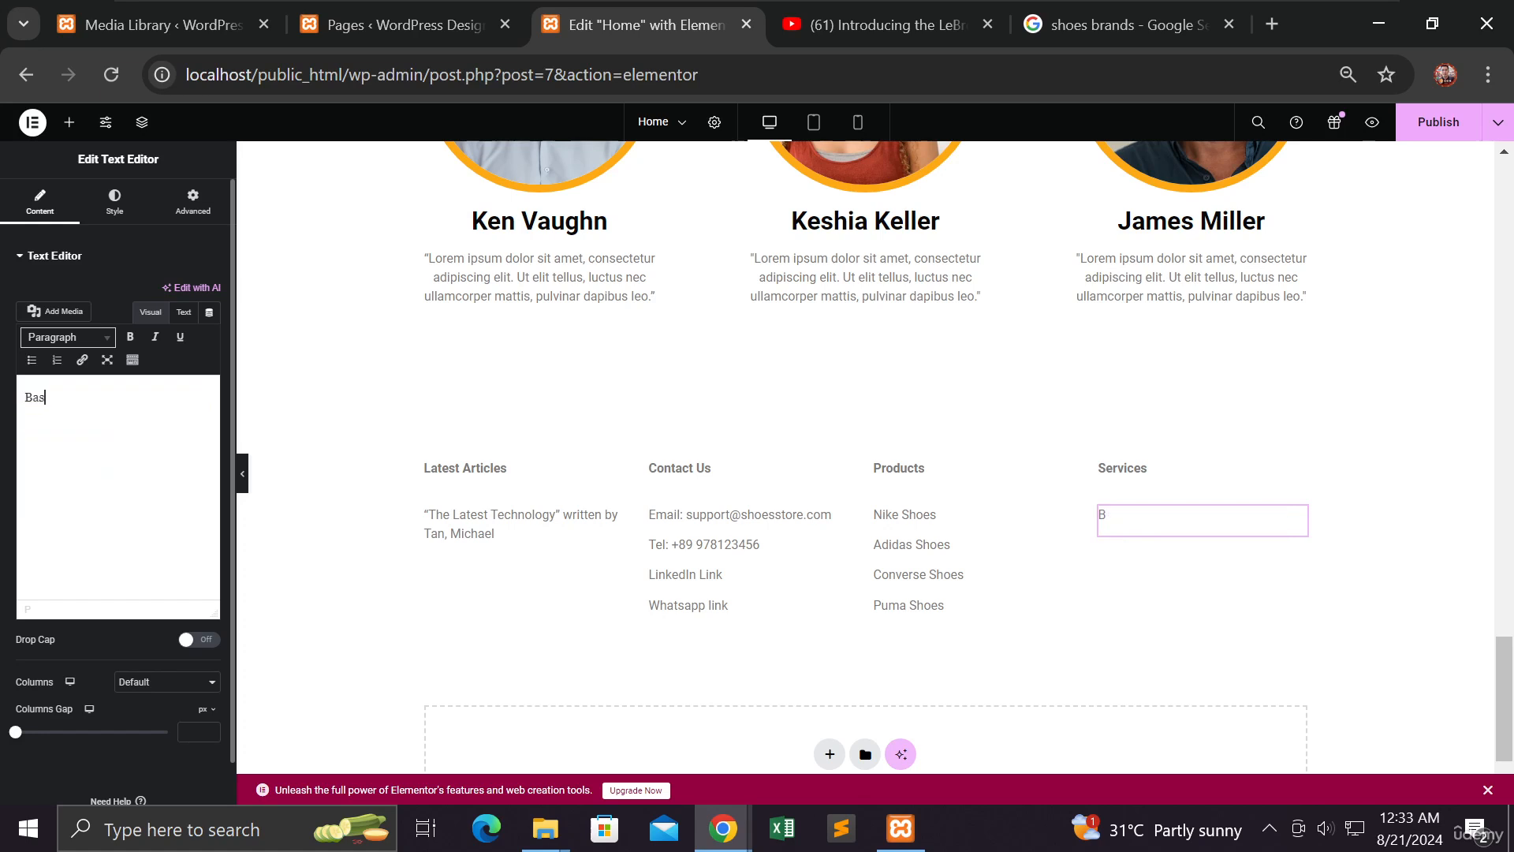
text(ketball Training)
key(Return)
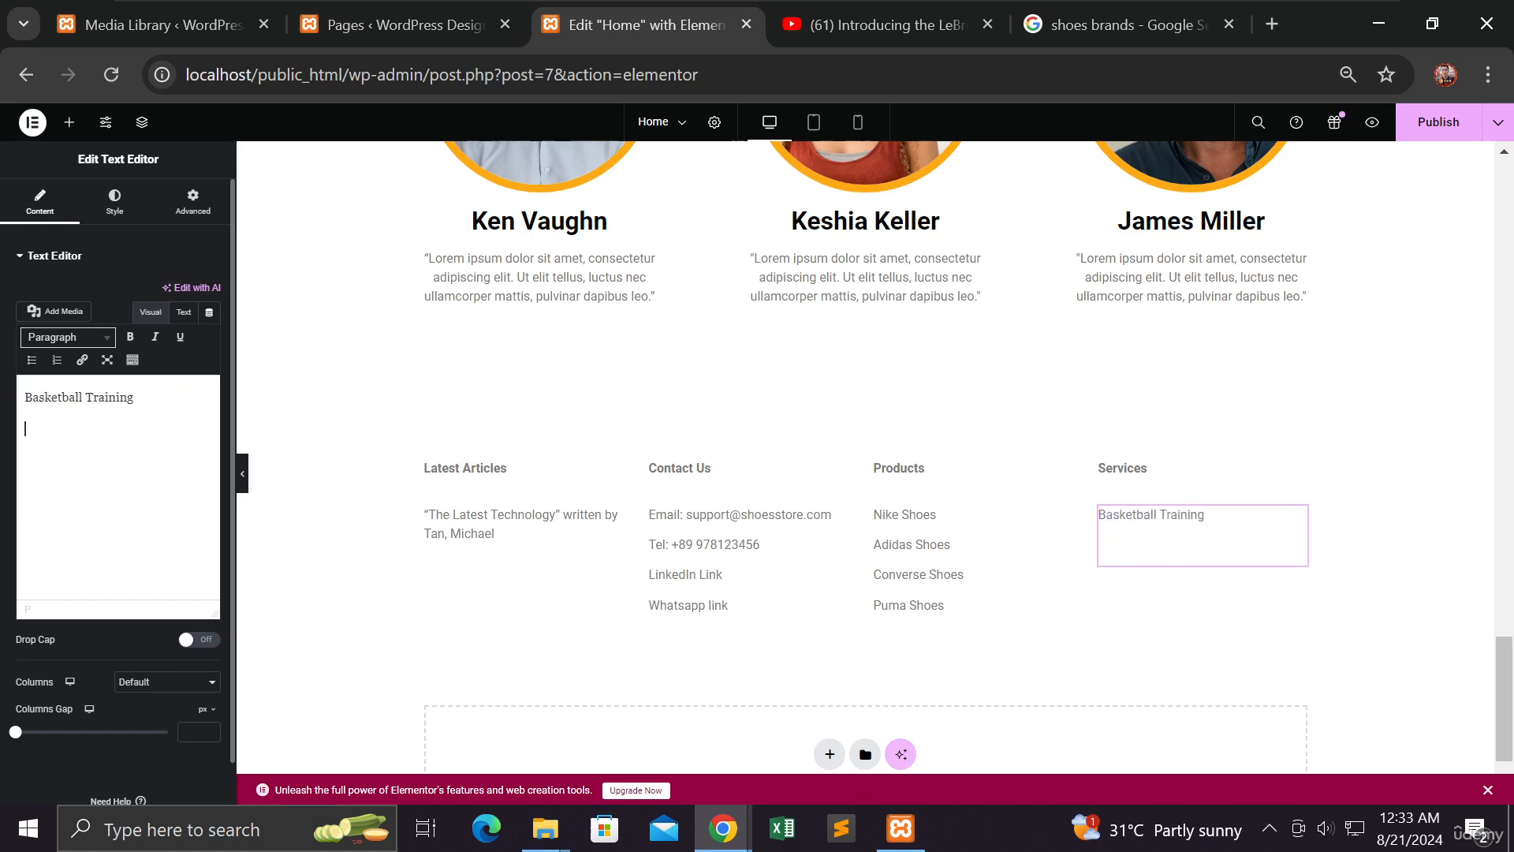
text(Tennis Coachi)
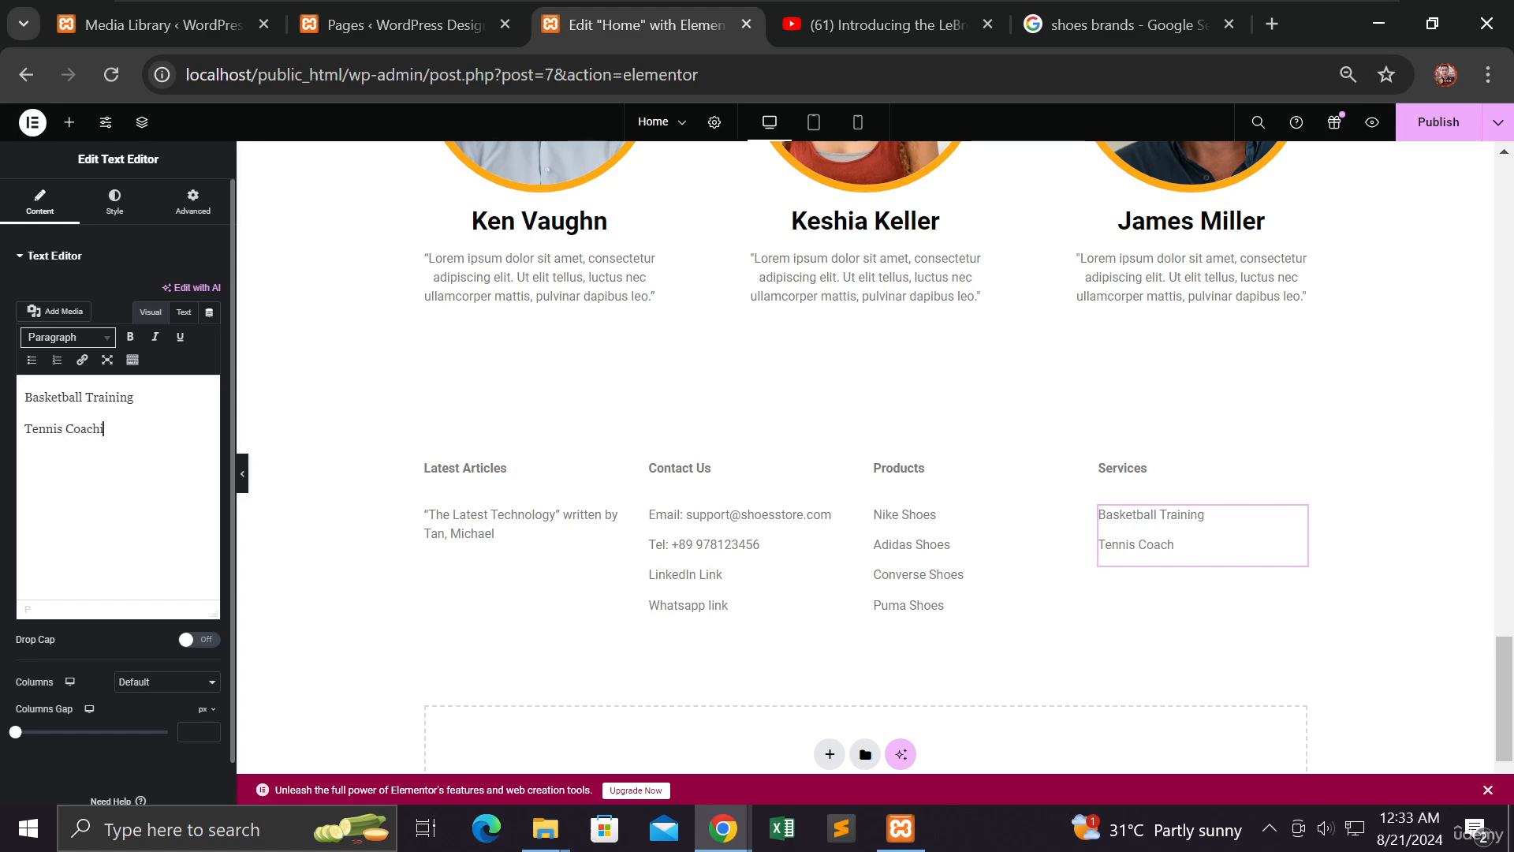
text(ng S)
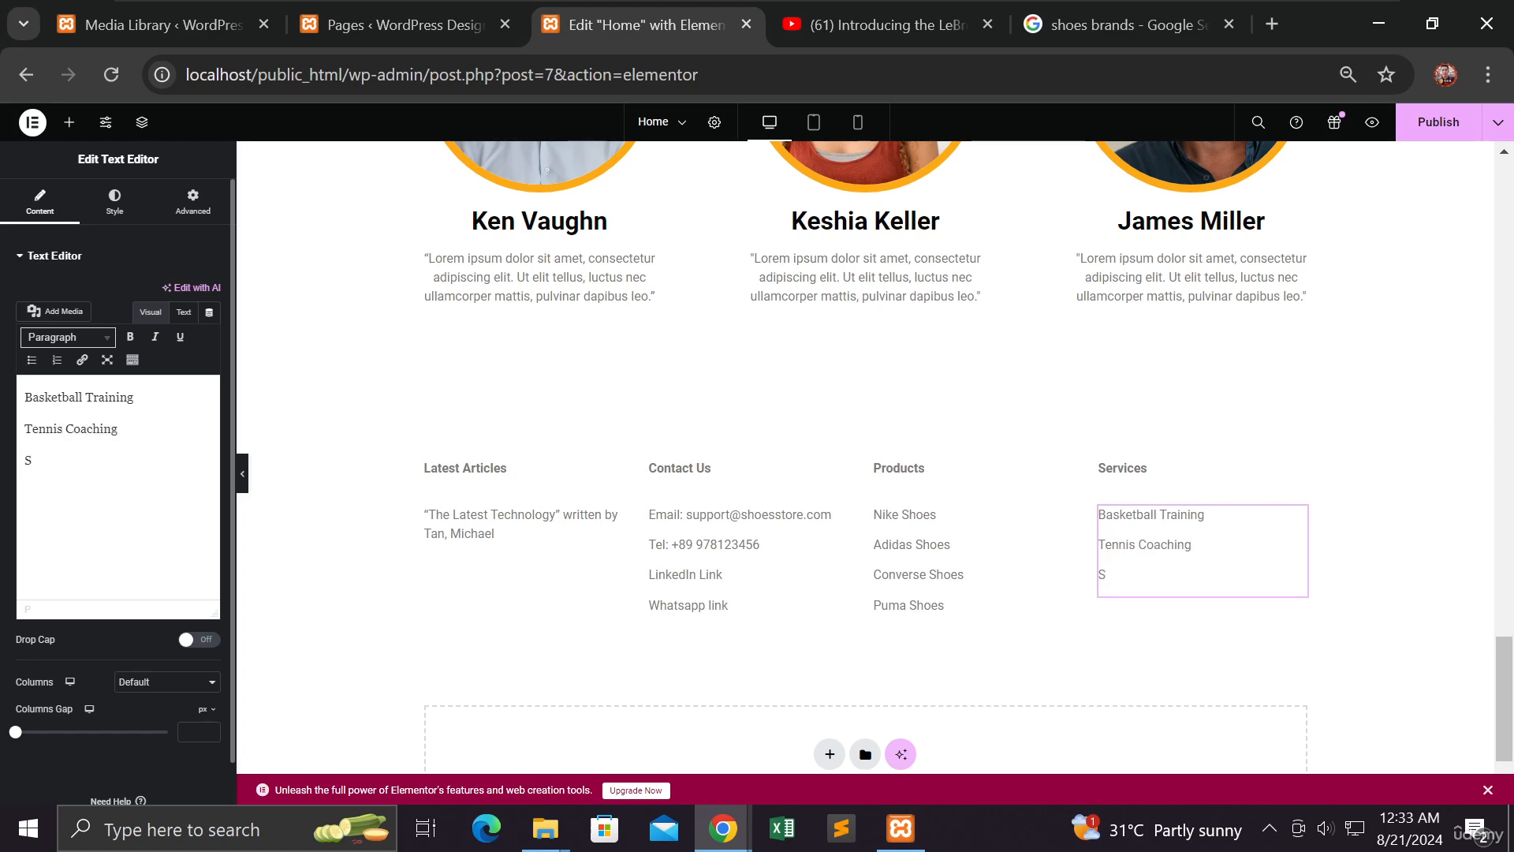
text(wimmin)
key(BackSpace)
key(BackSpace)
key(BackSpace)
key(BackSpace)
key(BackSpace)
key(BackSpace)
Add 'Track and field' and 'Soccer Training' as the third and fourth Services entries
text(Tack)
key(BackSpace)
key(BackSpace)
key(BackSpace)
text(rack and filed)
key(BackSpace)
key(BackSpace)
key(BackSpace)
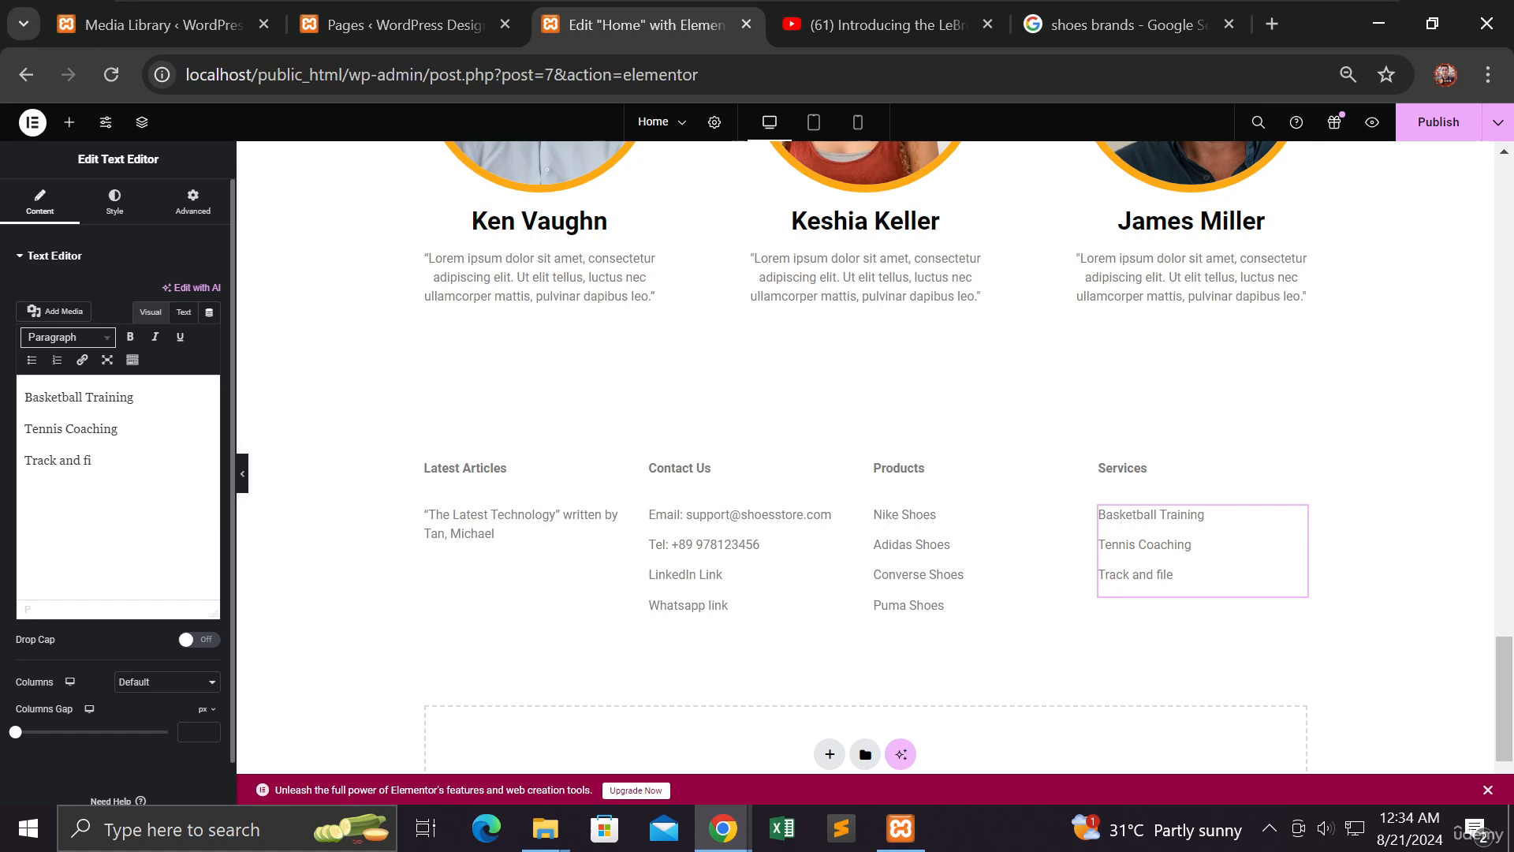
text(eld )
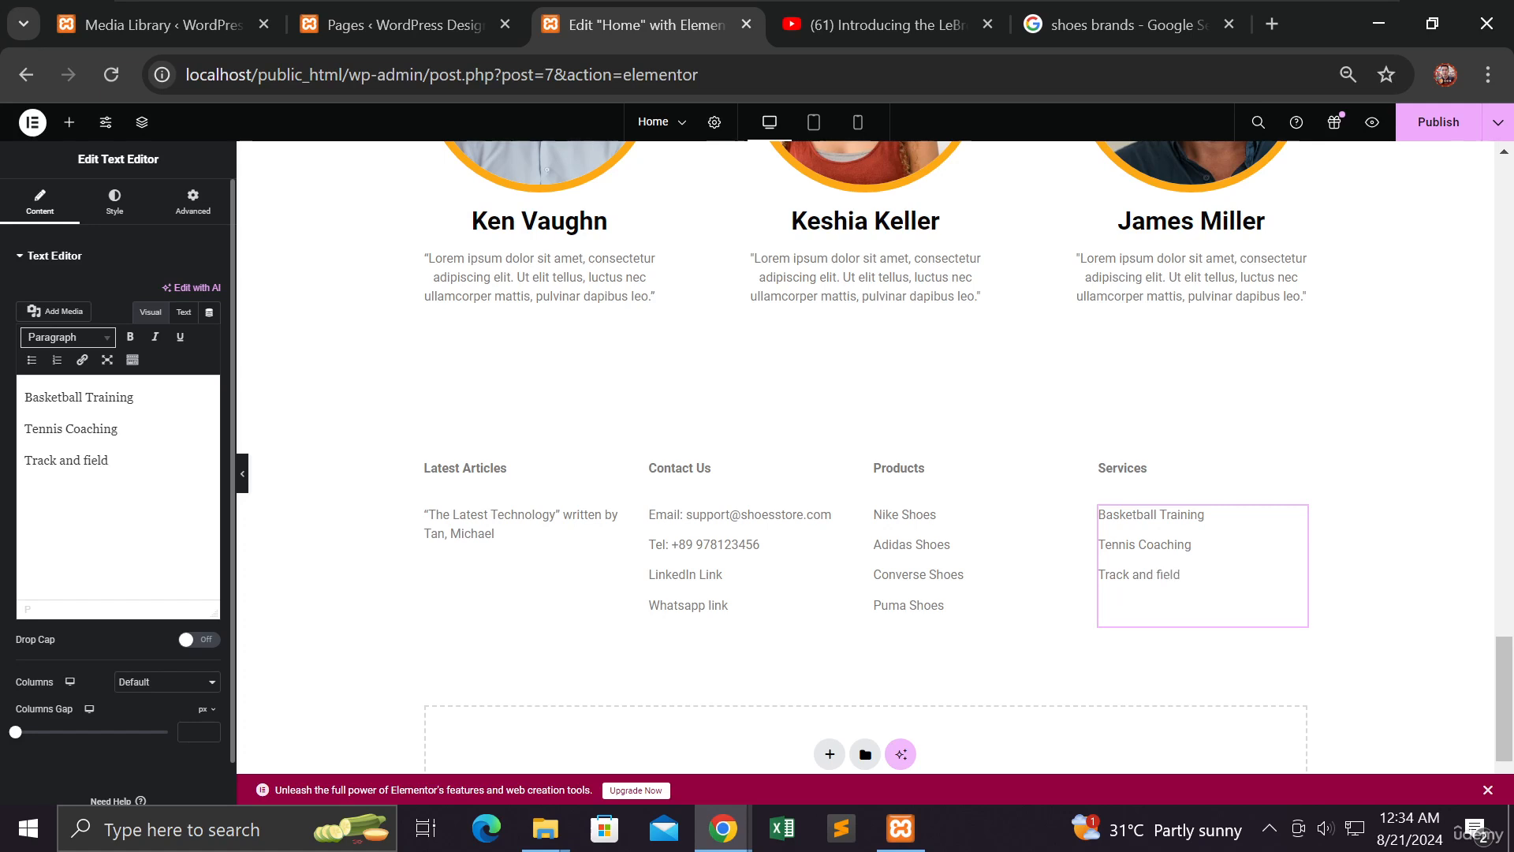
text(S)
key(BackSpace)
text(G)
text(o)
key(BackSpace)
key(BackSpace)
text(Soccer Training)
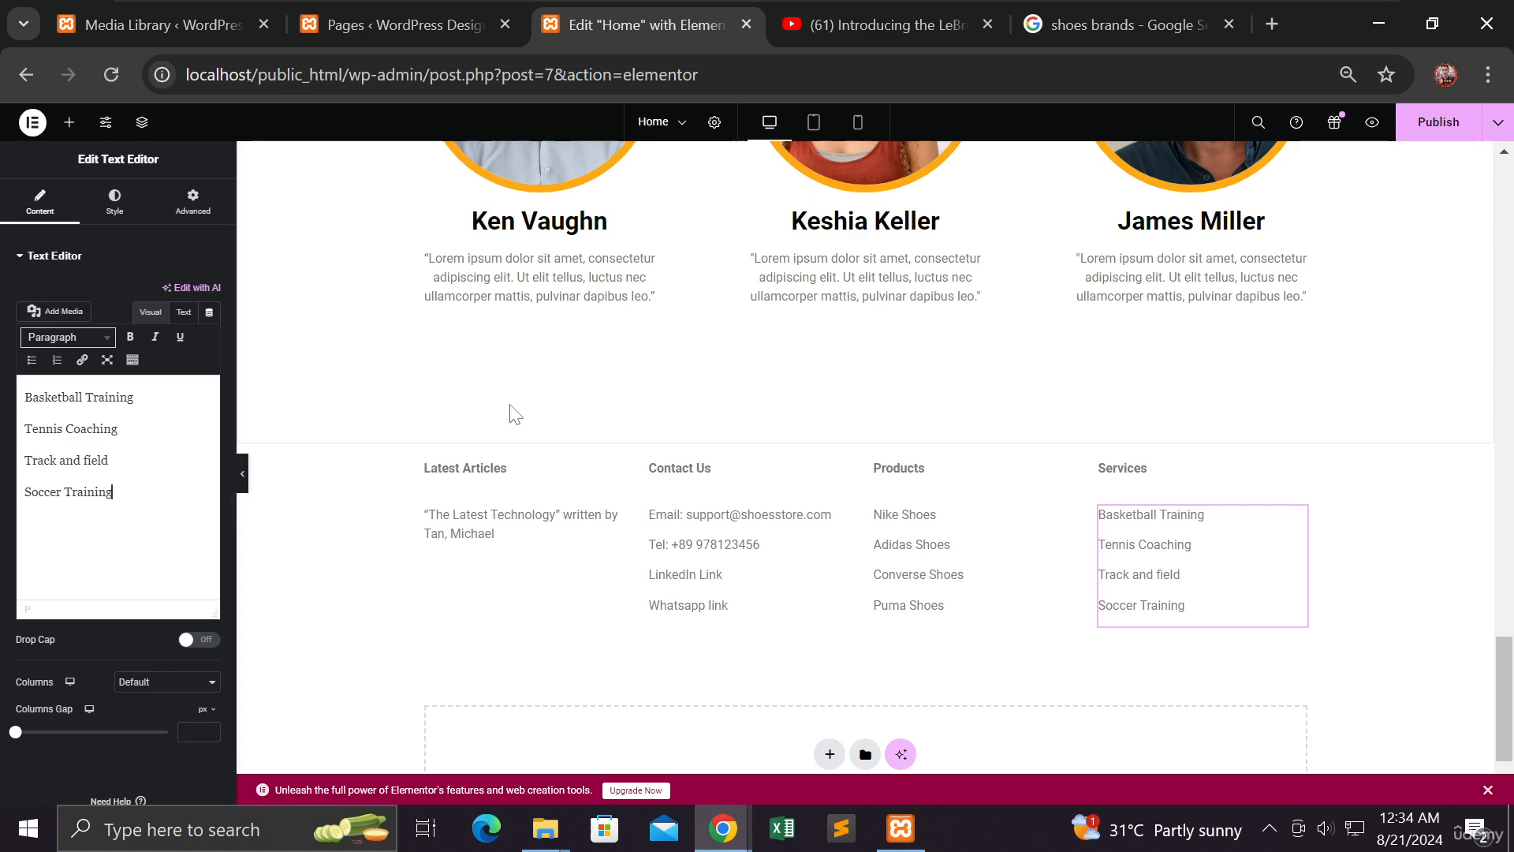
Review the page preview and publish the Home page with its four-column footer
scroll(493, 394, up, 5)
scroll(492, 390, up, 12)
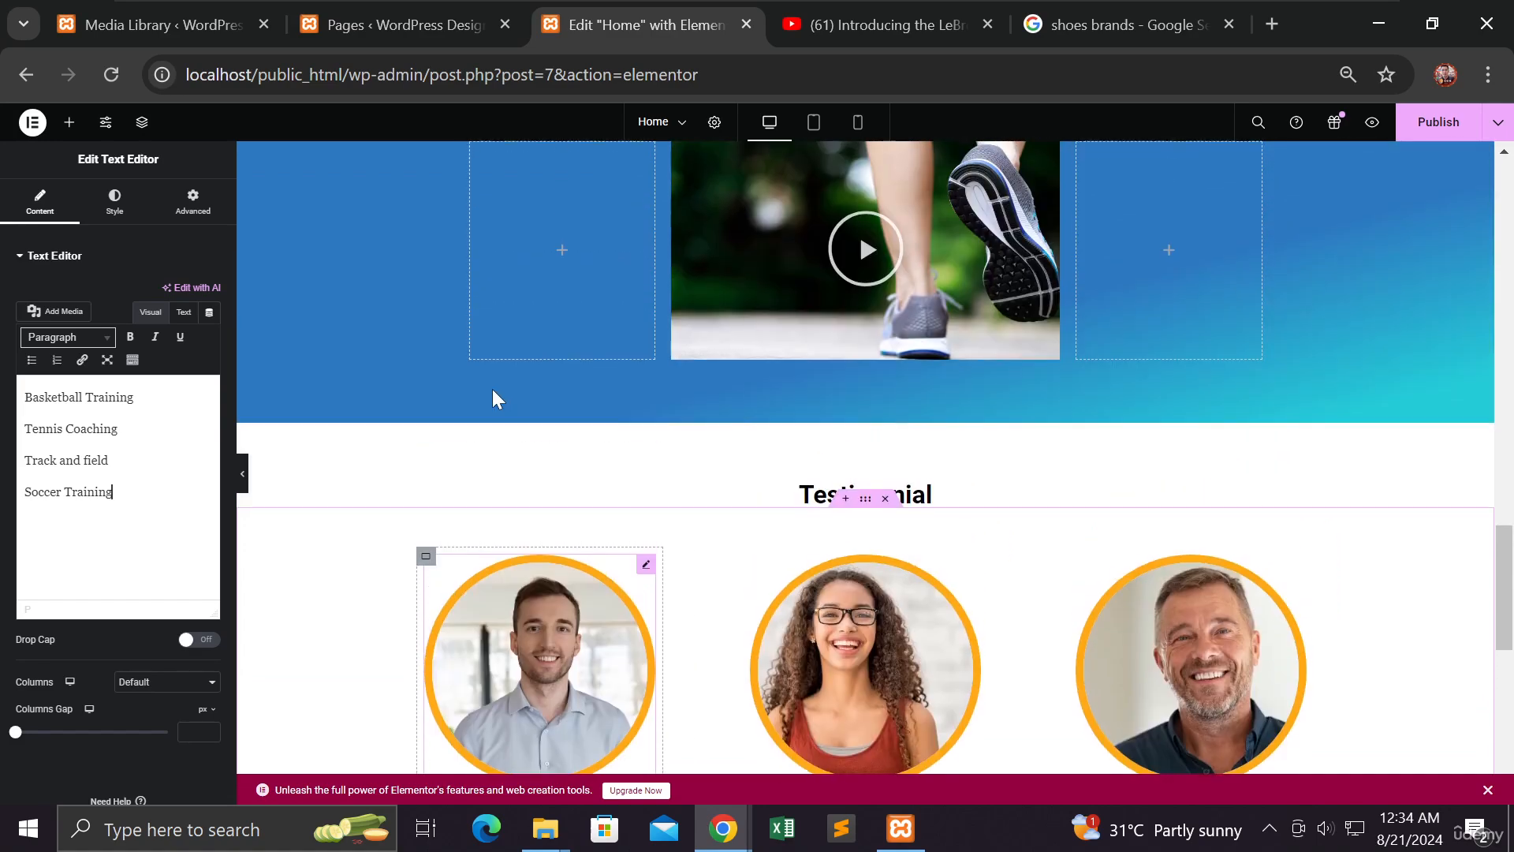
scroll(494, 391, up, 6)
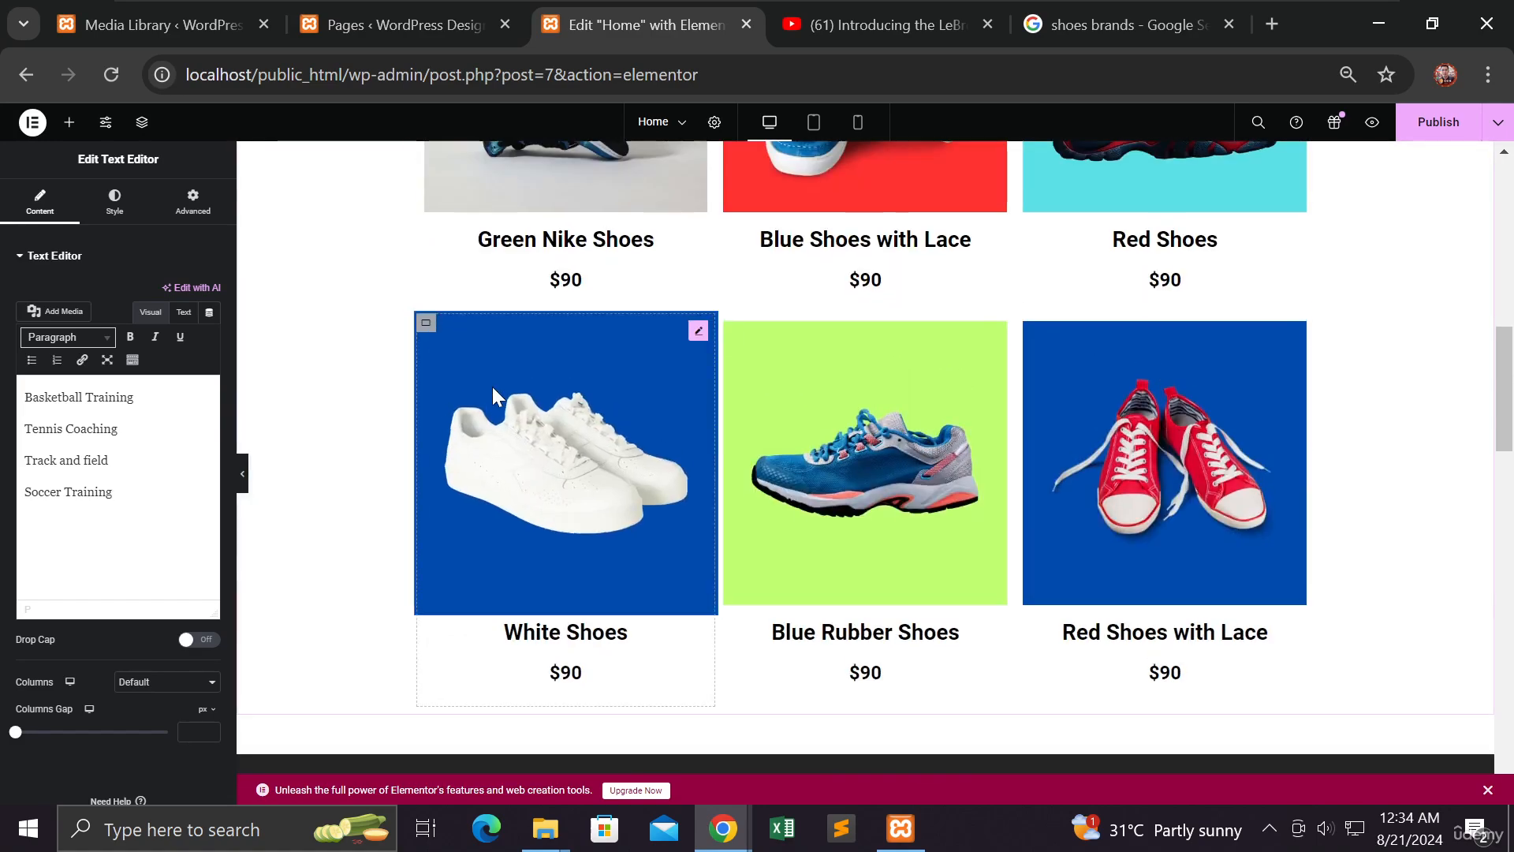
scroll(400, 381, up, 3)
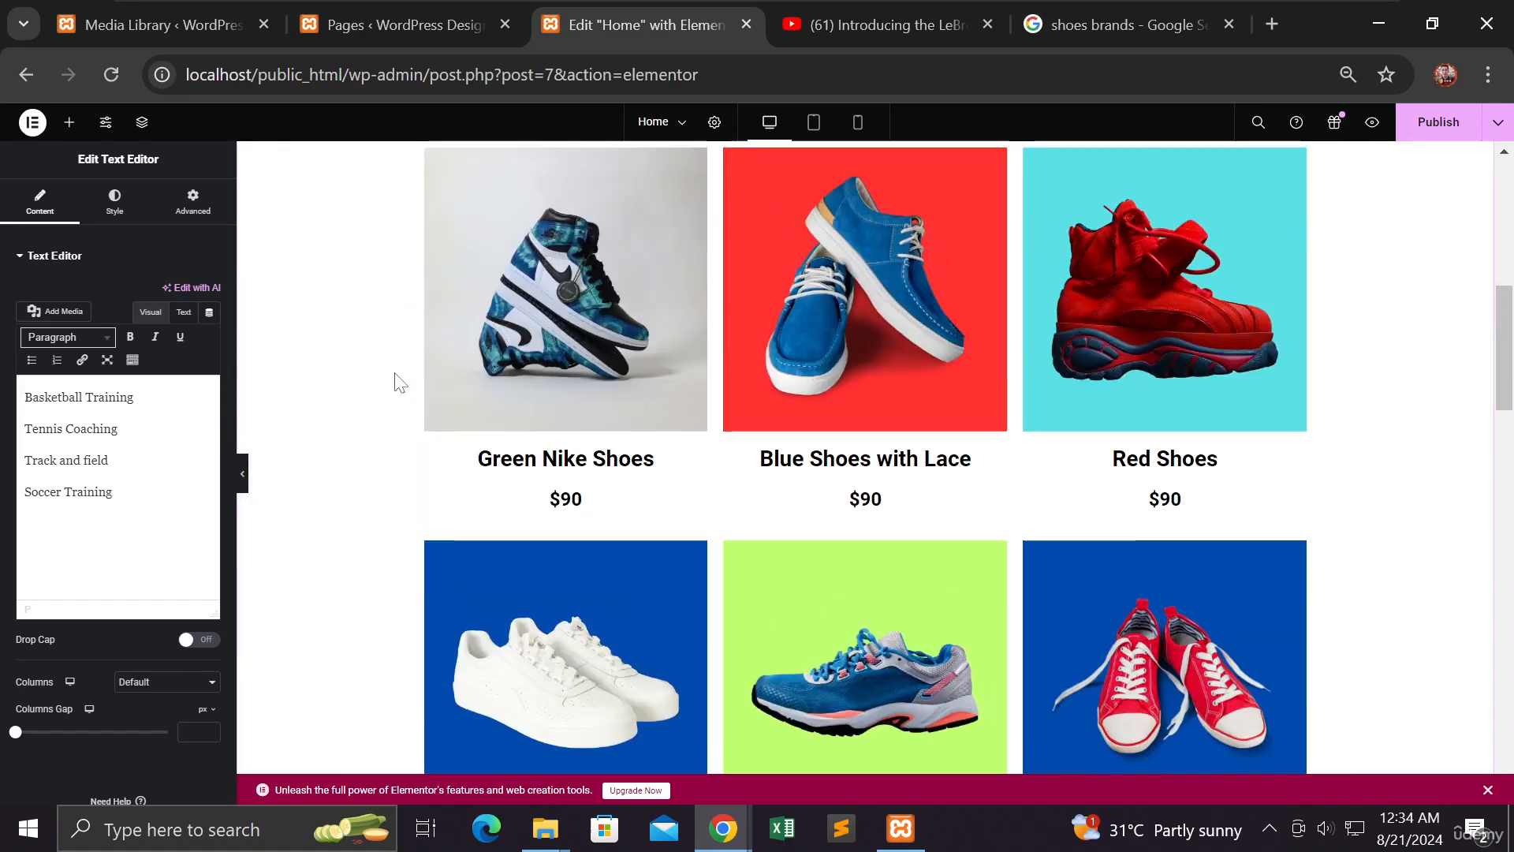
scroll(400, 381, down, 15)
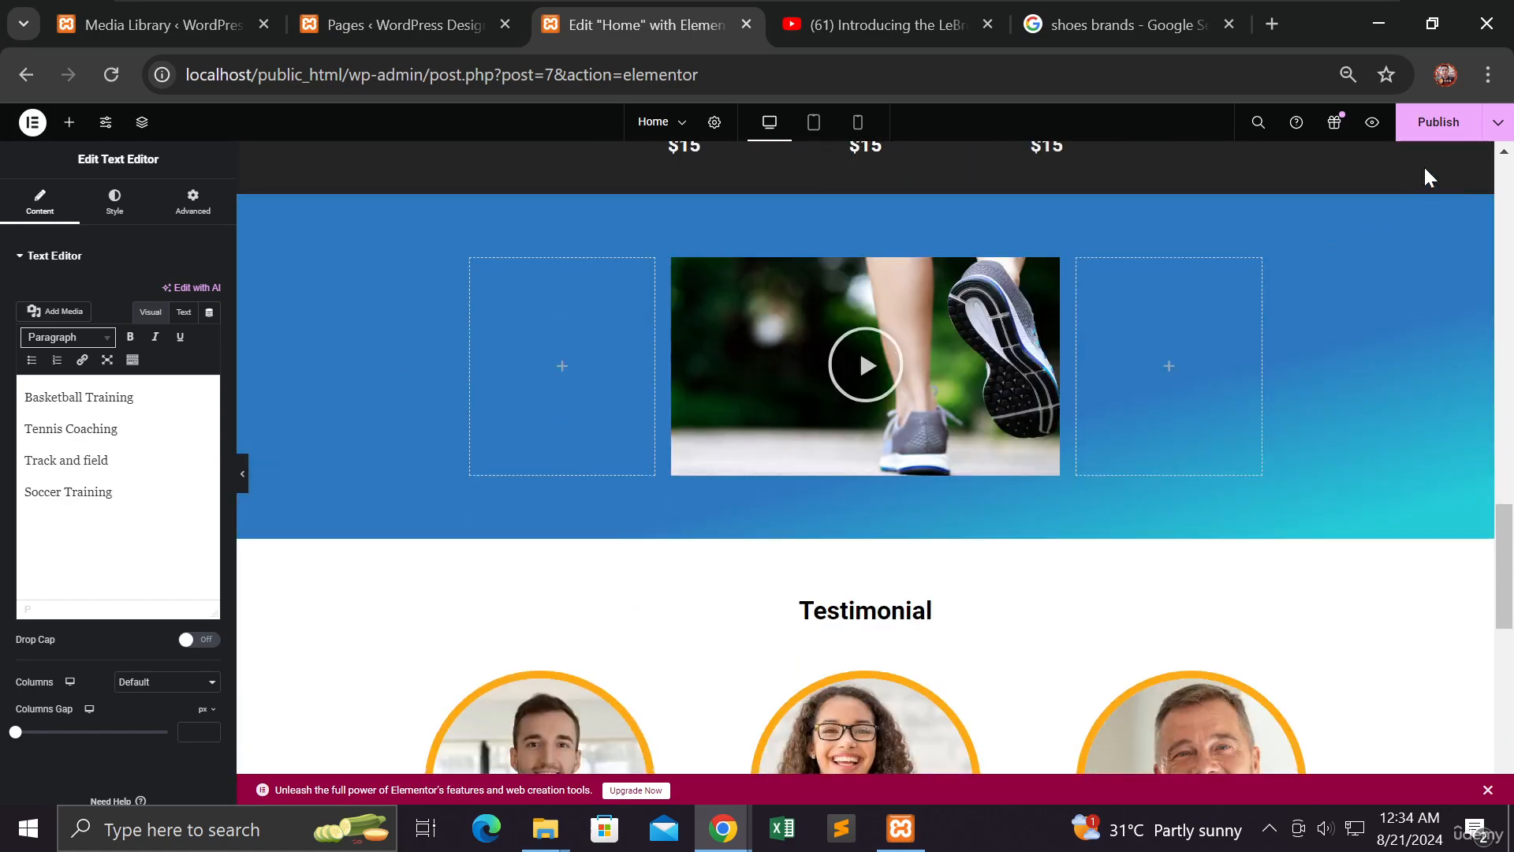
click(1438, 122)
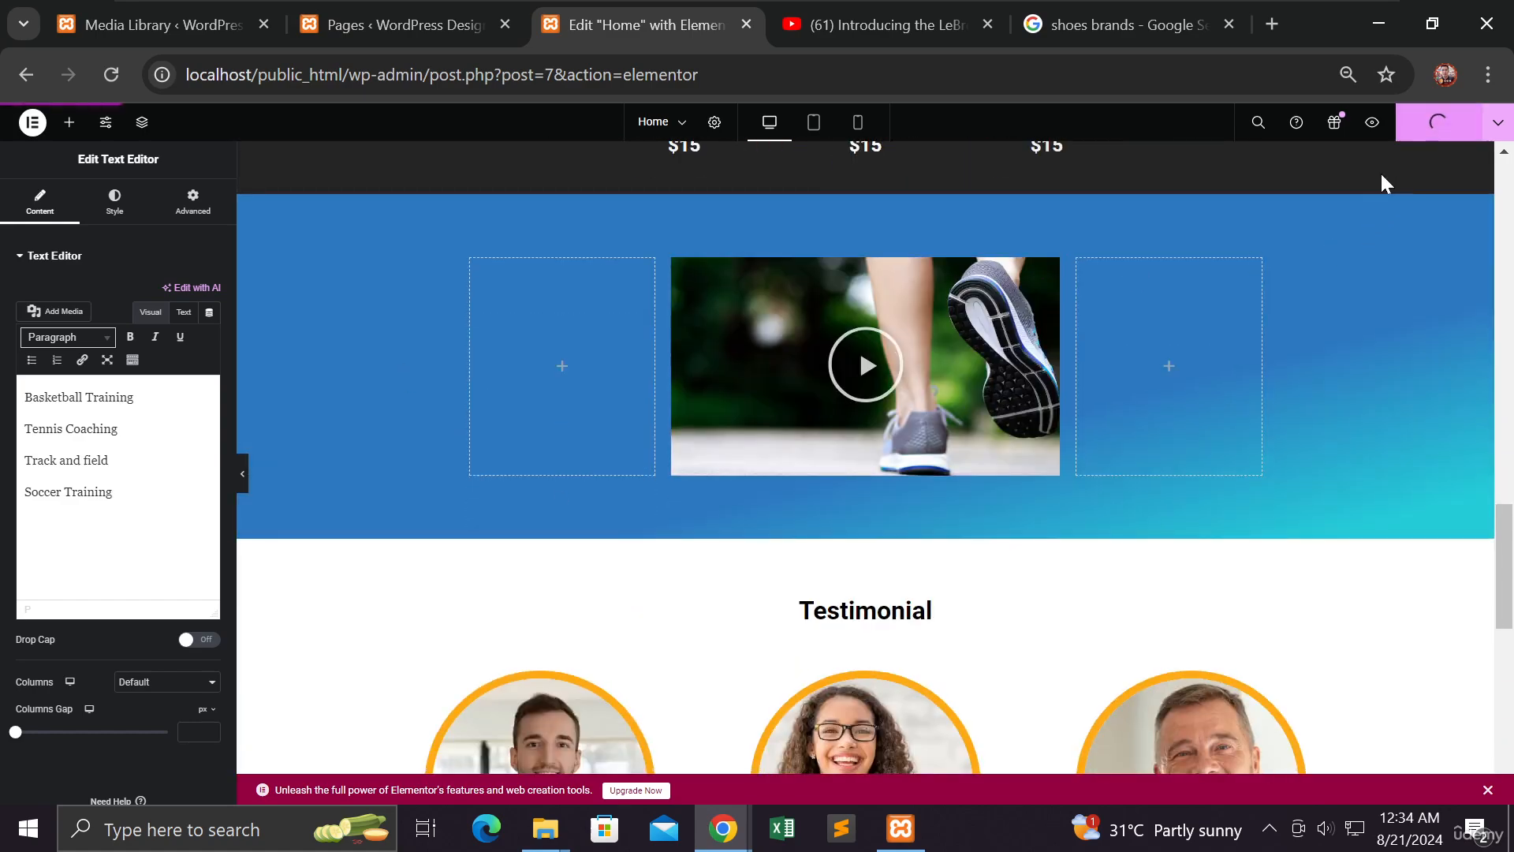
scroll(405, 436, down, 10)
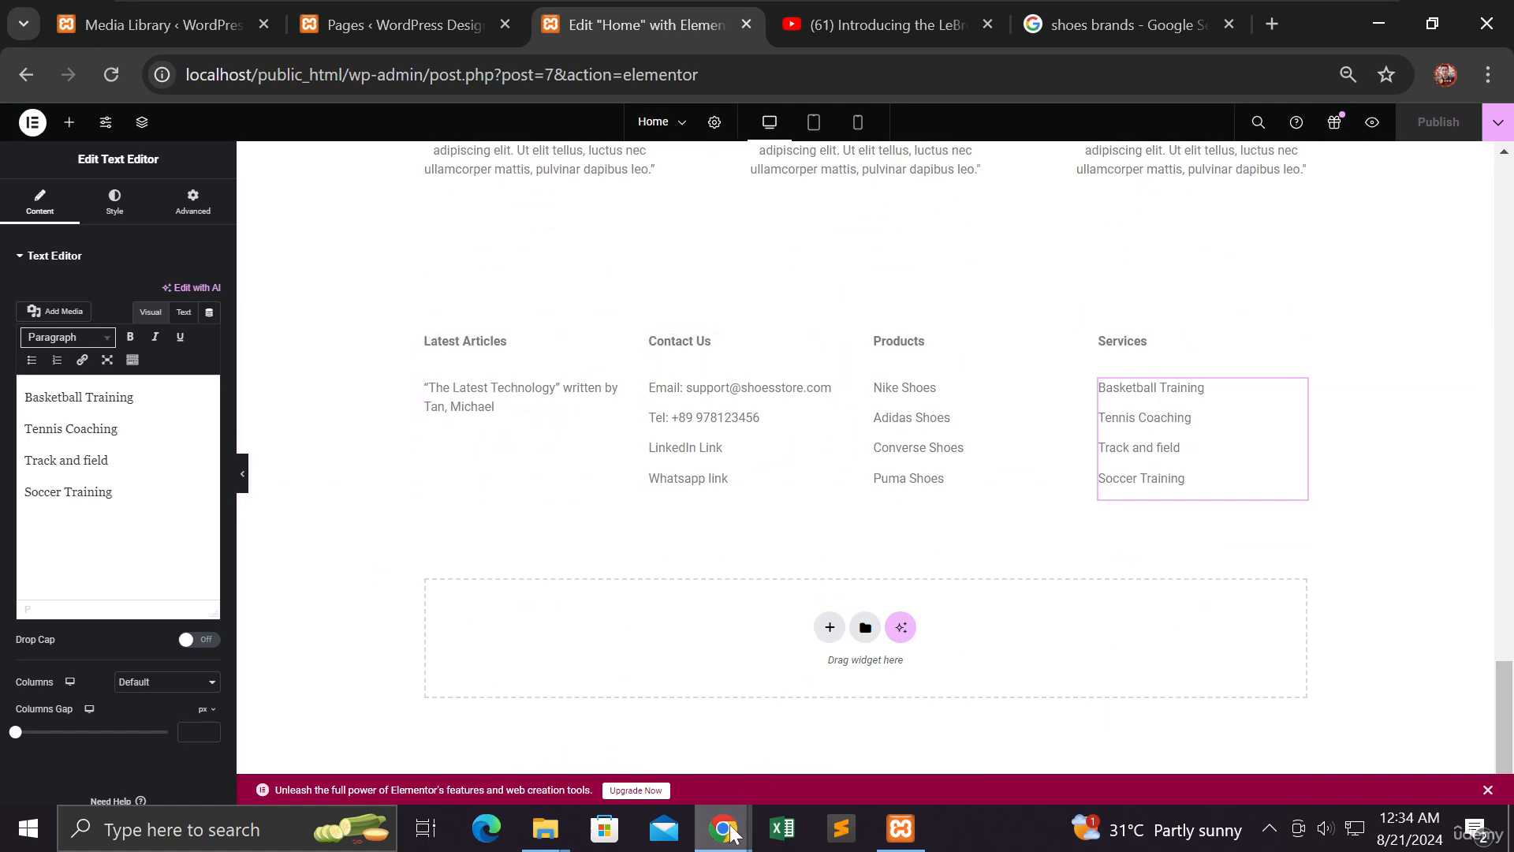
mouse_move(730, 829)
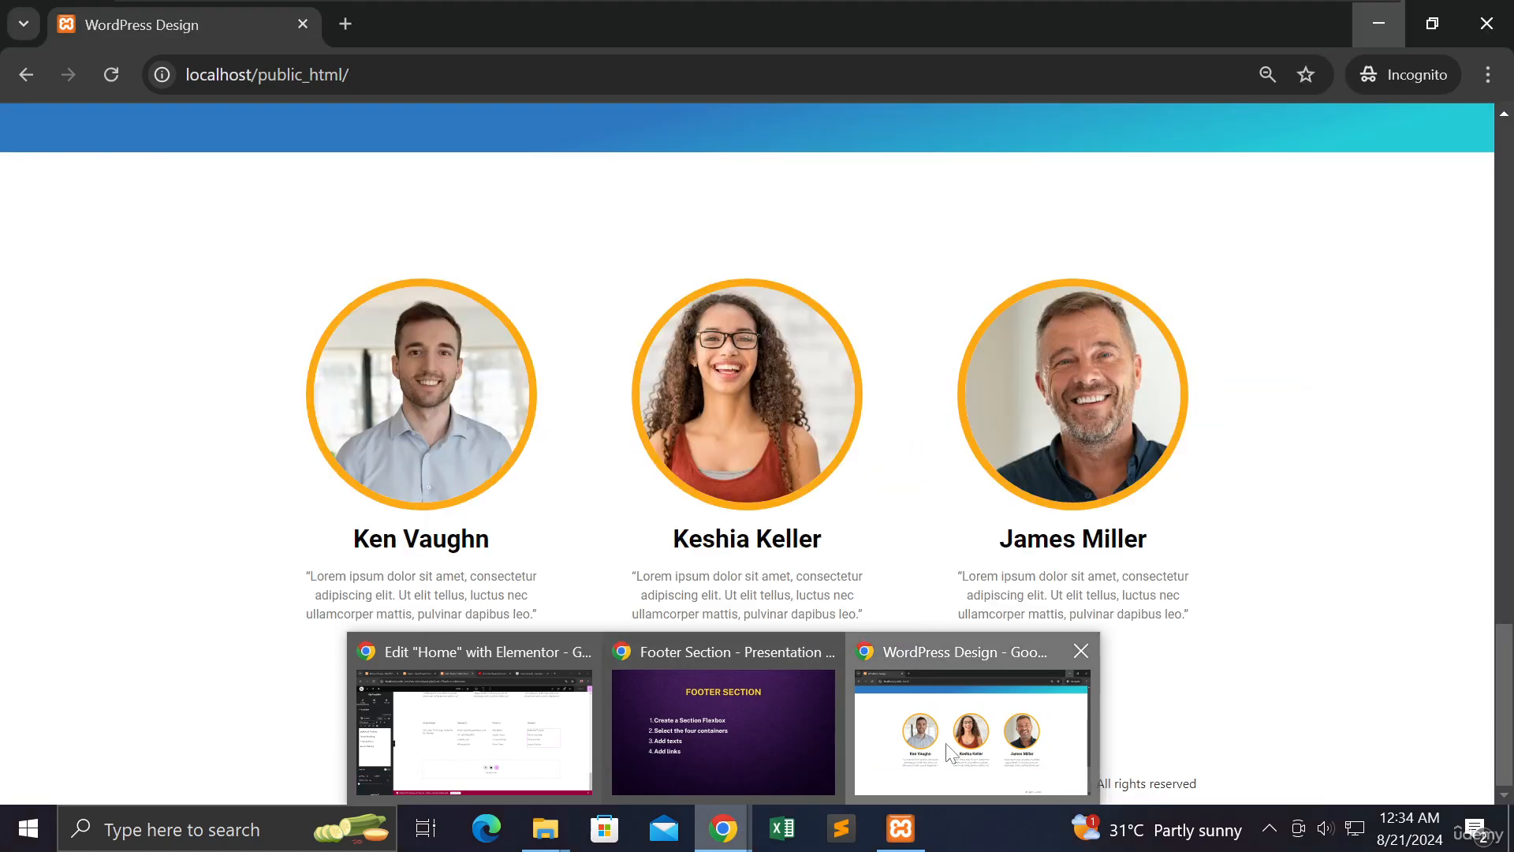
Reload the live site in the incognito window, check the footer, then minimize it
click(970, 726)
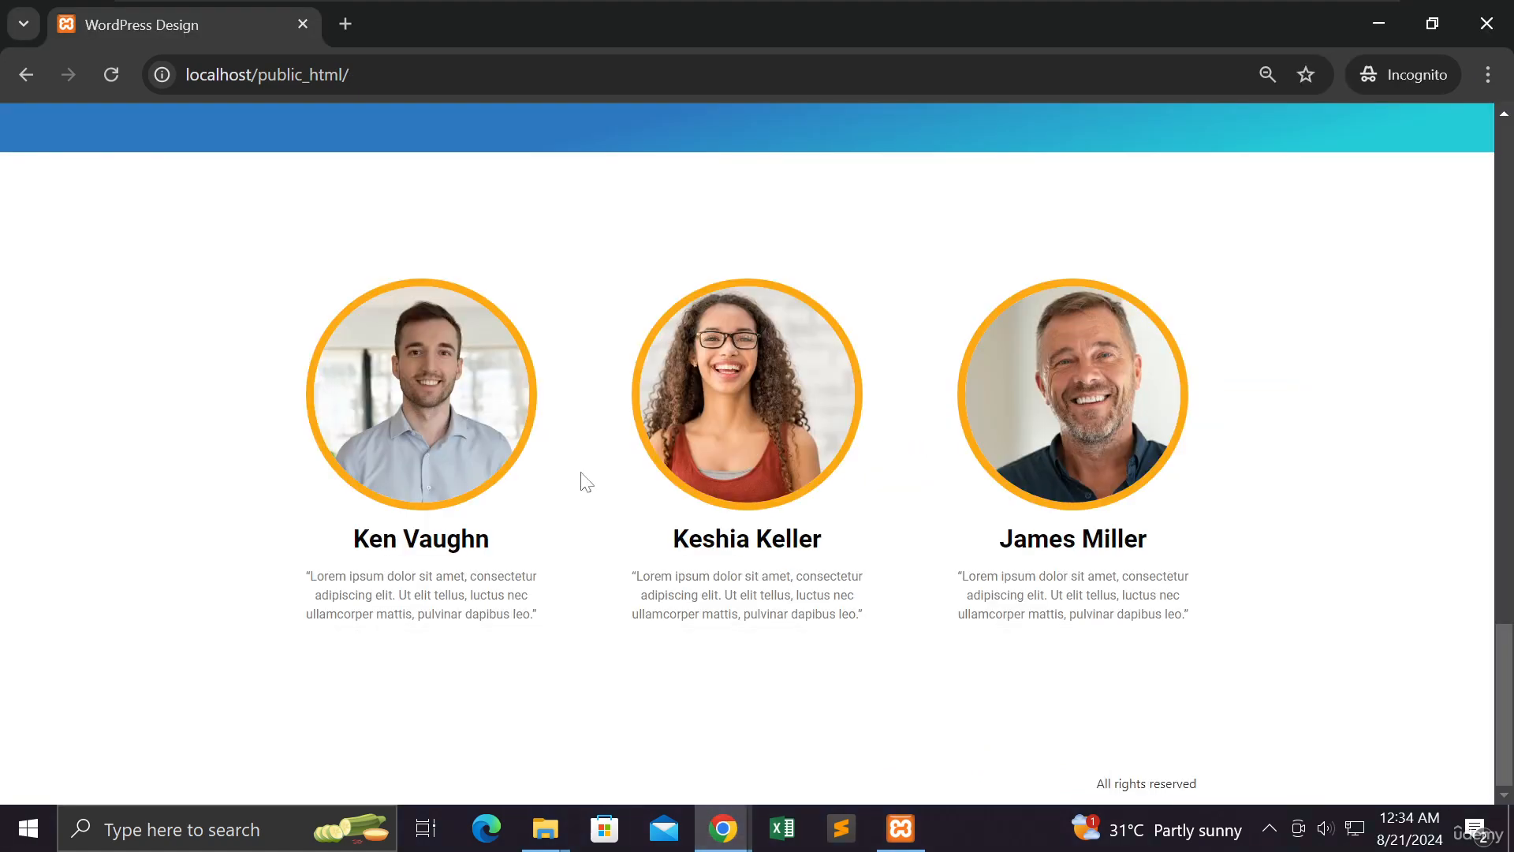
click(111, 82)
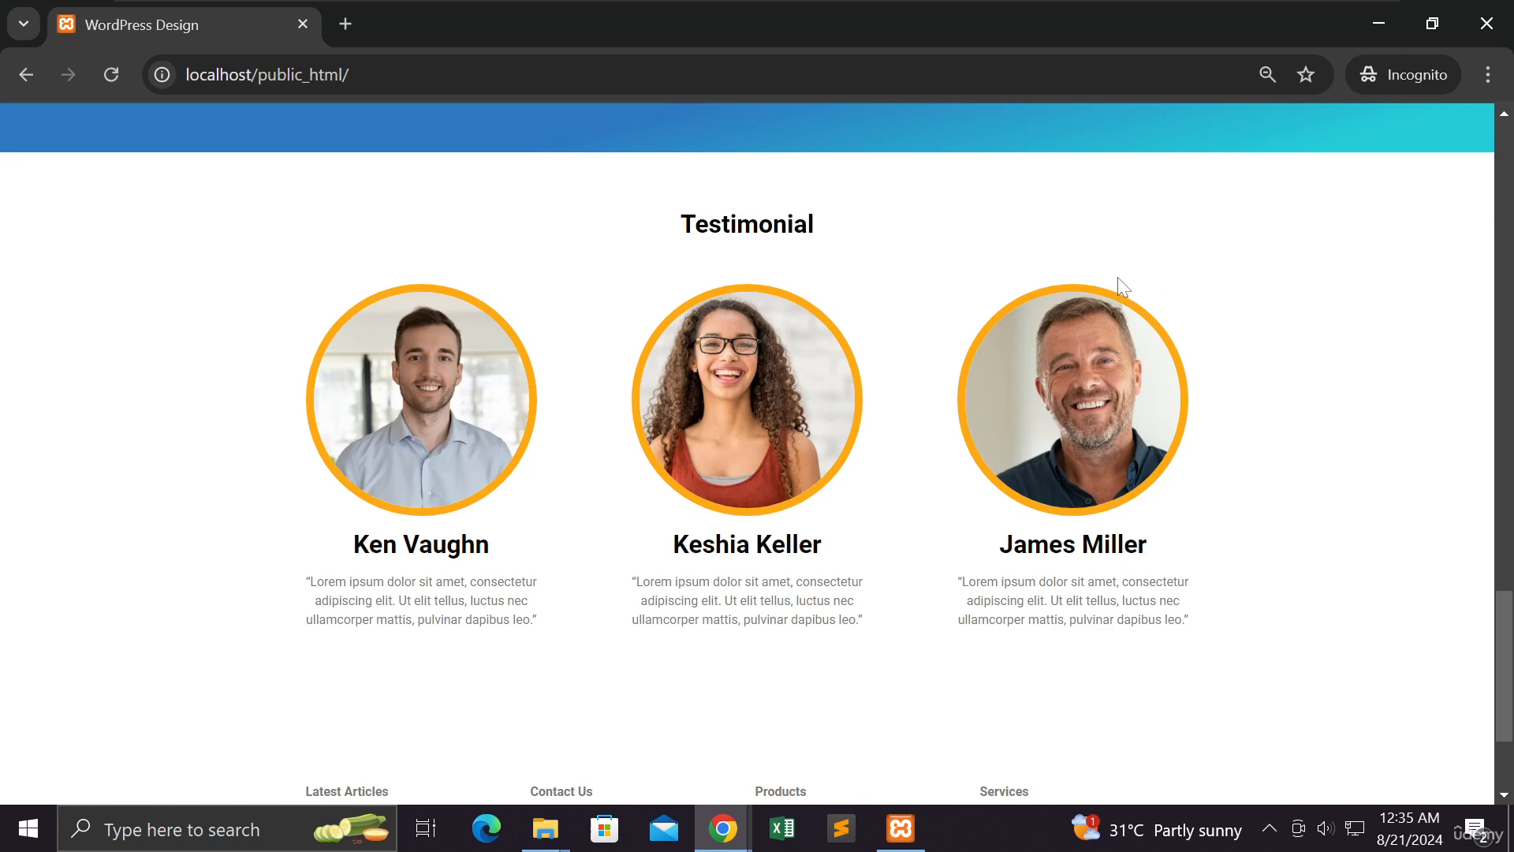
scroll(1039, 318, down, 3)
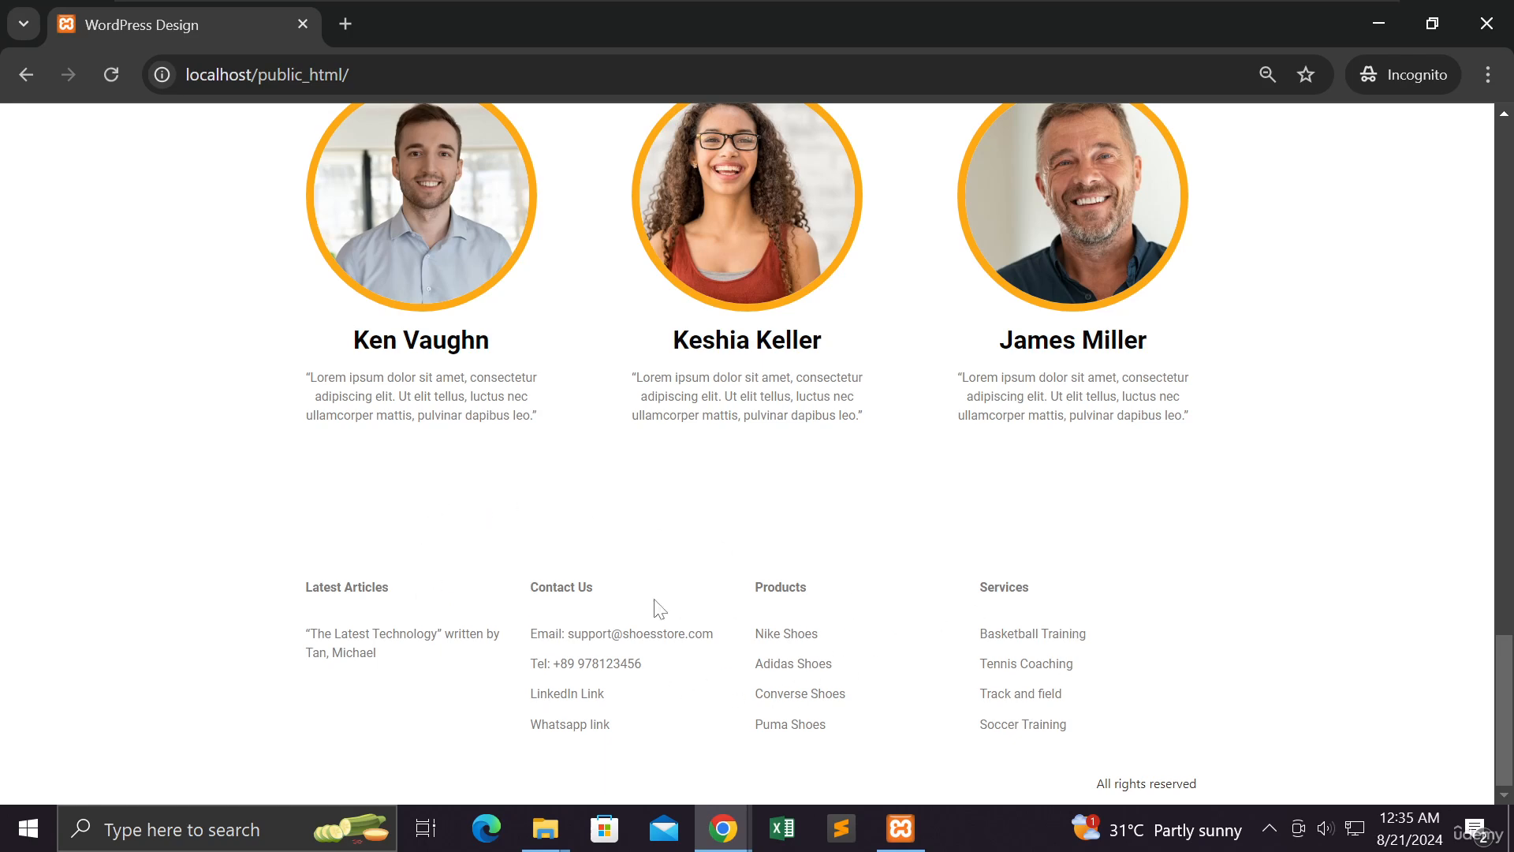
click(1380, 28)
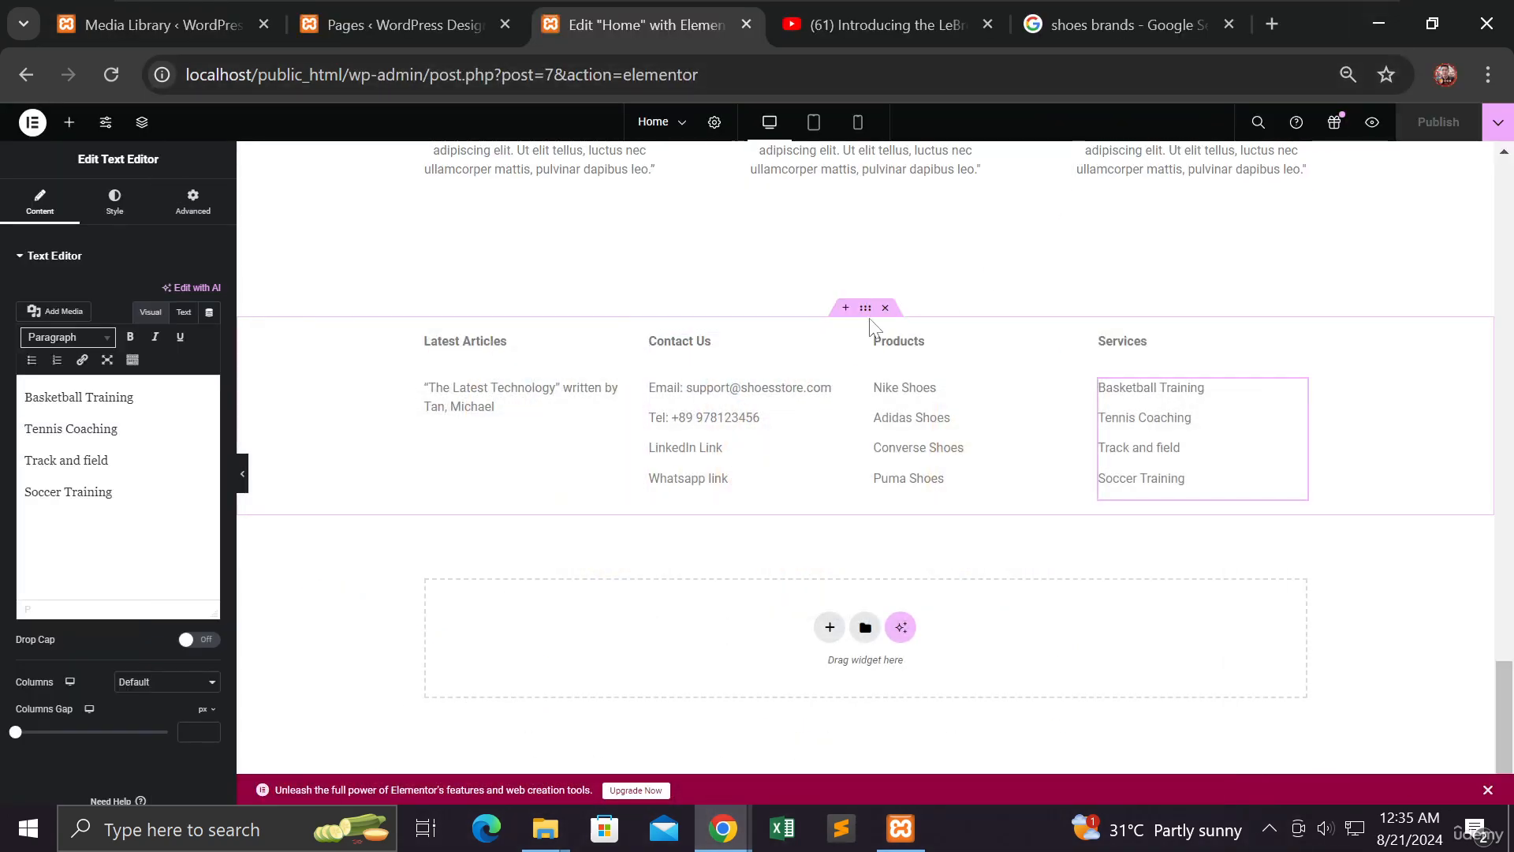
Give the footer container a classic near-black #080808 background colour
click(865, 309)
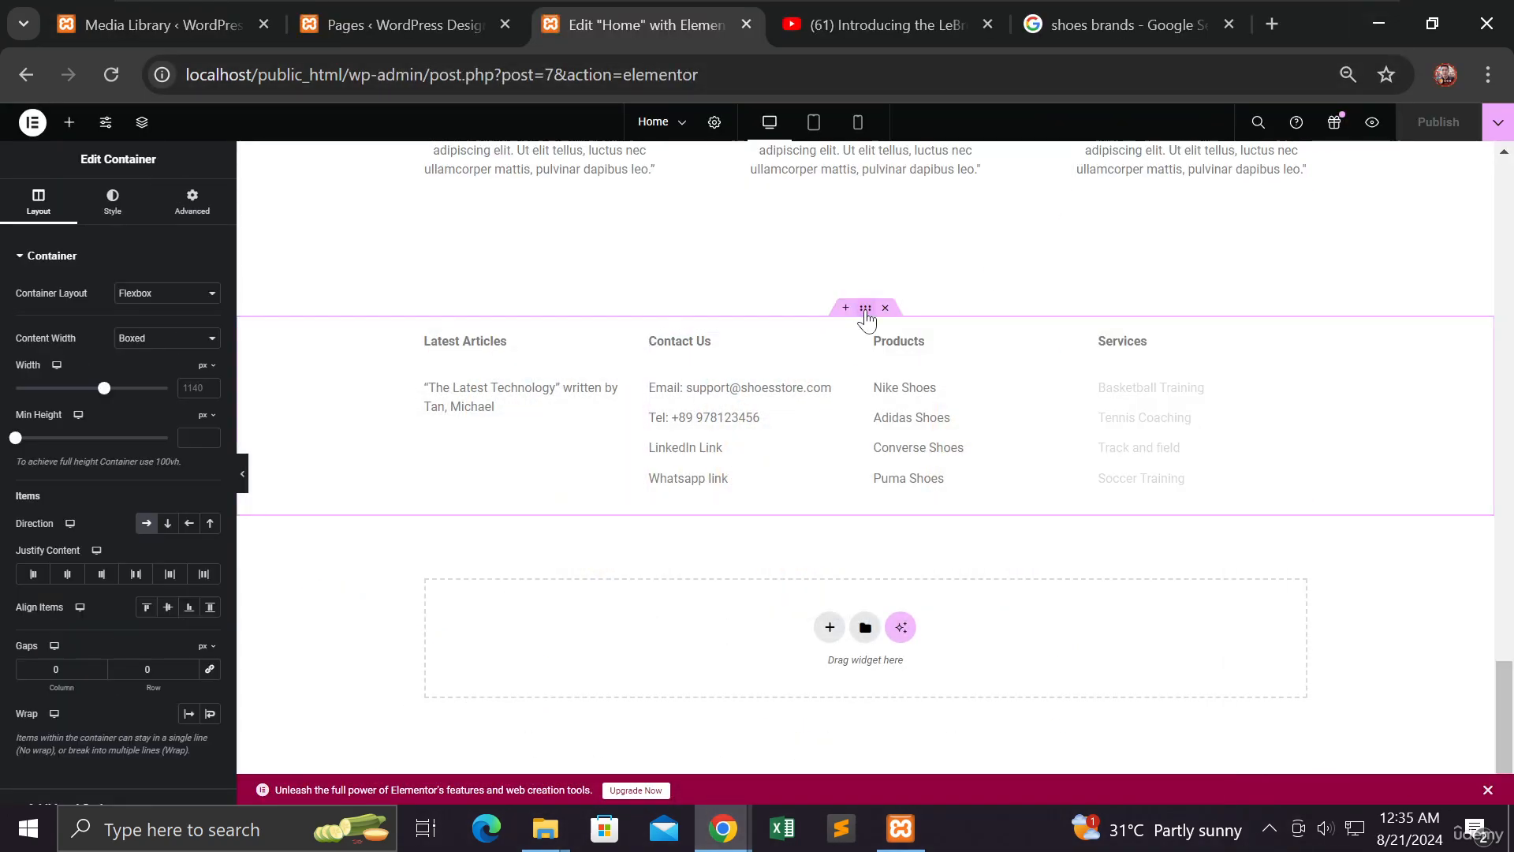
click(110, 203)
click(146, 326)
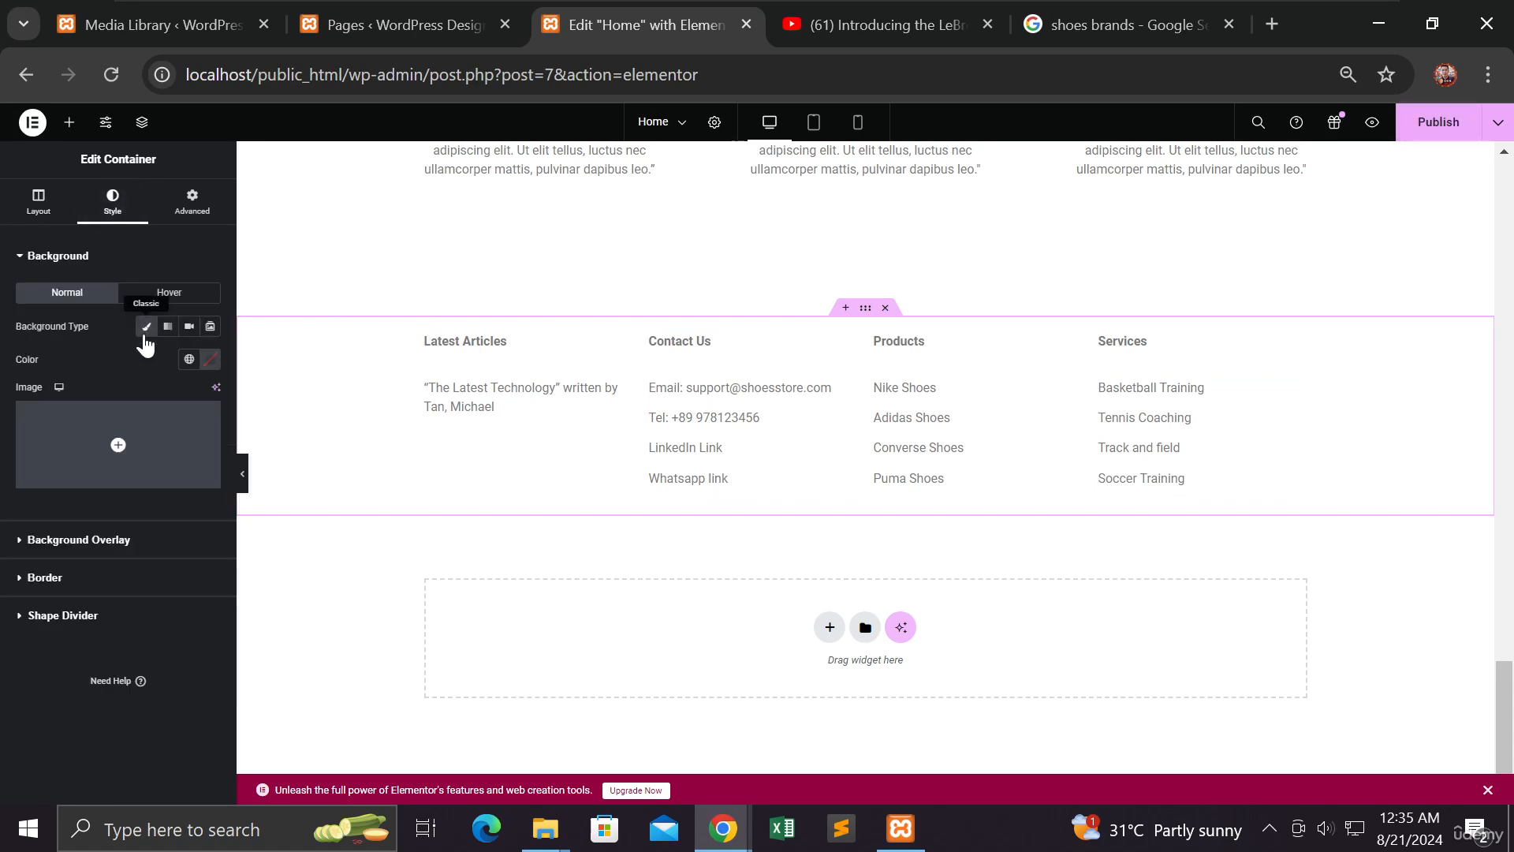
click(210, 359)
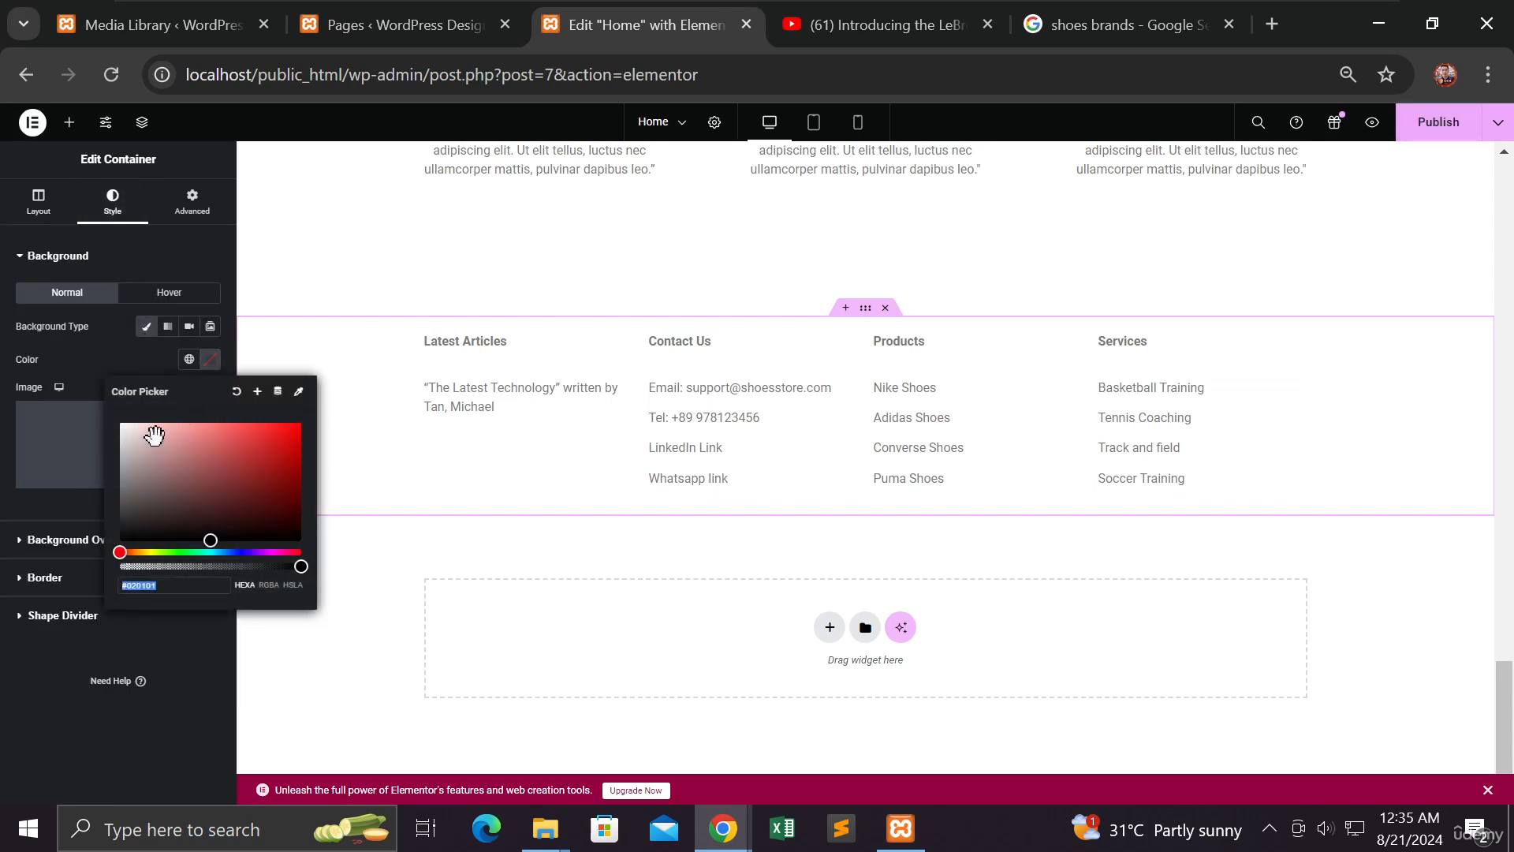
drag(123, 463, 101, 545)
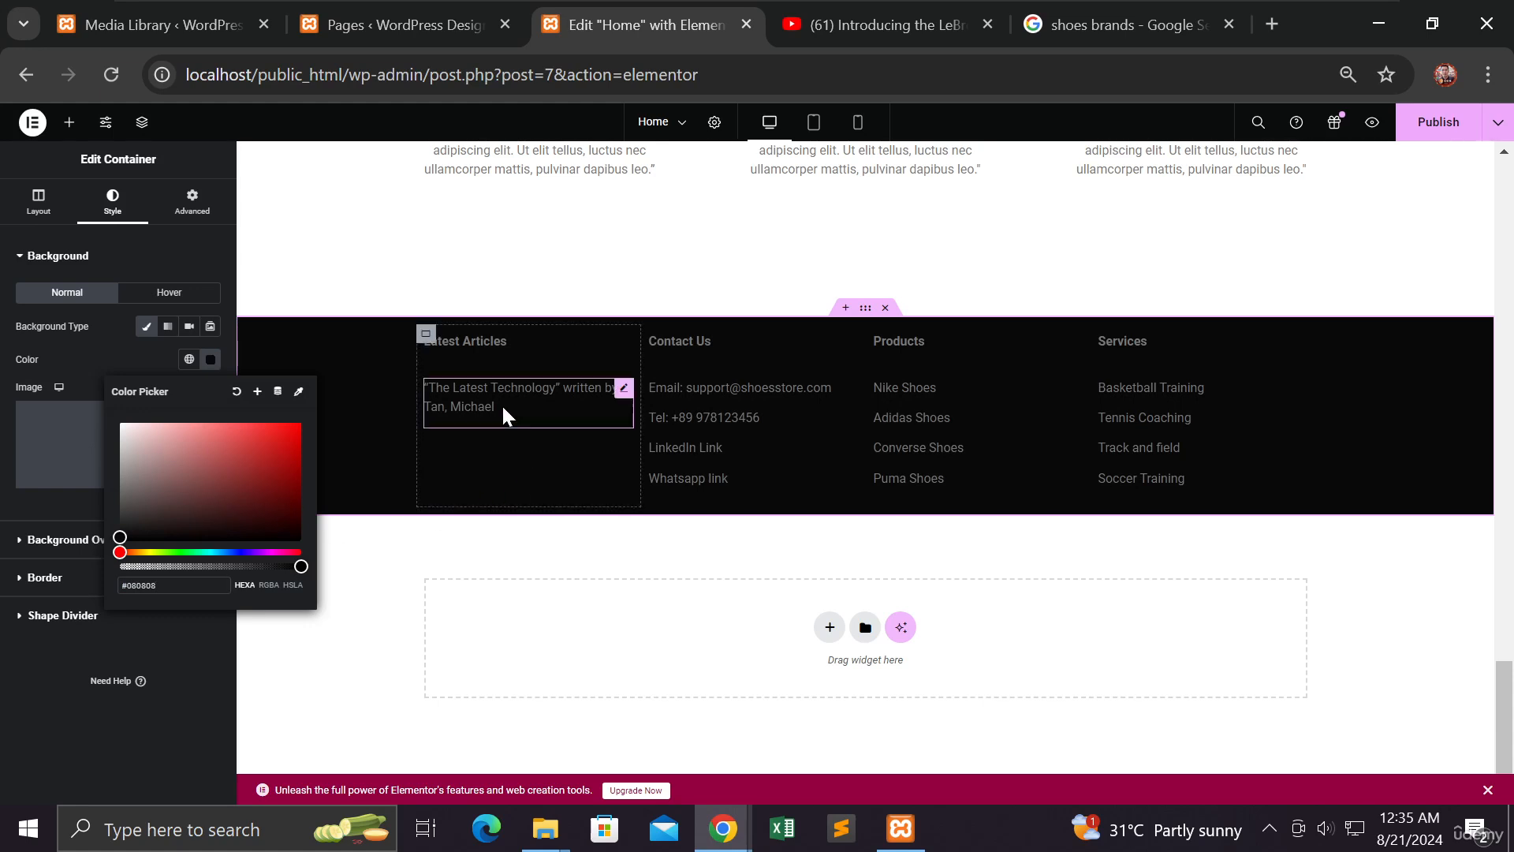
Make the Latest Articles heading and article text white
click(485, 337)
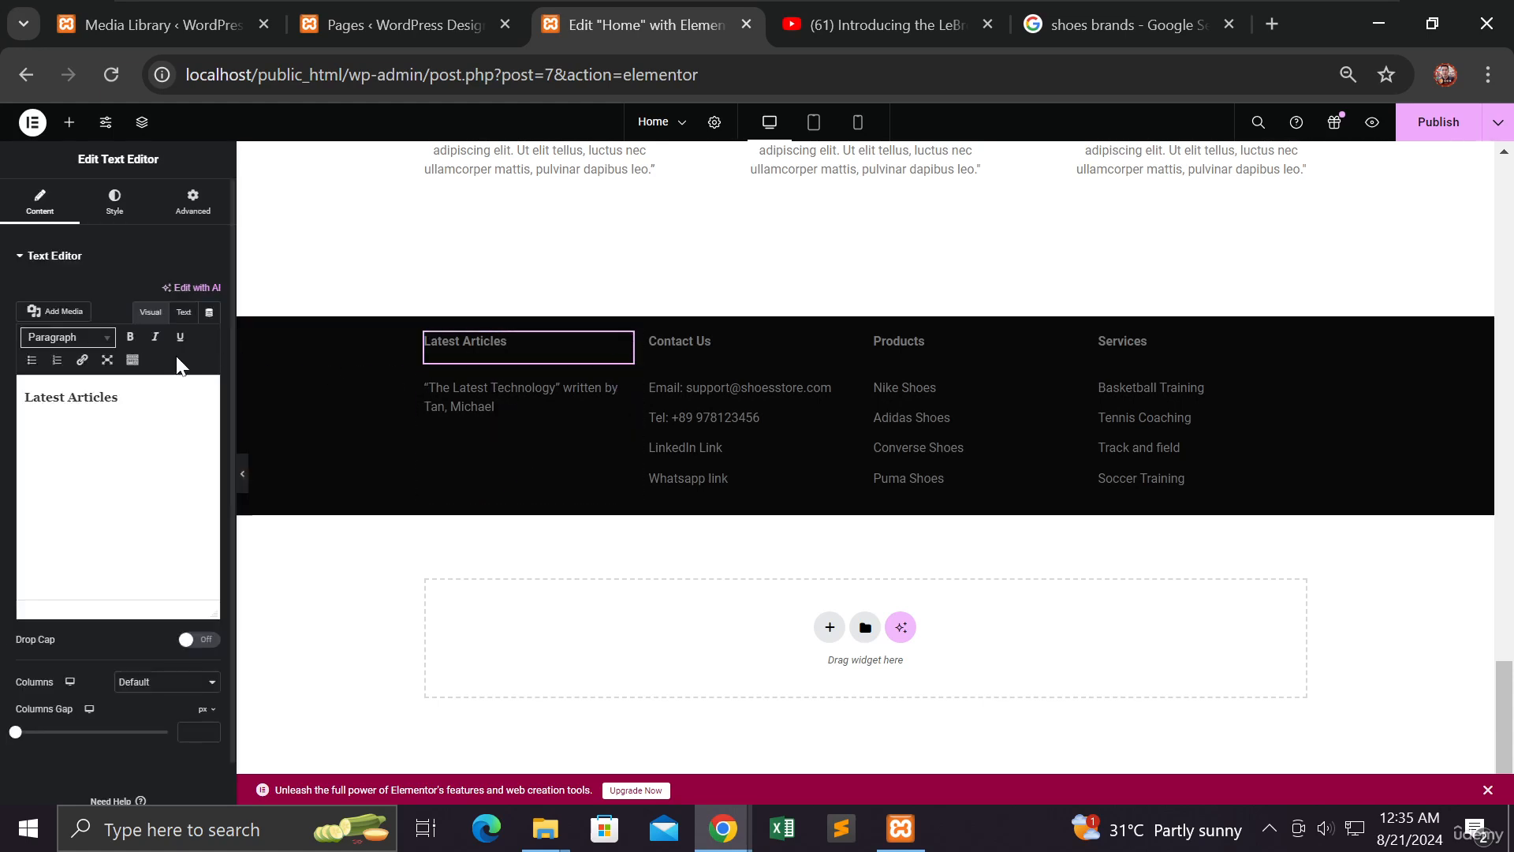
click(117, 202)
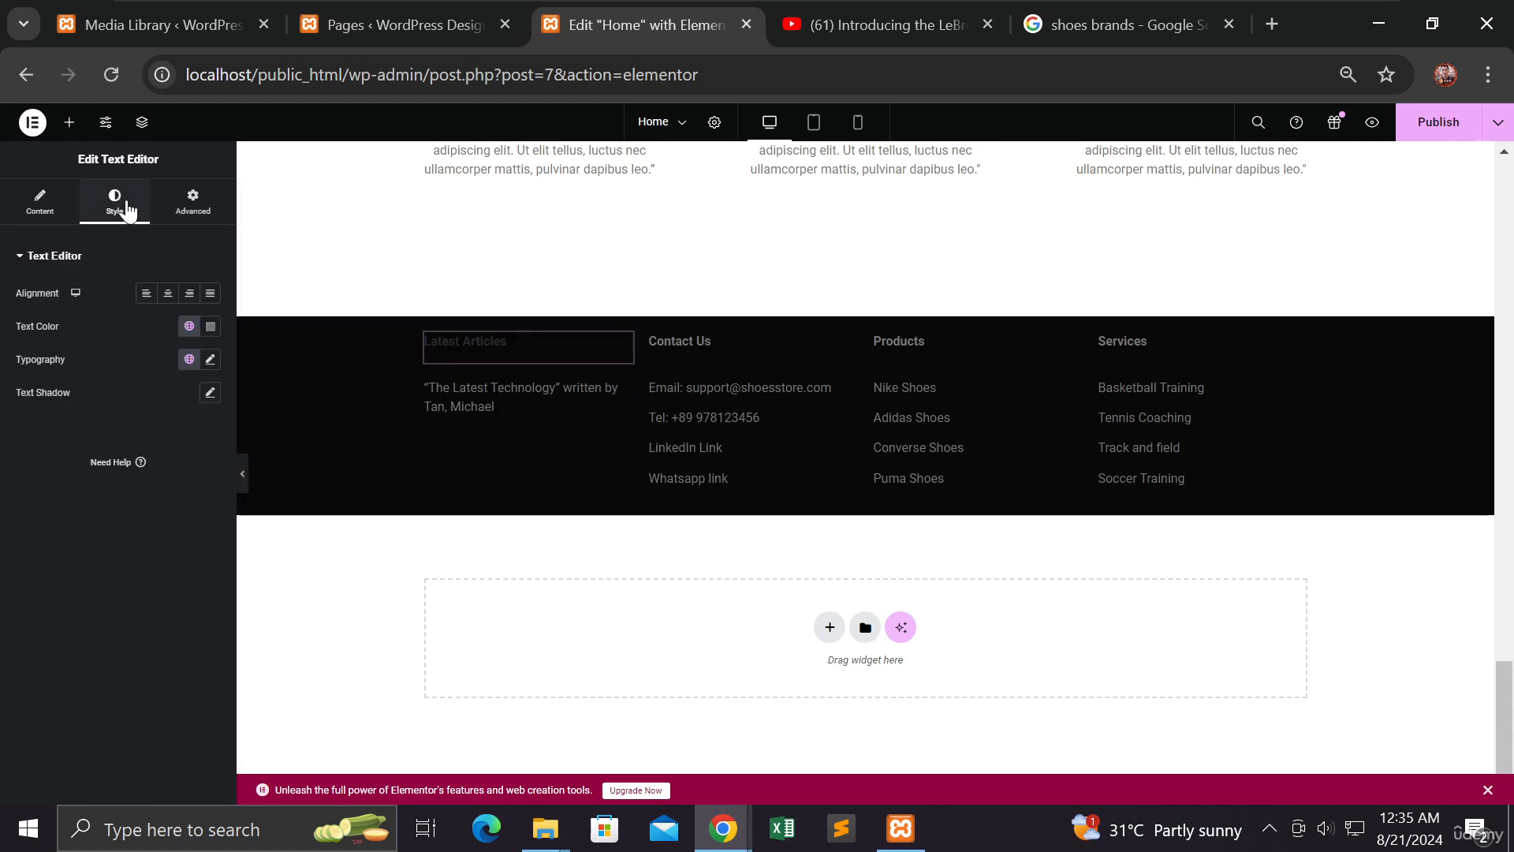
click(211, 327)
drag(116, 398, 113, 389)
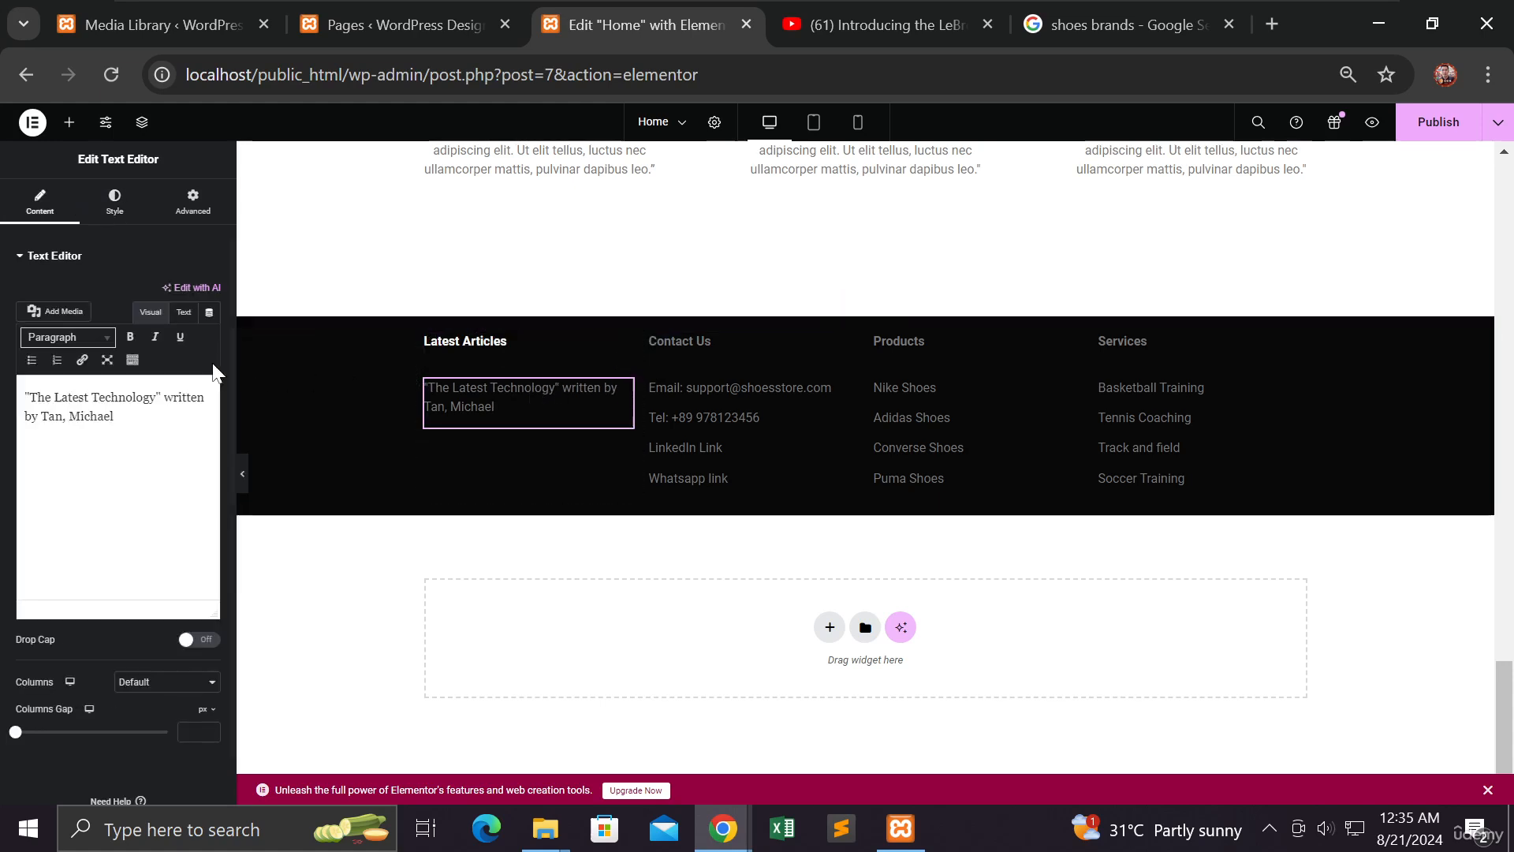
click(117, 202)
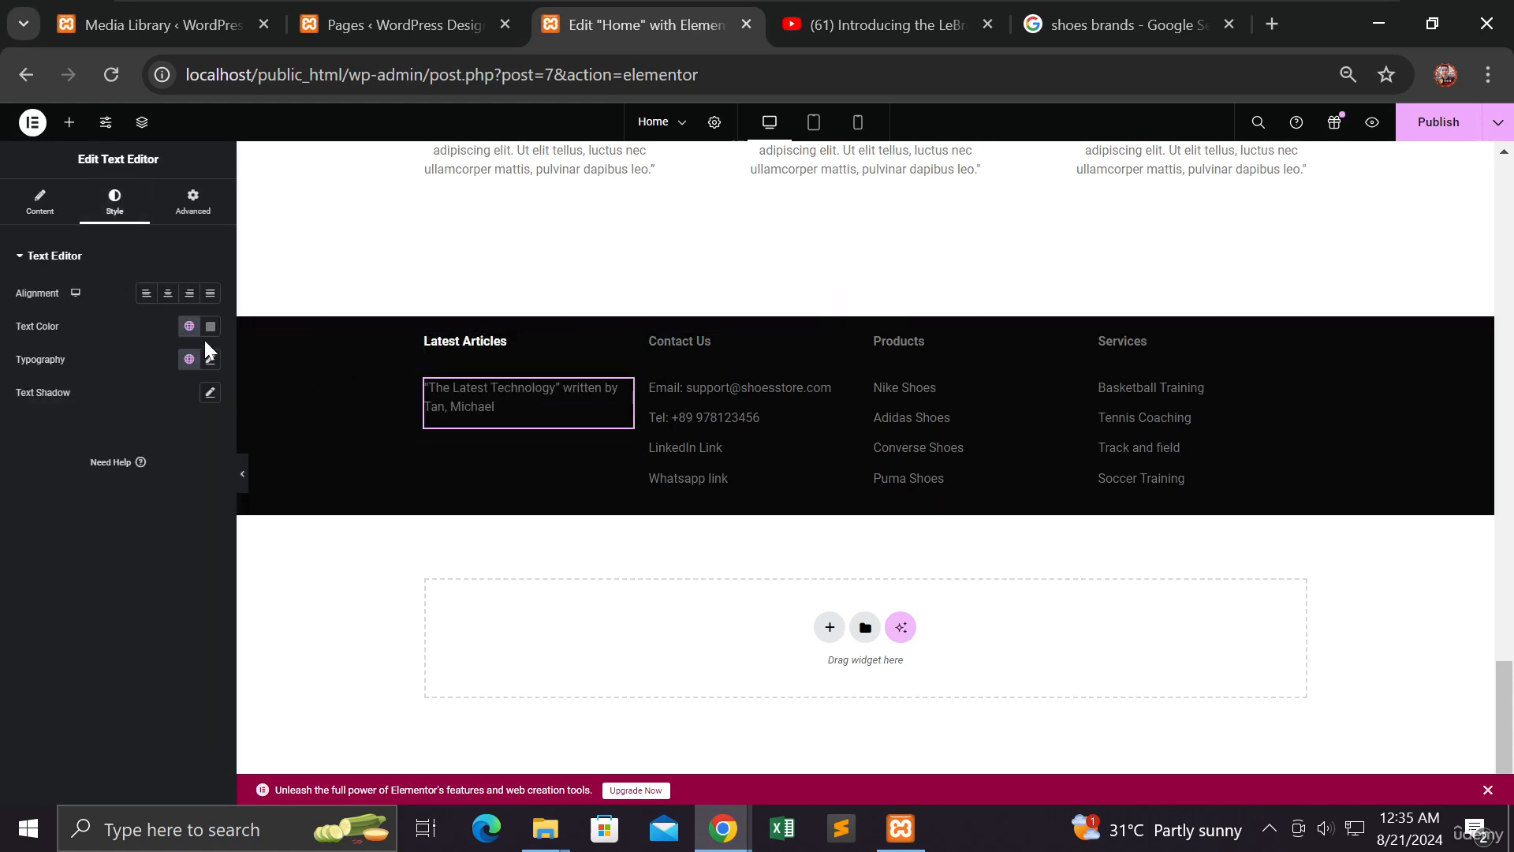
click(210, 326)
drag(120, 425, 120, 392)
Make the Contact Us details text and heading white
click(696, 407)
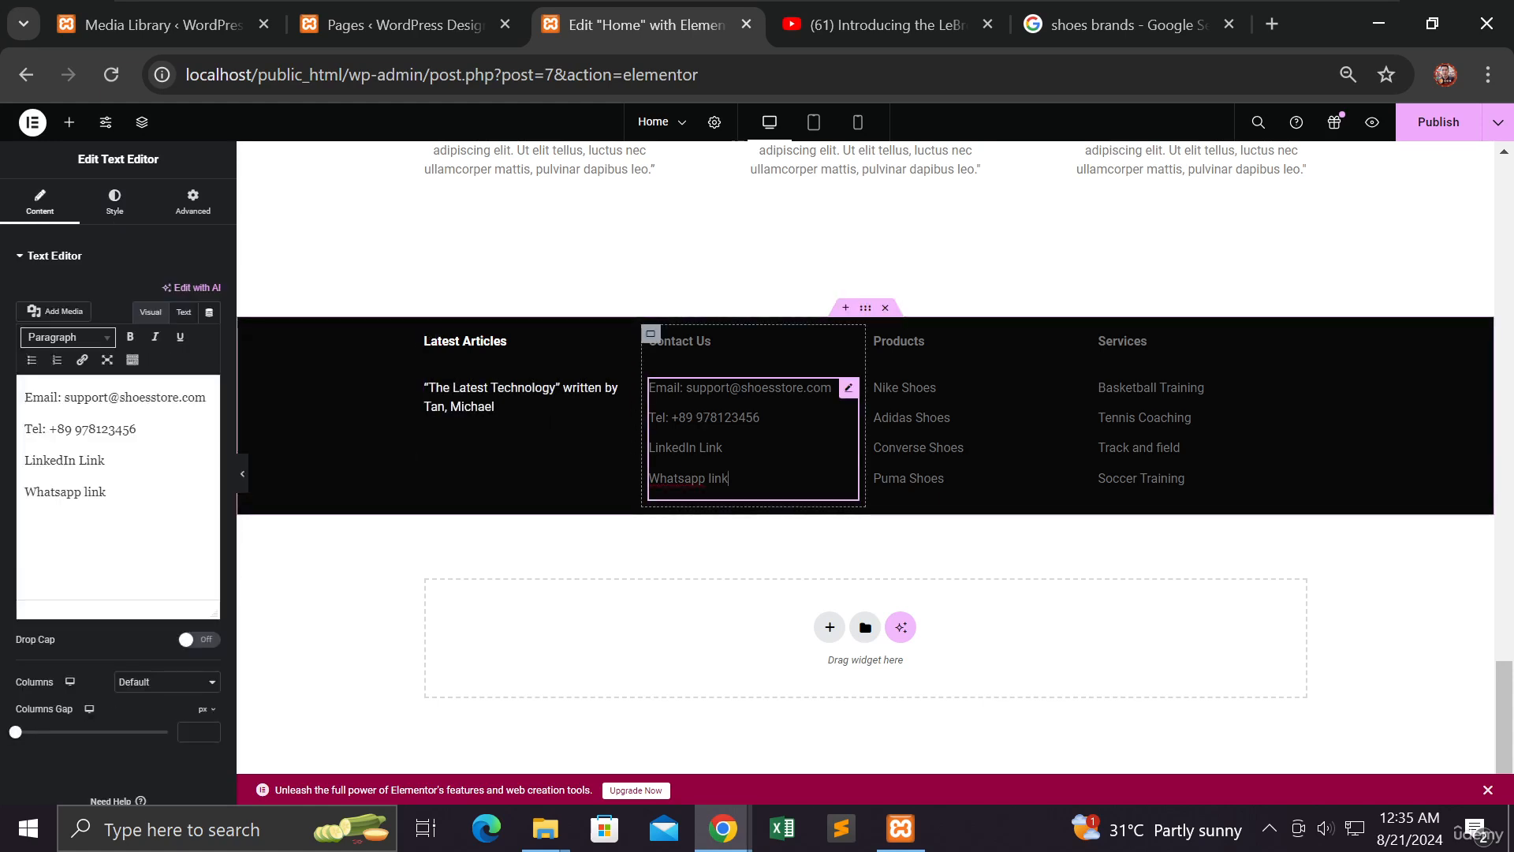
click(114, 207)
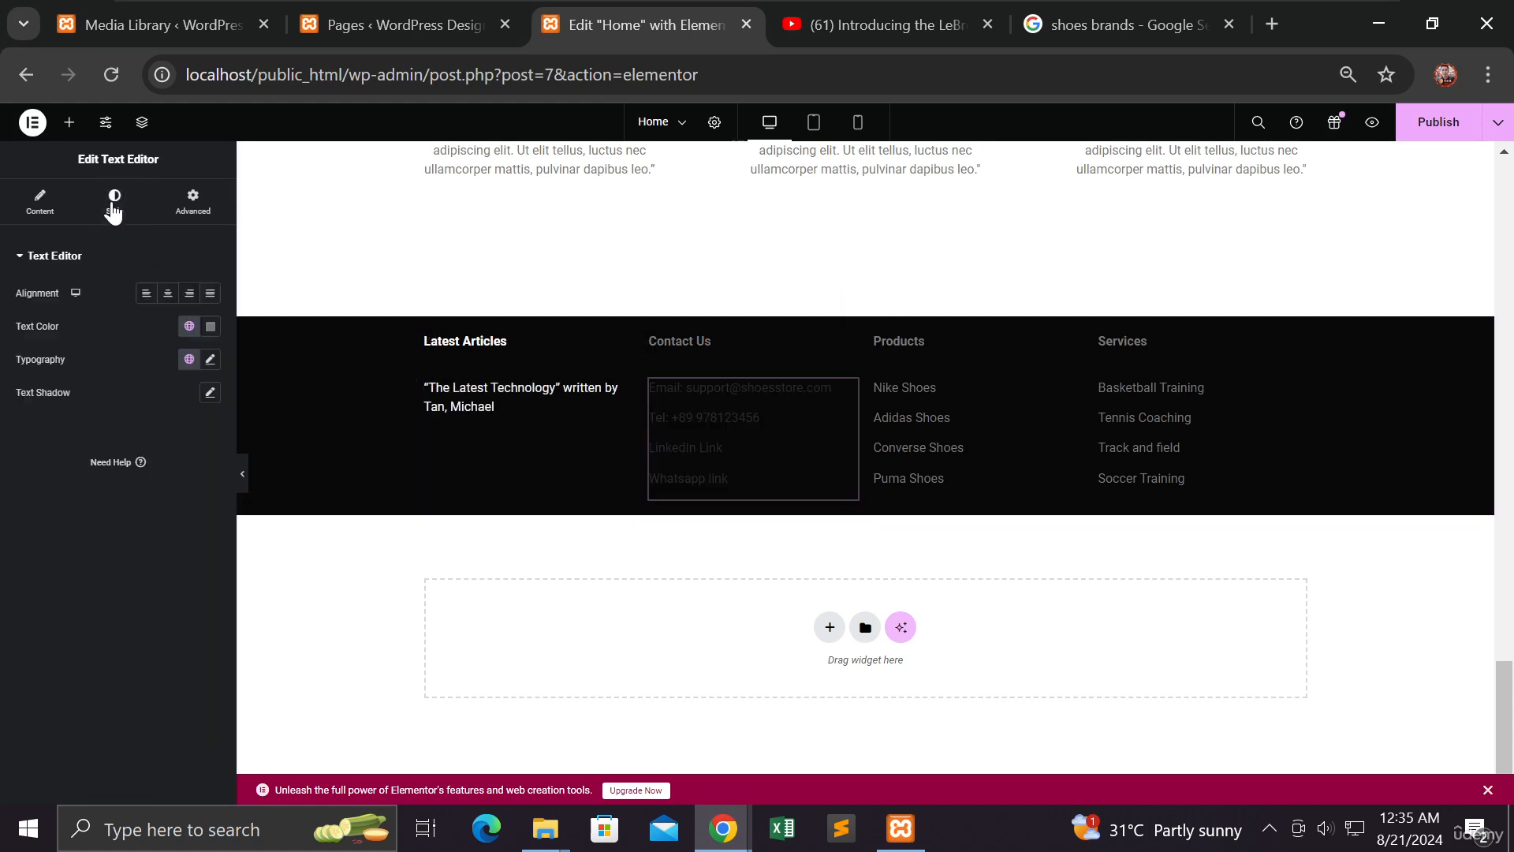
click(211, 328)
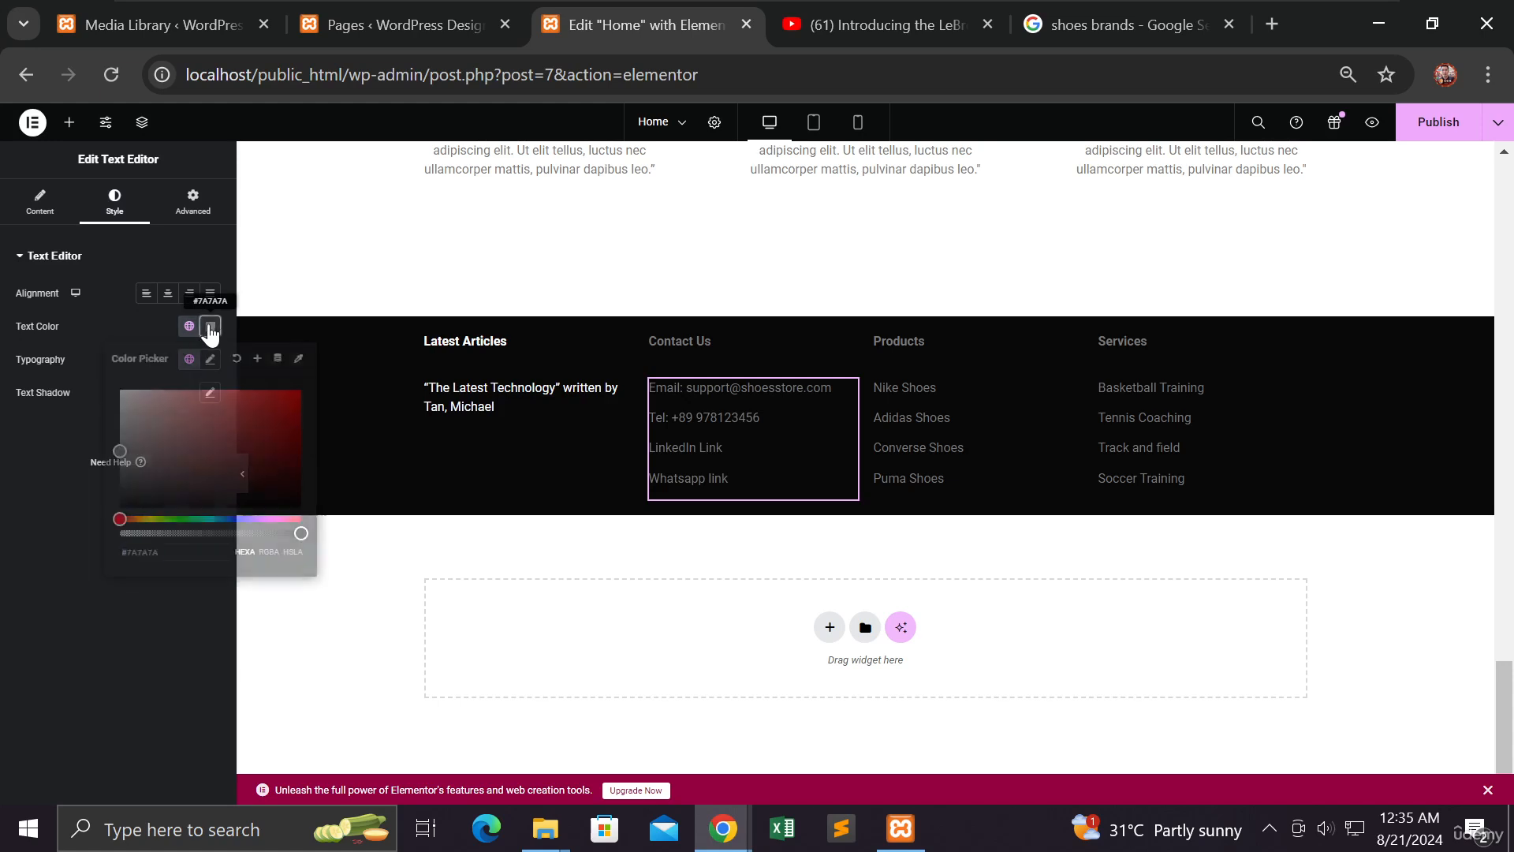
click(120, 390)
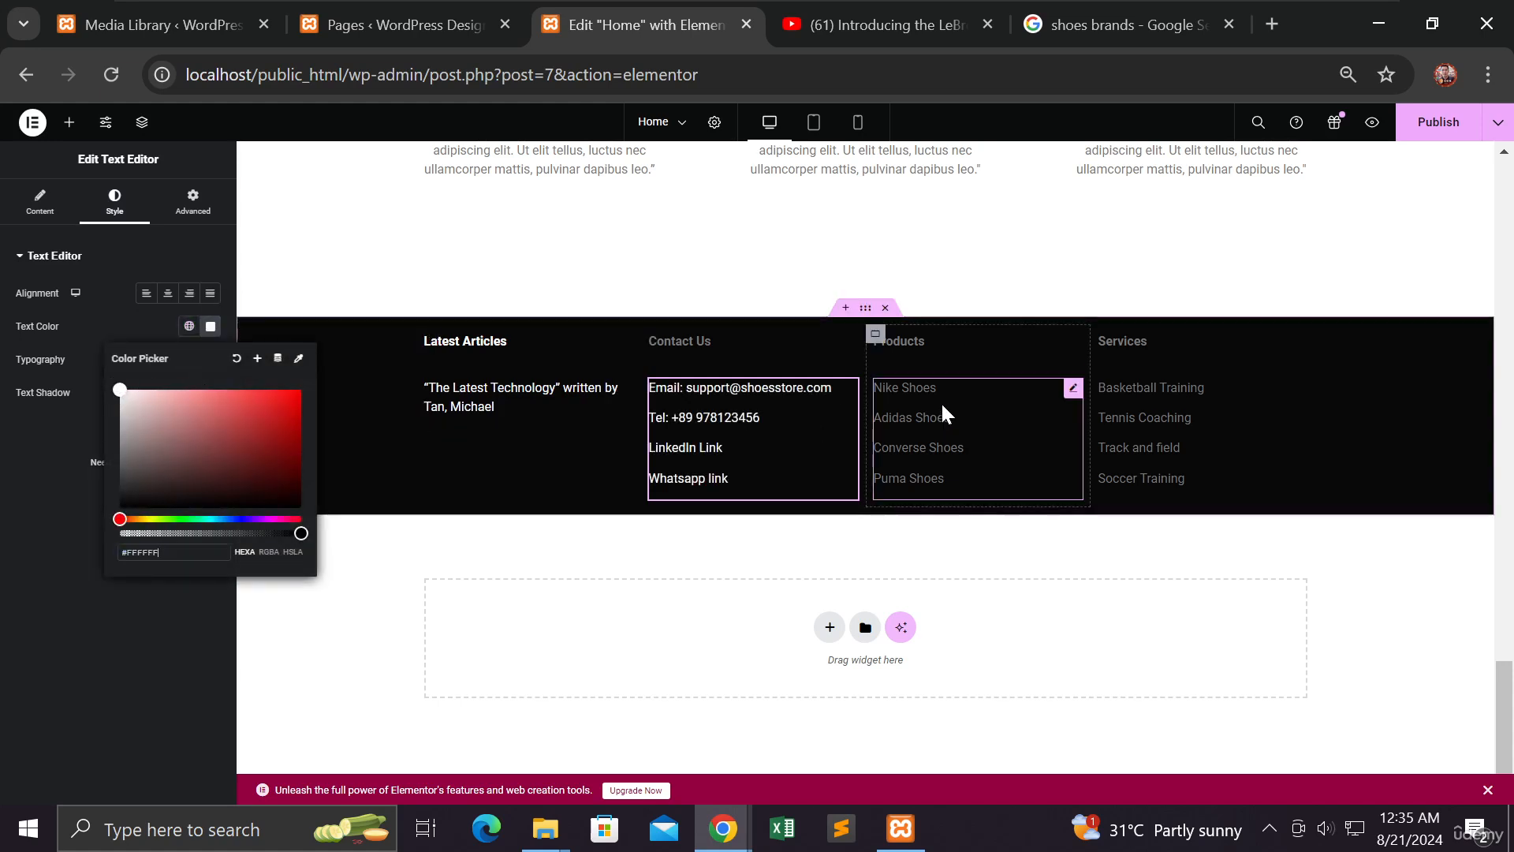
click(694, 337)
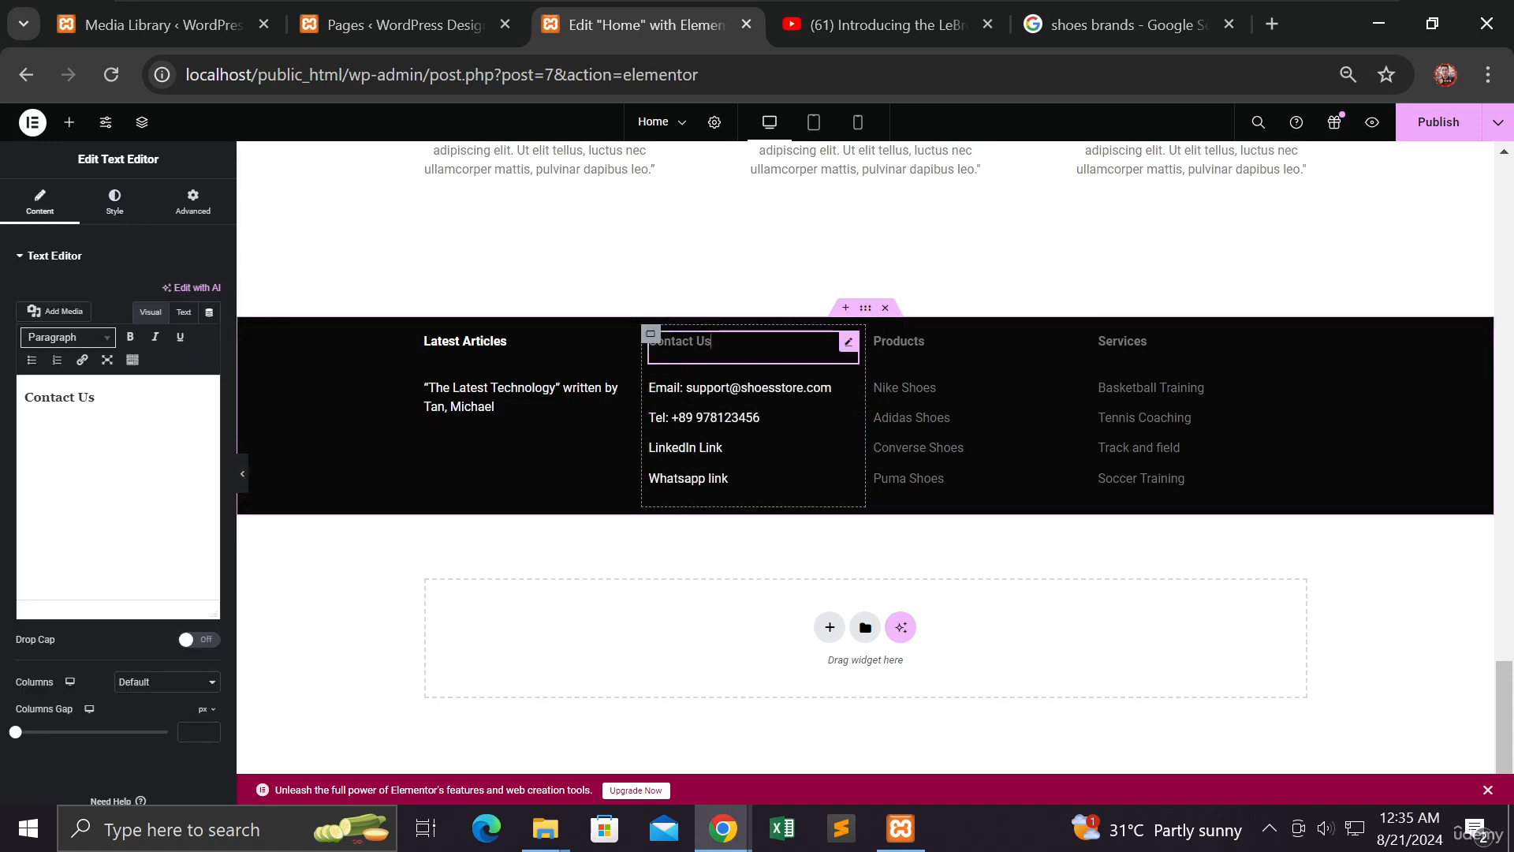
click(115, 203)
click(211, 328)
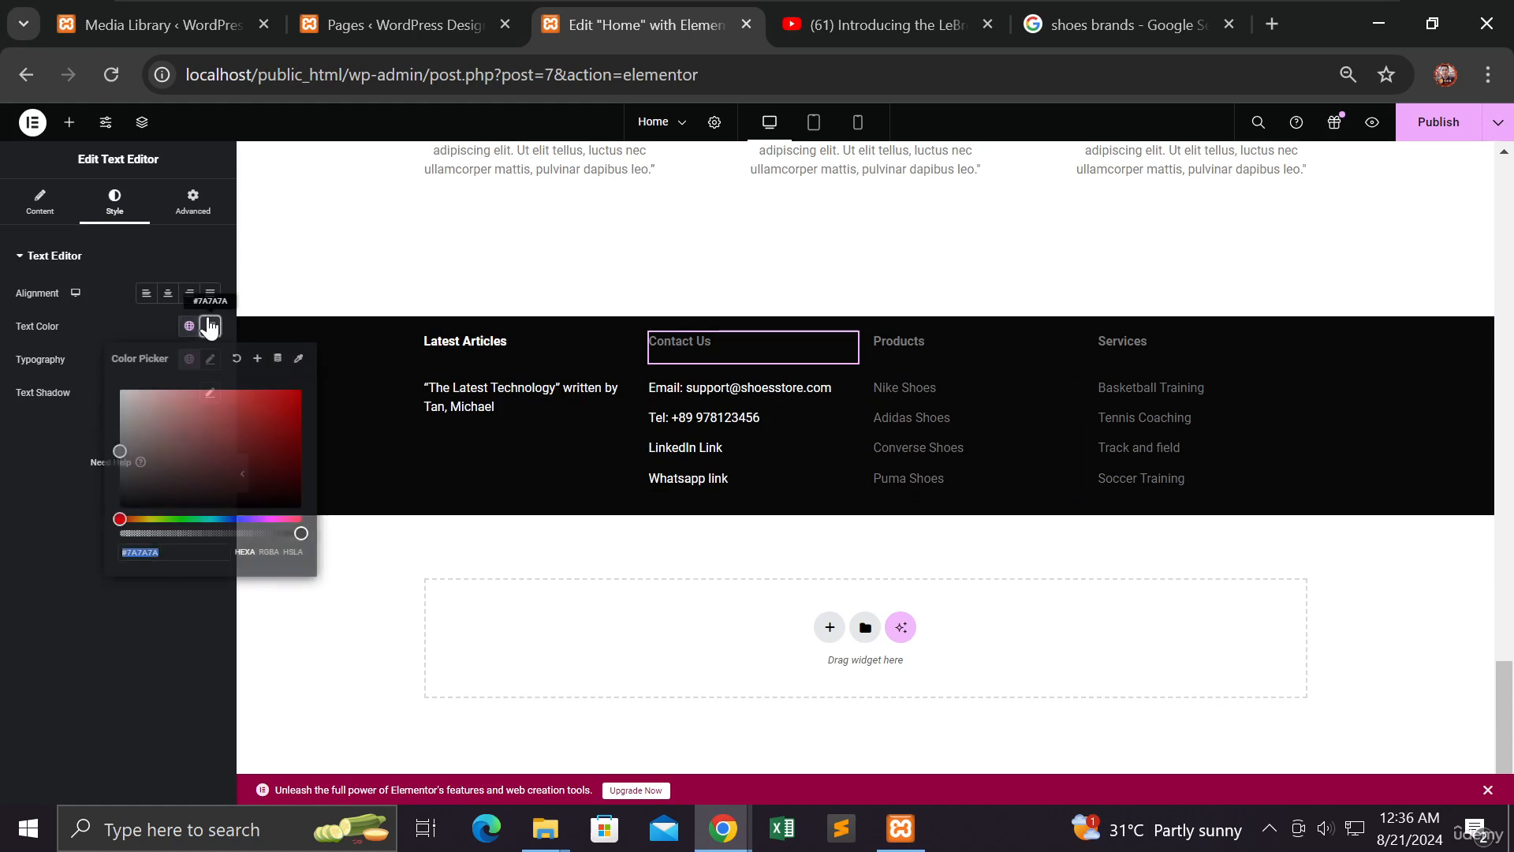
click(118, 391)
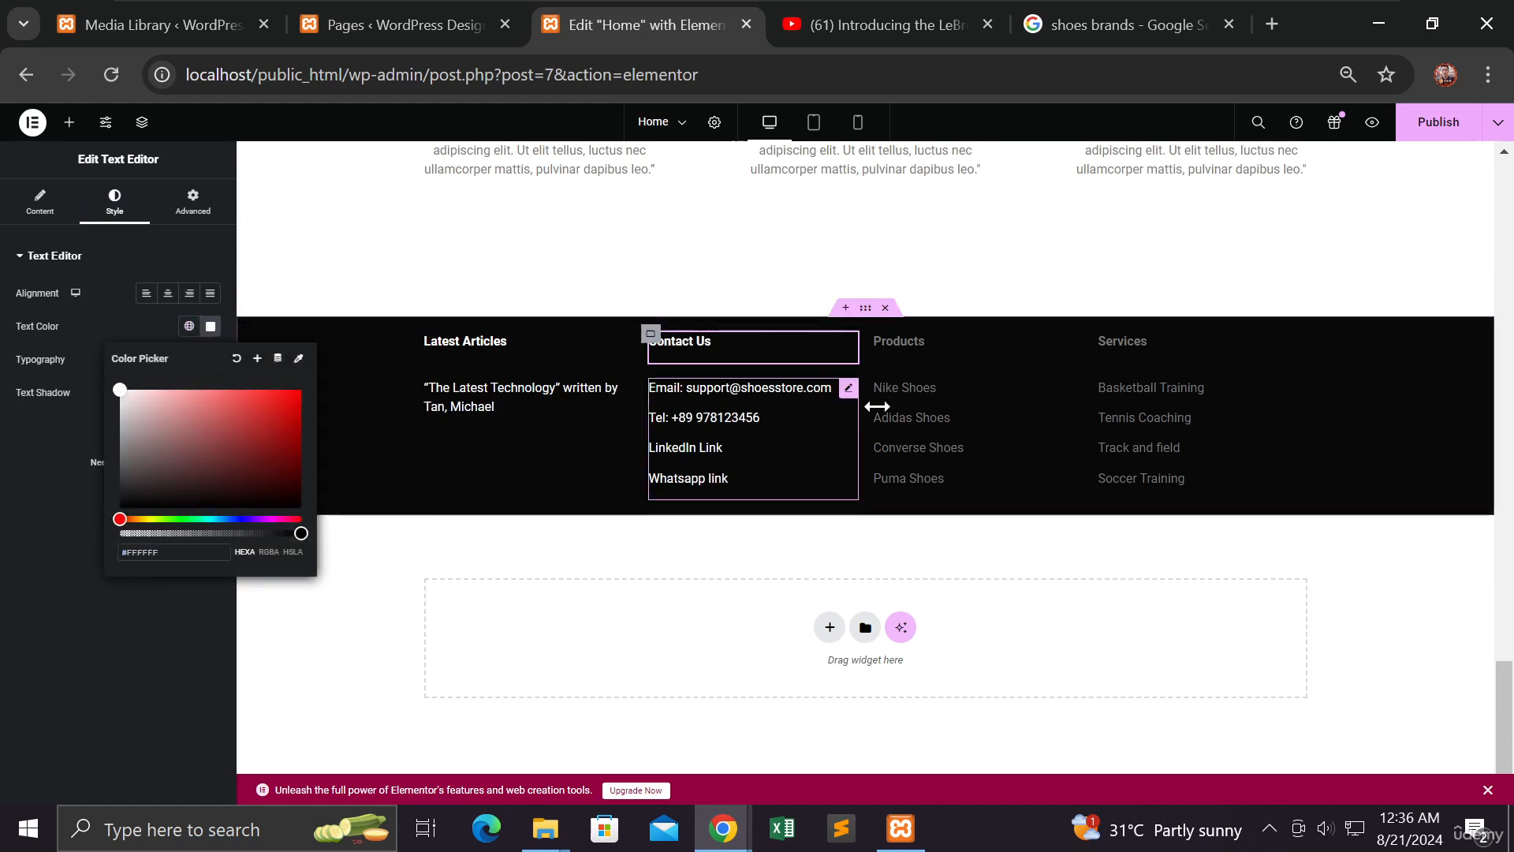
Set the Products heading and shoe brand list text to near-white
click(901, 345)
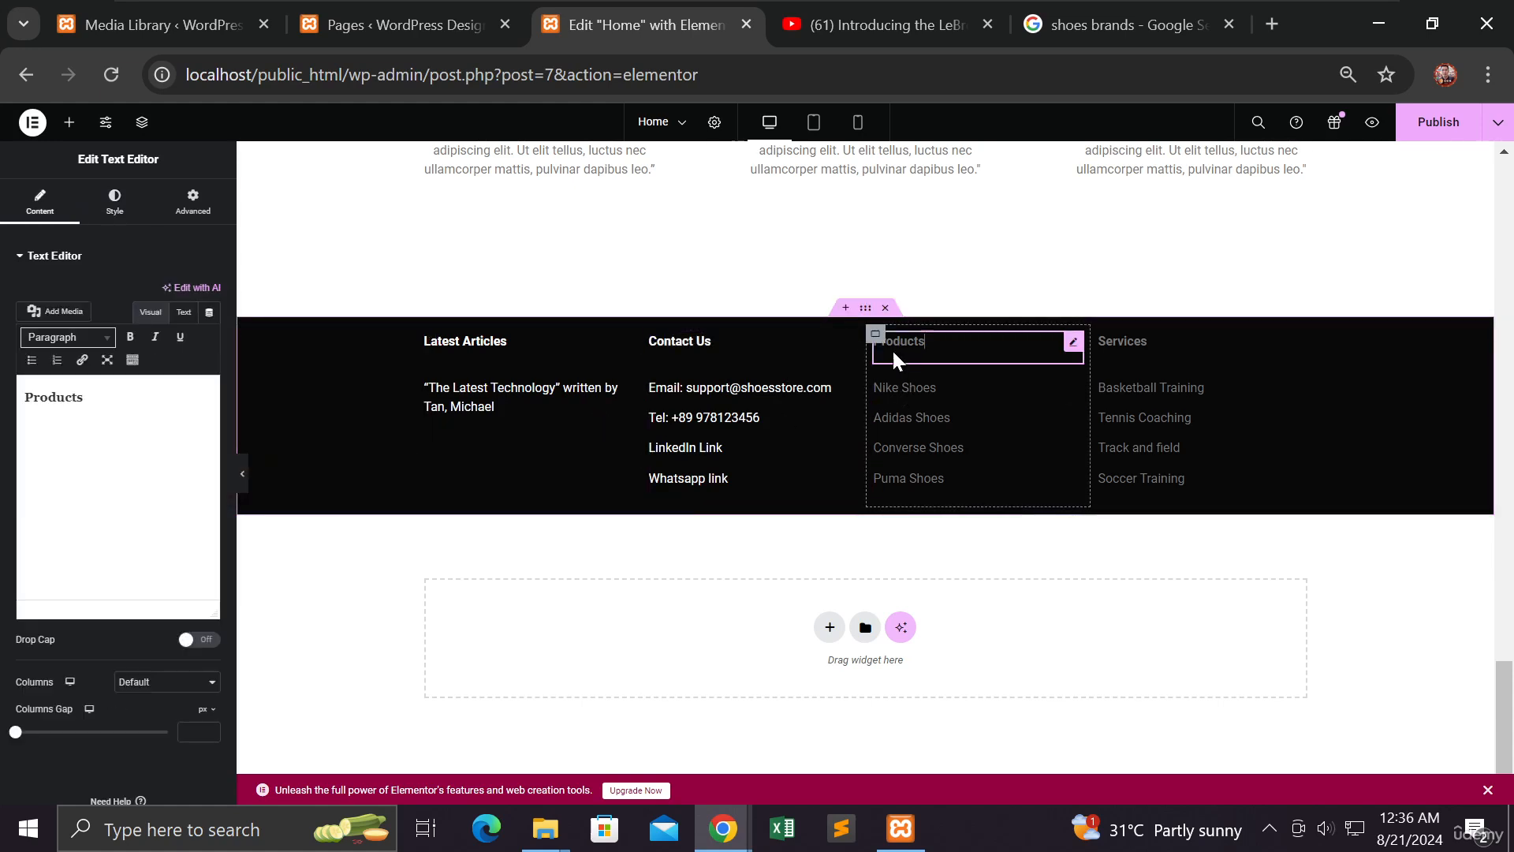
click(115, 207)
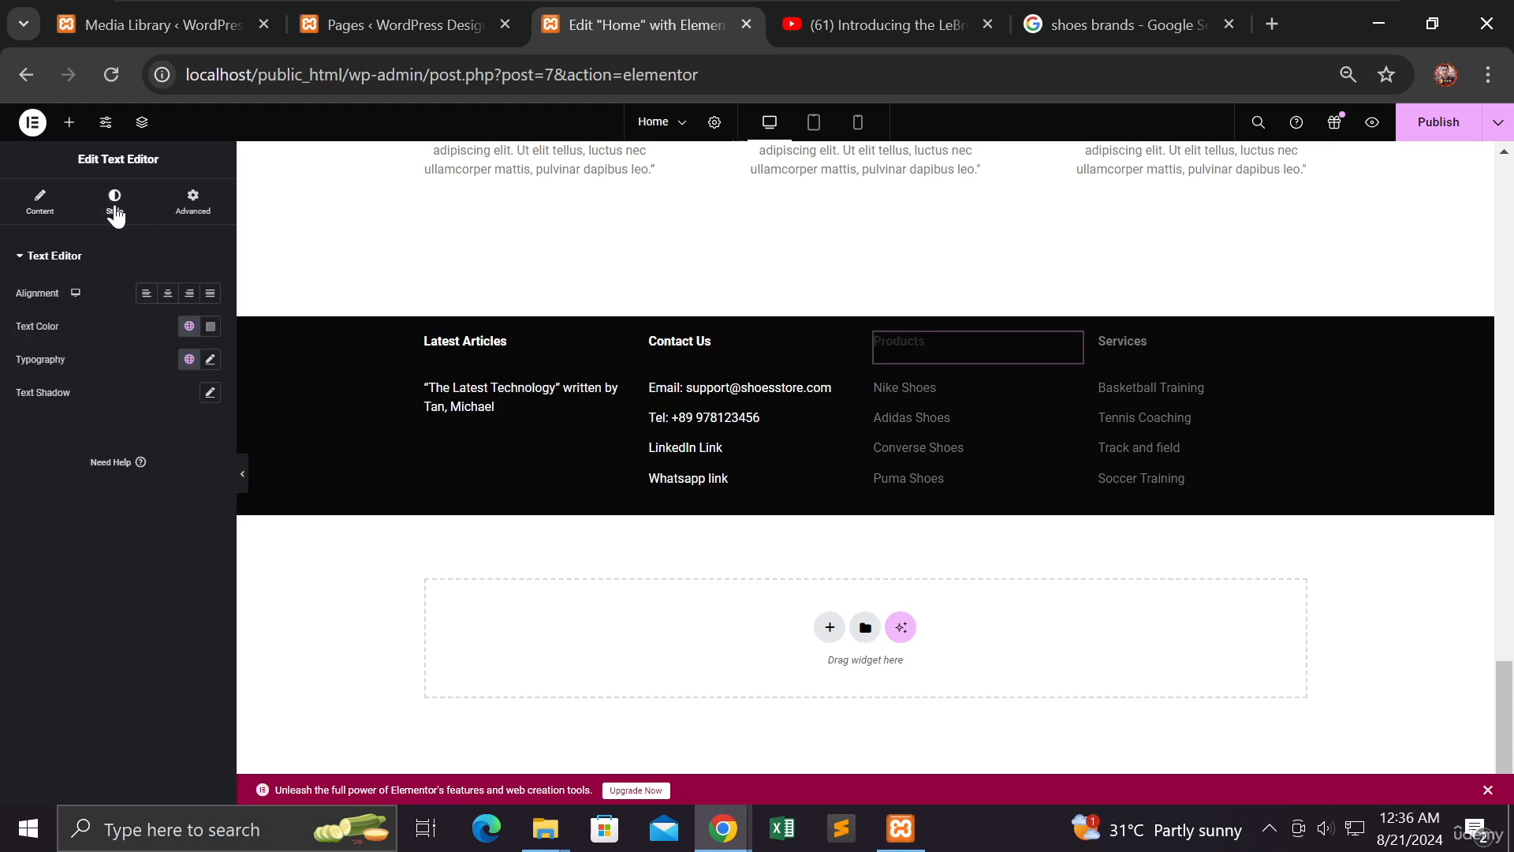
click(210, 327)
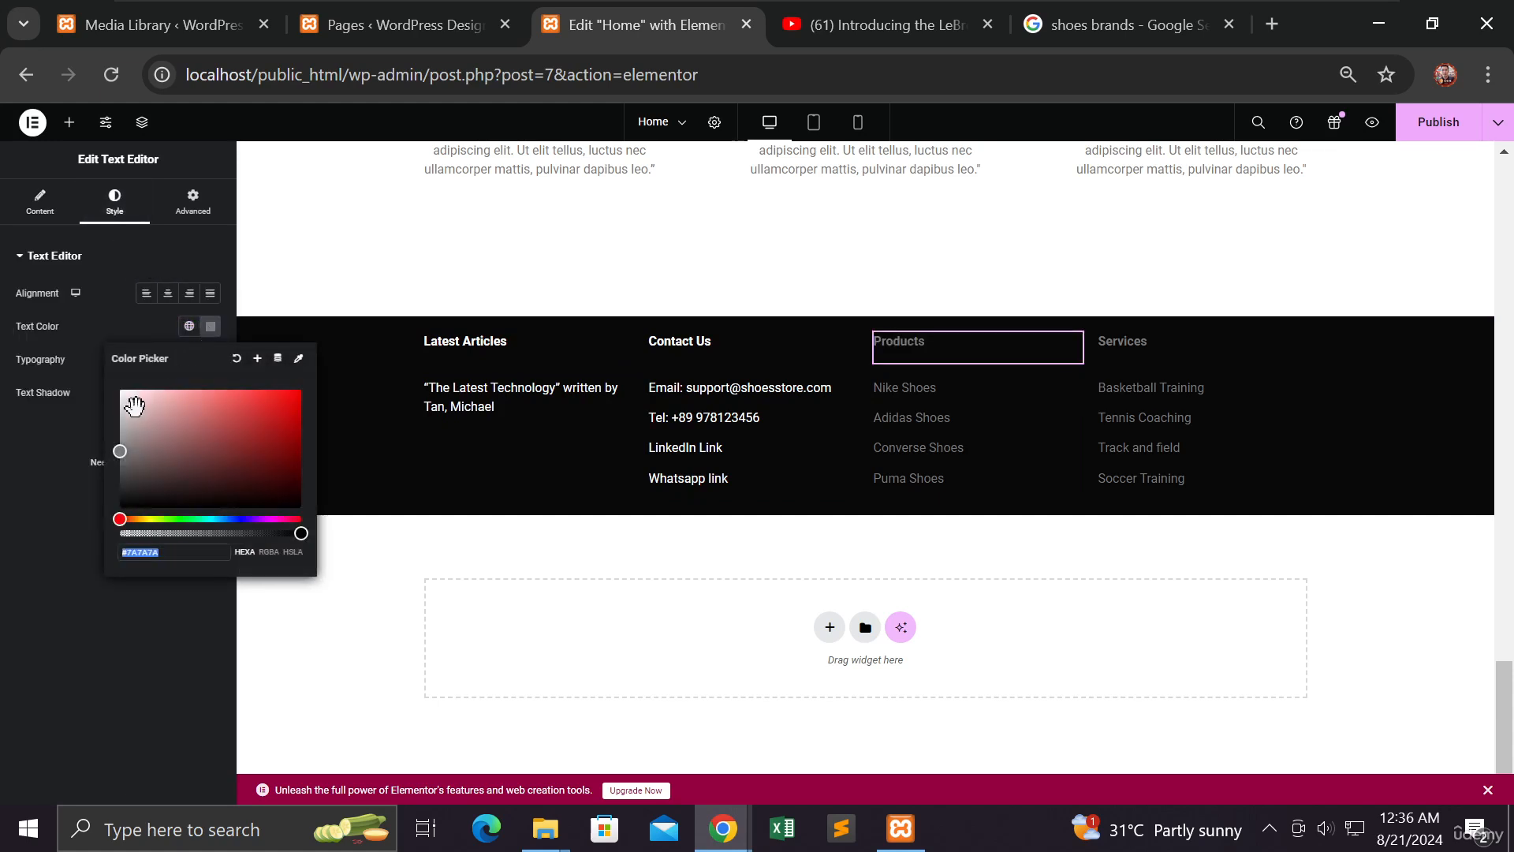
click(930, 436)
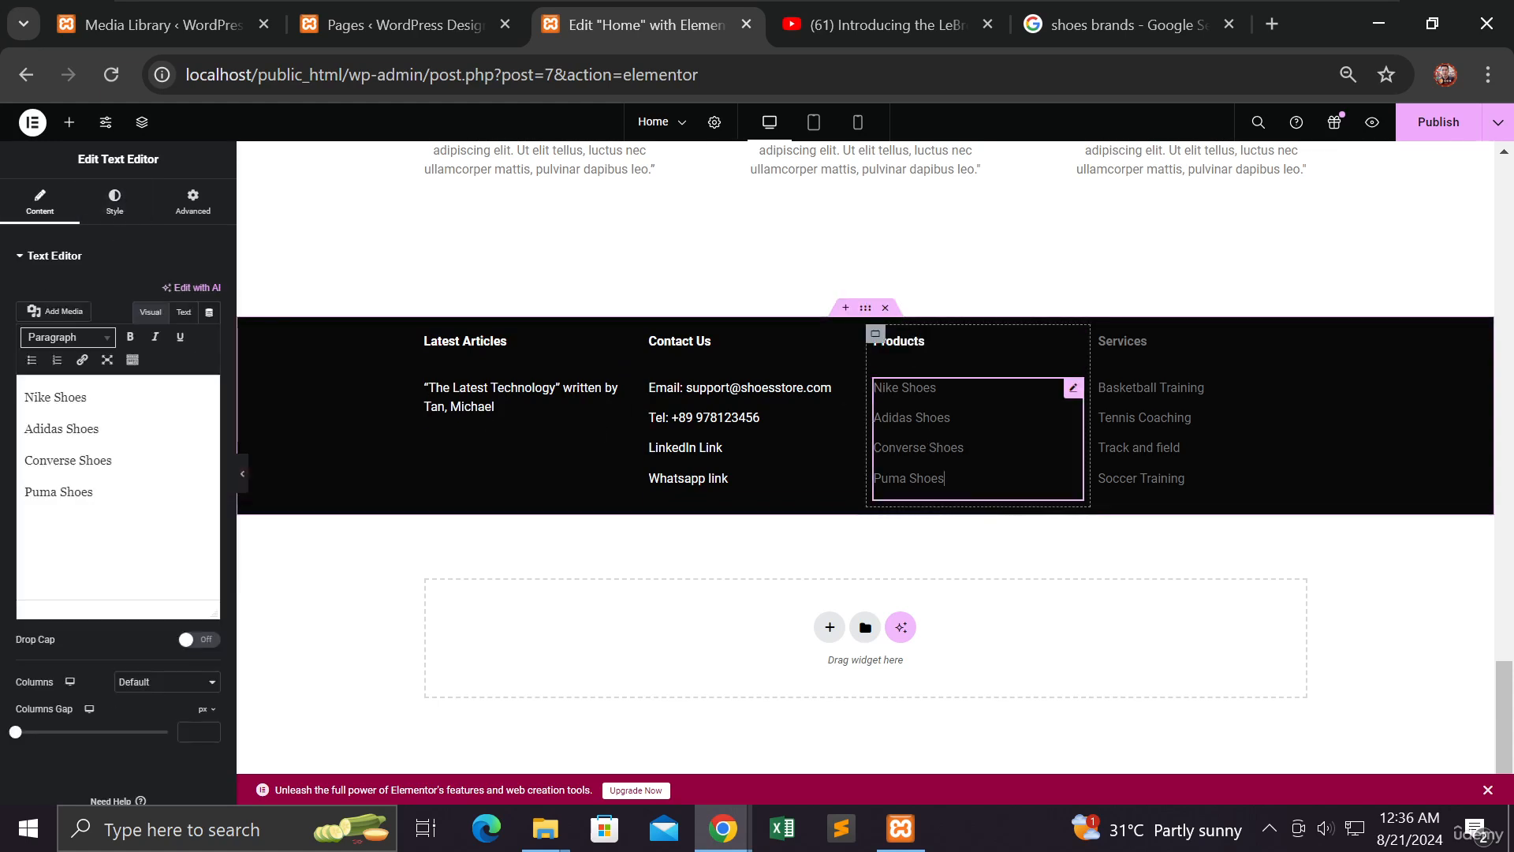
click(115, 202)
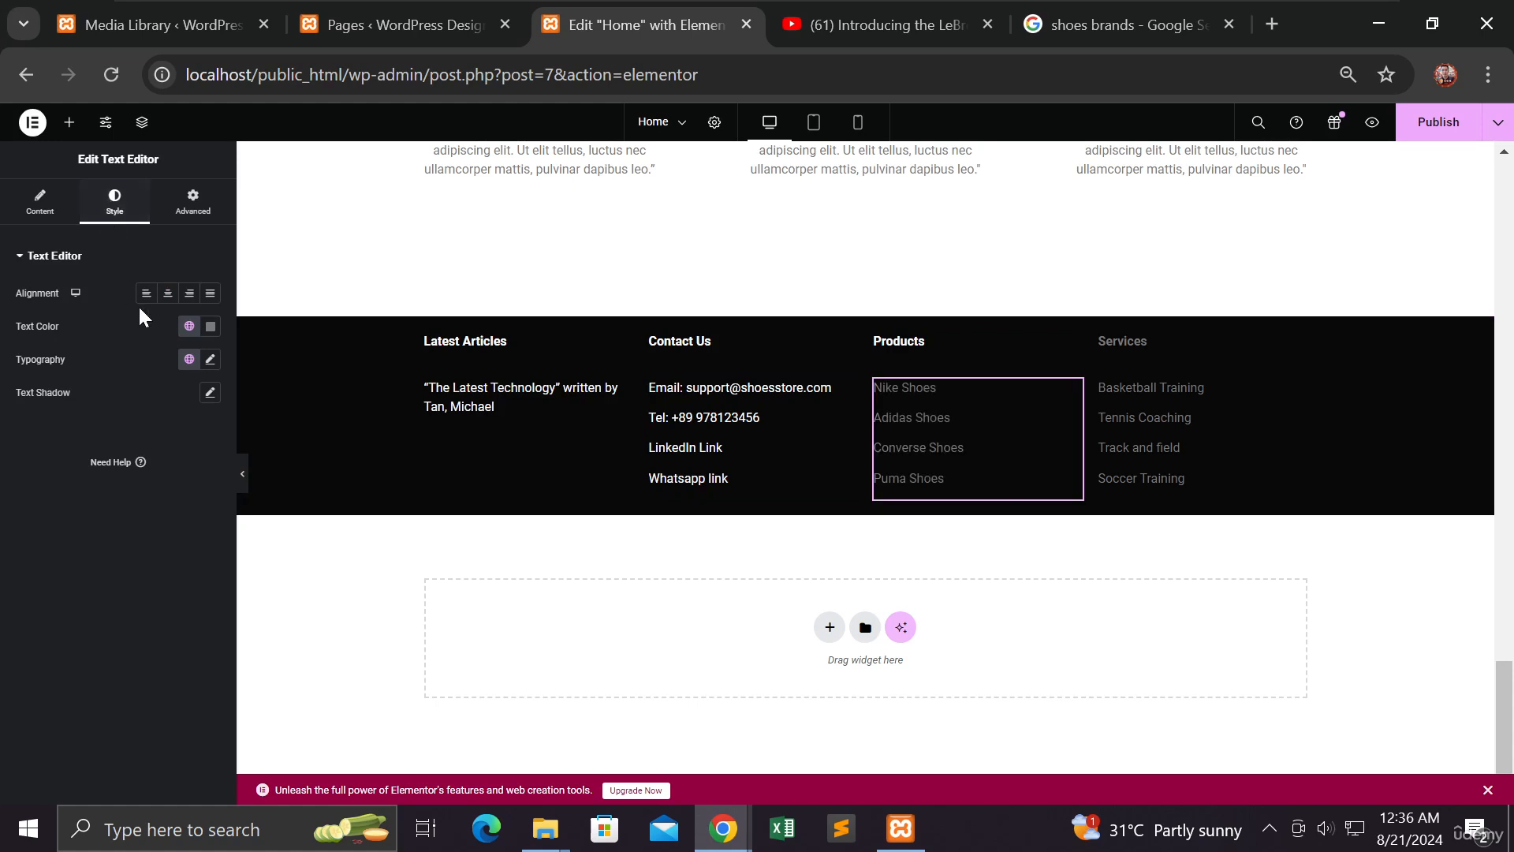
click(210, 326)
drag(155, 402, 110, 398)
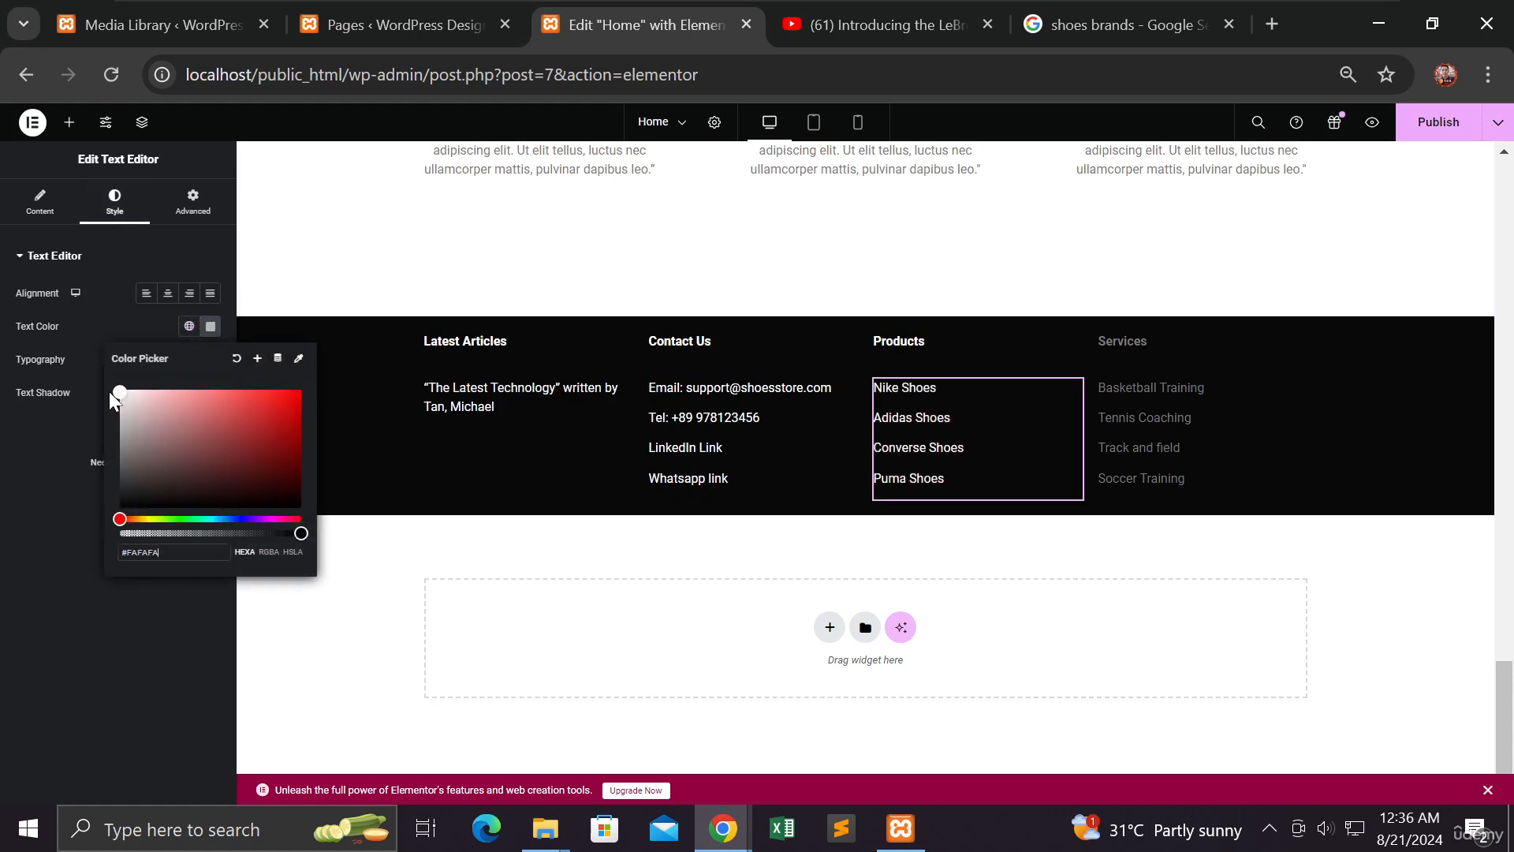
Turn the Services heading and training list text white
click(1125, 356)
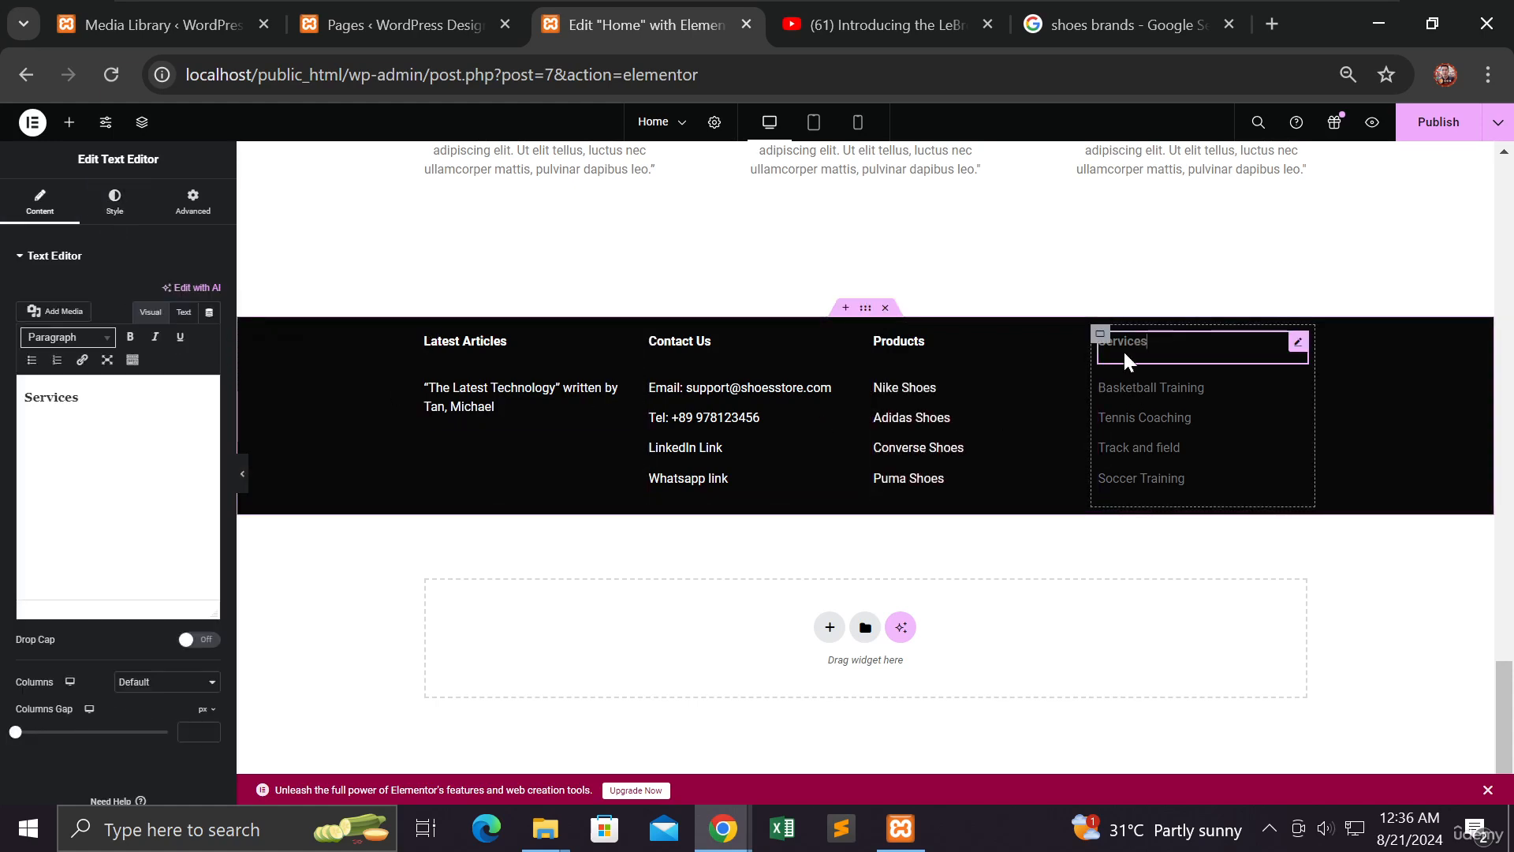
click(116, 210)
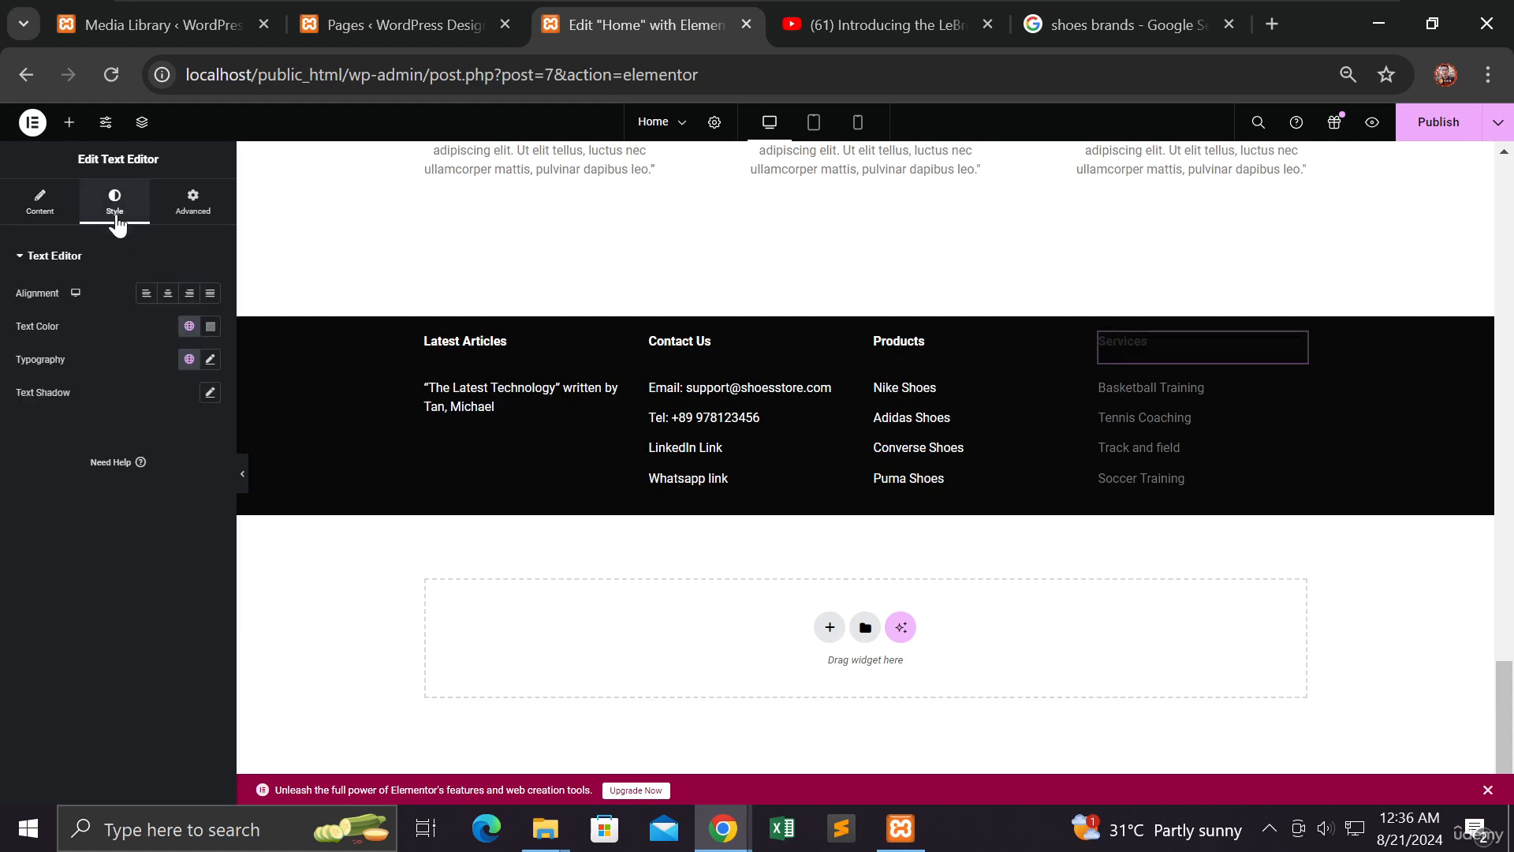
click(209, 327)
click(1137, 357)
click(210, 326)
drag(159, 389, 120, 391)
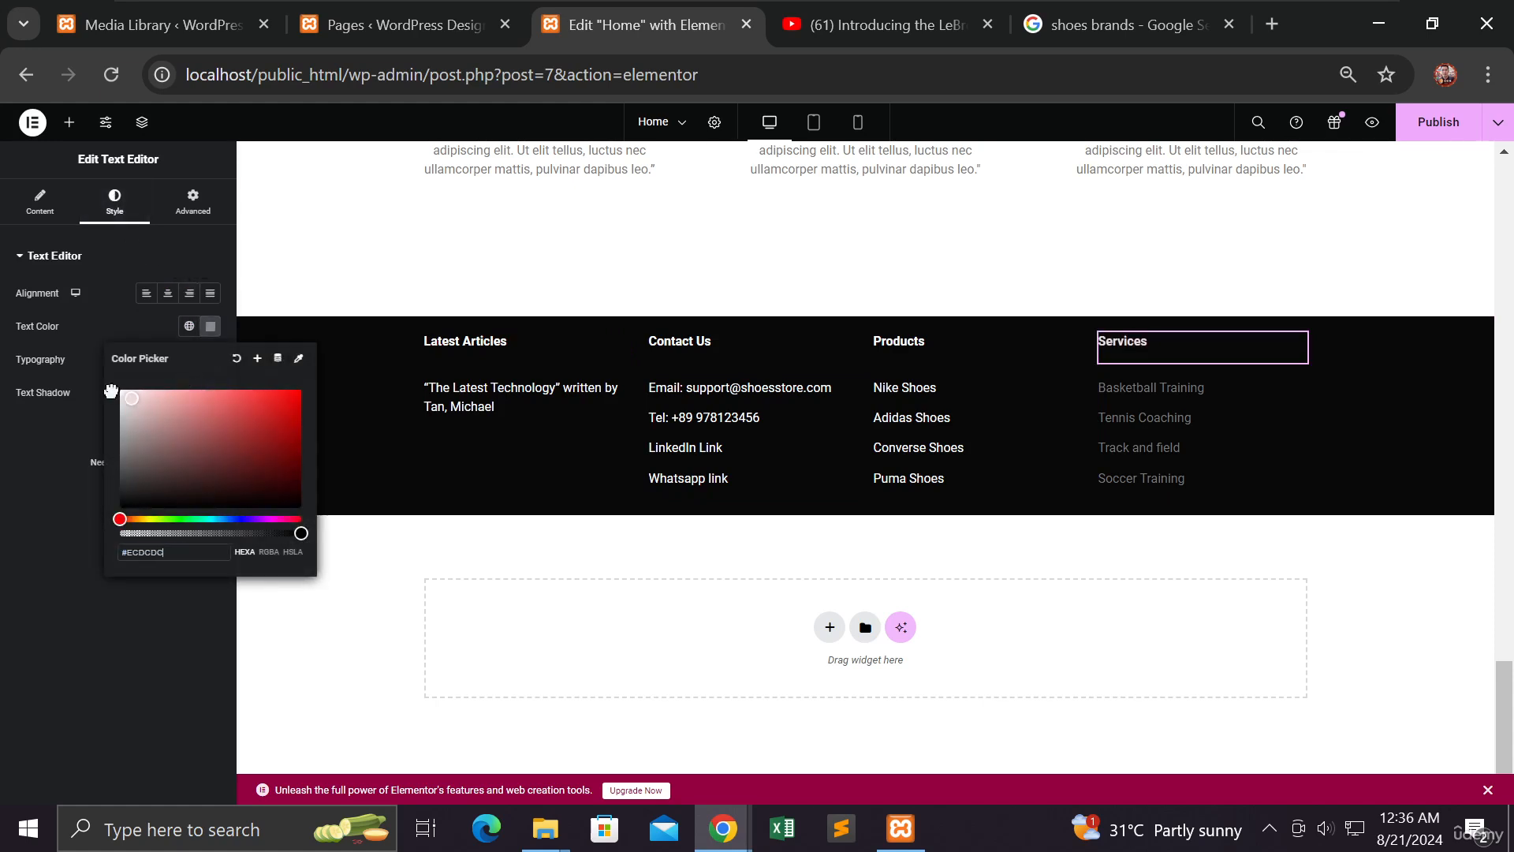
click(1139, 412)
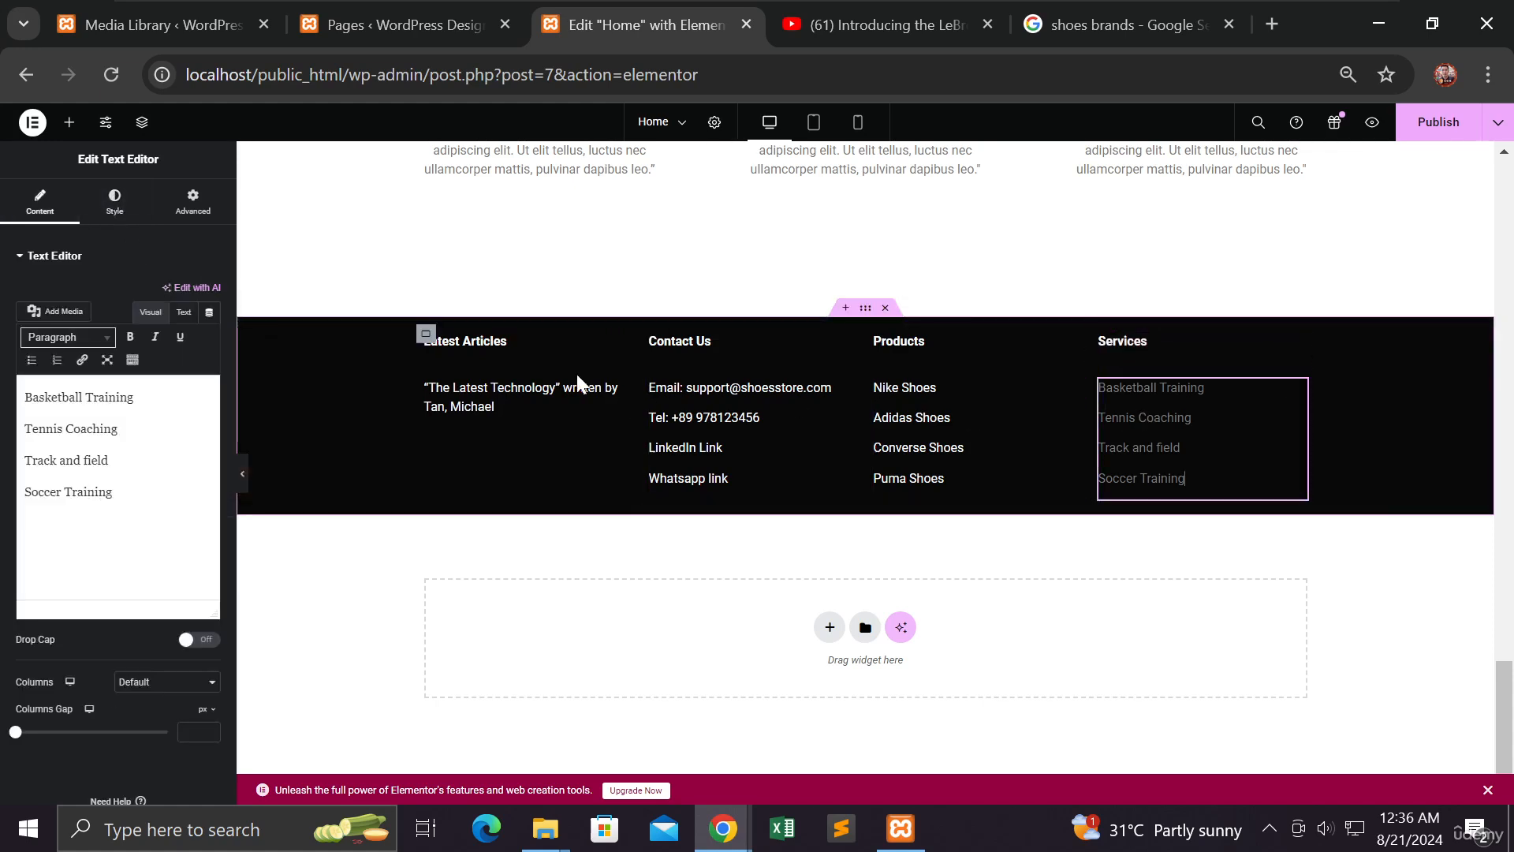
click(113, 203)
click(206, 328)
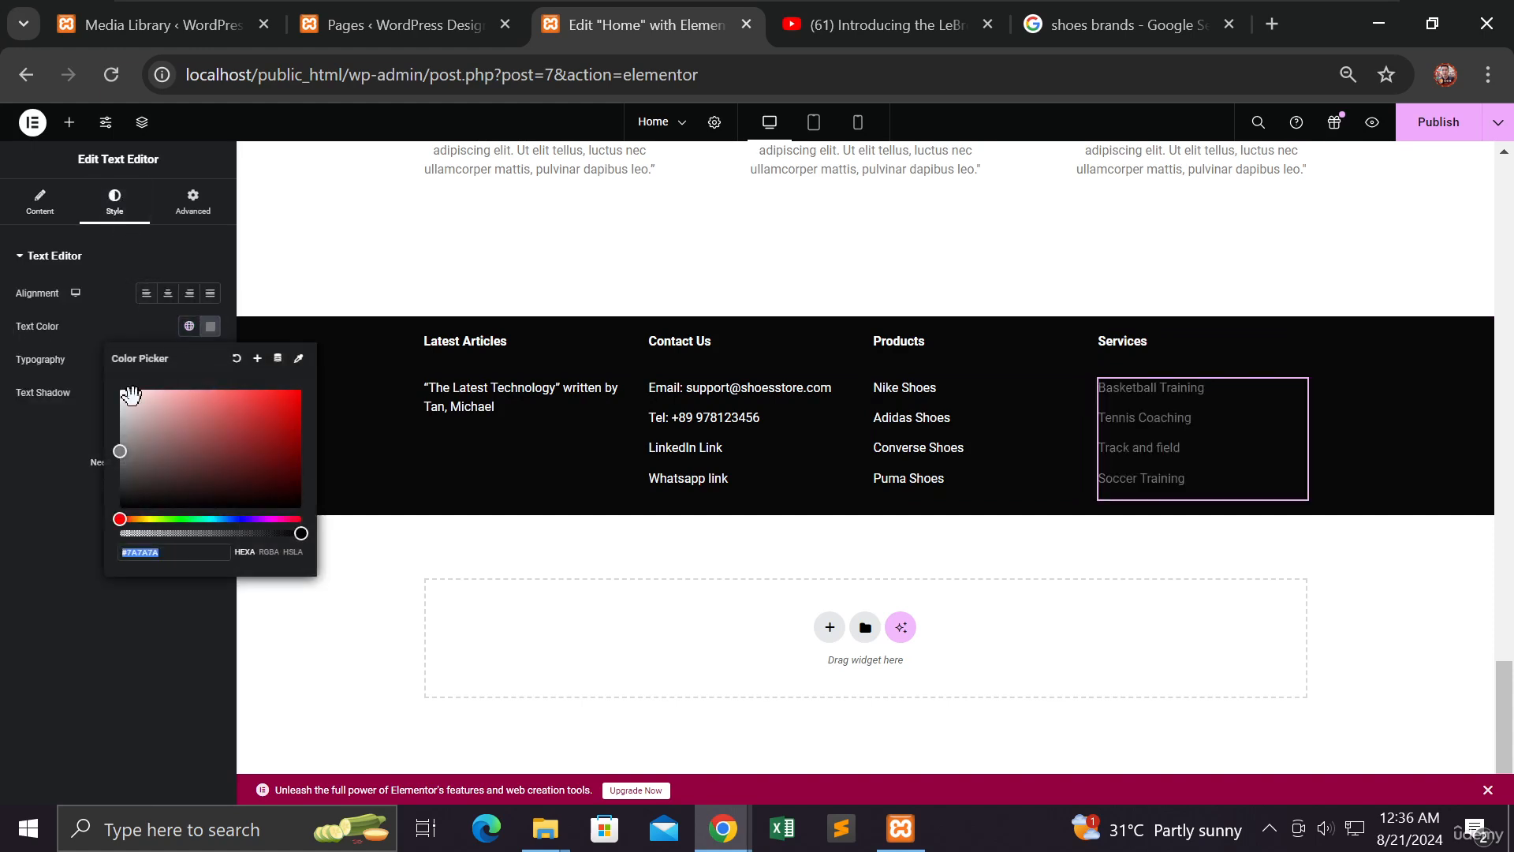
click(119, 390)
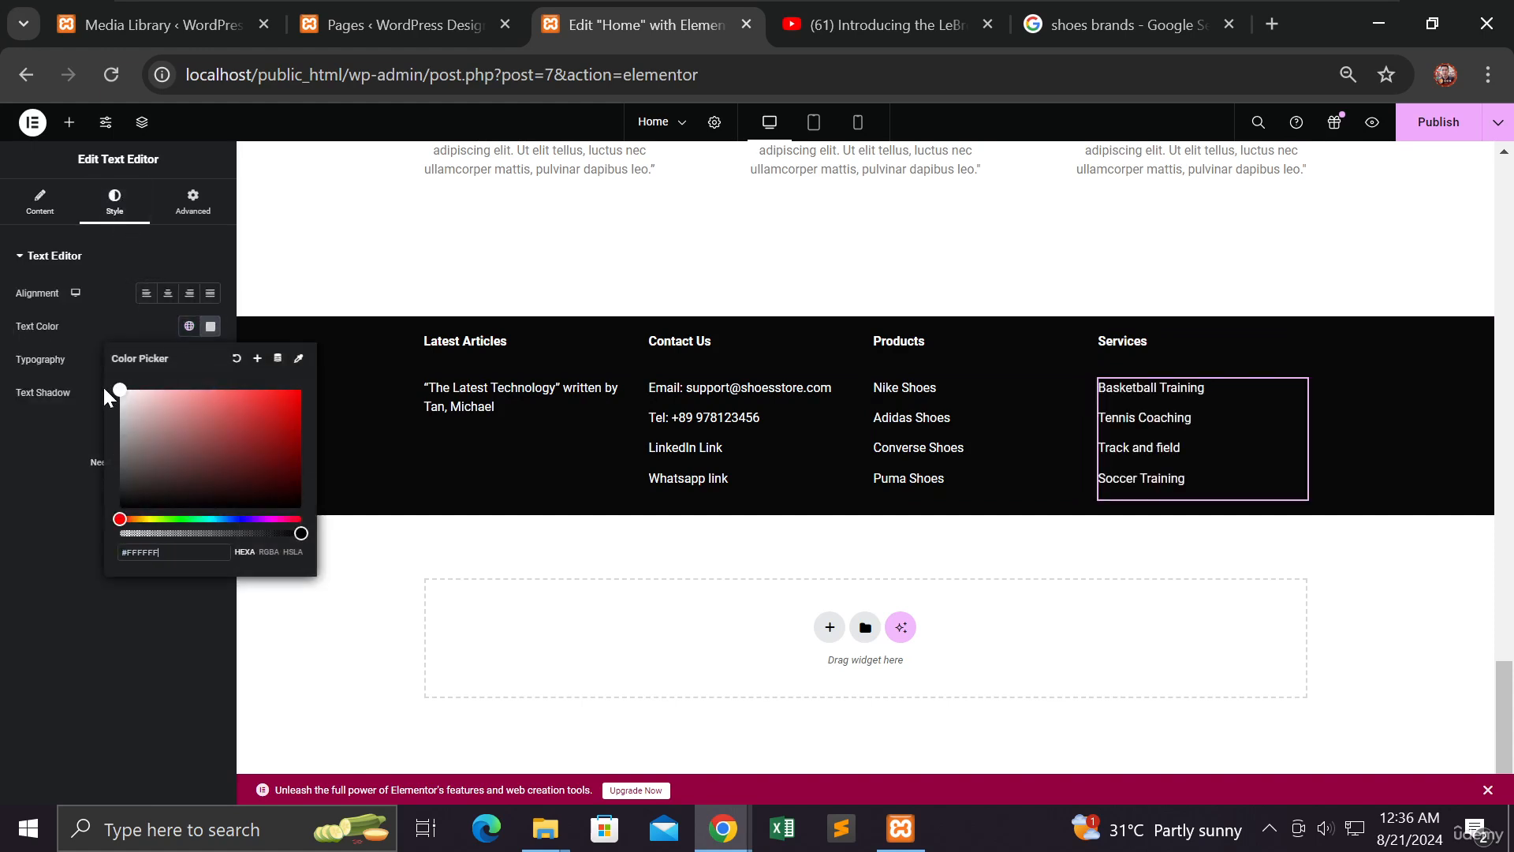
click(487, 437)
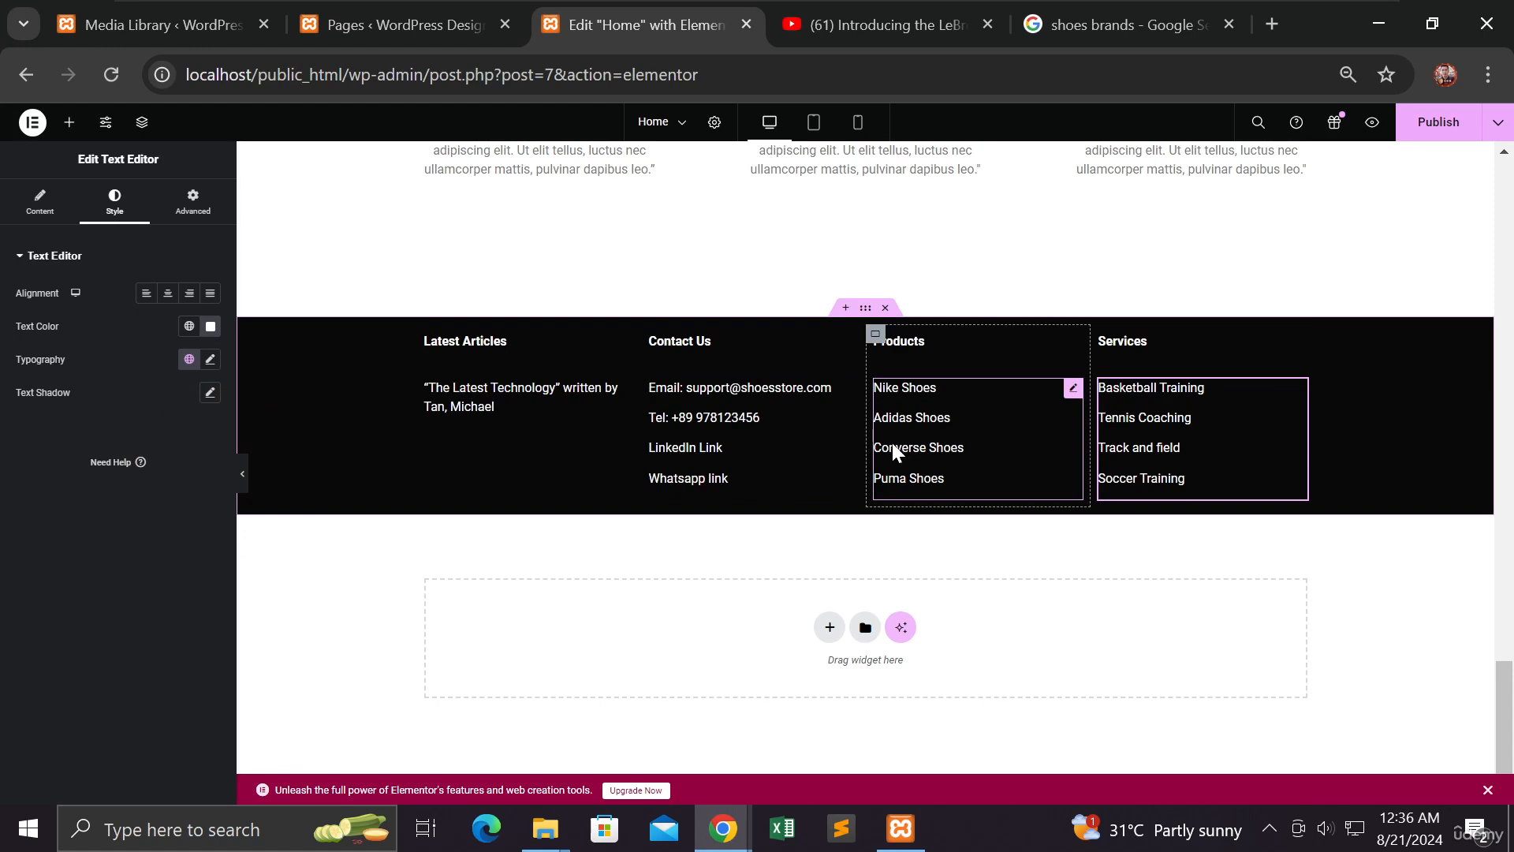
click(934, 436)
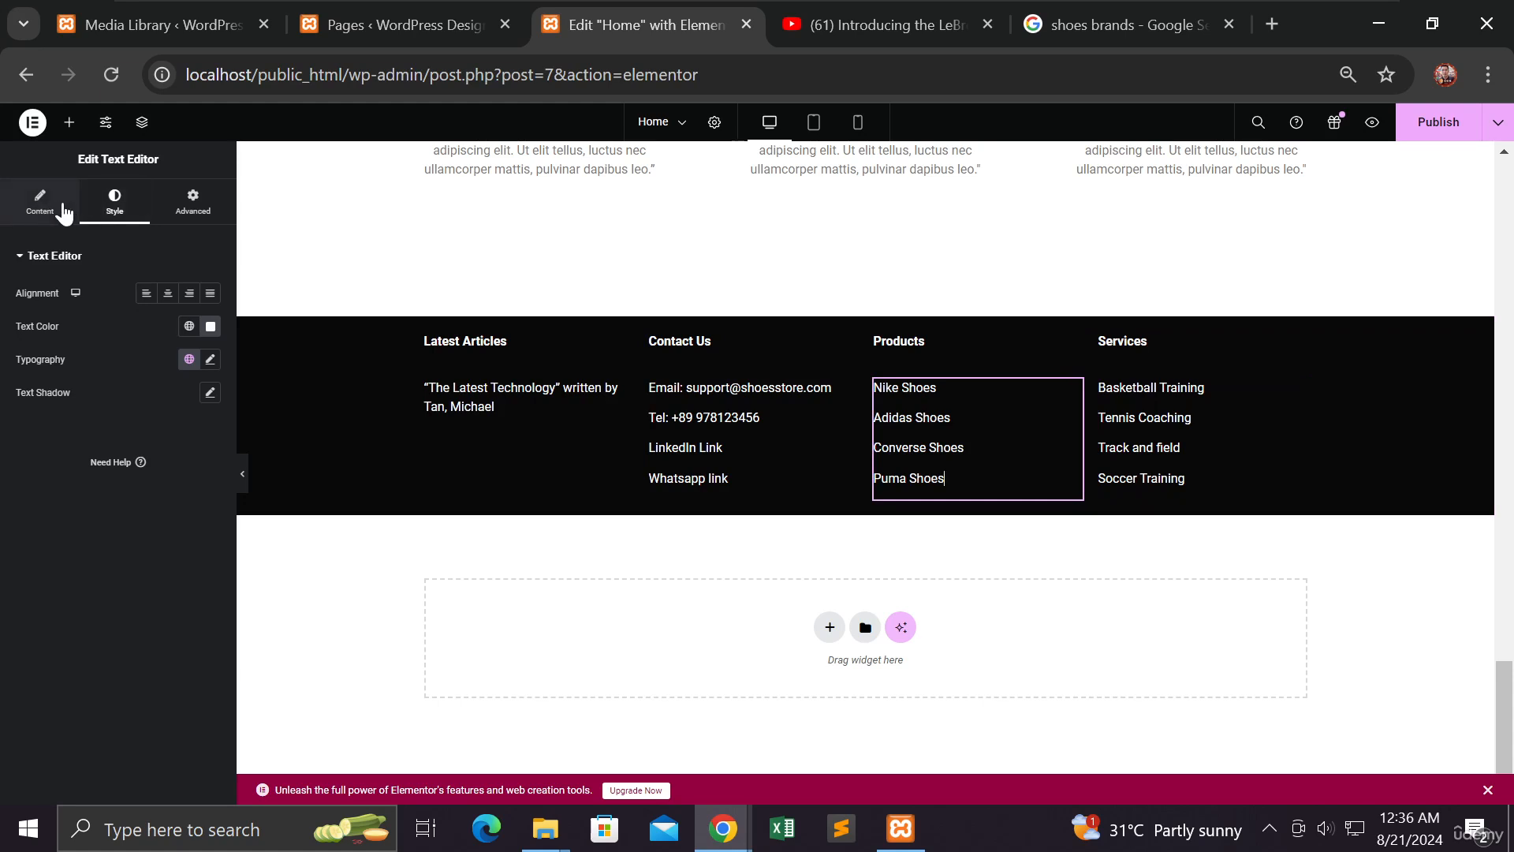
Highlight 'Nike Shoes' in the Products list text, then close the Pages browser tab
click(39, 205)
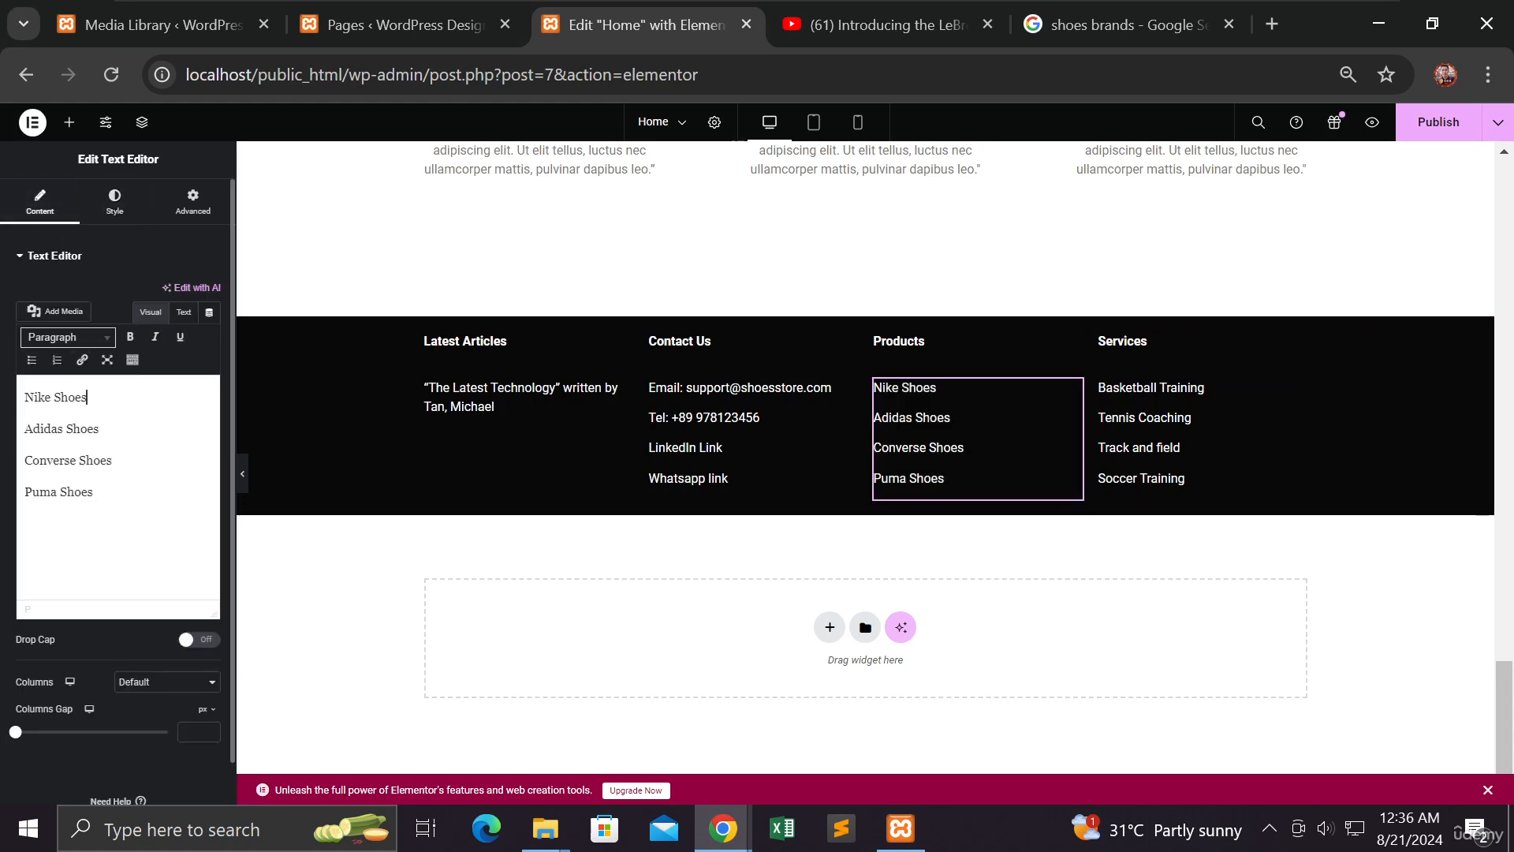
drag(88, 397, 24, 397)
click(376, 14)
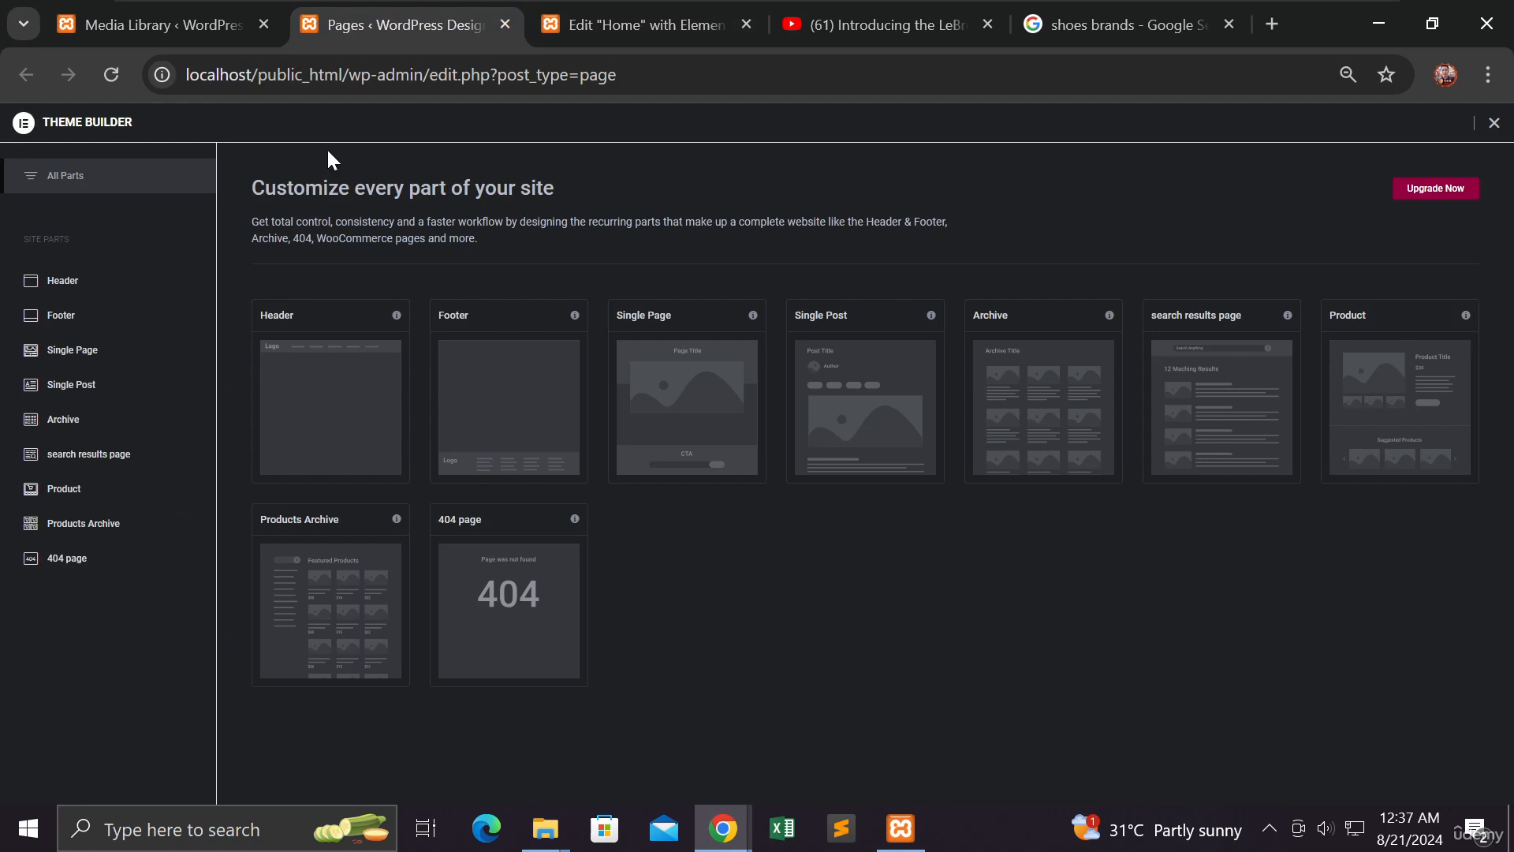
click(506, 24)
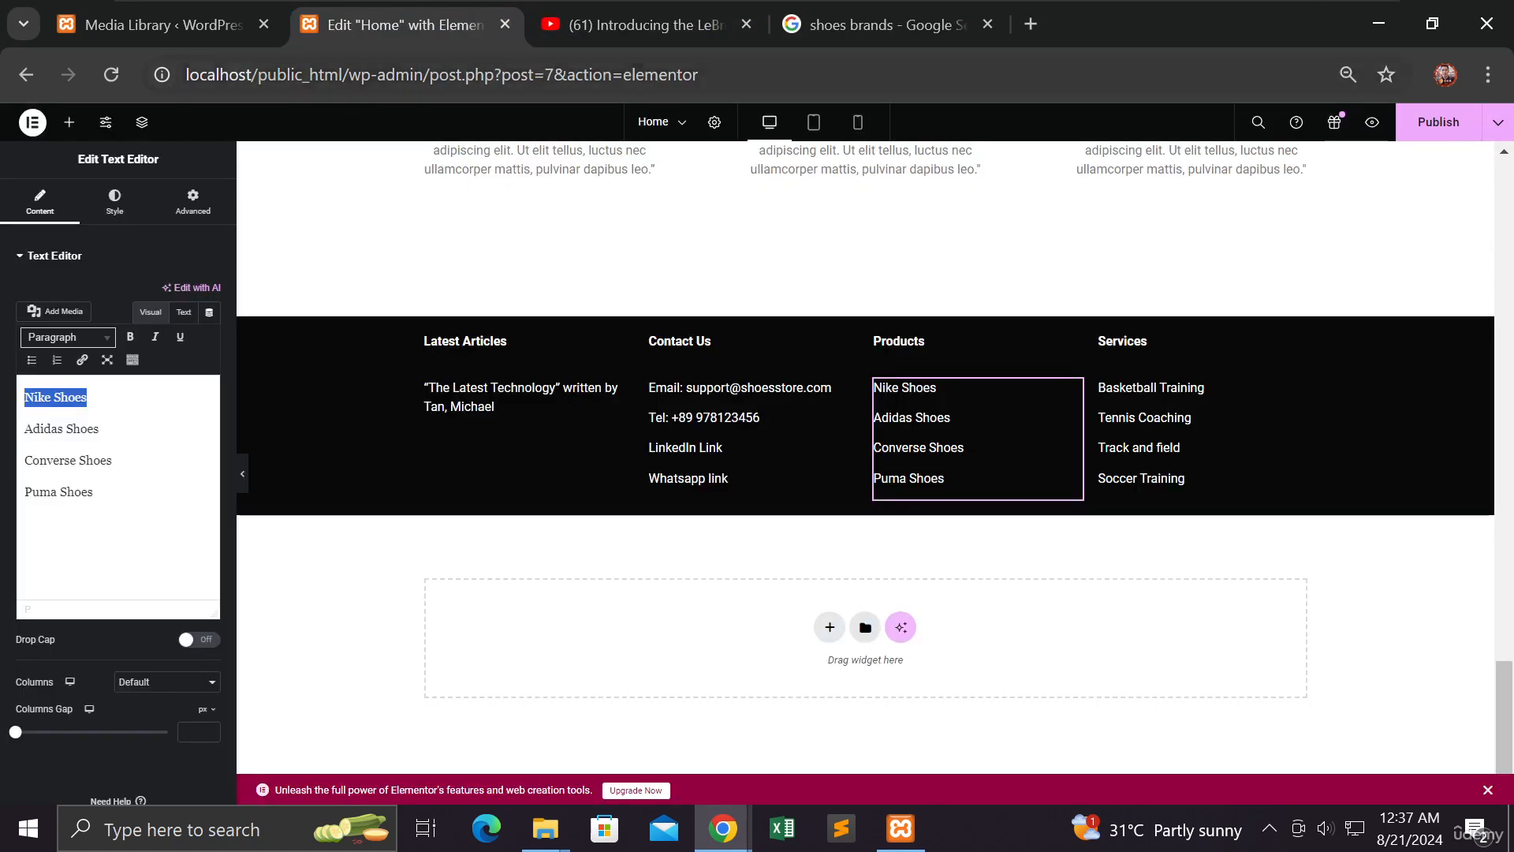
click(171, 30)
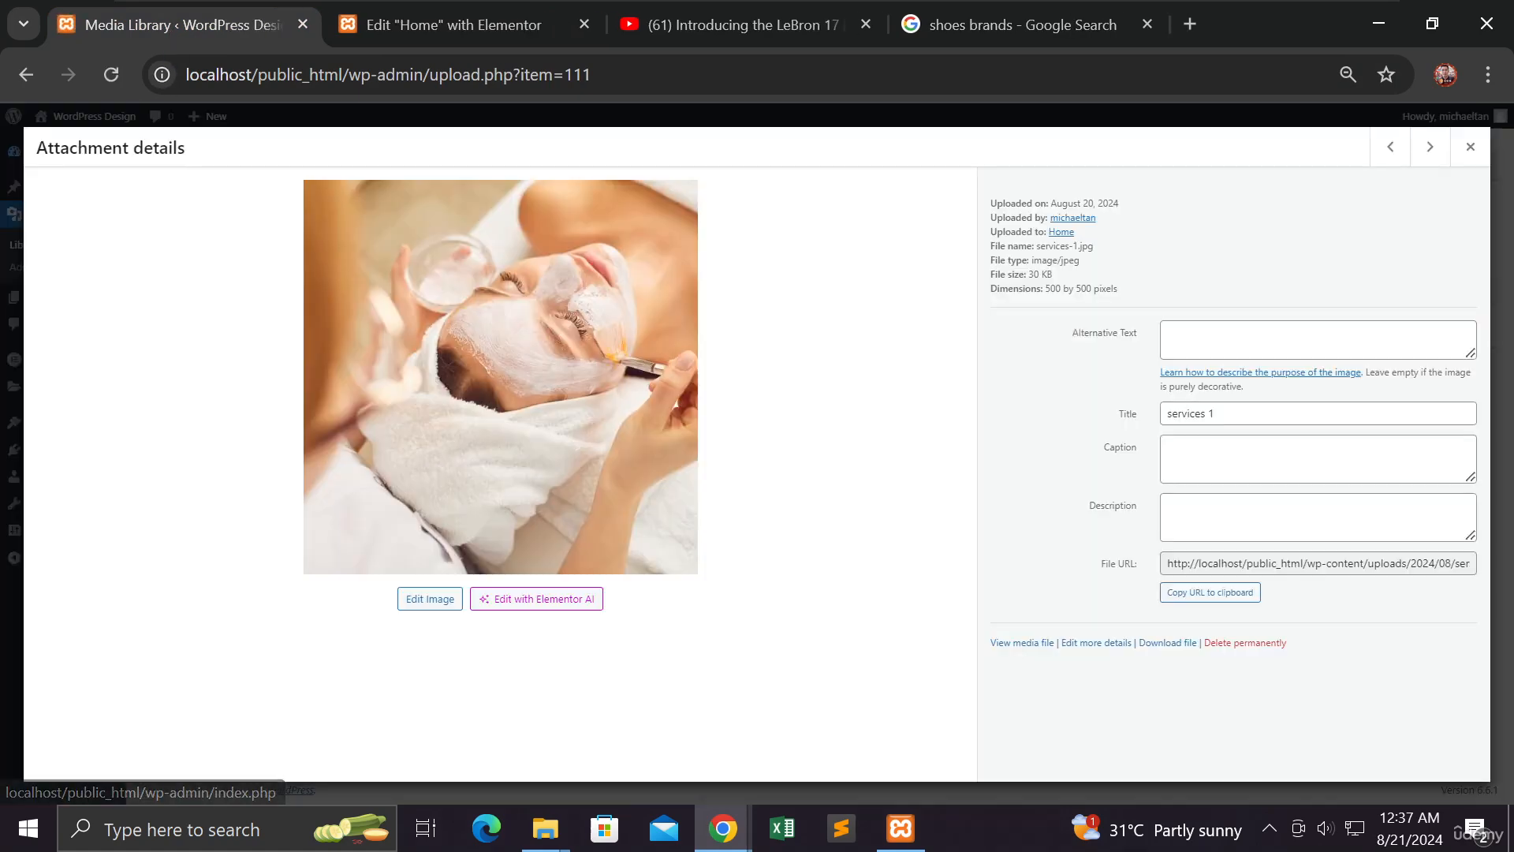
Leave the attachment details and start a new page from Pages > All Pages
click(1470, 147)
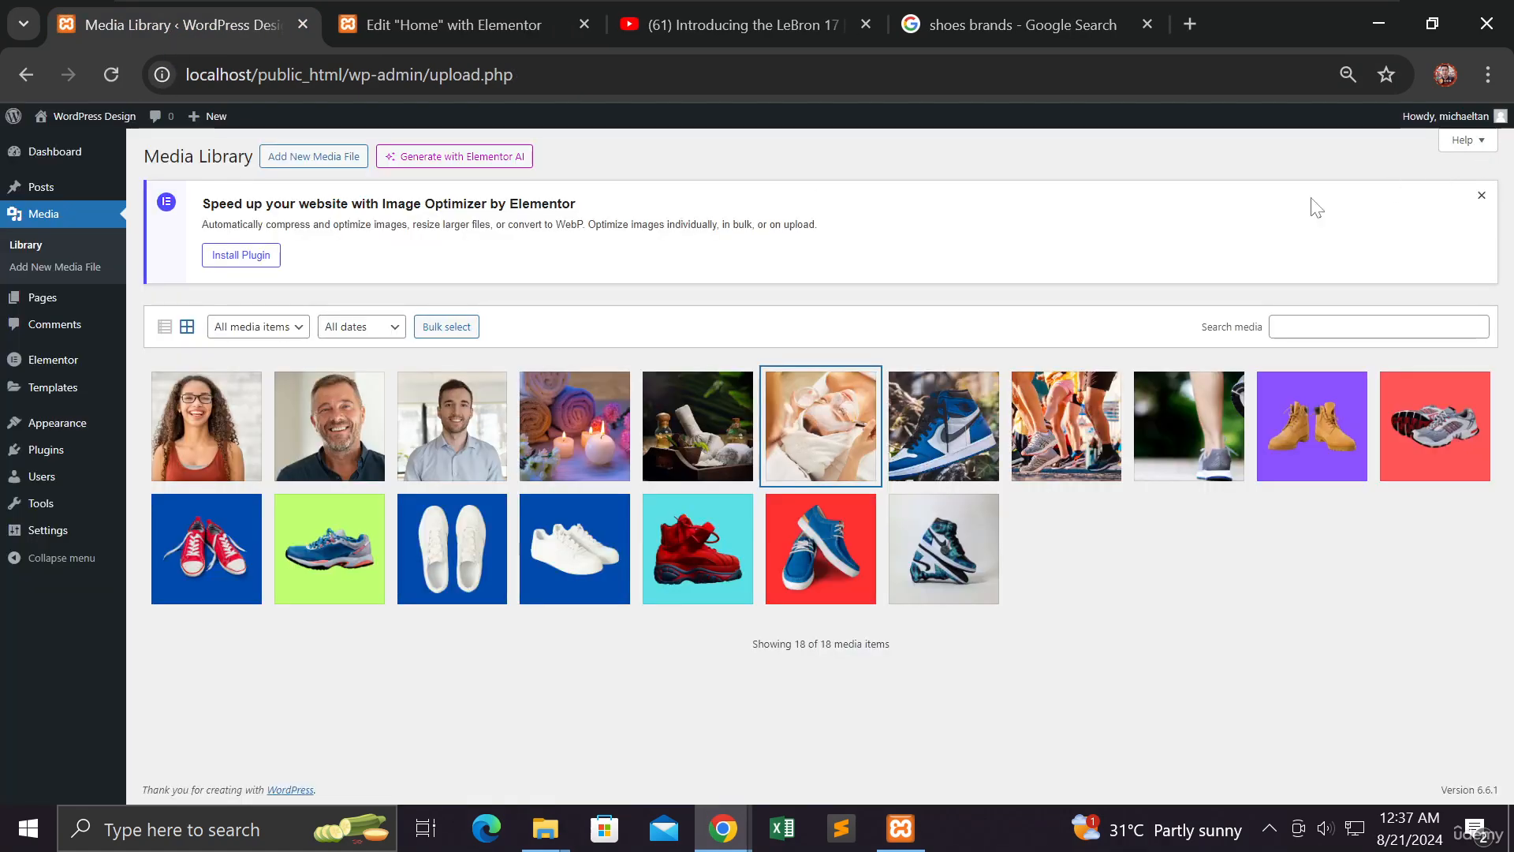
click(49, 154)
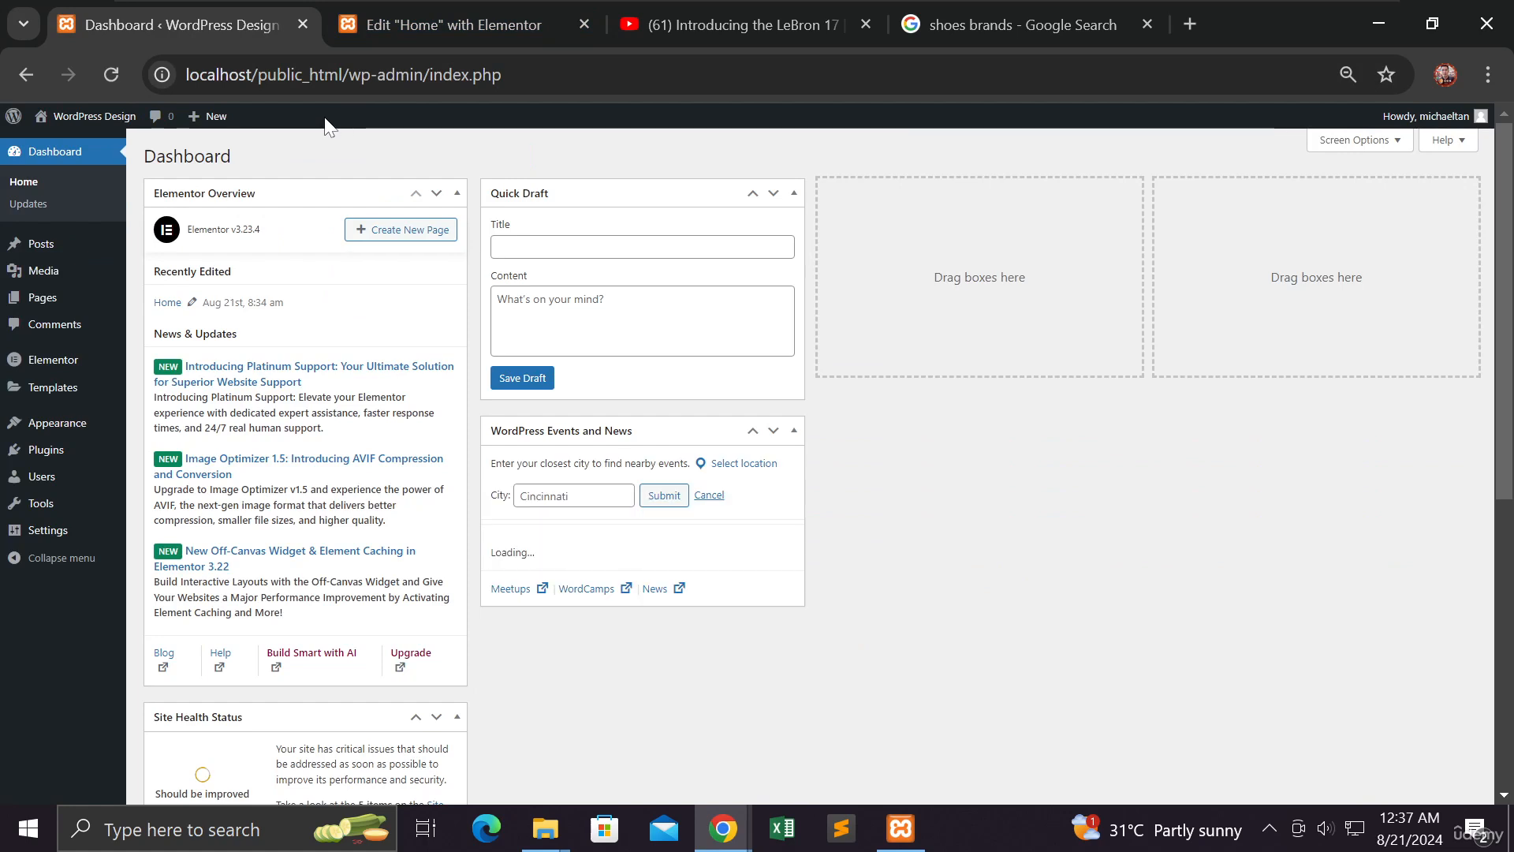
mouse_move(48, 309)
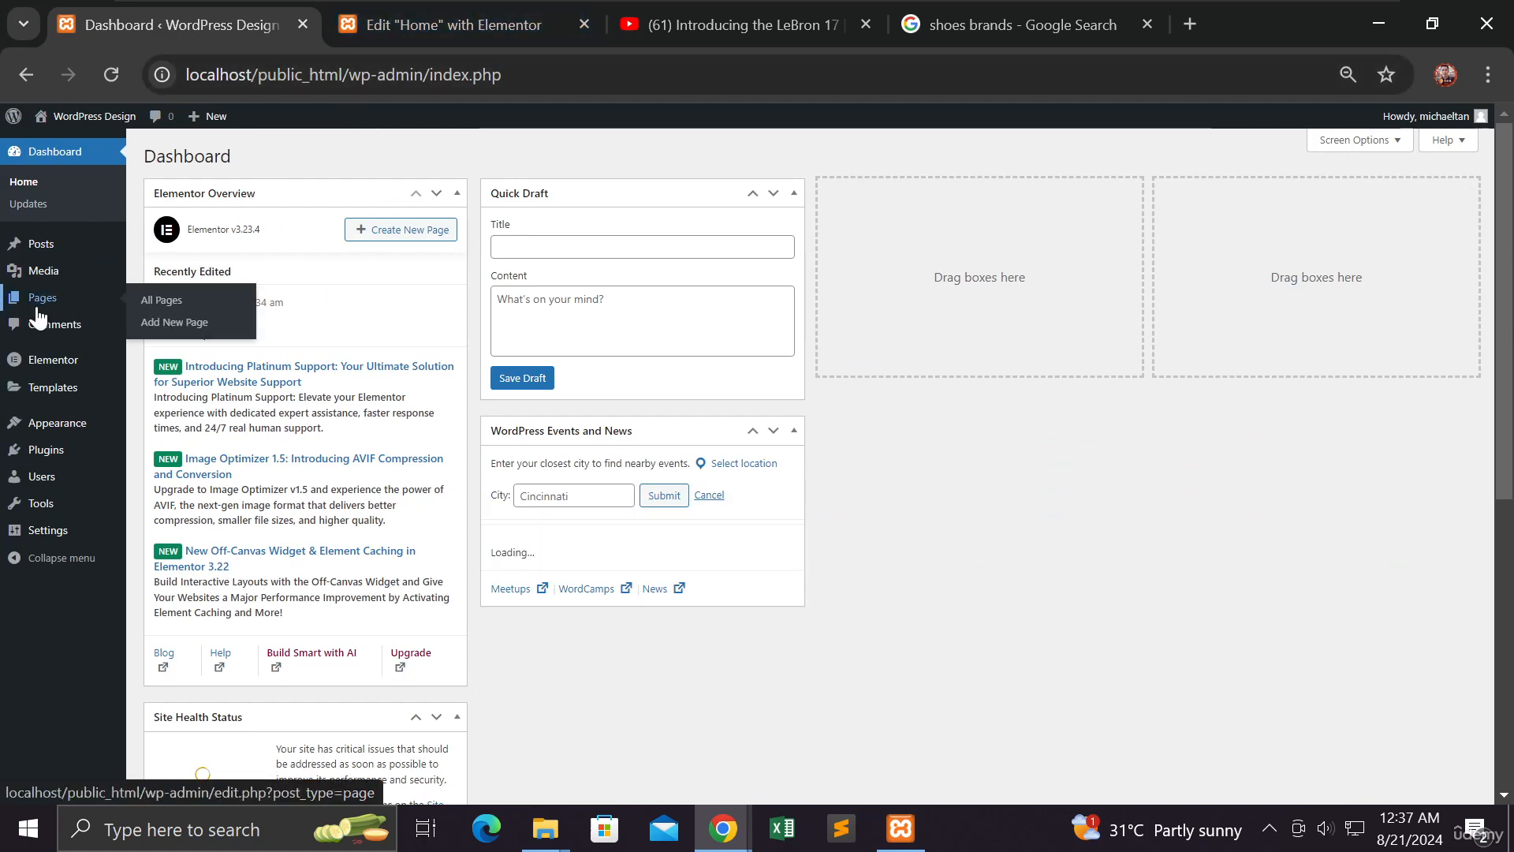
click(182, 303)
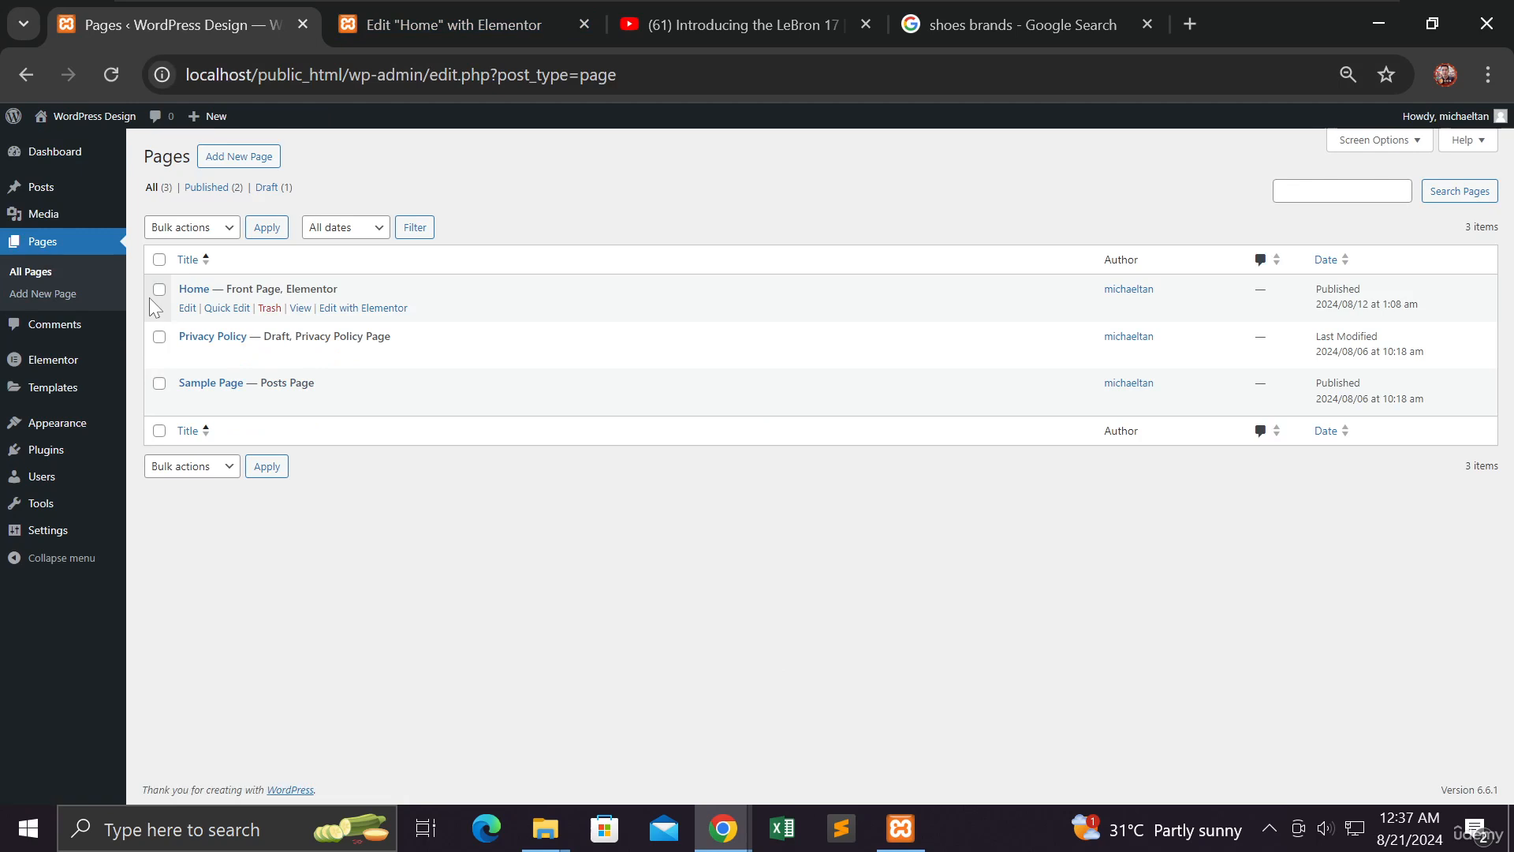
click(241, 159)
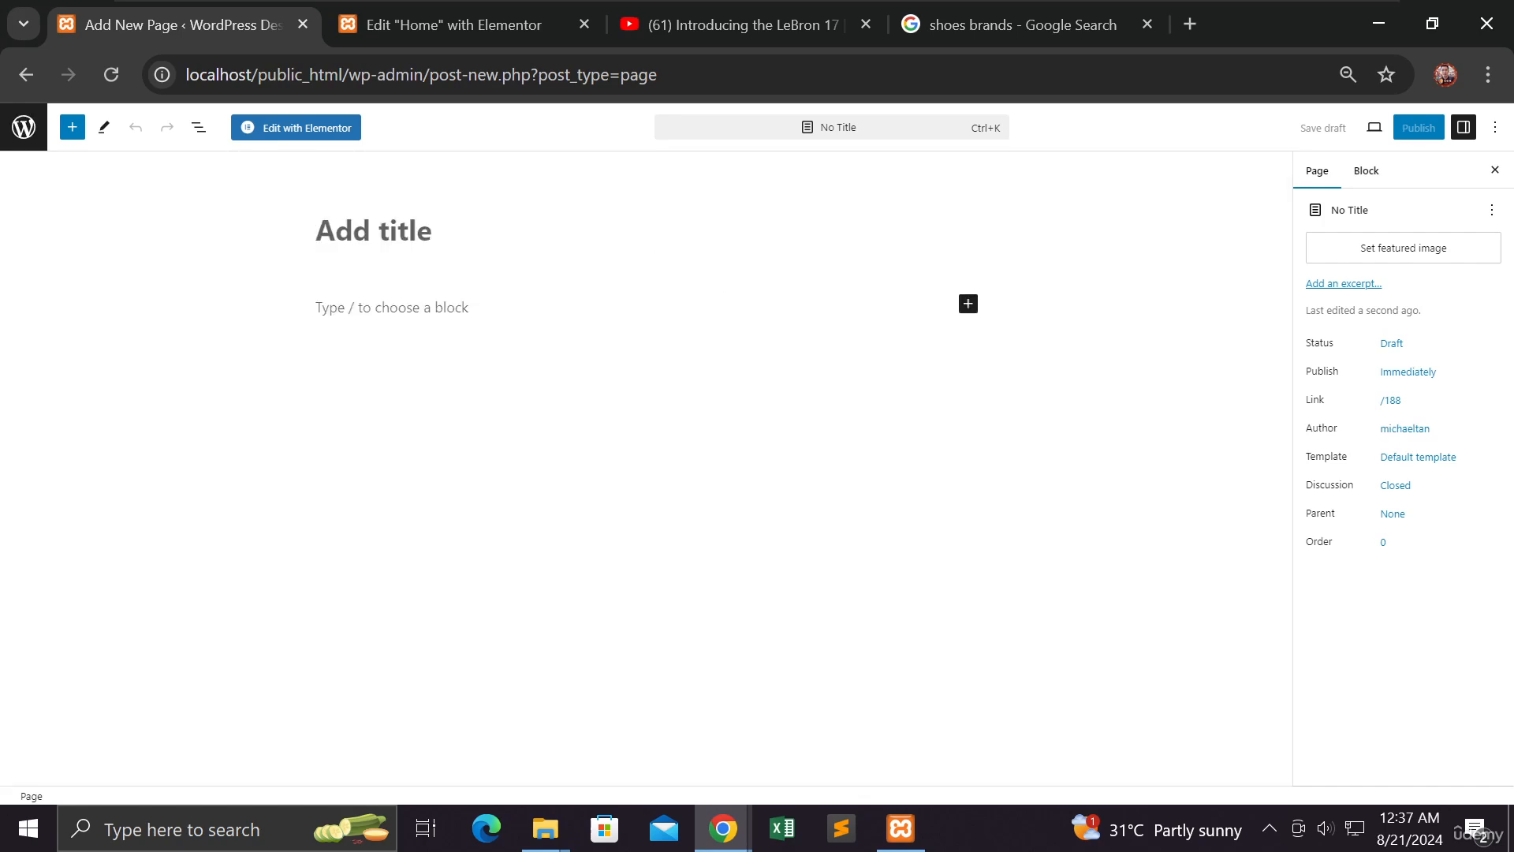
Title the new page 'Nike Shoes' and publish it
text(Nike Shoes)
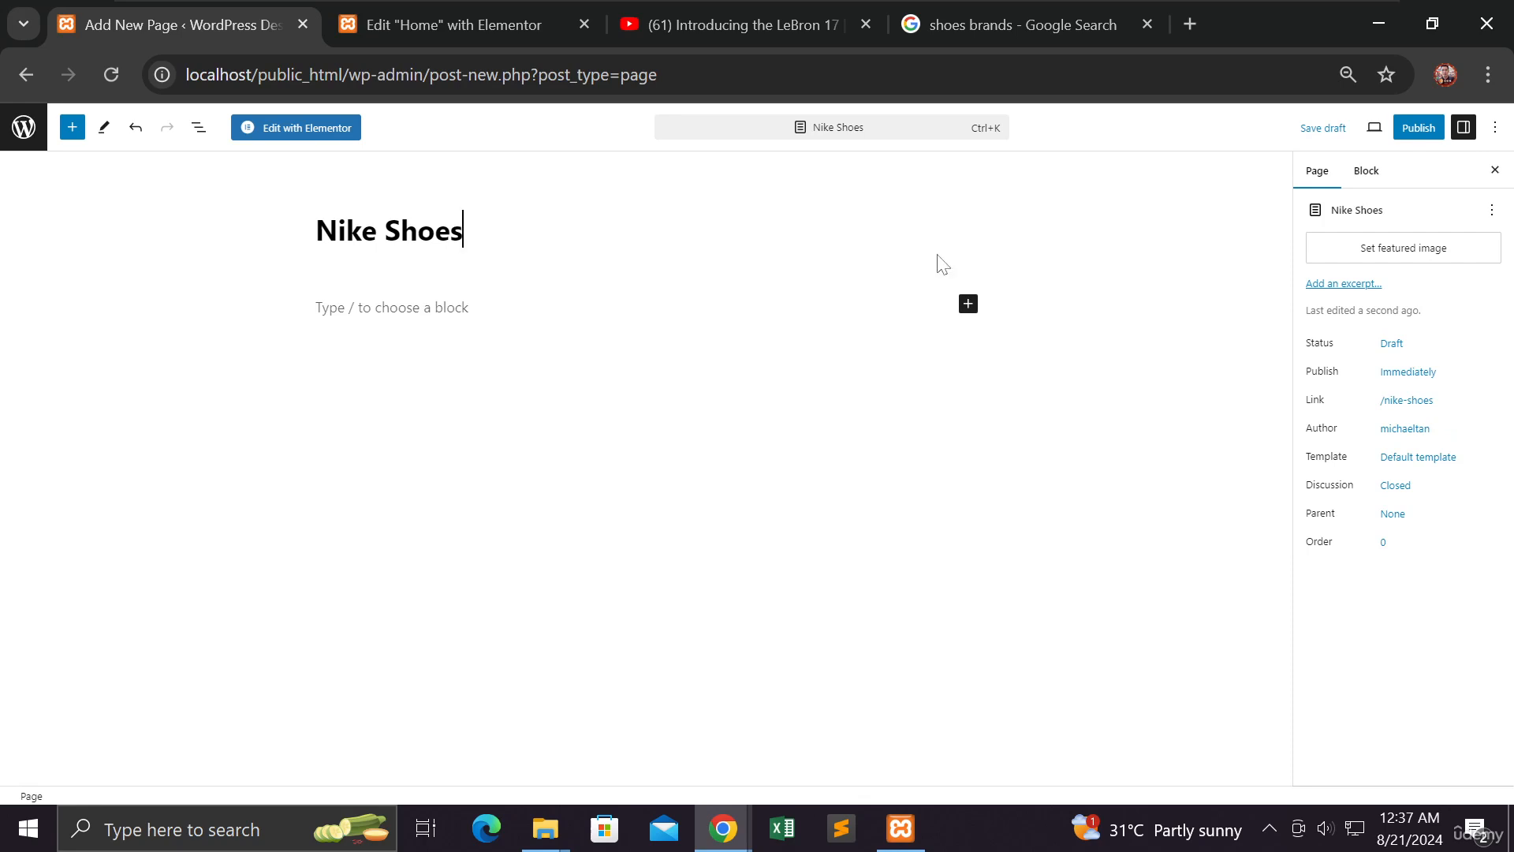
click(1423, 128)
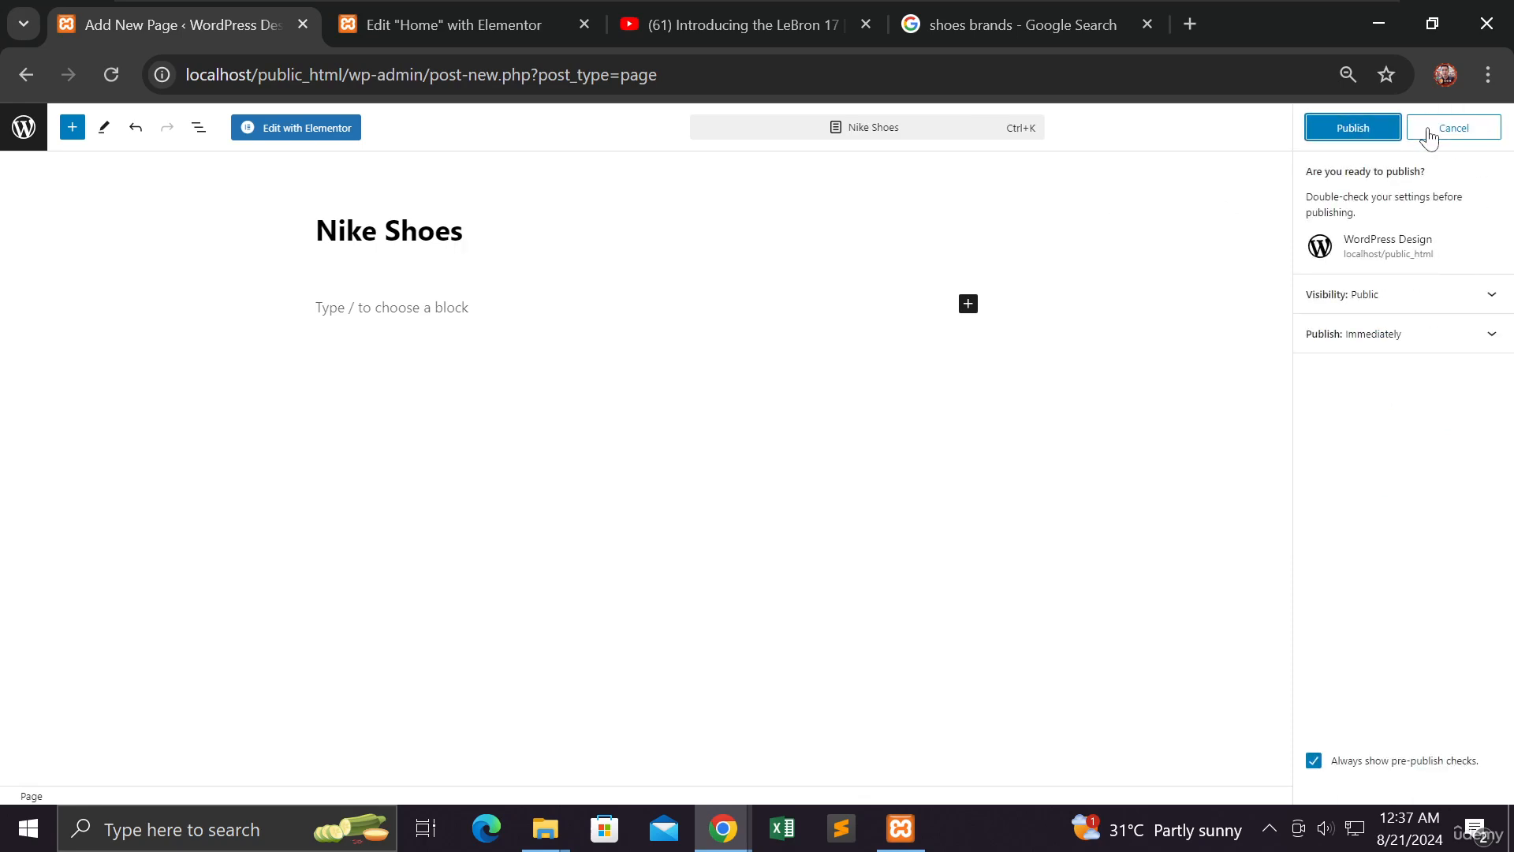
click(1350, 128)
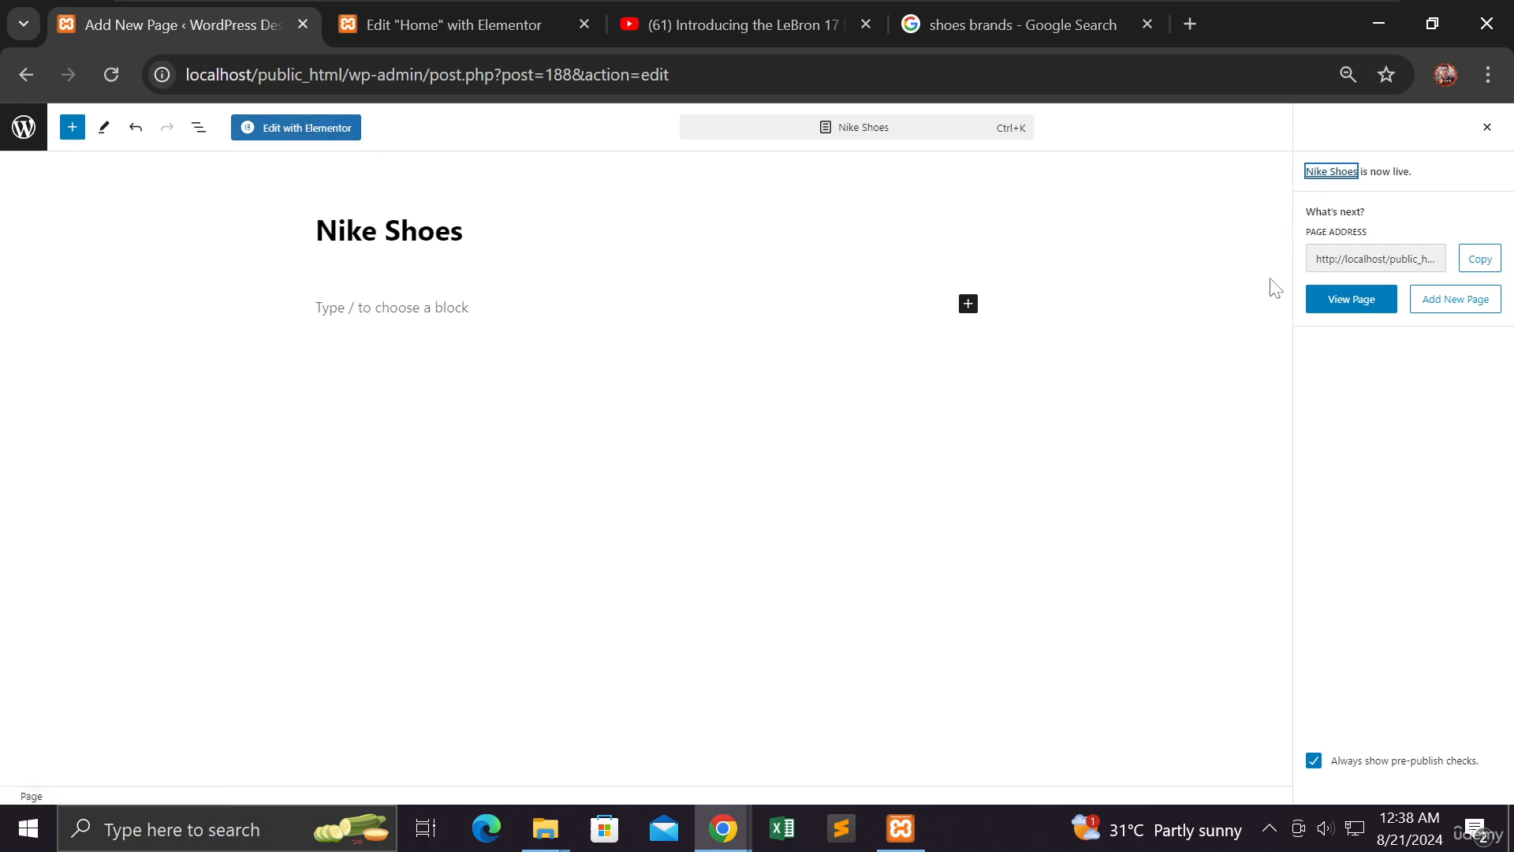
Edit the page in Elementor, add a 2x2 flexbox container, and drop an Image widget top-left
click(307, 138)
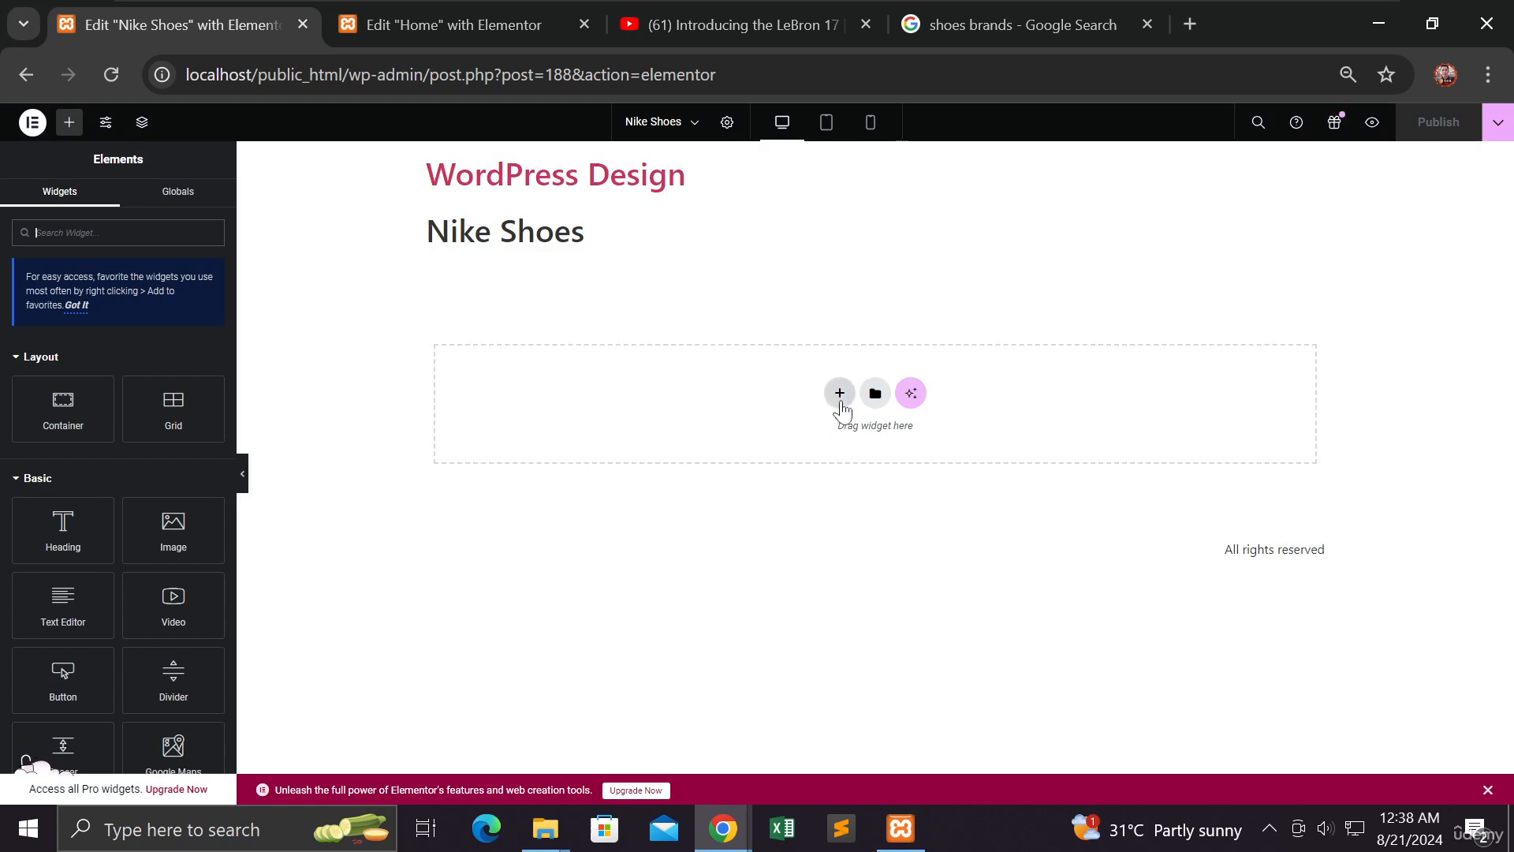
click(840, 393)
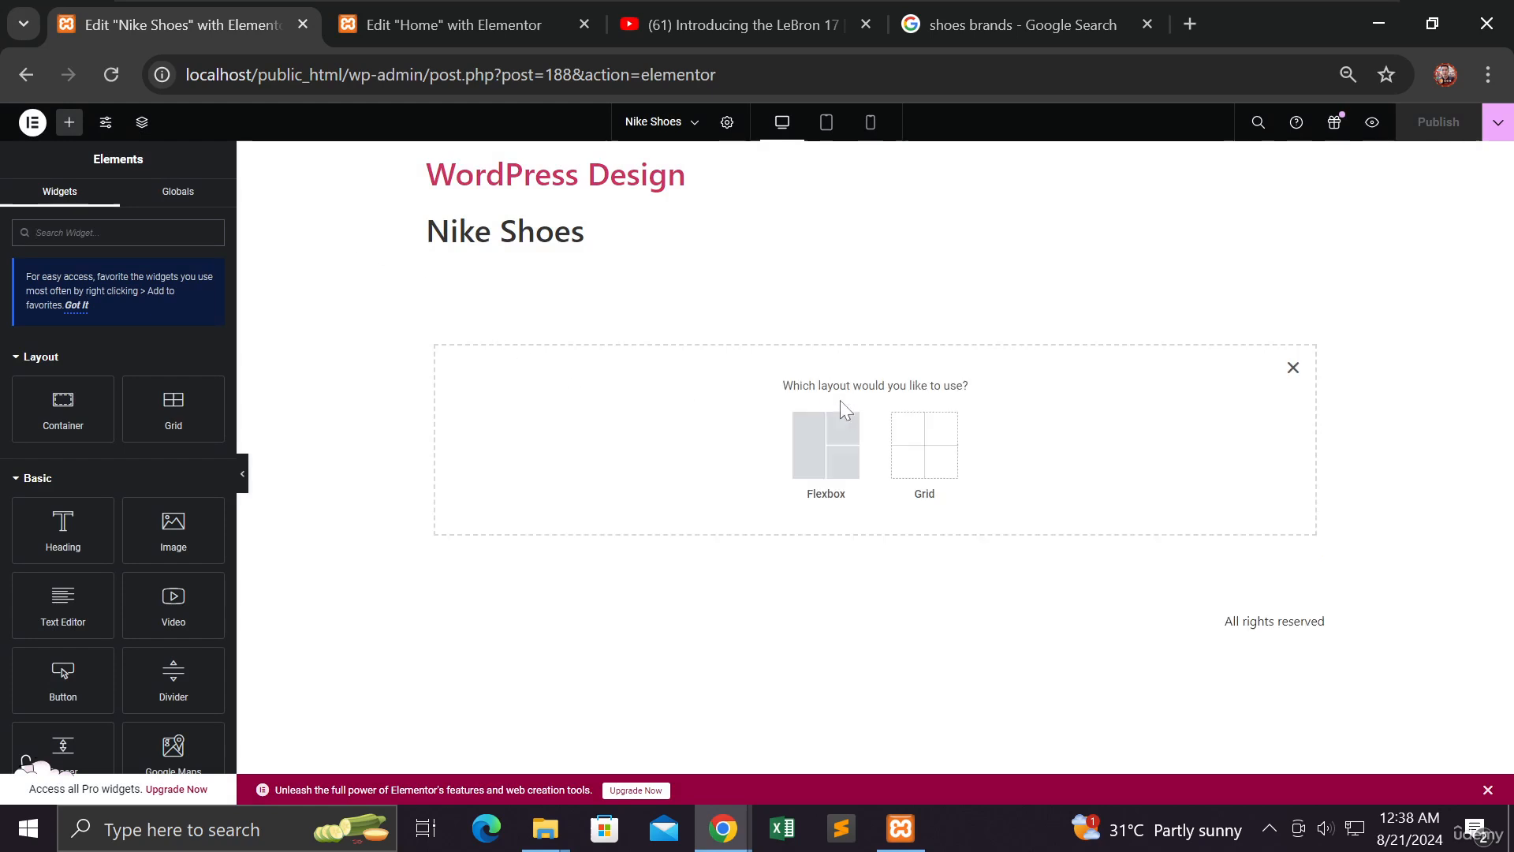
click(815, 455)
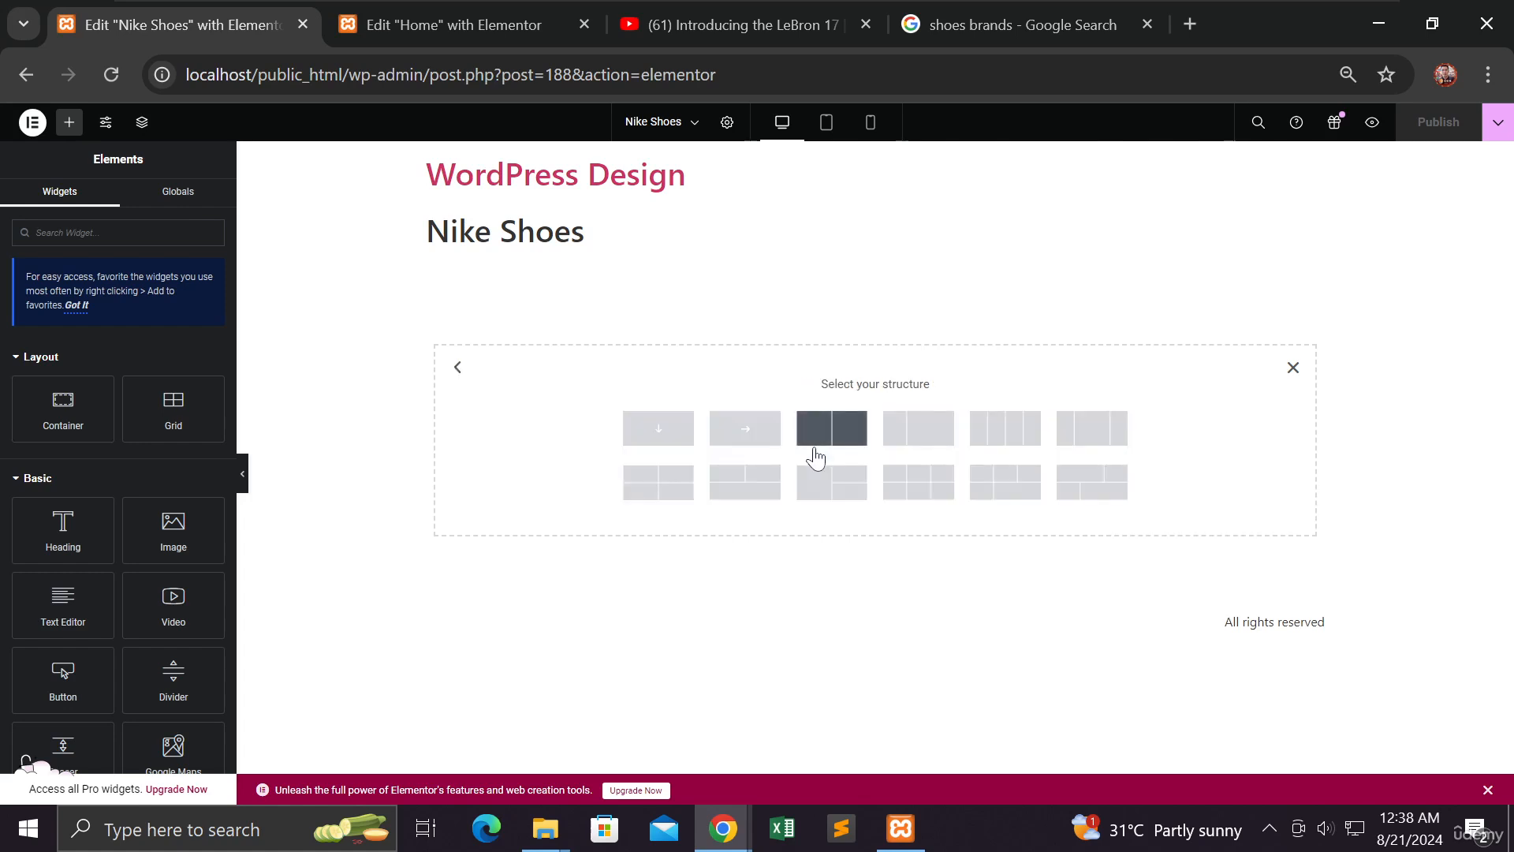
click(658, 482)
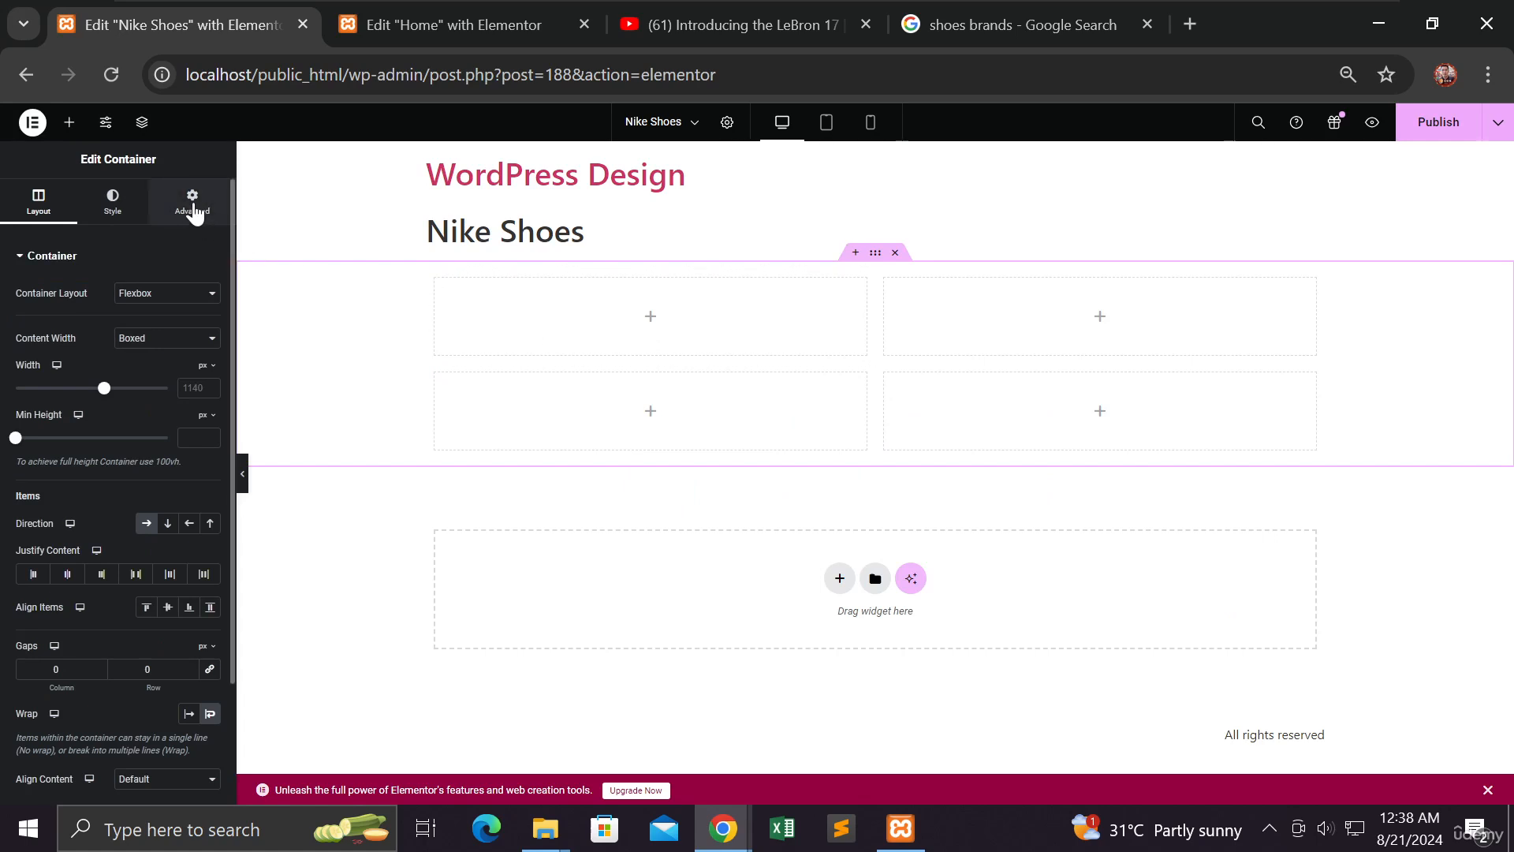
click(70, 124)
drag(172, 530, 564, 315)
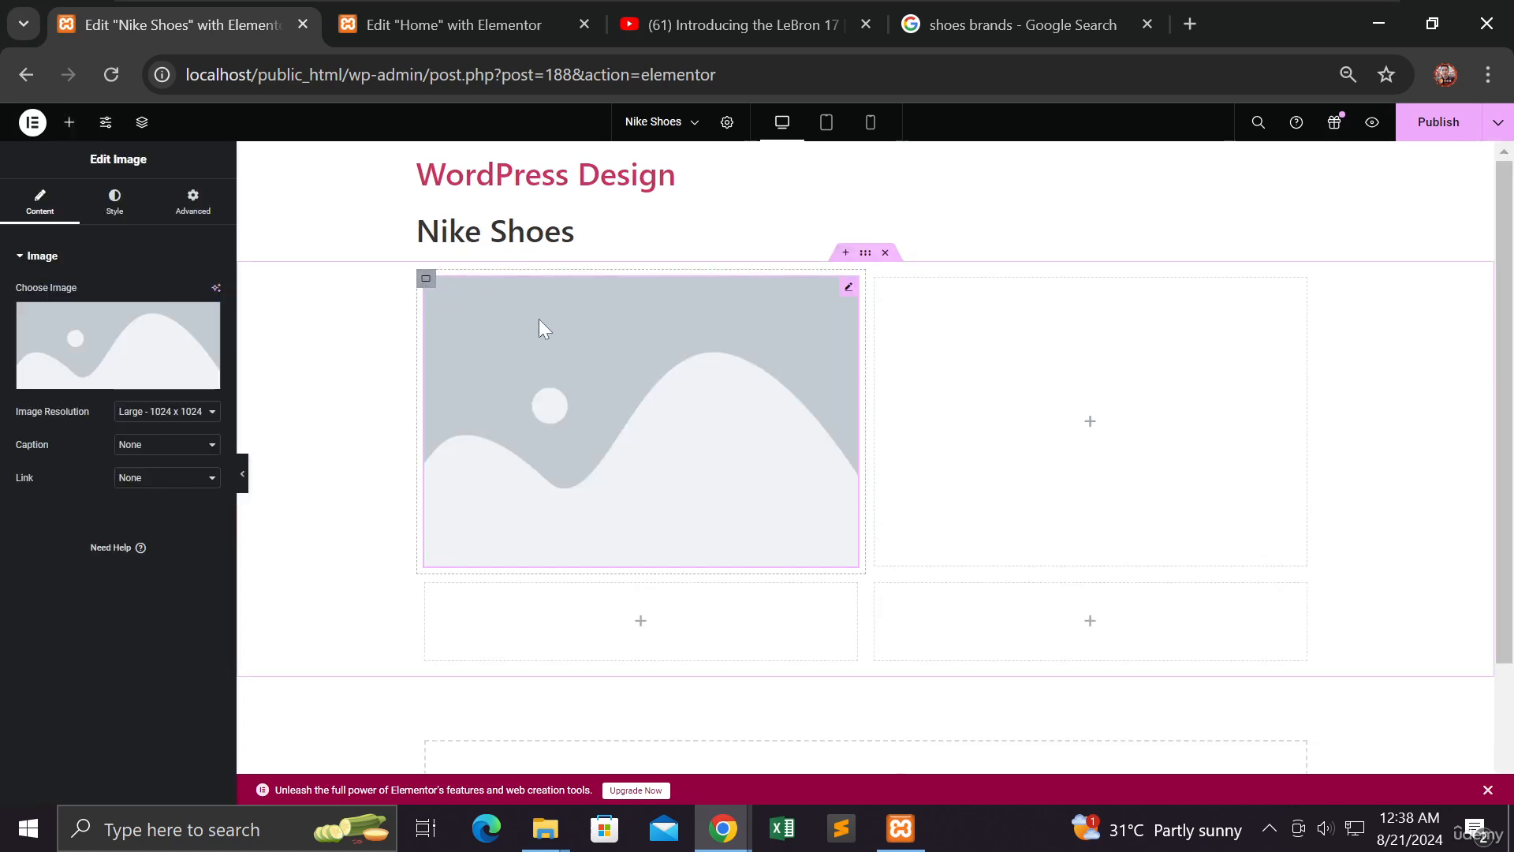
Set the top-left image to shoes-5, the blue shoe on green
click(107, 330)
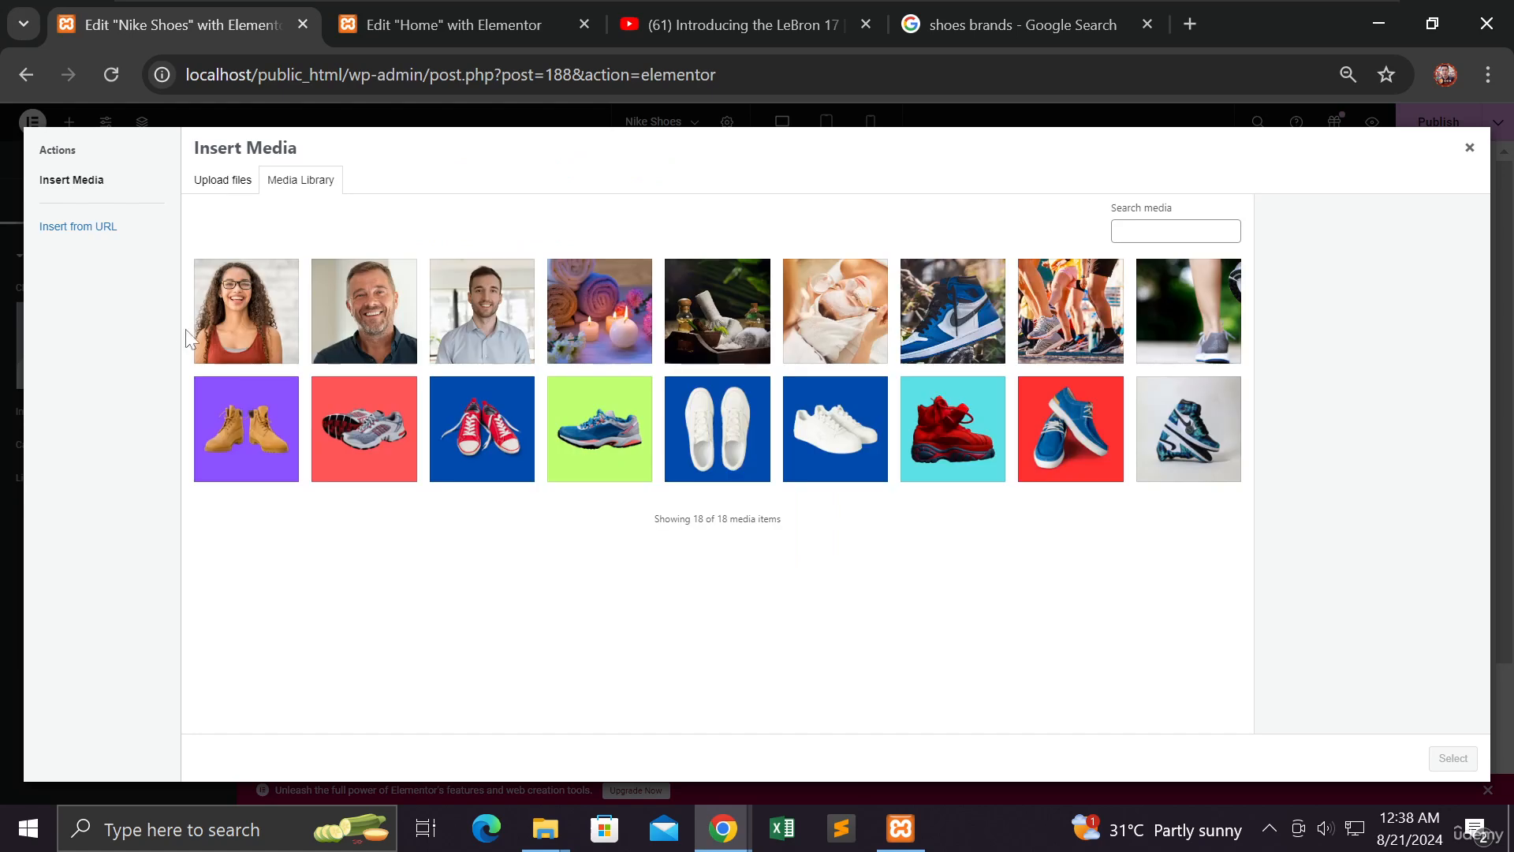
click(622, 433)
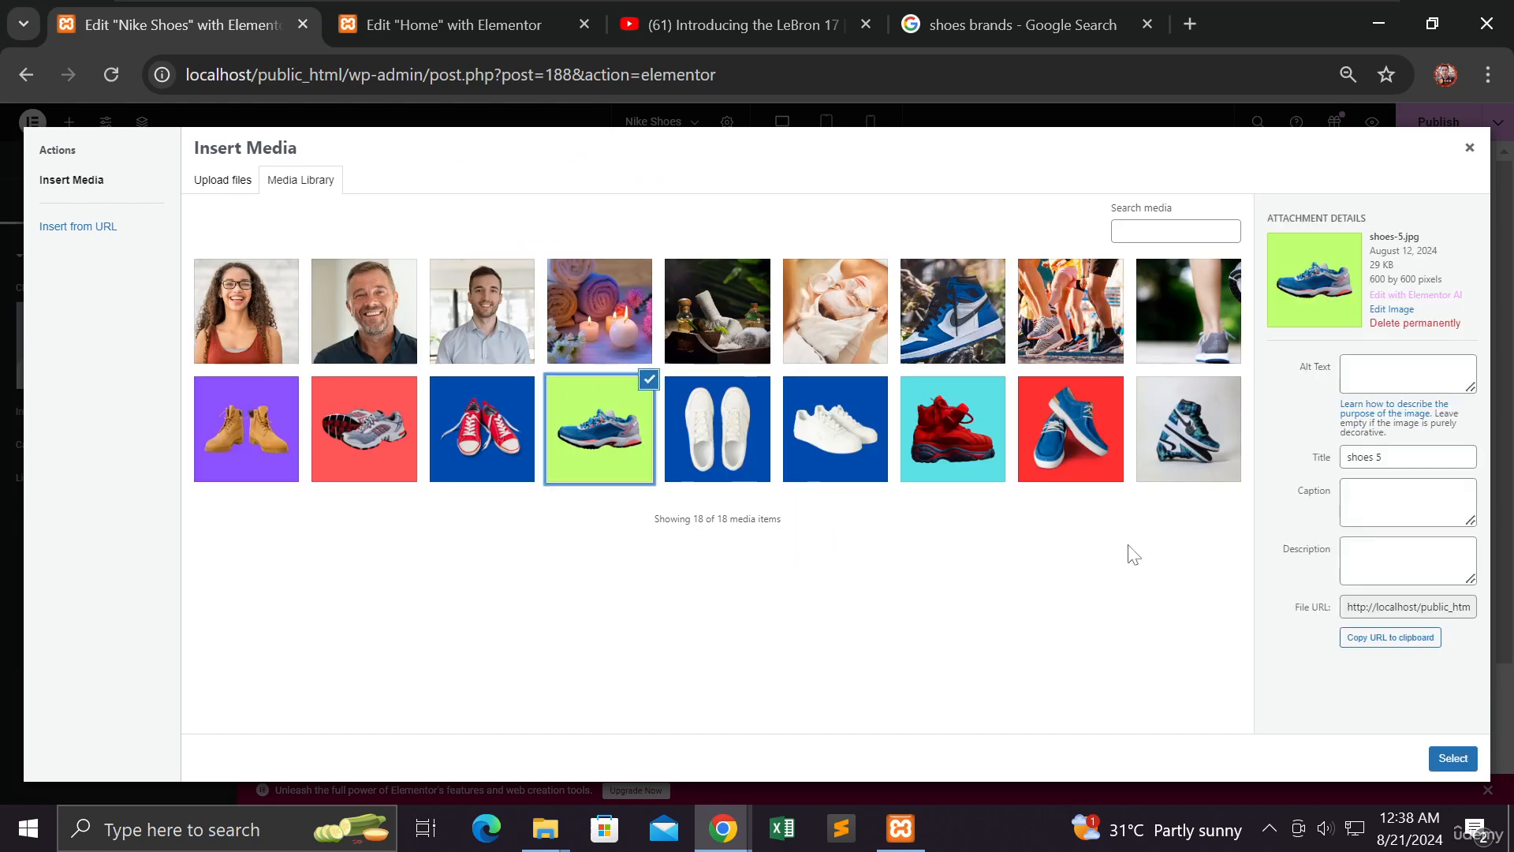
click(1449, 758)
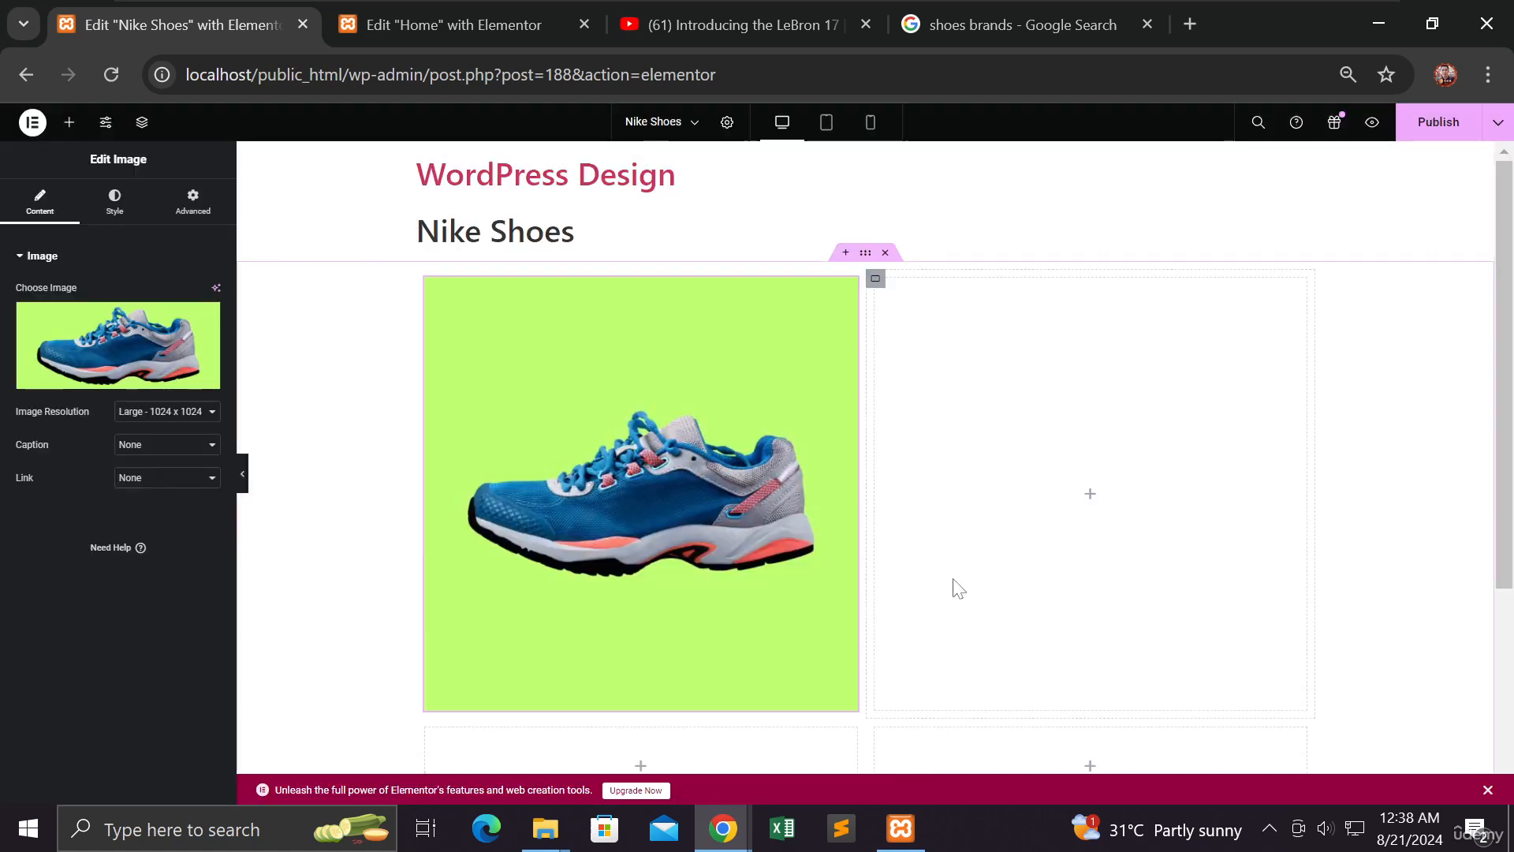
Duplicate the shoe image container three times
right_click(432, 280)
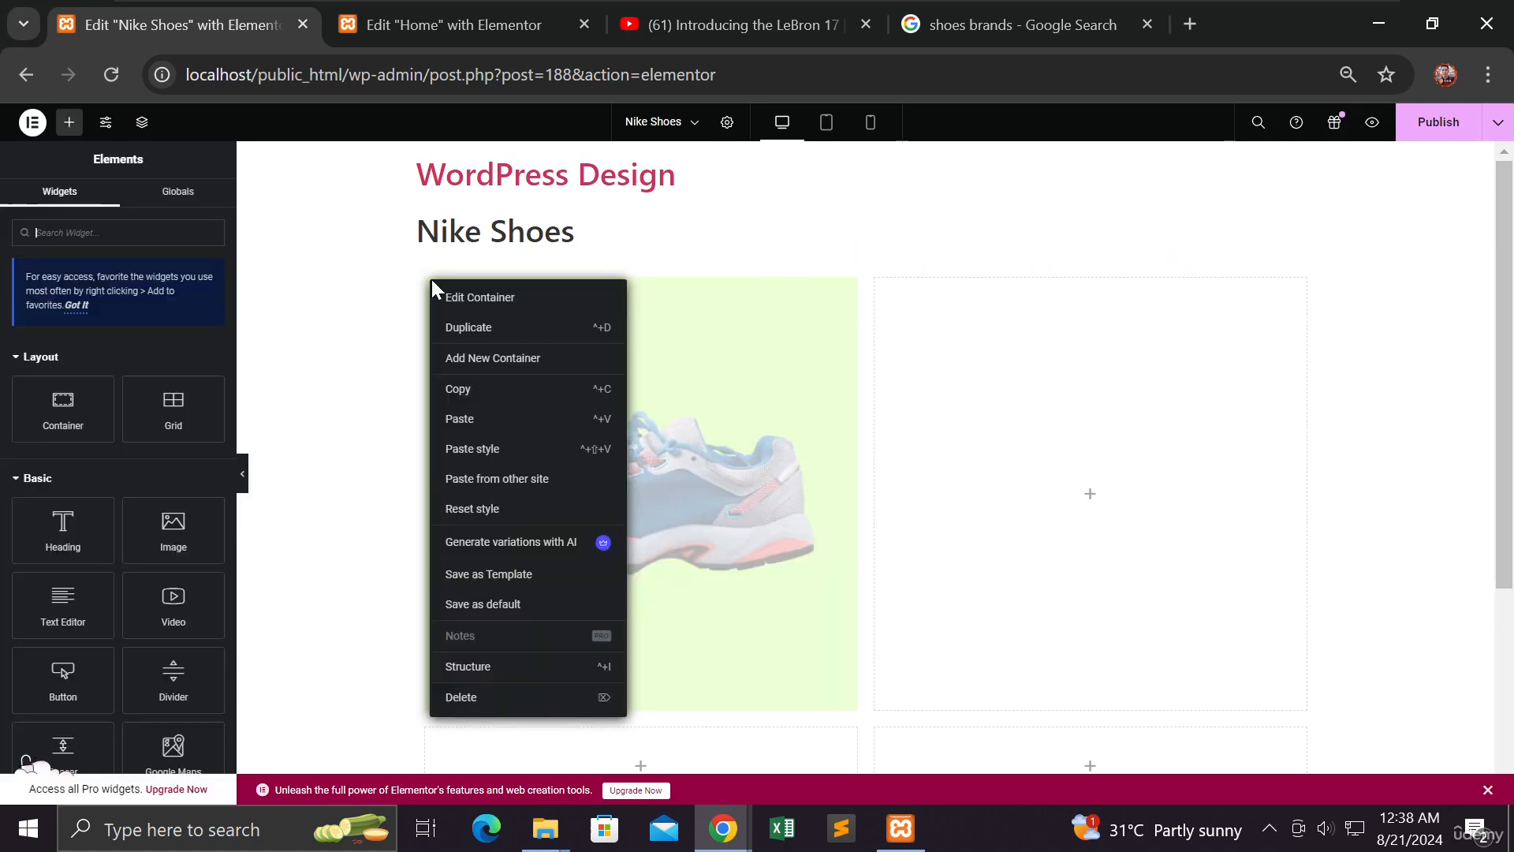
click(468, 329)
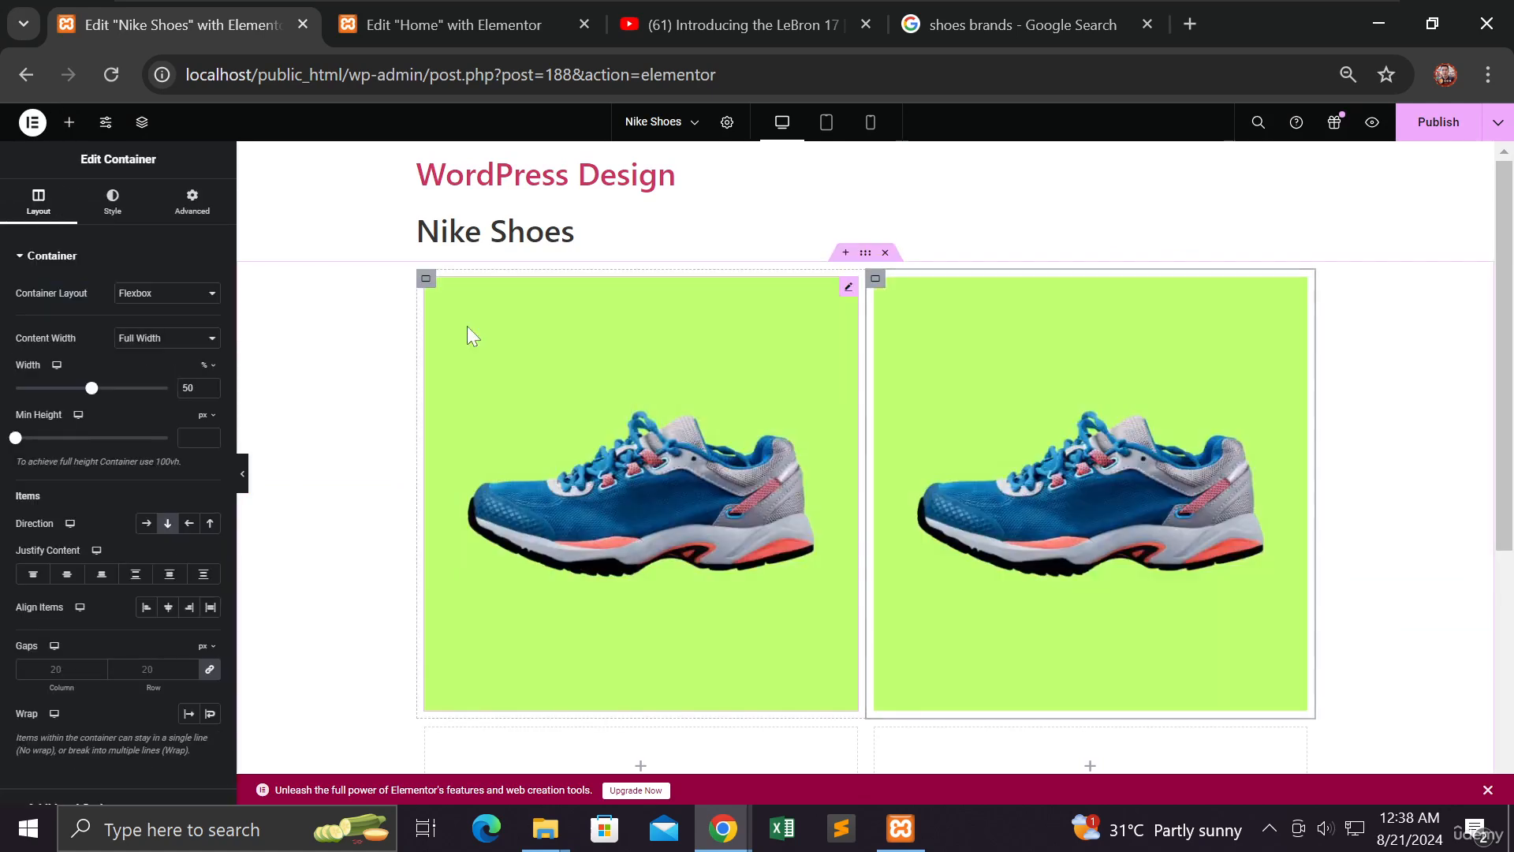
right_click(433, 282)
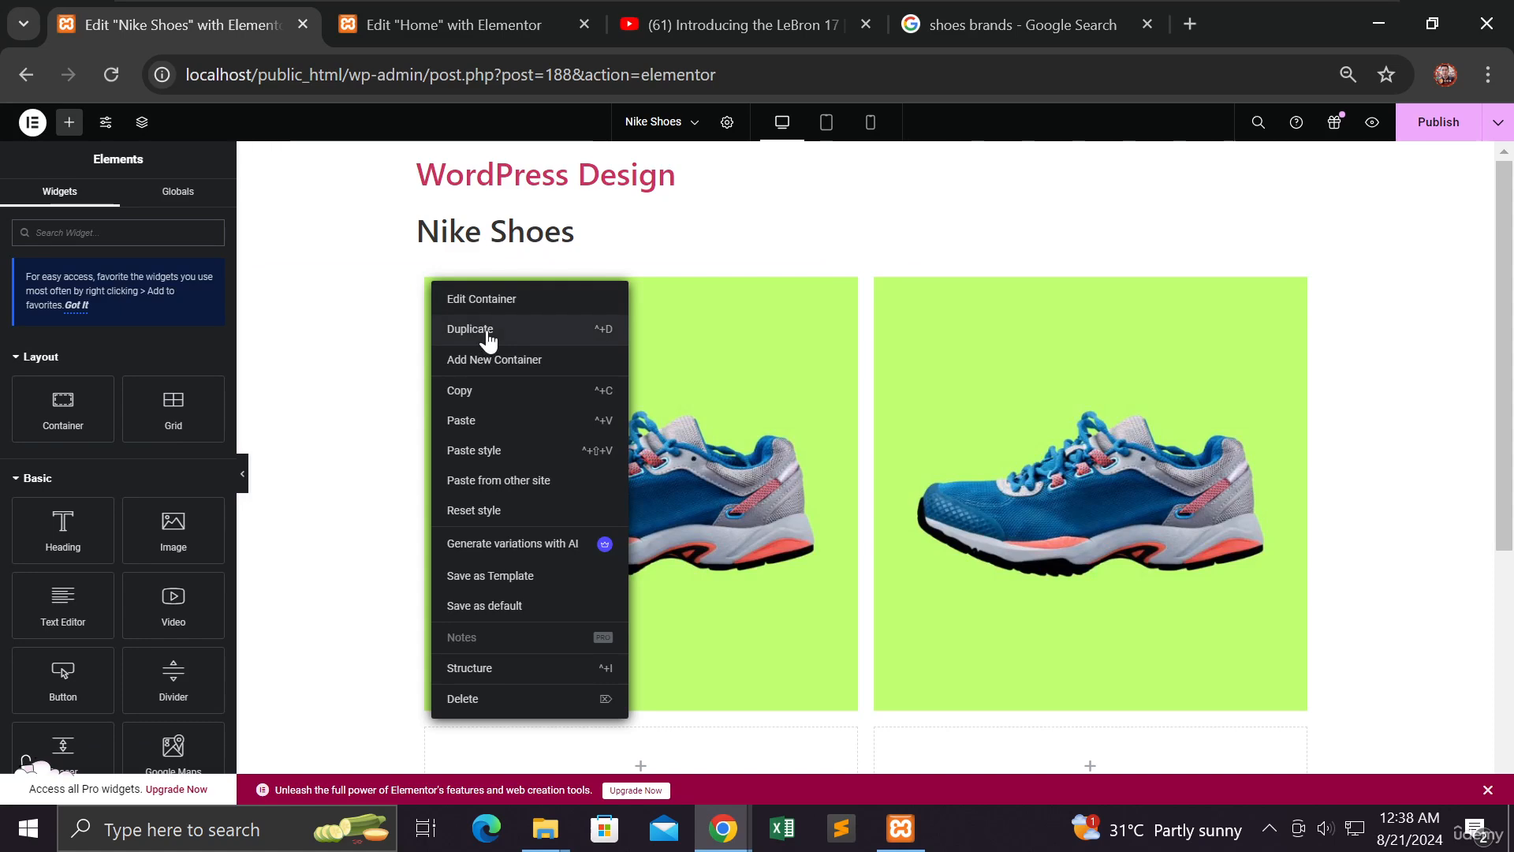
click(485, 330)
scroll(485, 329, up, 2)
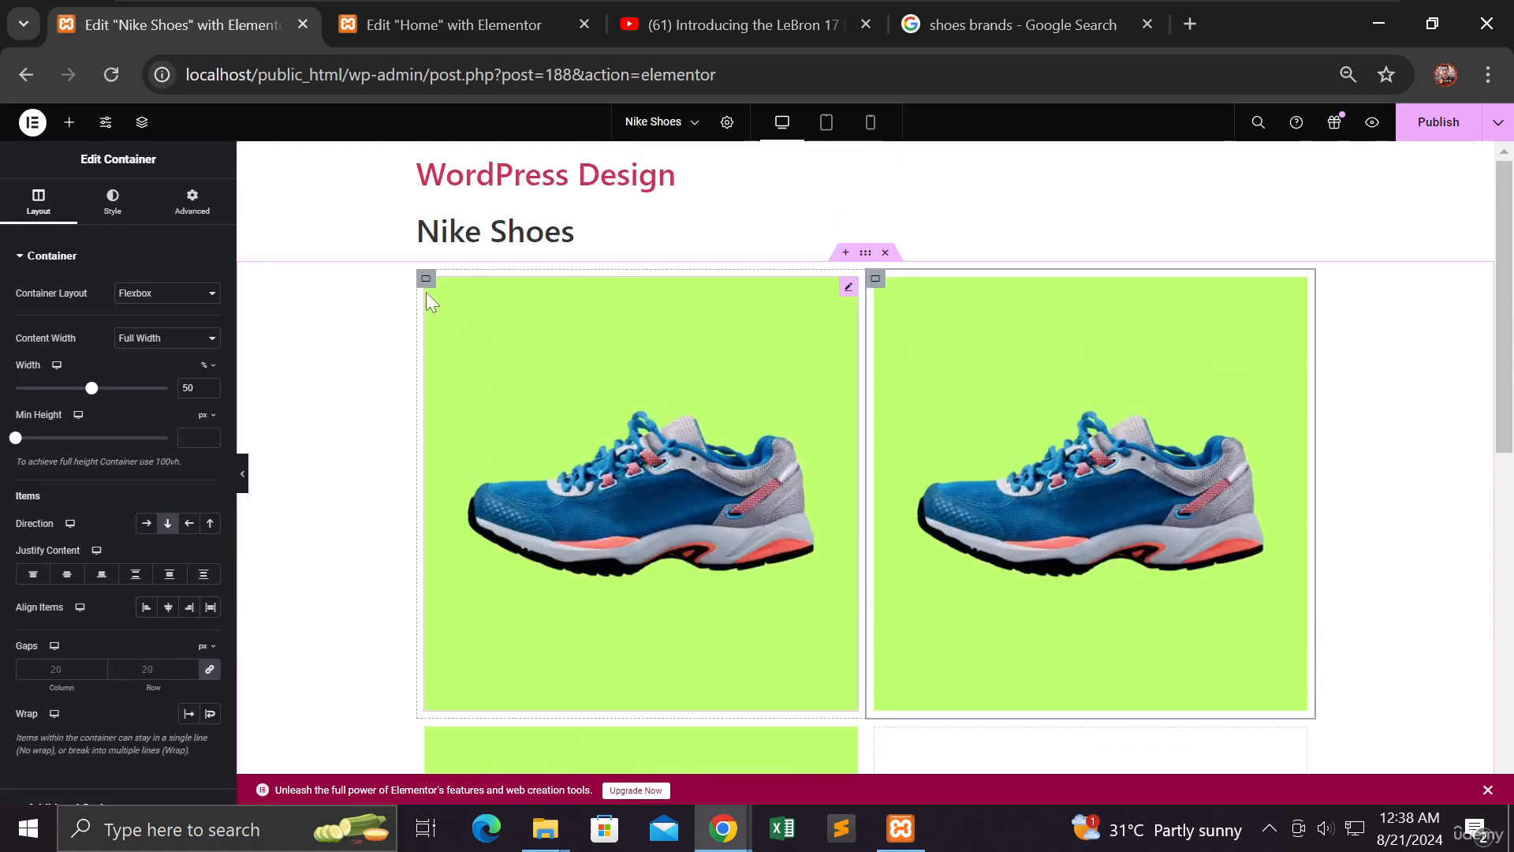
right_click(429, 286)
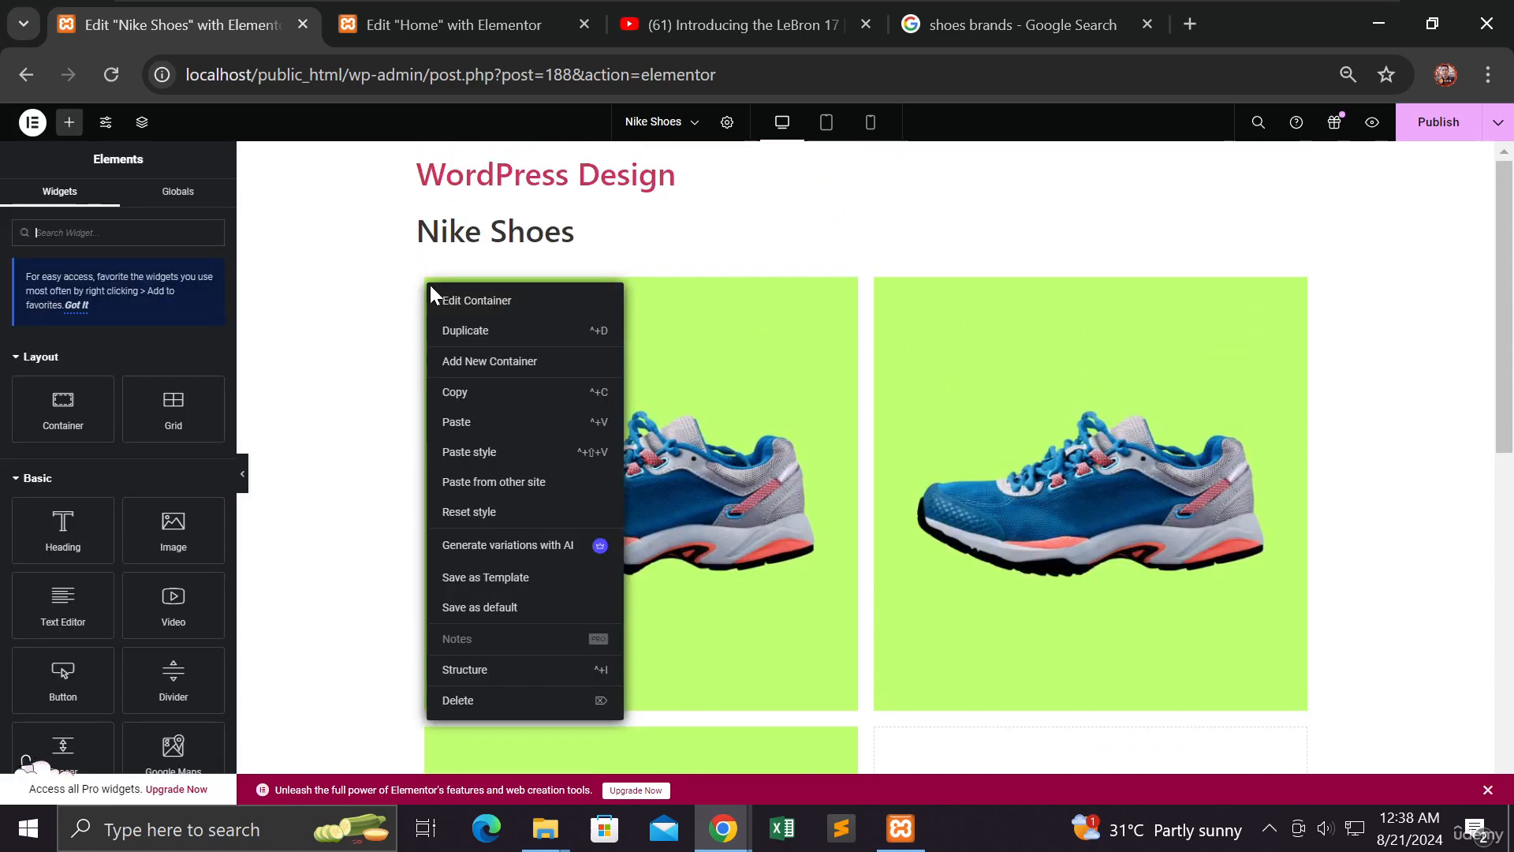
click(473, 332)
scroll(599, 382, down, 7)
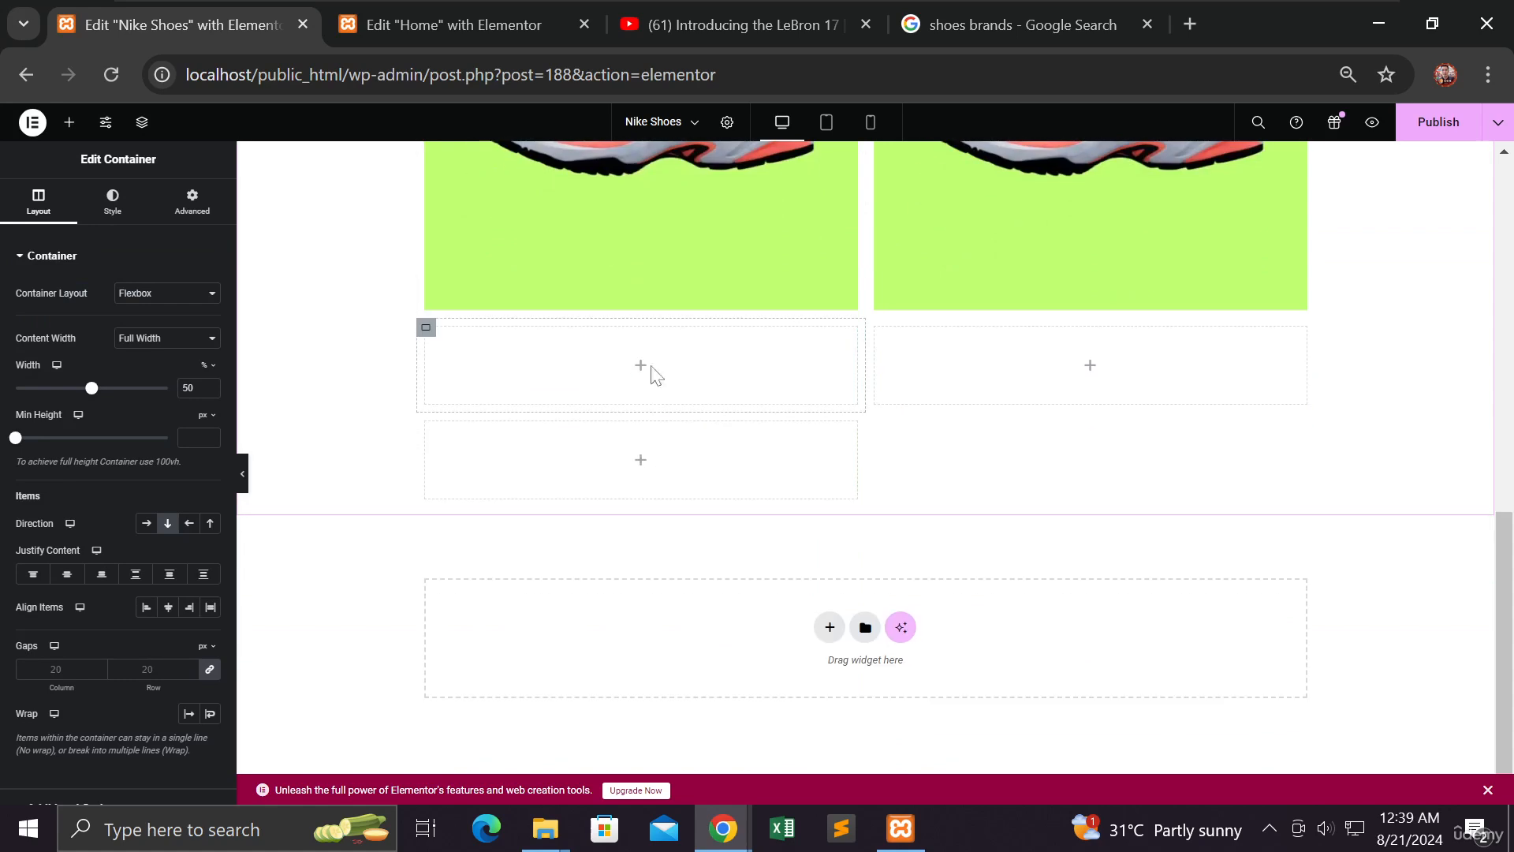
Delete the two leftover empty containers from the grid
right_click(435, 335)
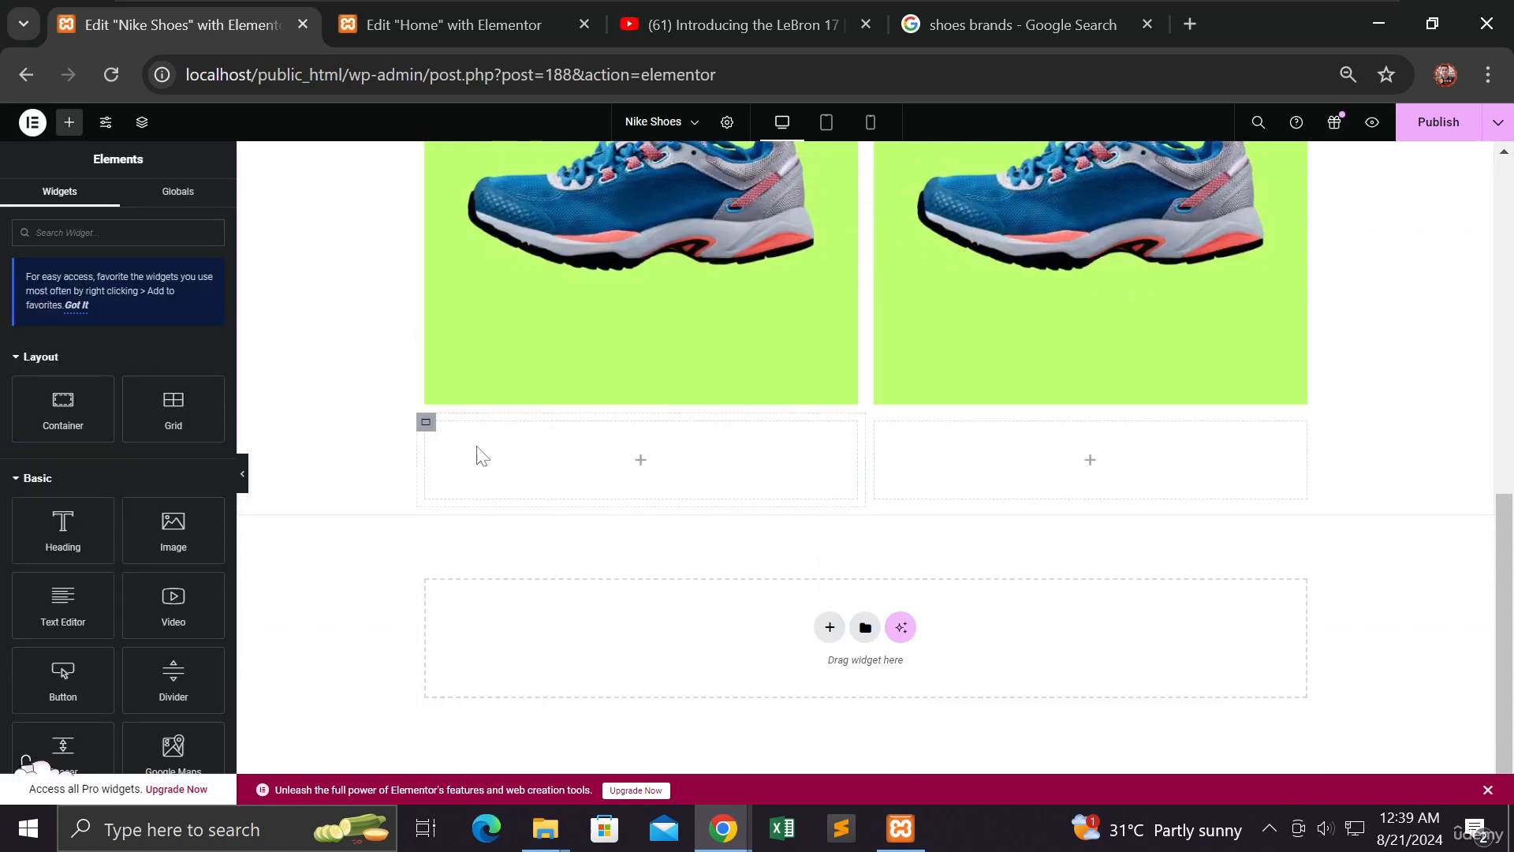
right_click(427, 425)
click(471, 786)
right_click(431, 438)
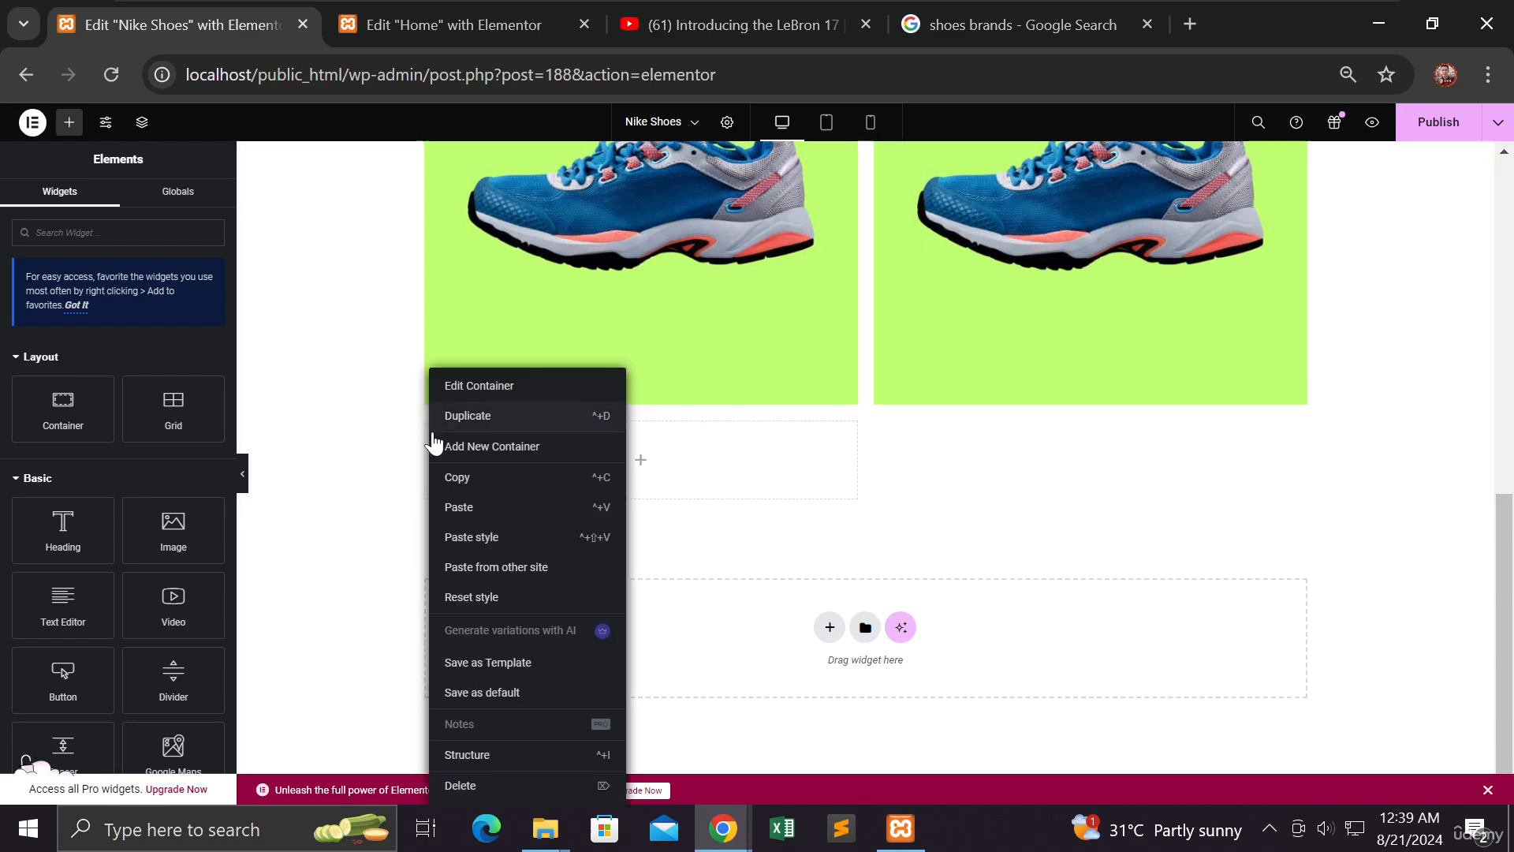
click(481, 780)
scroll(405, 543, up, 3)
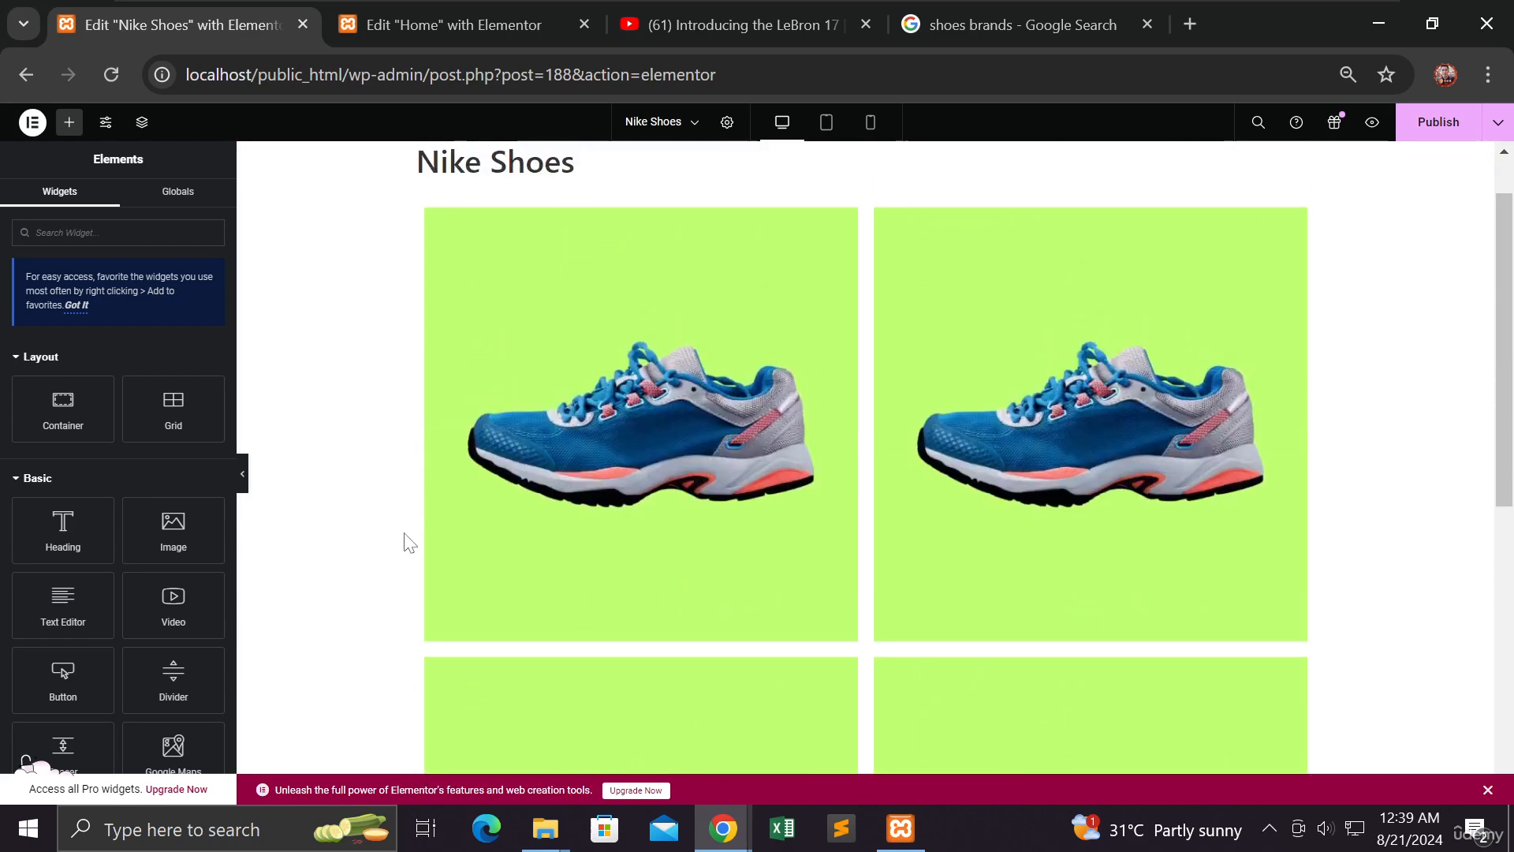
Replace the top-right image with the red sneakers on blue
click(1053, 451)
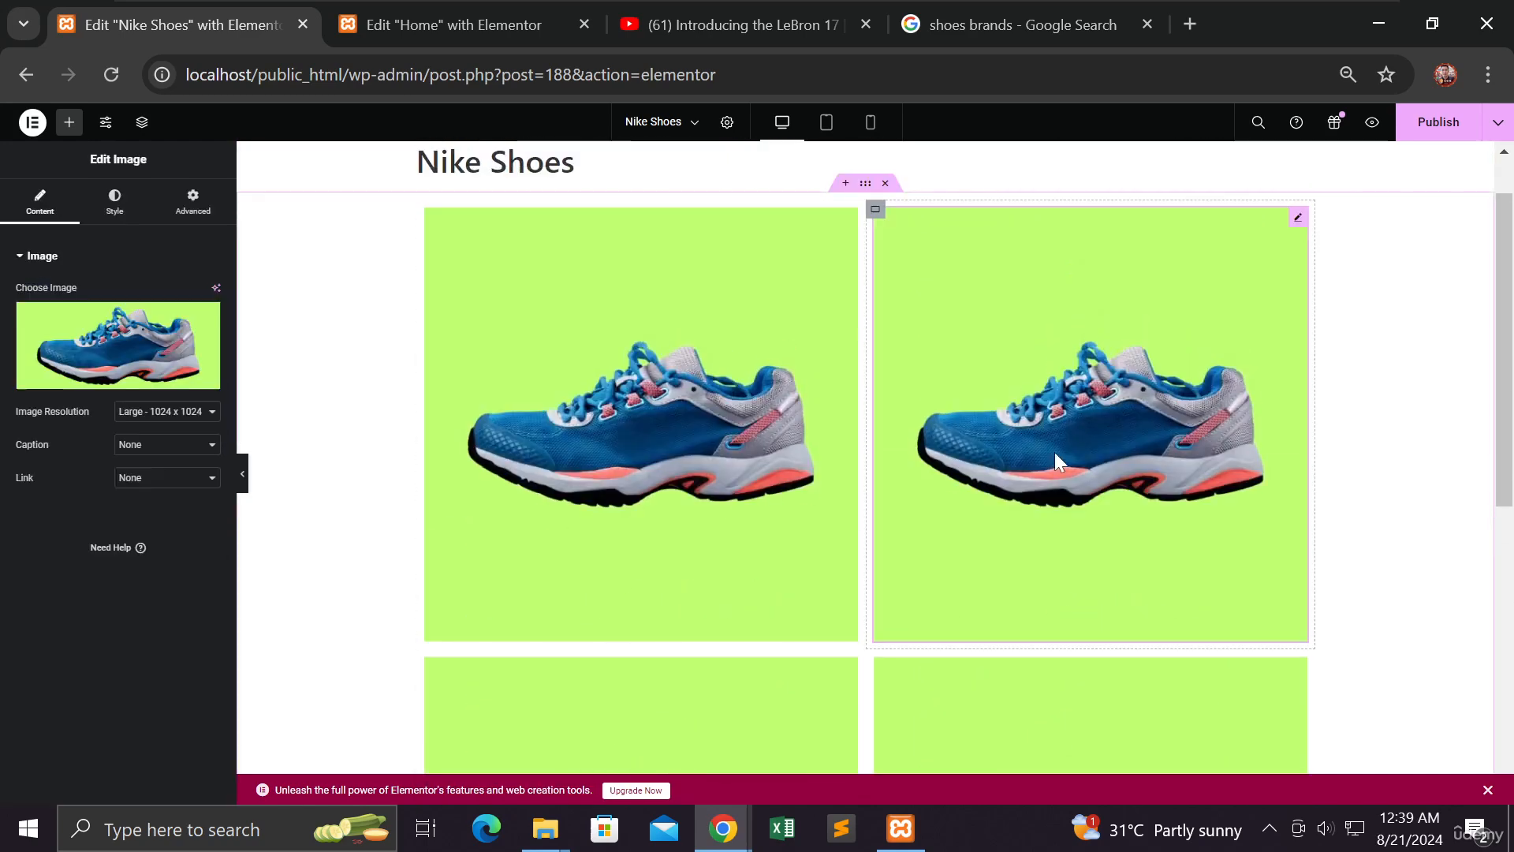
click(142, 337)
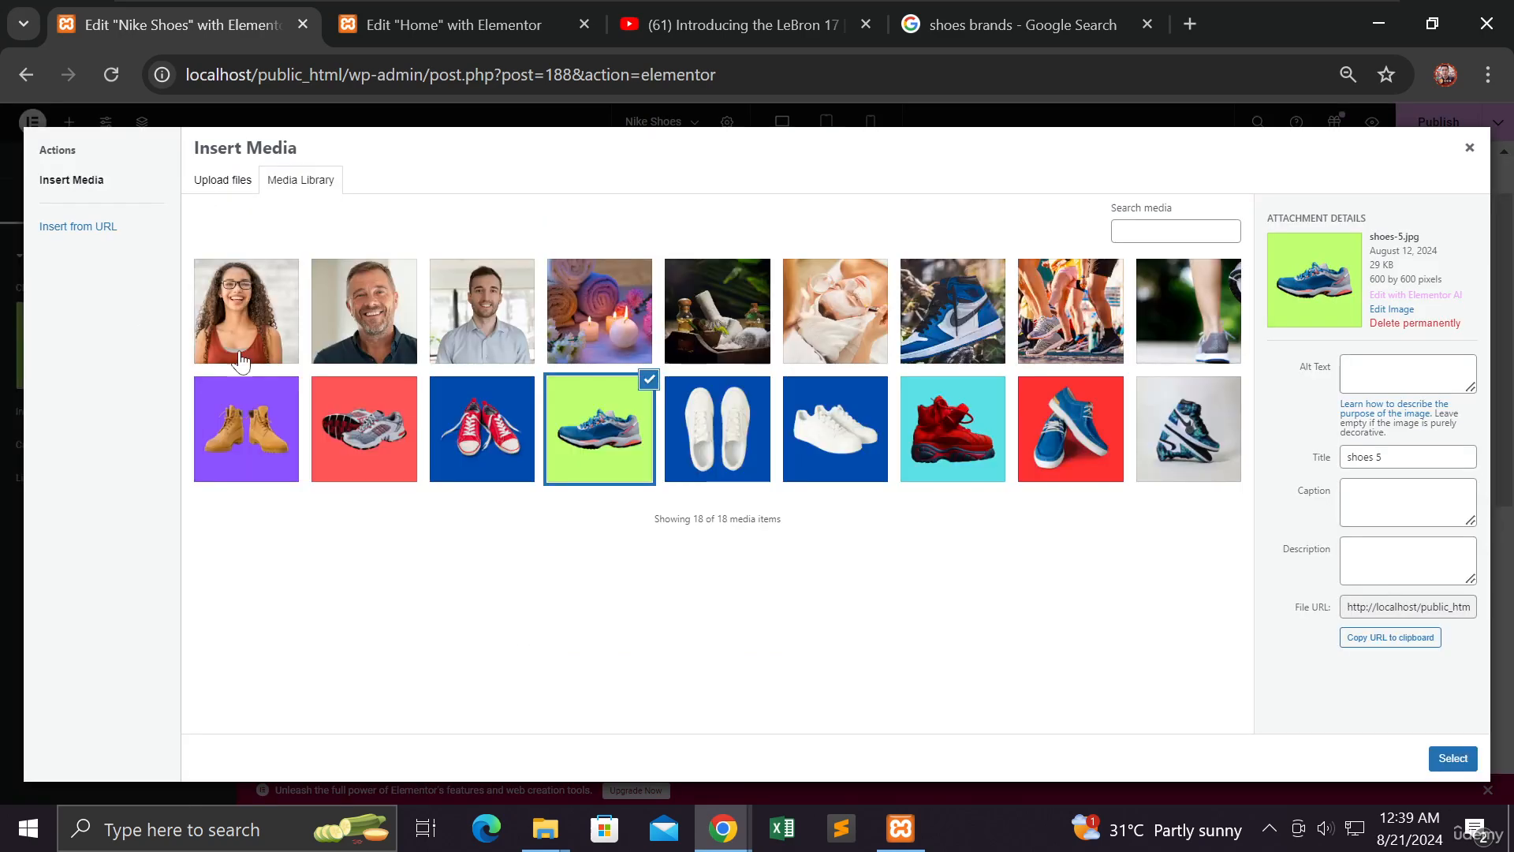
click(485, 426)
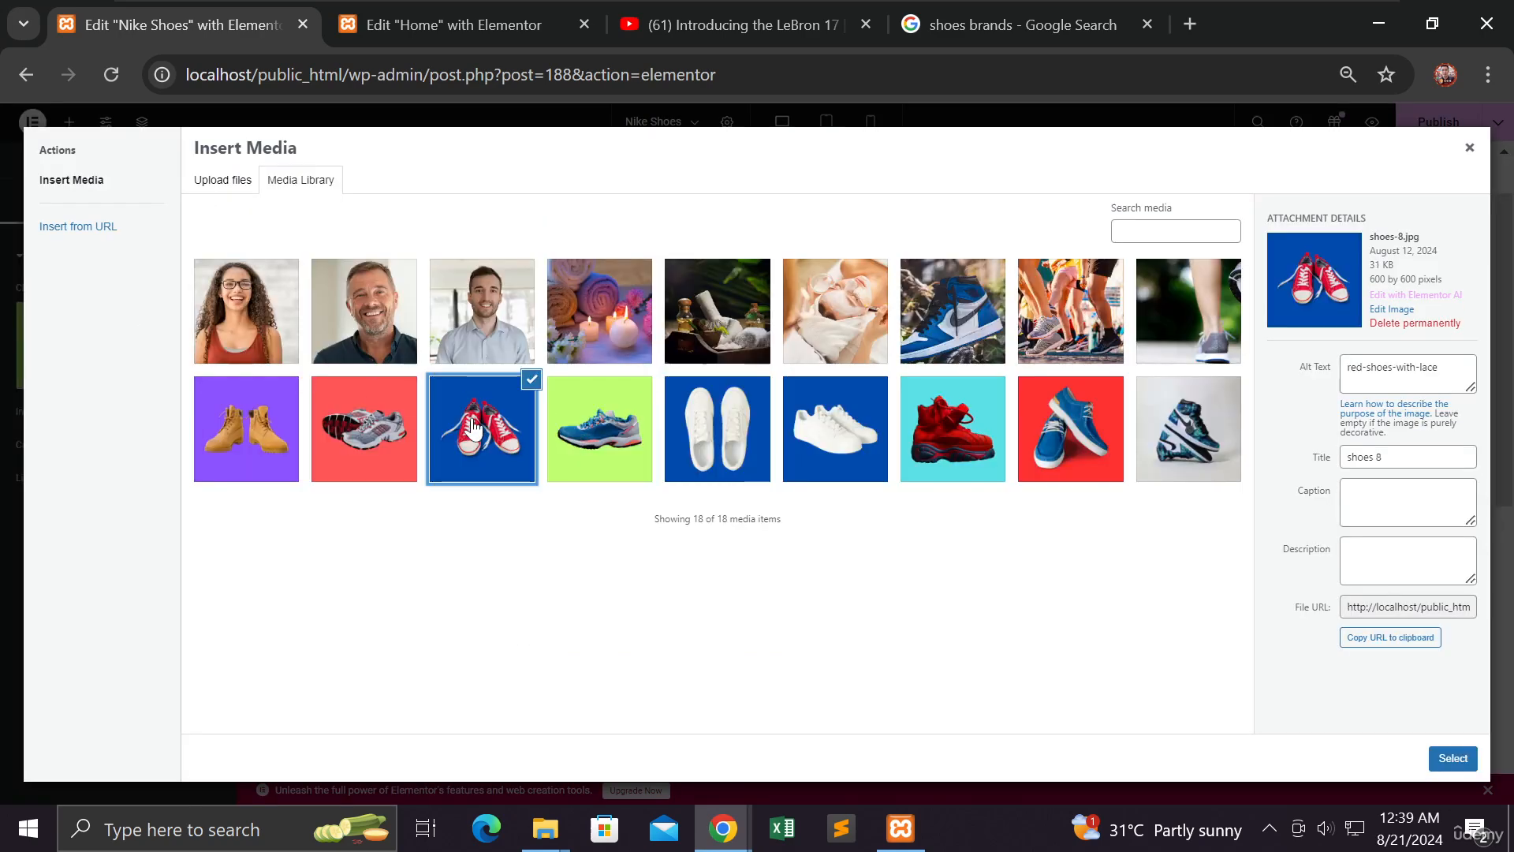
click(1450, 758)
Replace the bottom-left image with the tan boots on purple
scroll(840, 532, down, 5)
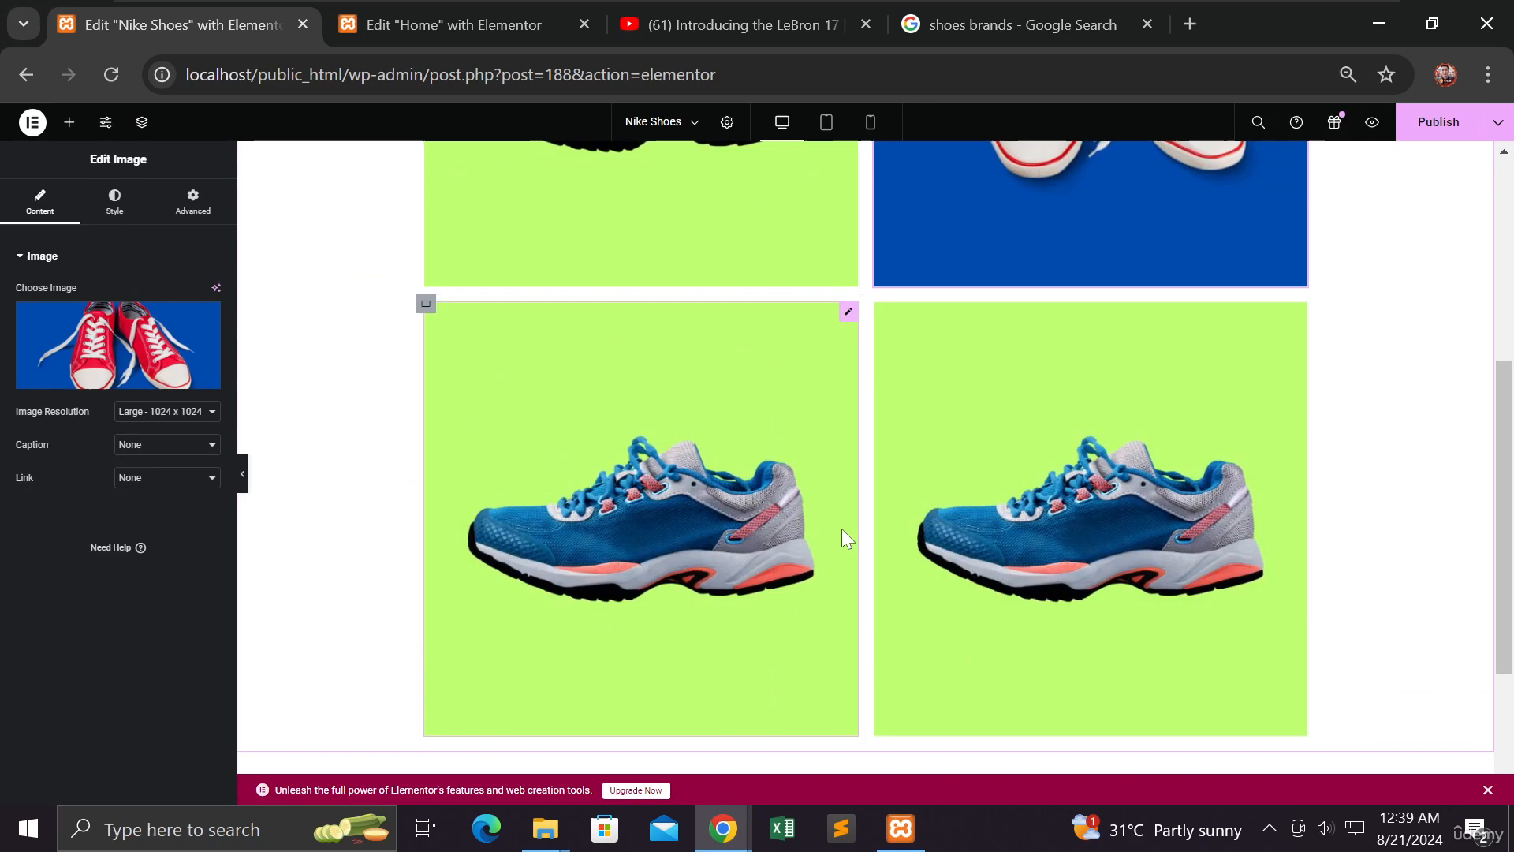
click(746, 503)
click(105, 324)
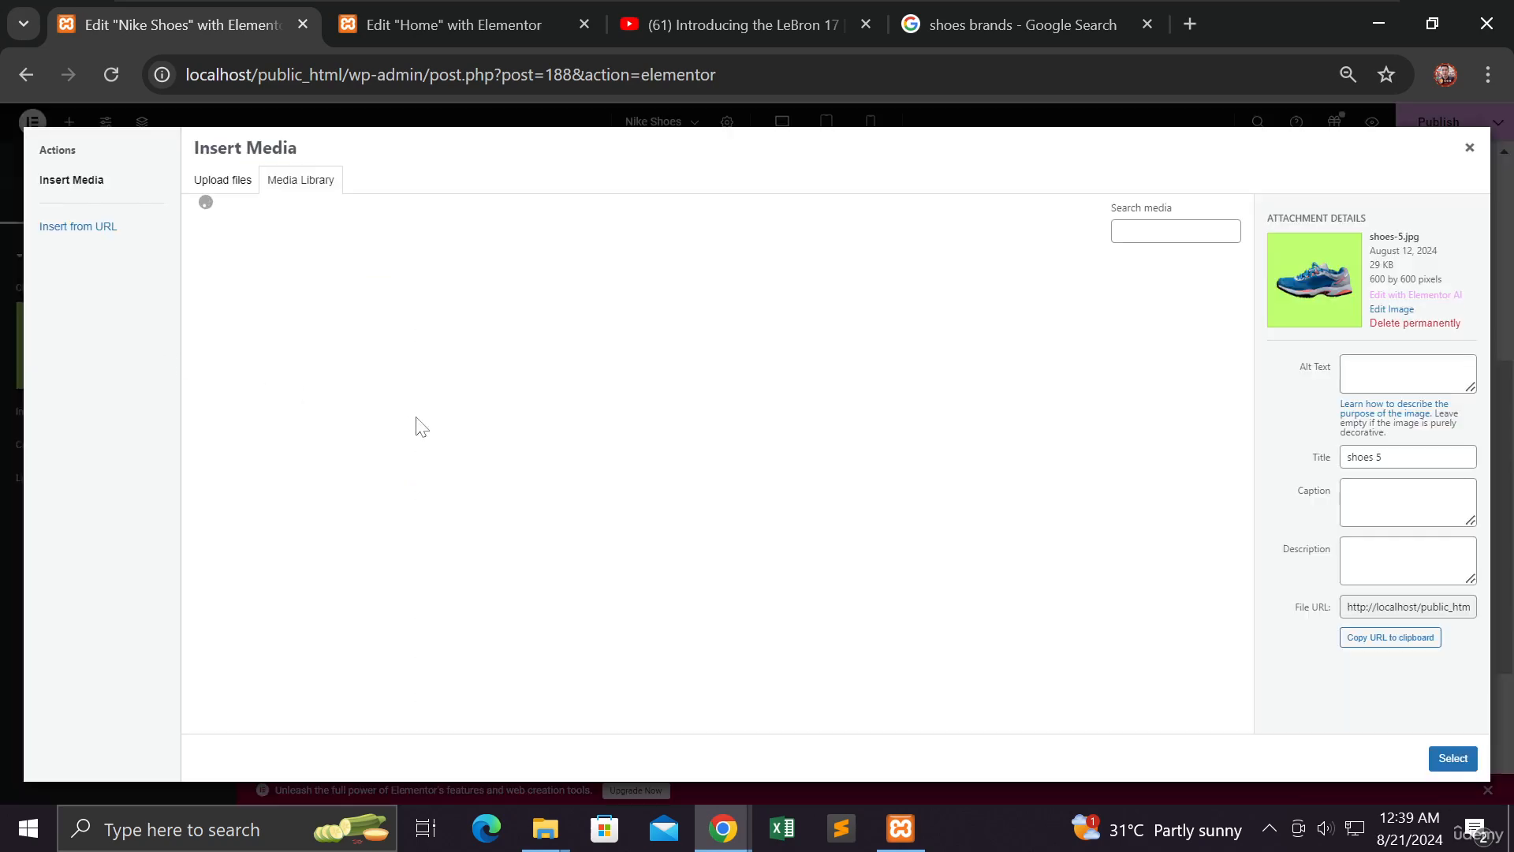
click(270, 435)
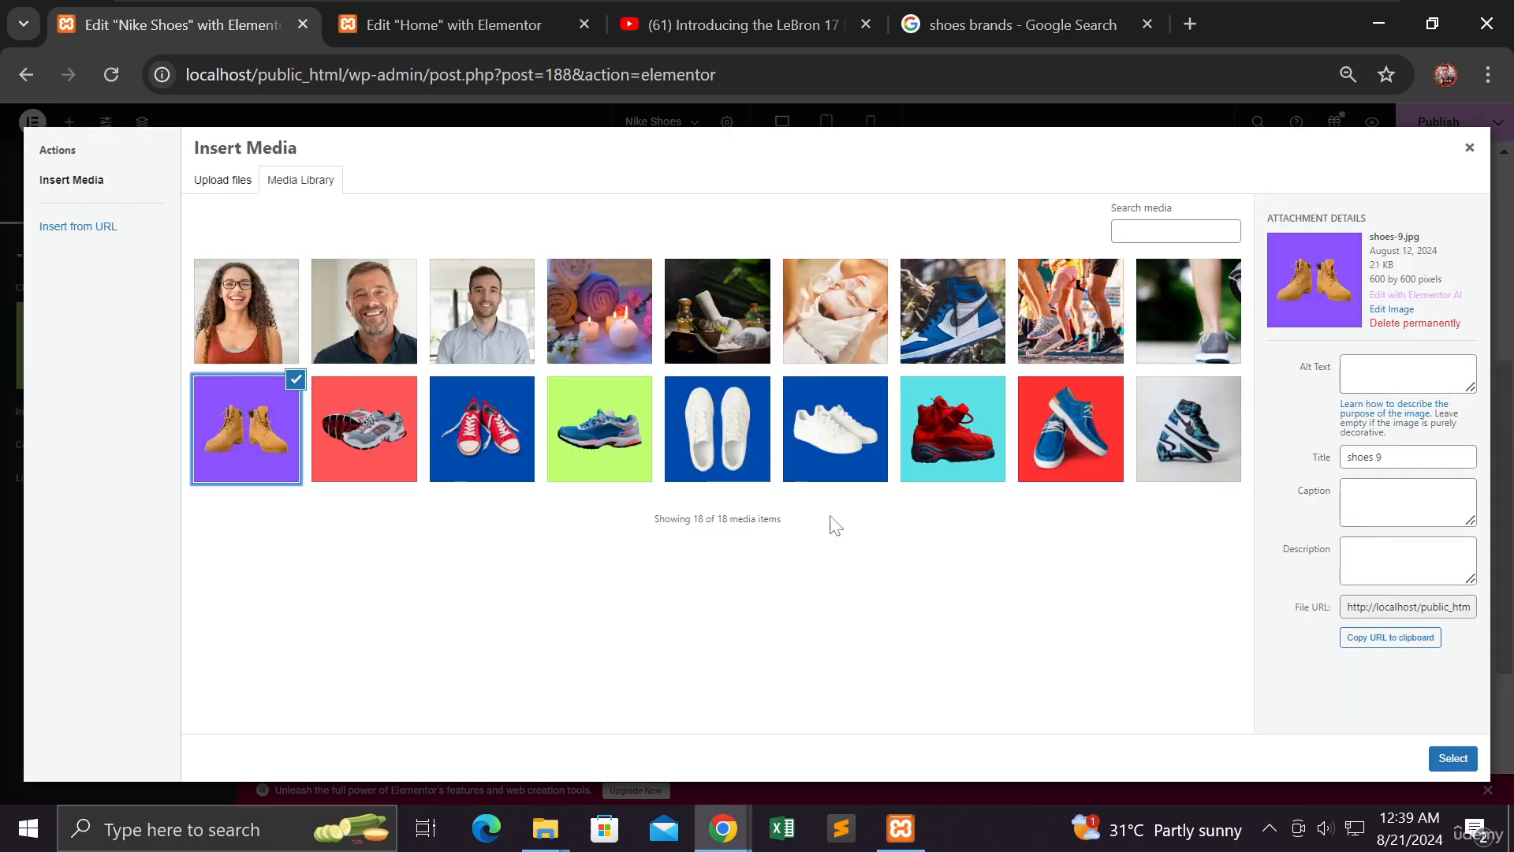
click(1448, 759)
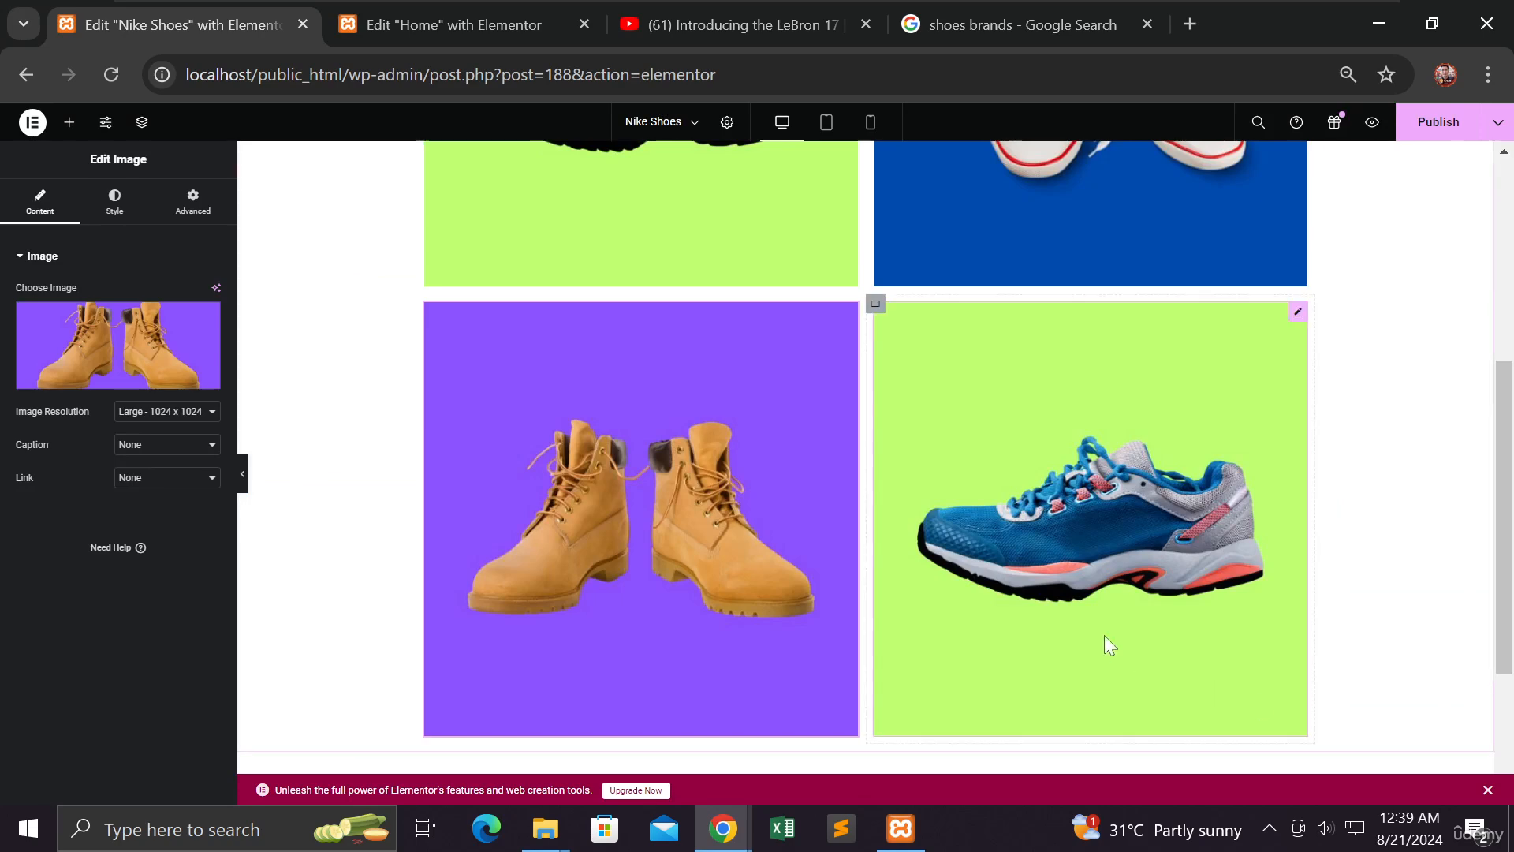
Swap the bottom-right image for the red shoe on cyan, then publish the page
click(1025, 501)
click(108, 357)
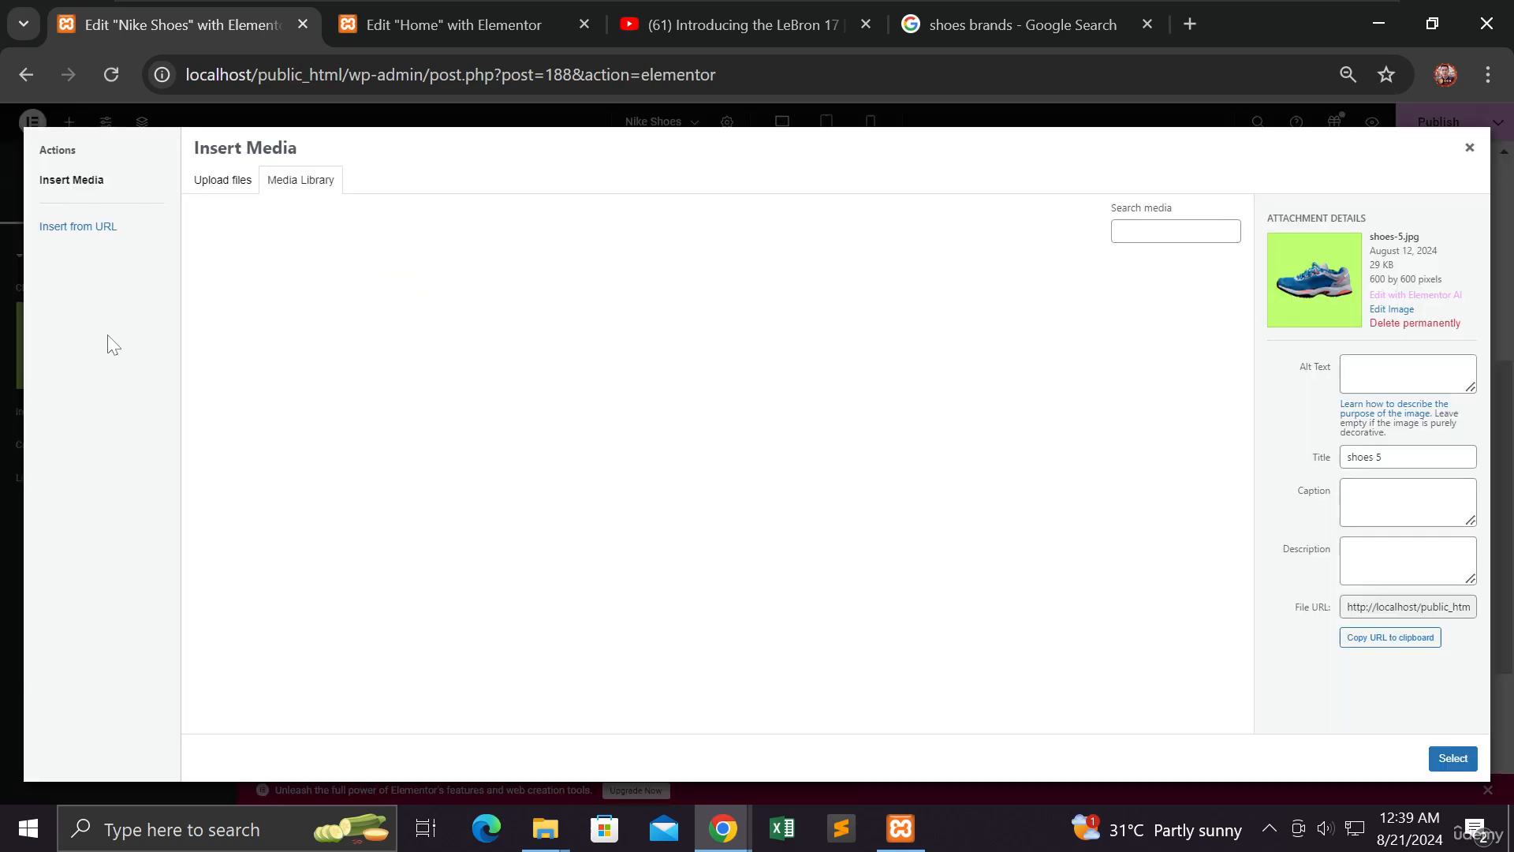
click(972, 456)
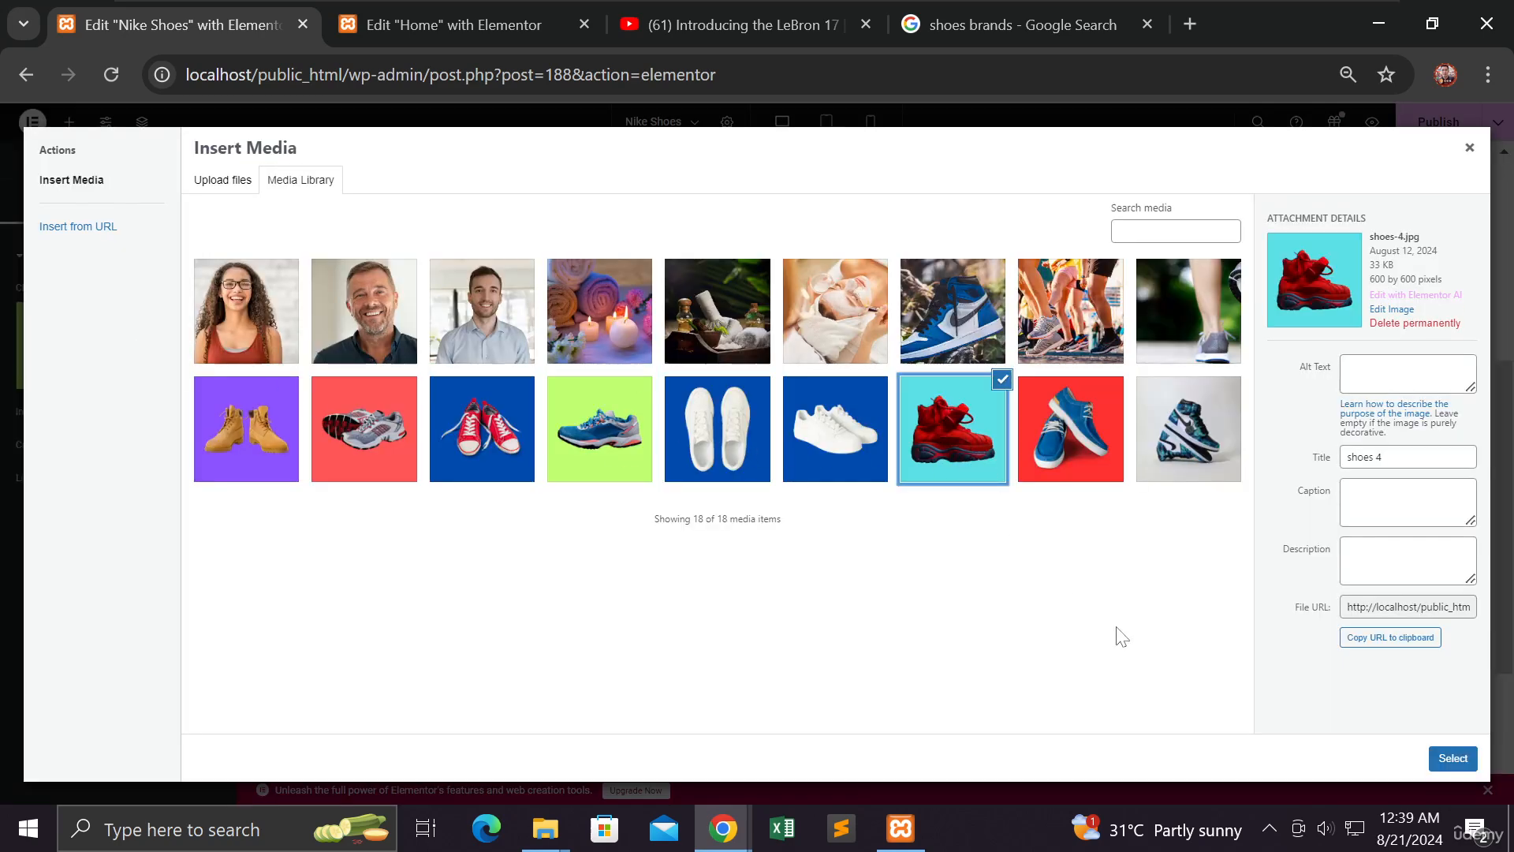
click(1451, 758)
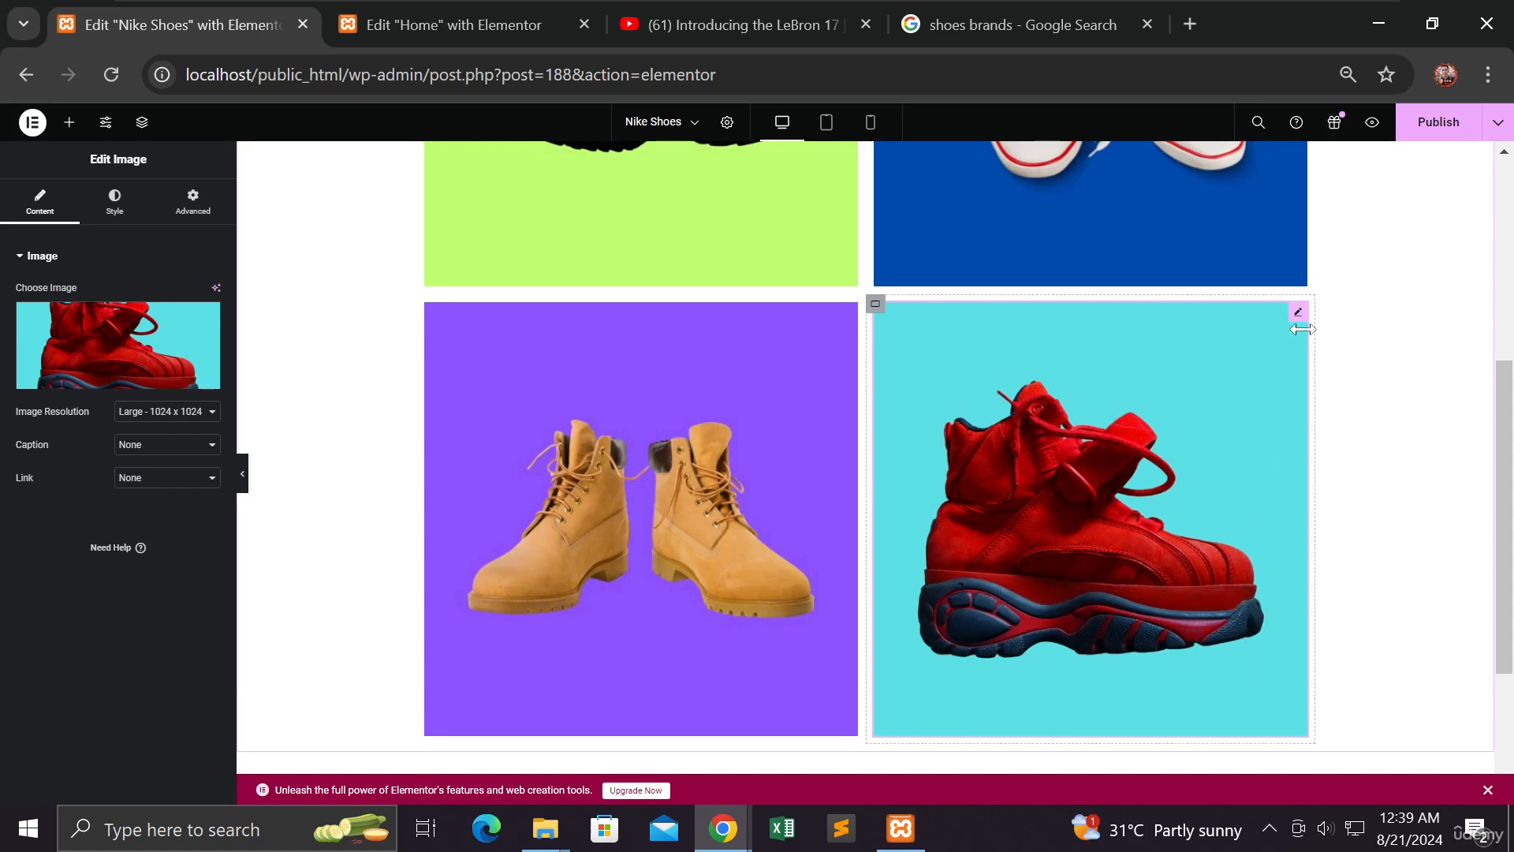
scroll(1325, 345, up, 3)
click(1435, 124)
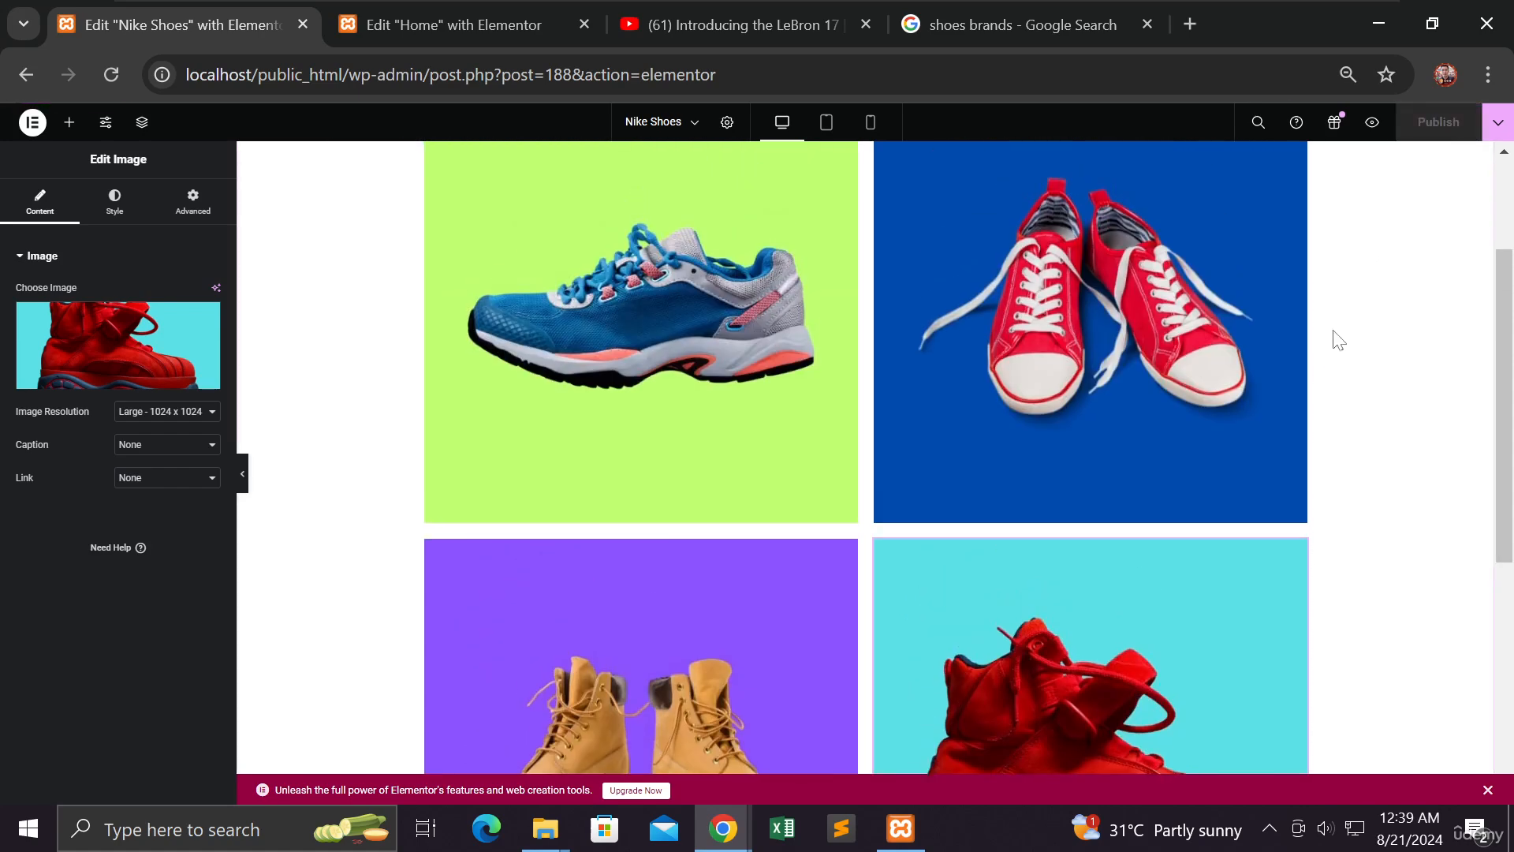
Open a preview of the Nike Shoes page in a new tab
scroll(1339, 336, up, 3)
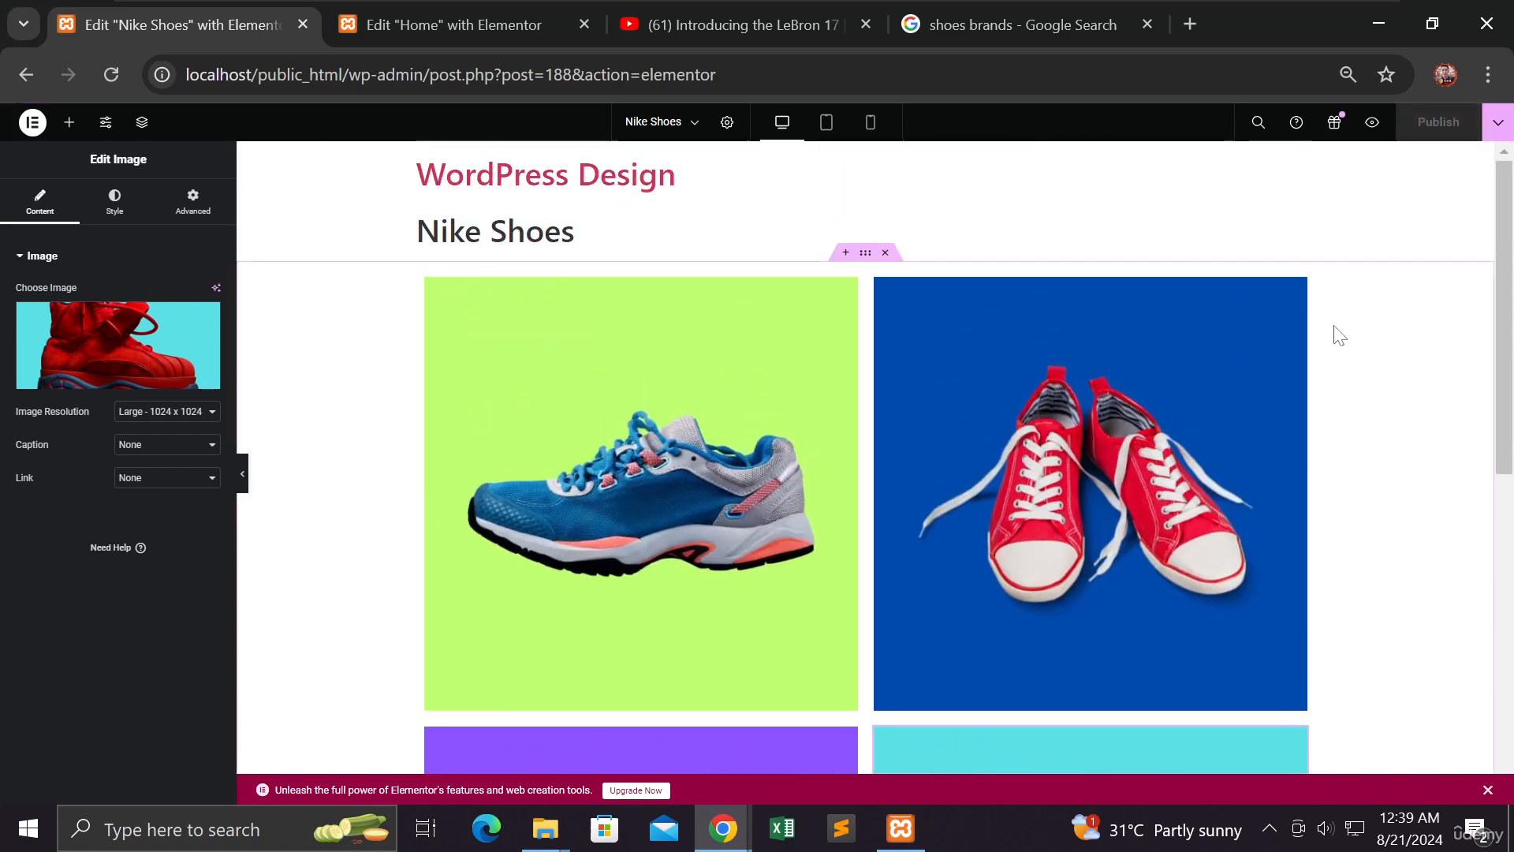
right_click(1373, 135)
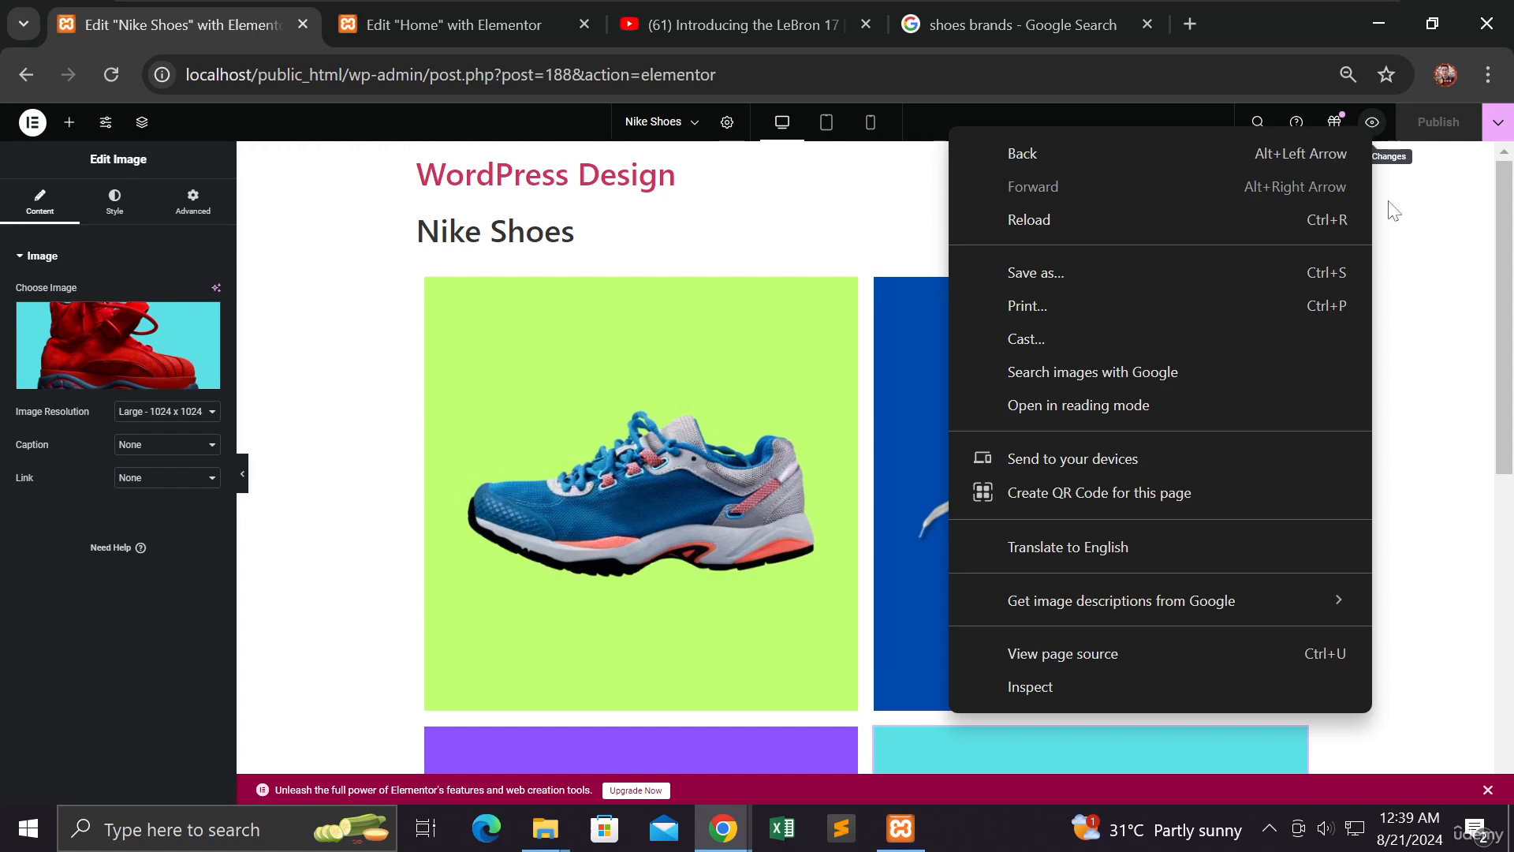
click(1376, 131)
click(1373, 126)
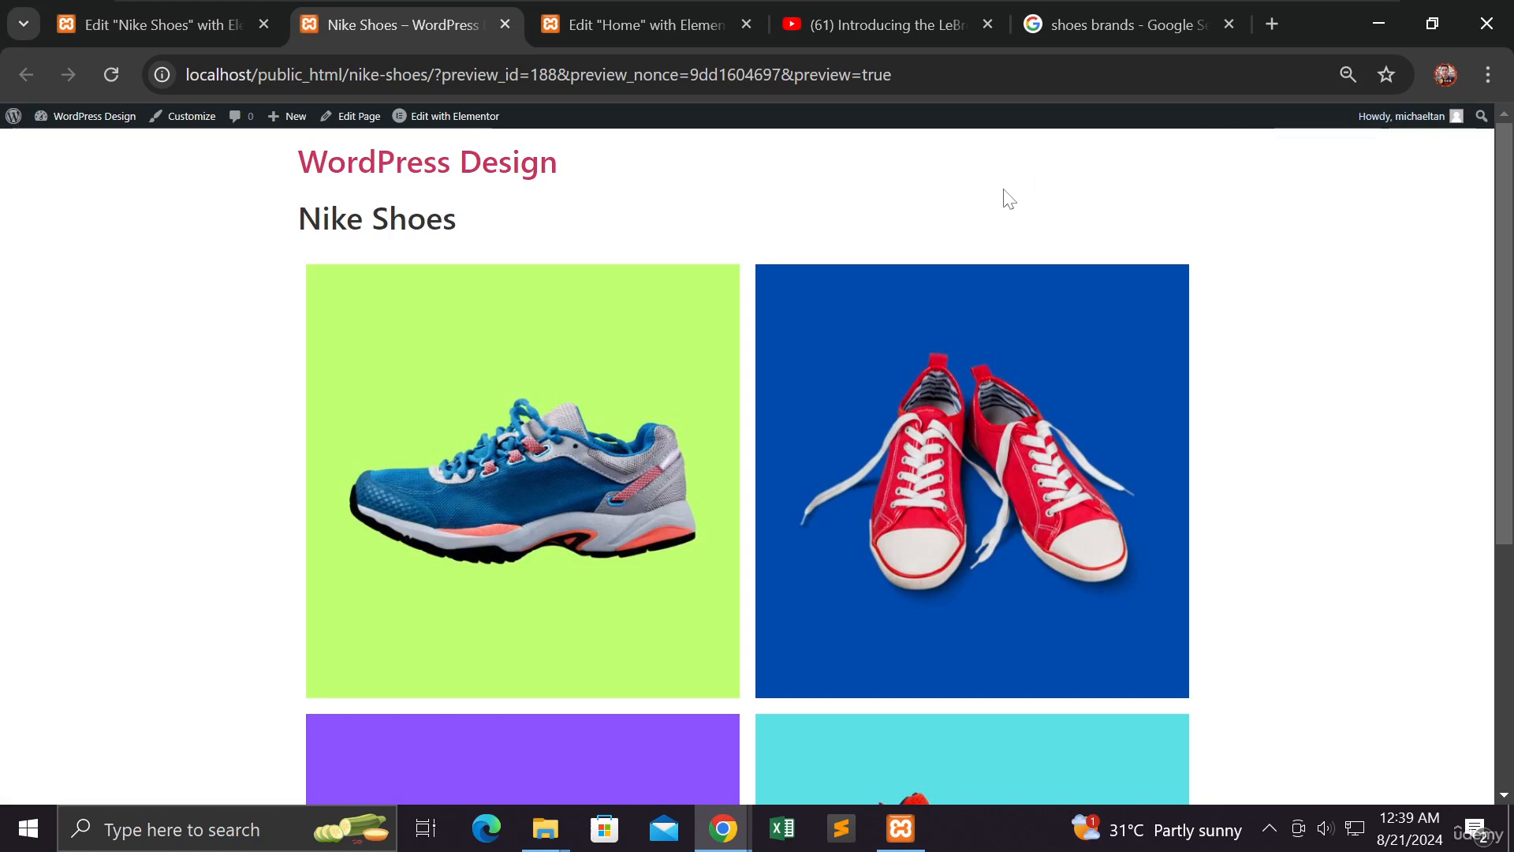
Copy the Nike Shoes page address without the preview parameters
click(435, 74)
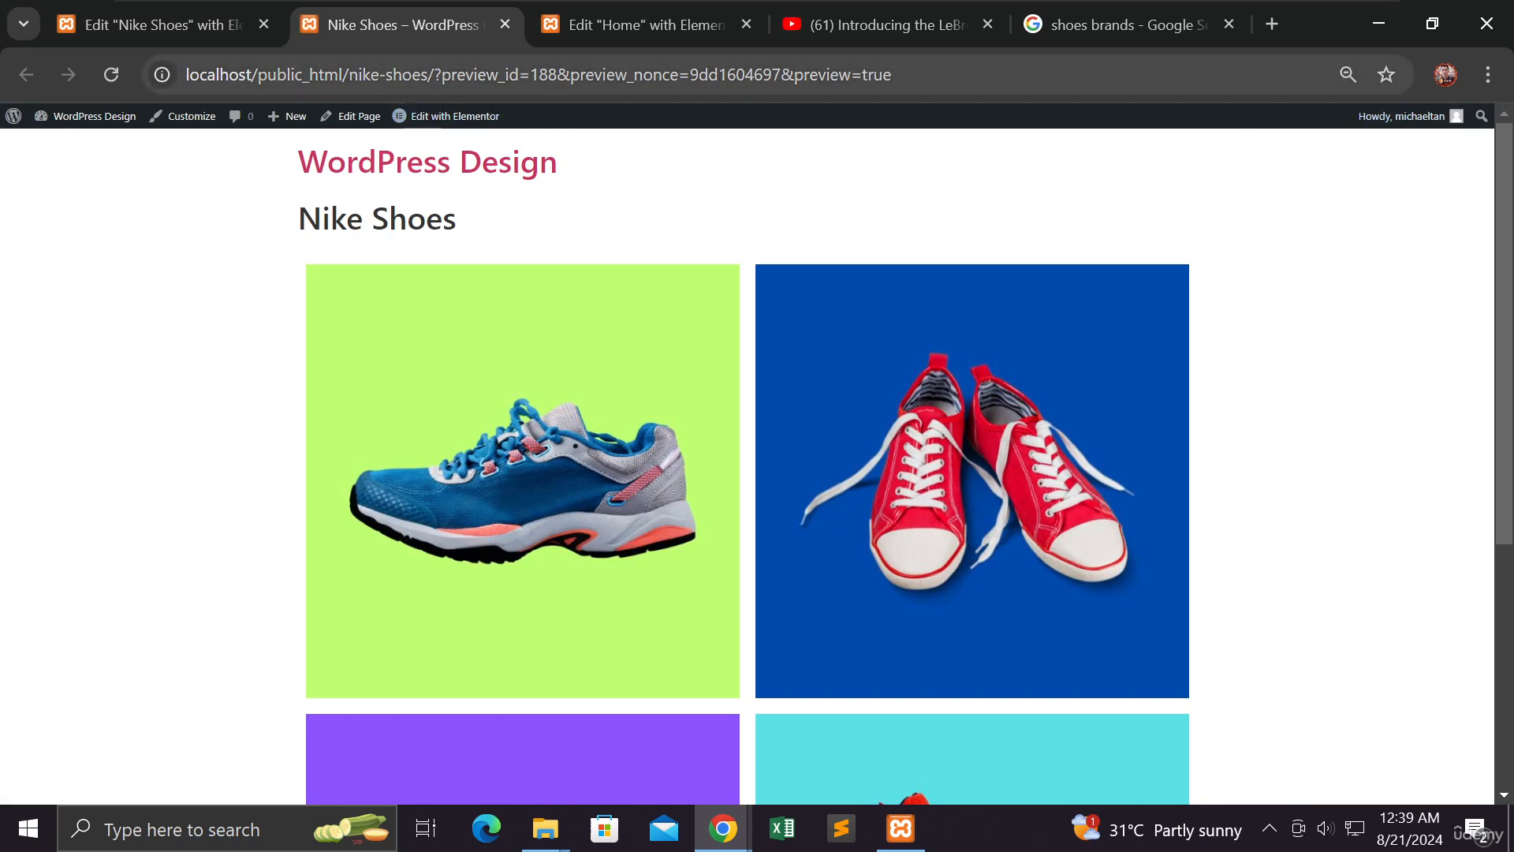
drag(434, 74, 187, 74)
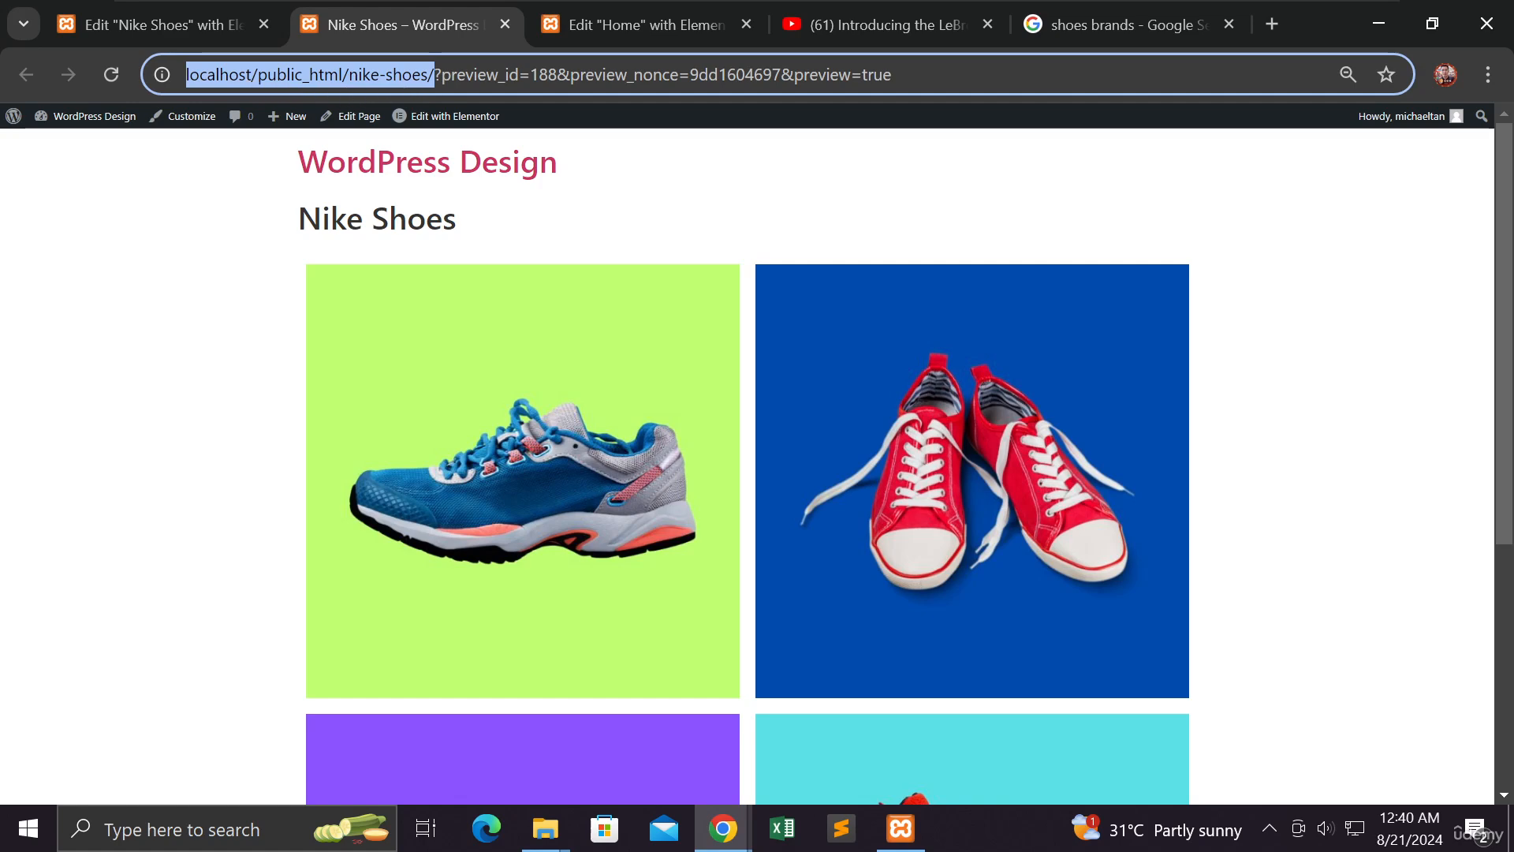
right_click(416, 73)
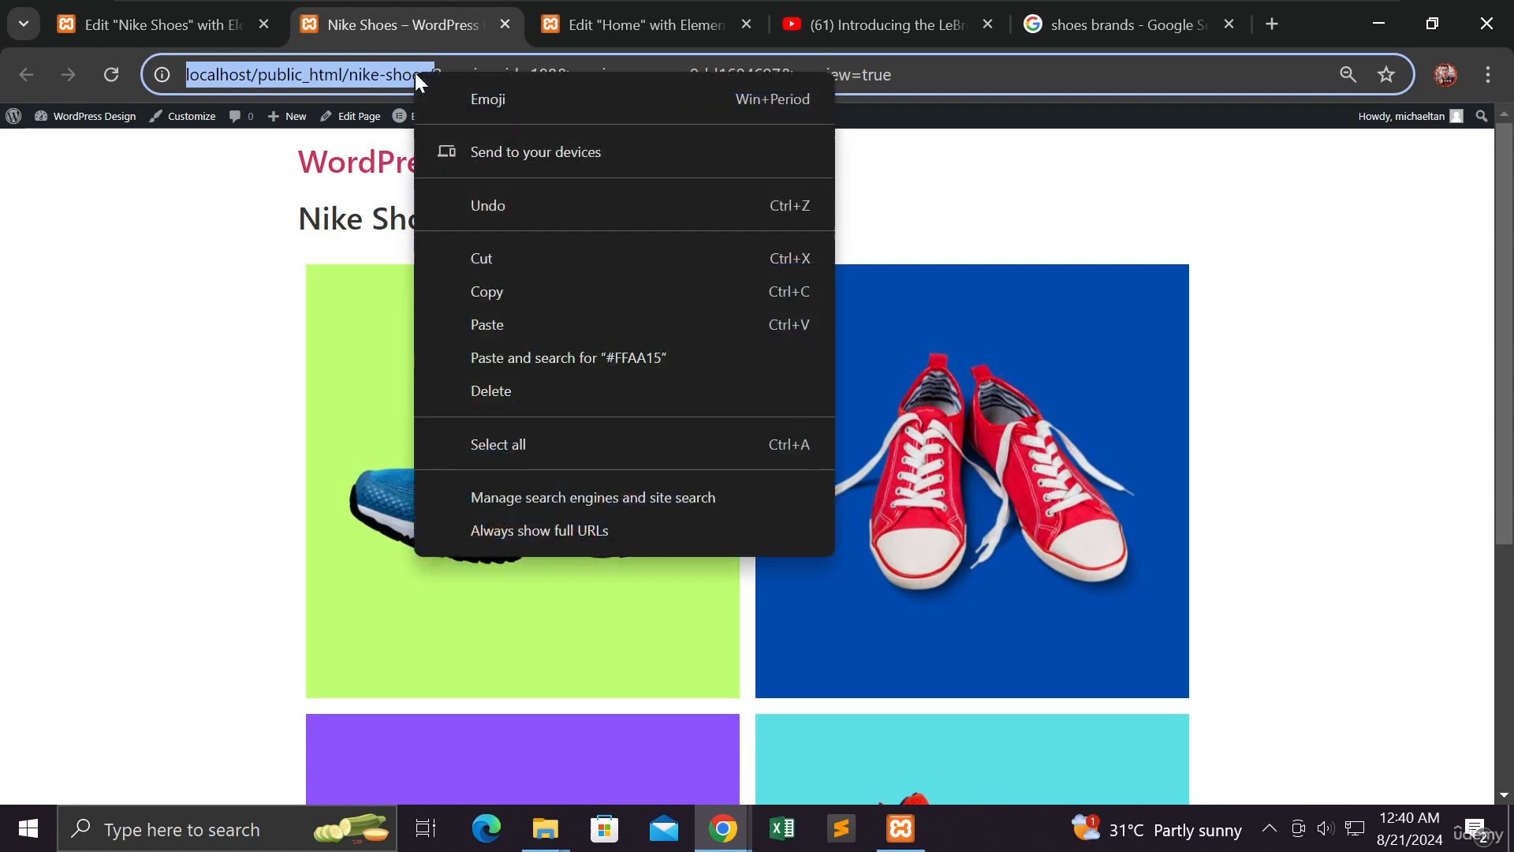
click(493, 289)
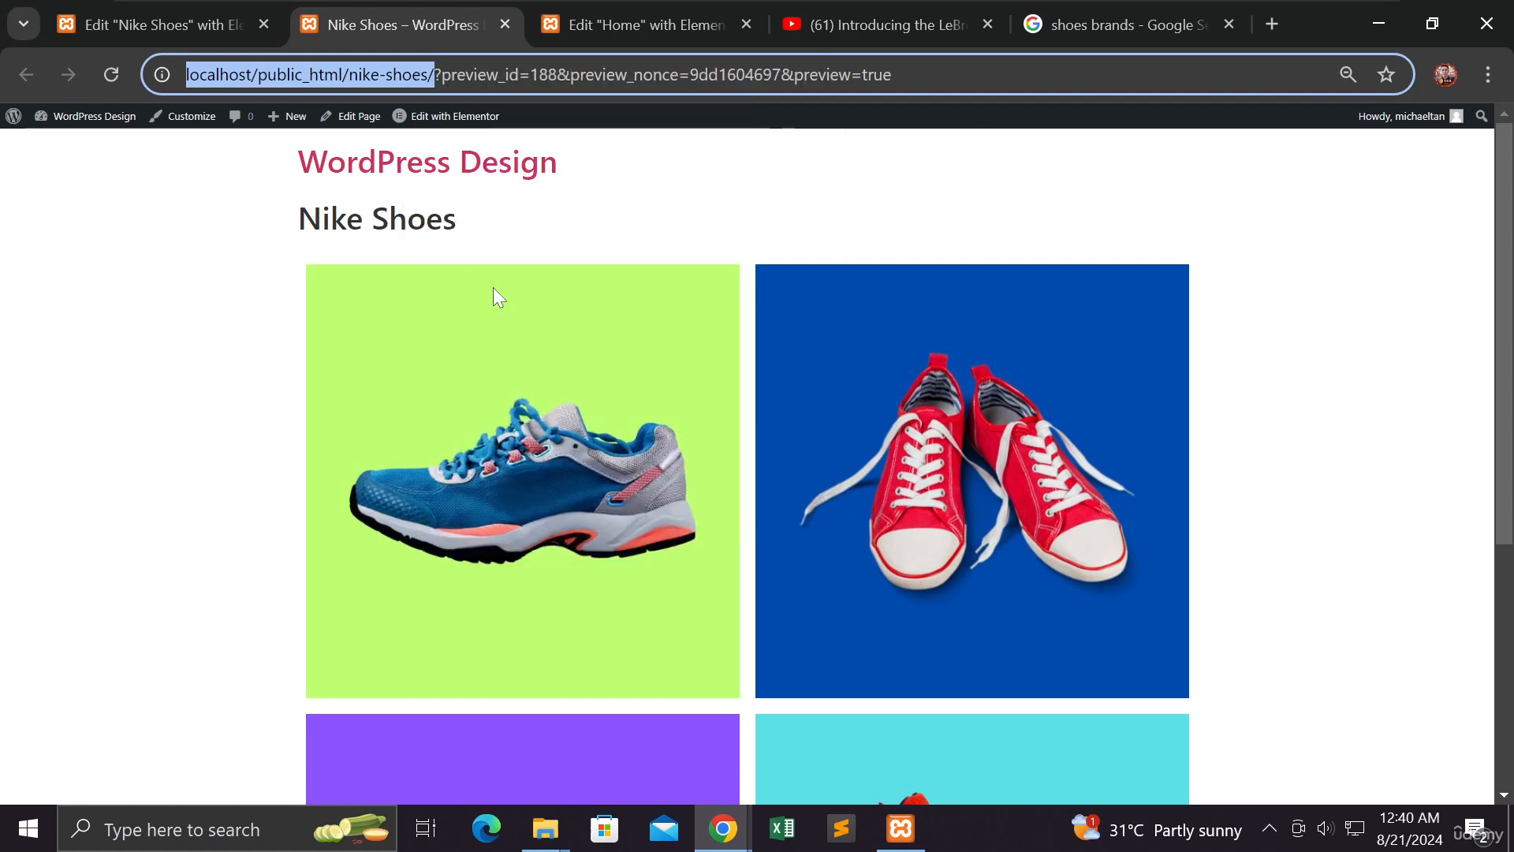
drag(435, 74, 178, 72)
key(ctrl+c)
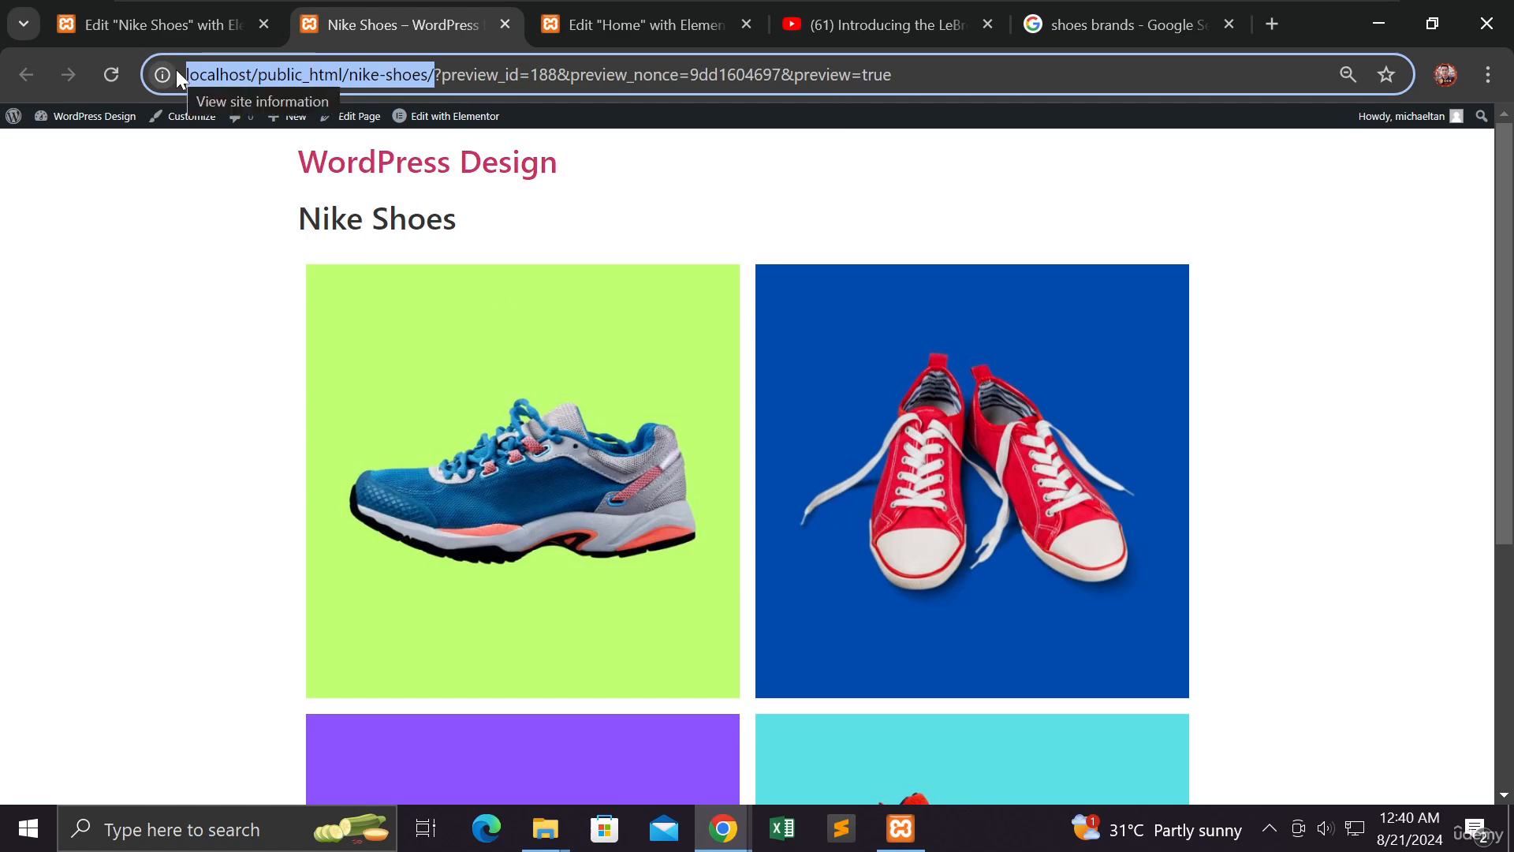
click(724, 829)
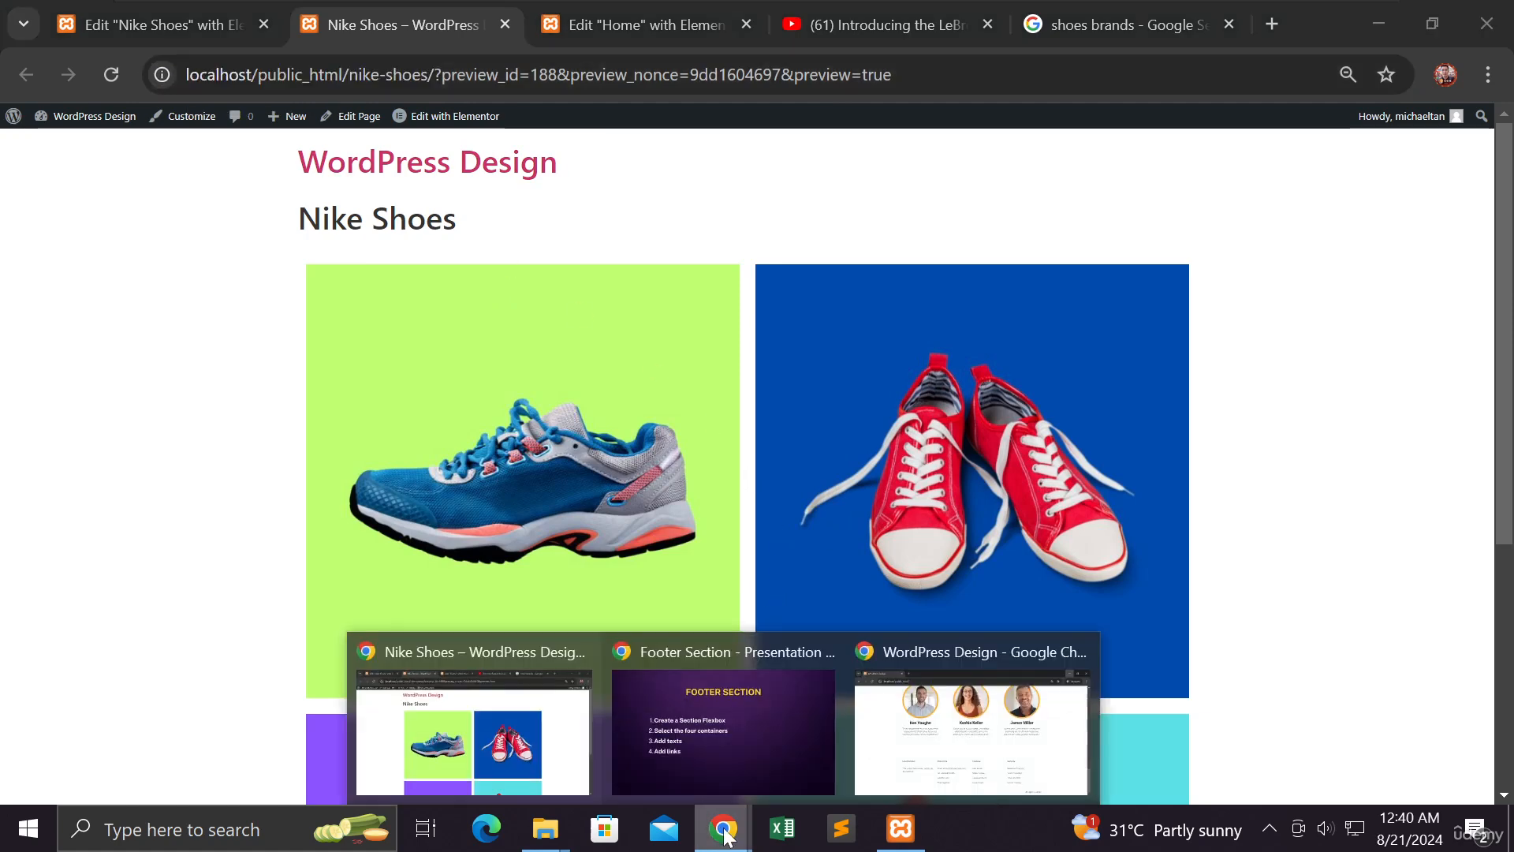
Load the copied Nike Shoes address in a new incognito tab and check the shoe grid
click(946, 739)
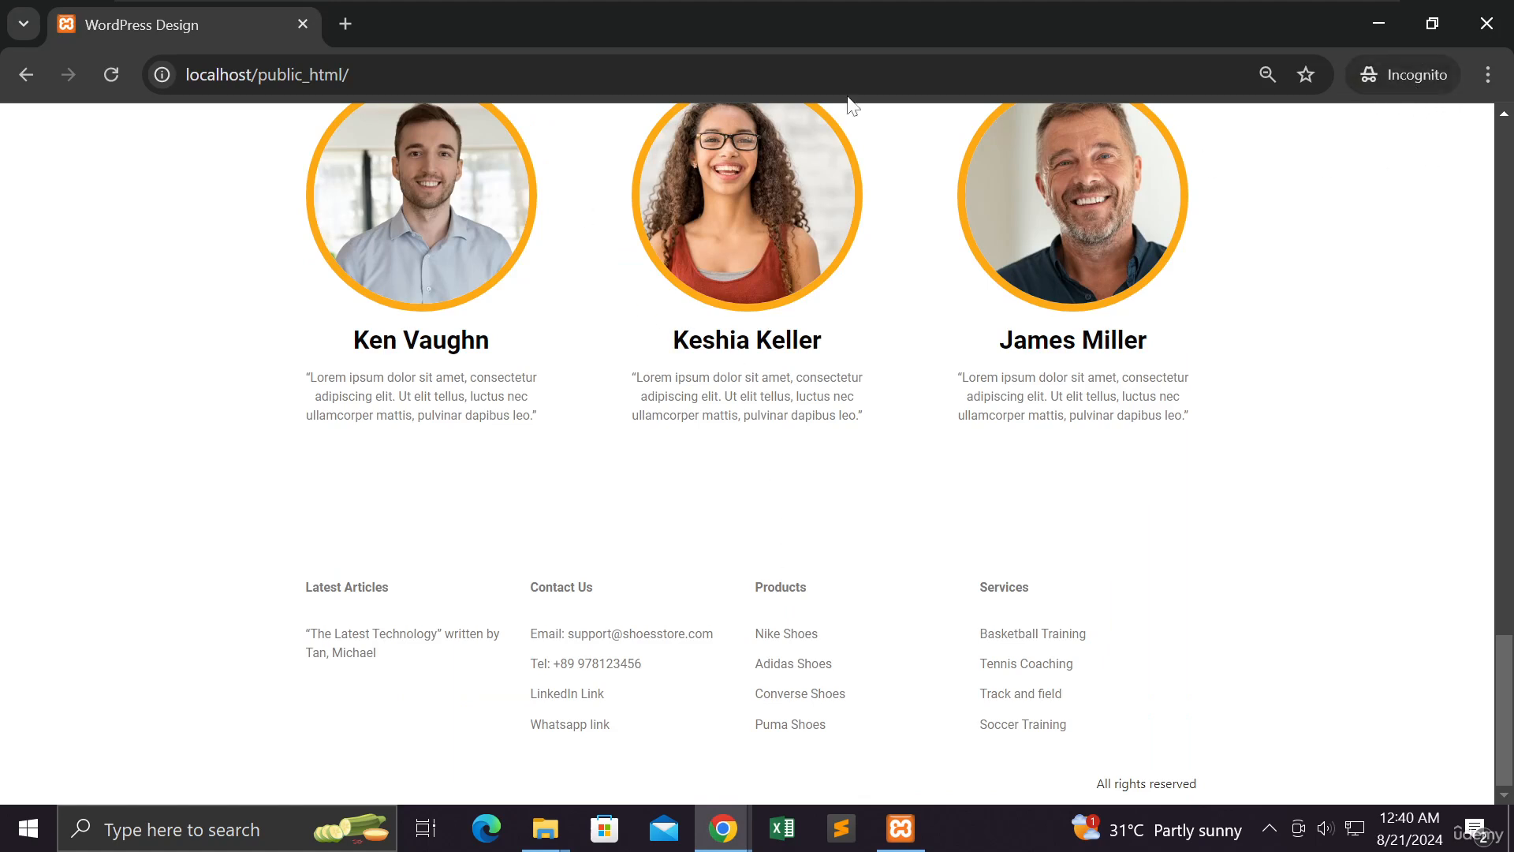
click(345, 23)
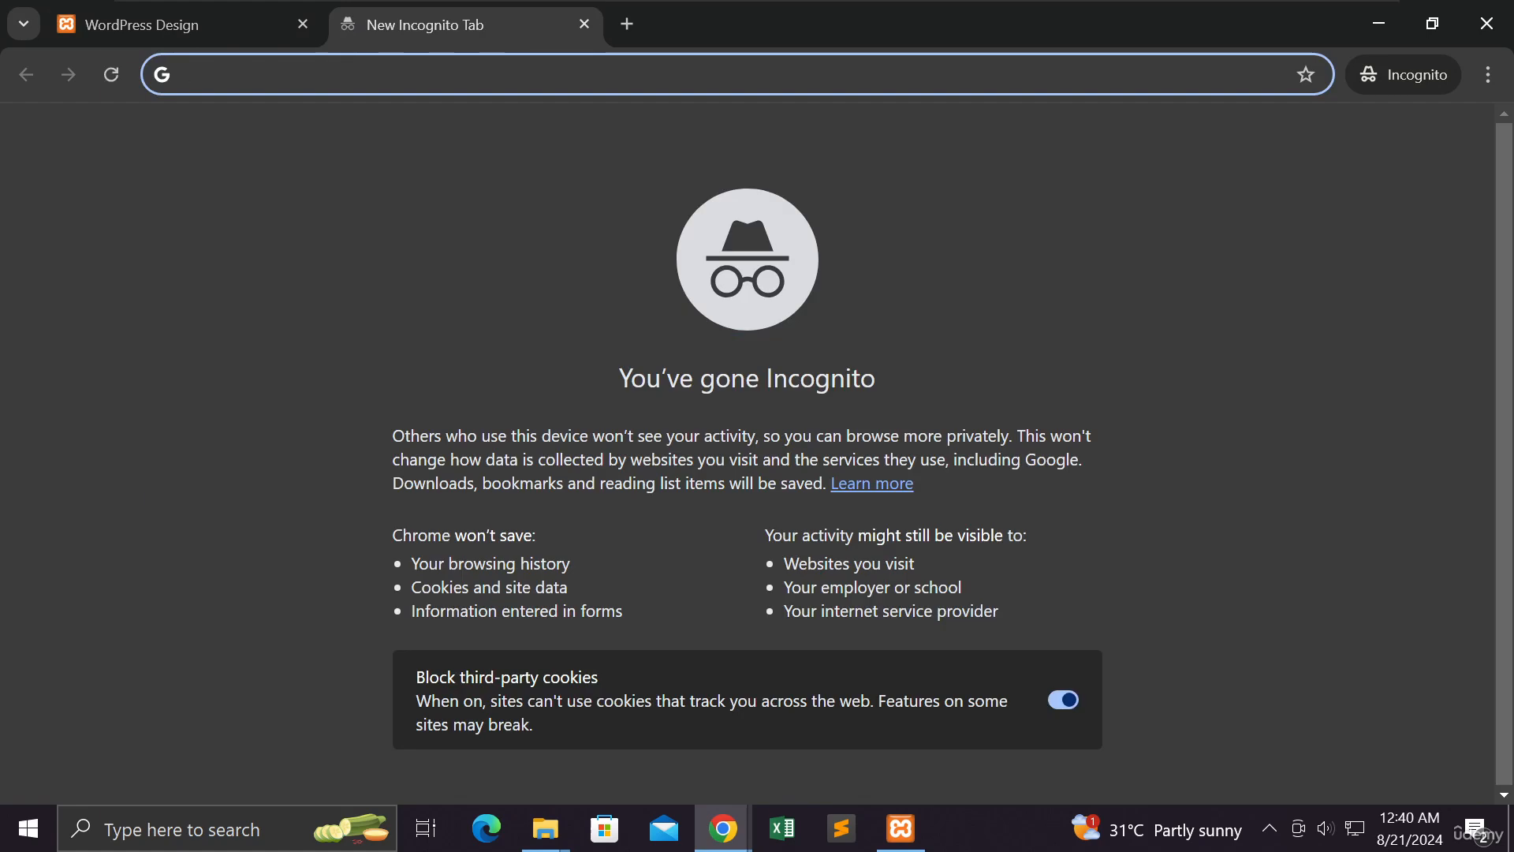
right_click(321, 75)
click(376, 272)
key(Return)
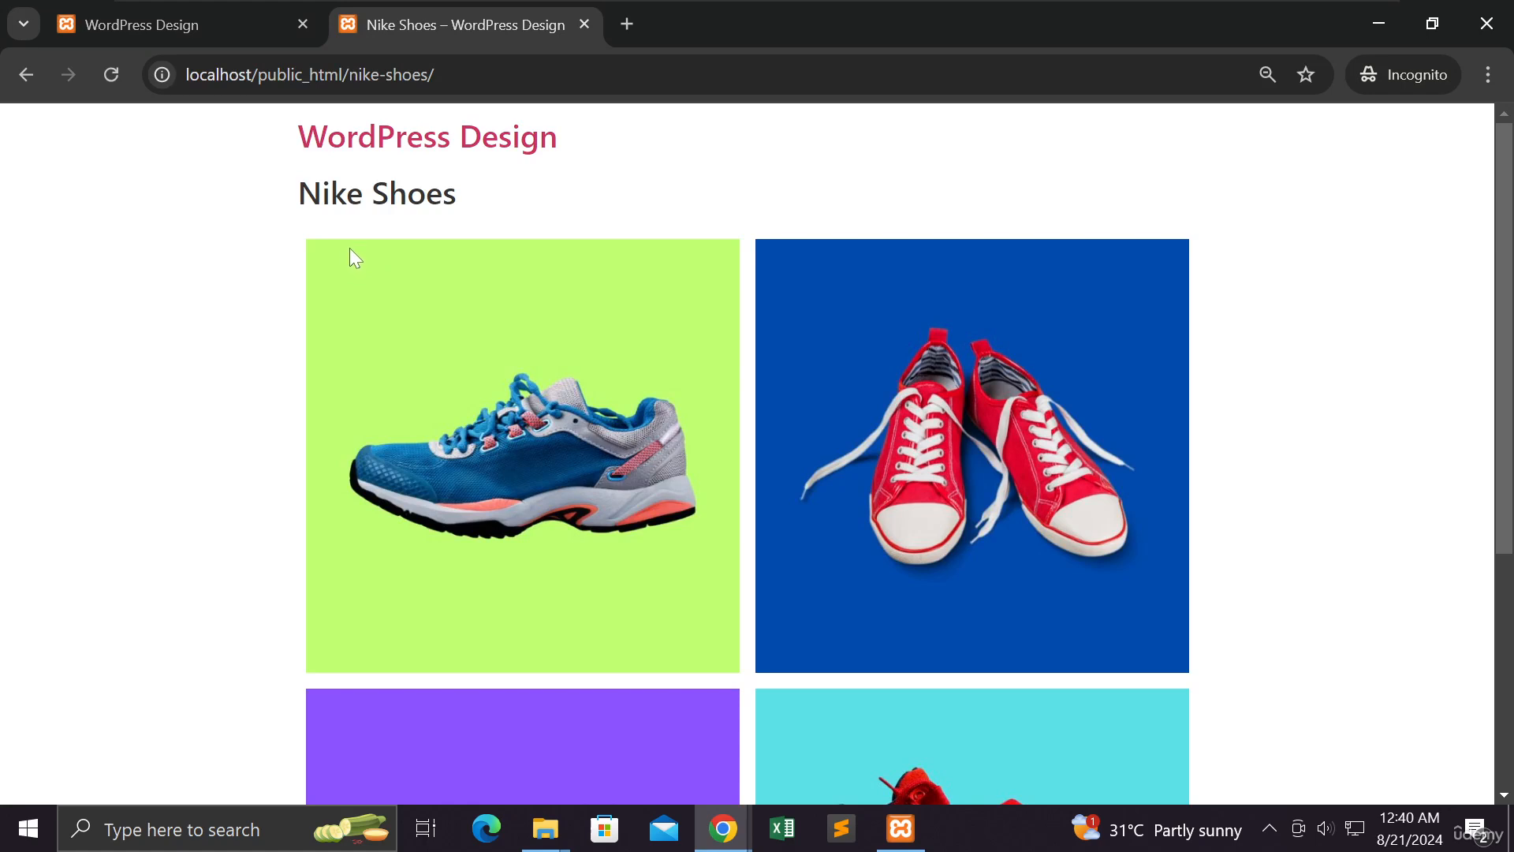
scroll(348, 248, down, 3)
scroll(348, 248, up, 3)
Return to the home page tab and minimise the incognito window
drag(436, 74, 186, 74)
key(ctrl+c)
click(218, 33)
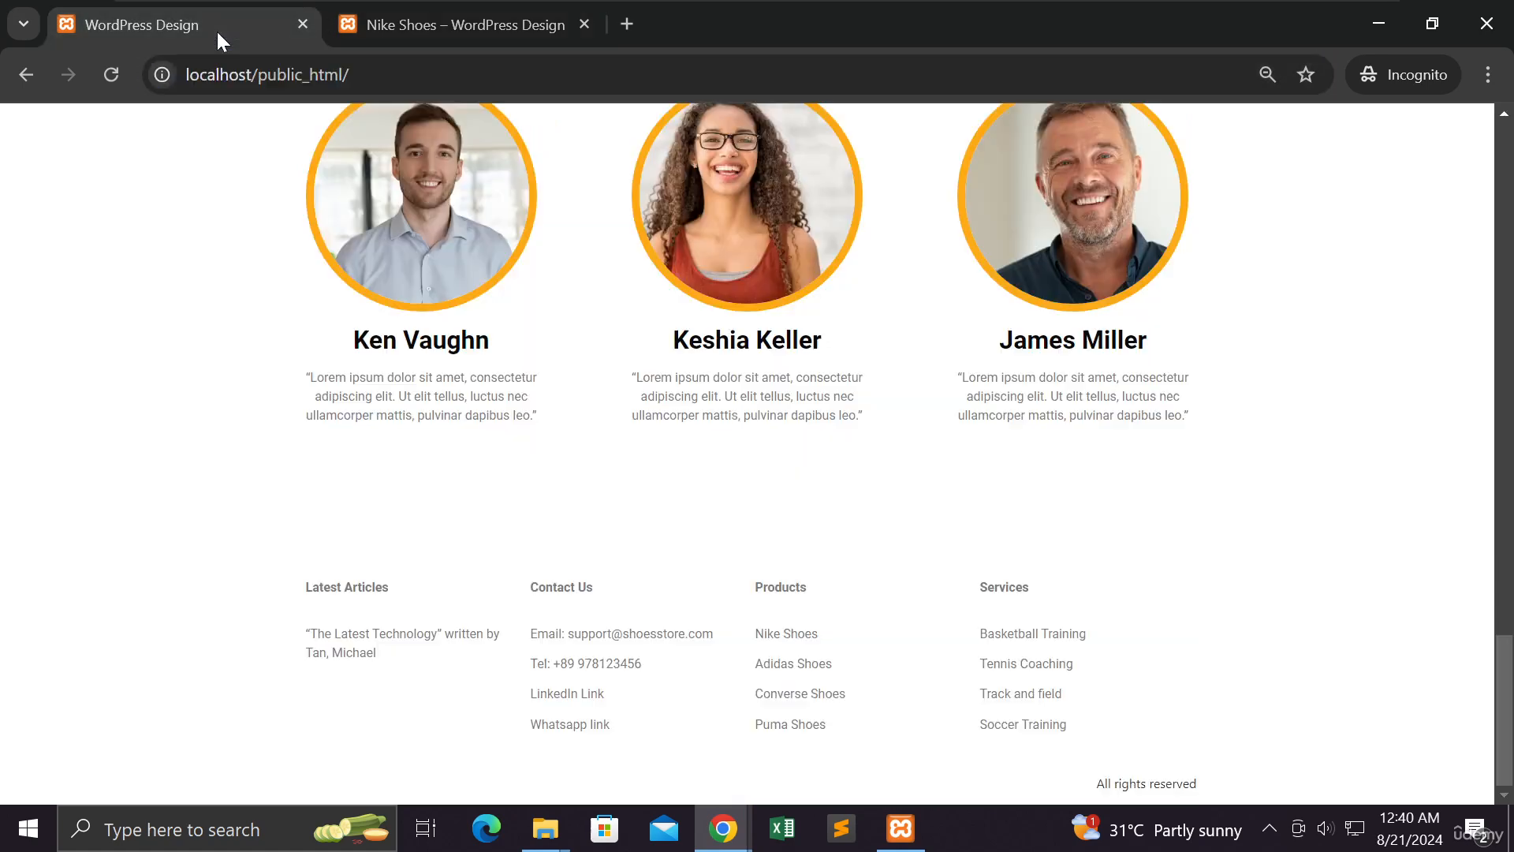
click(1380, 32)
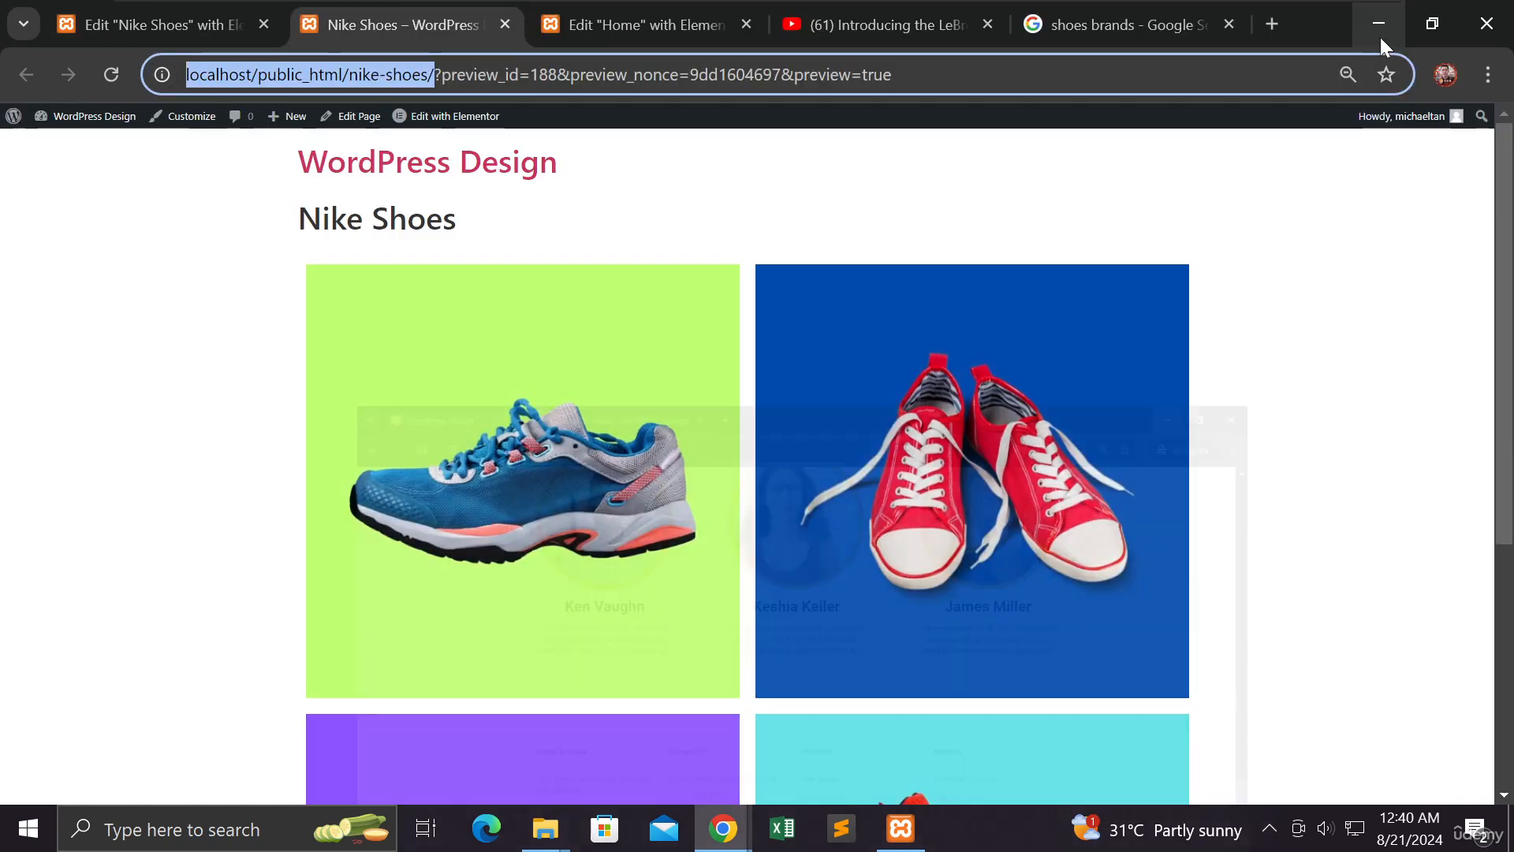
click(656, 16)
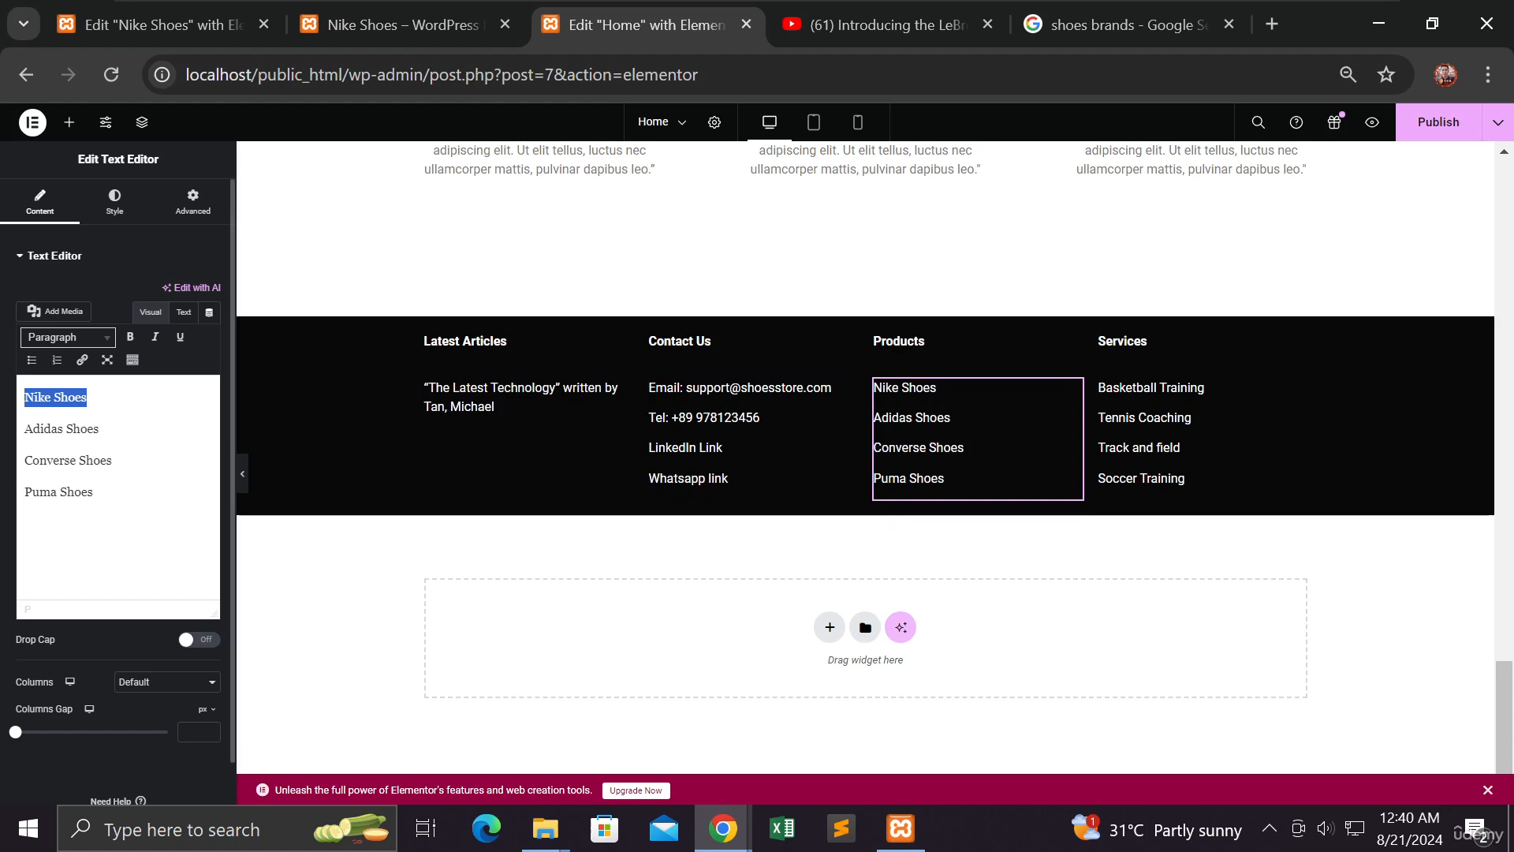
click(87, 397)
drag(88, 396, 24, 397)
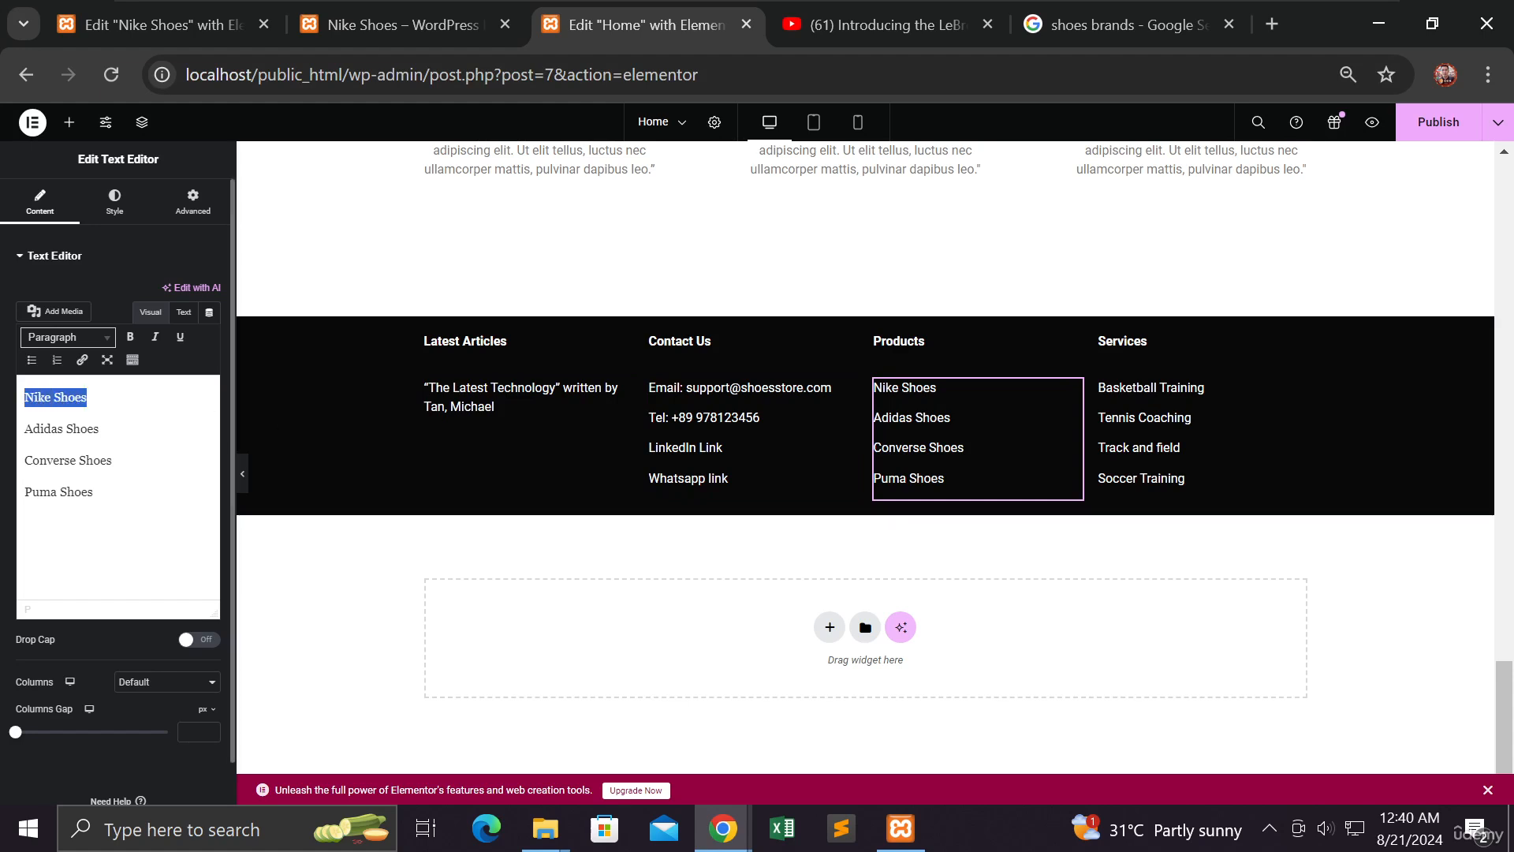
click(84, 362)
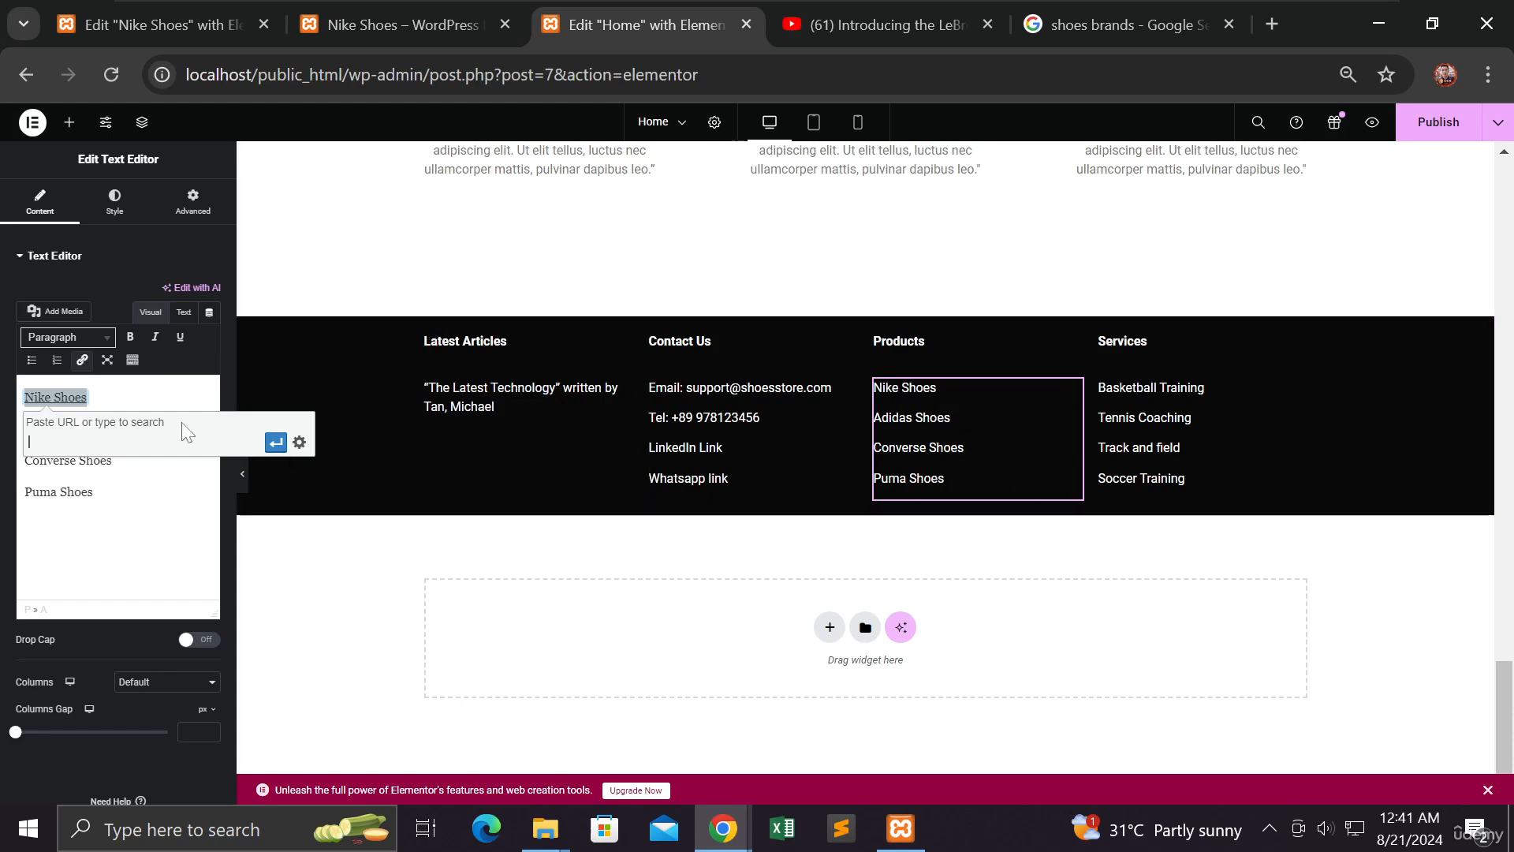
drag(89, 398, 23, 397)
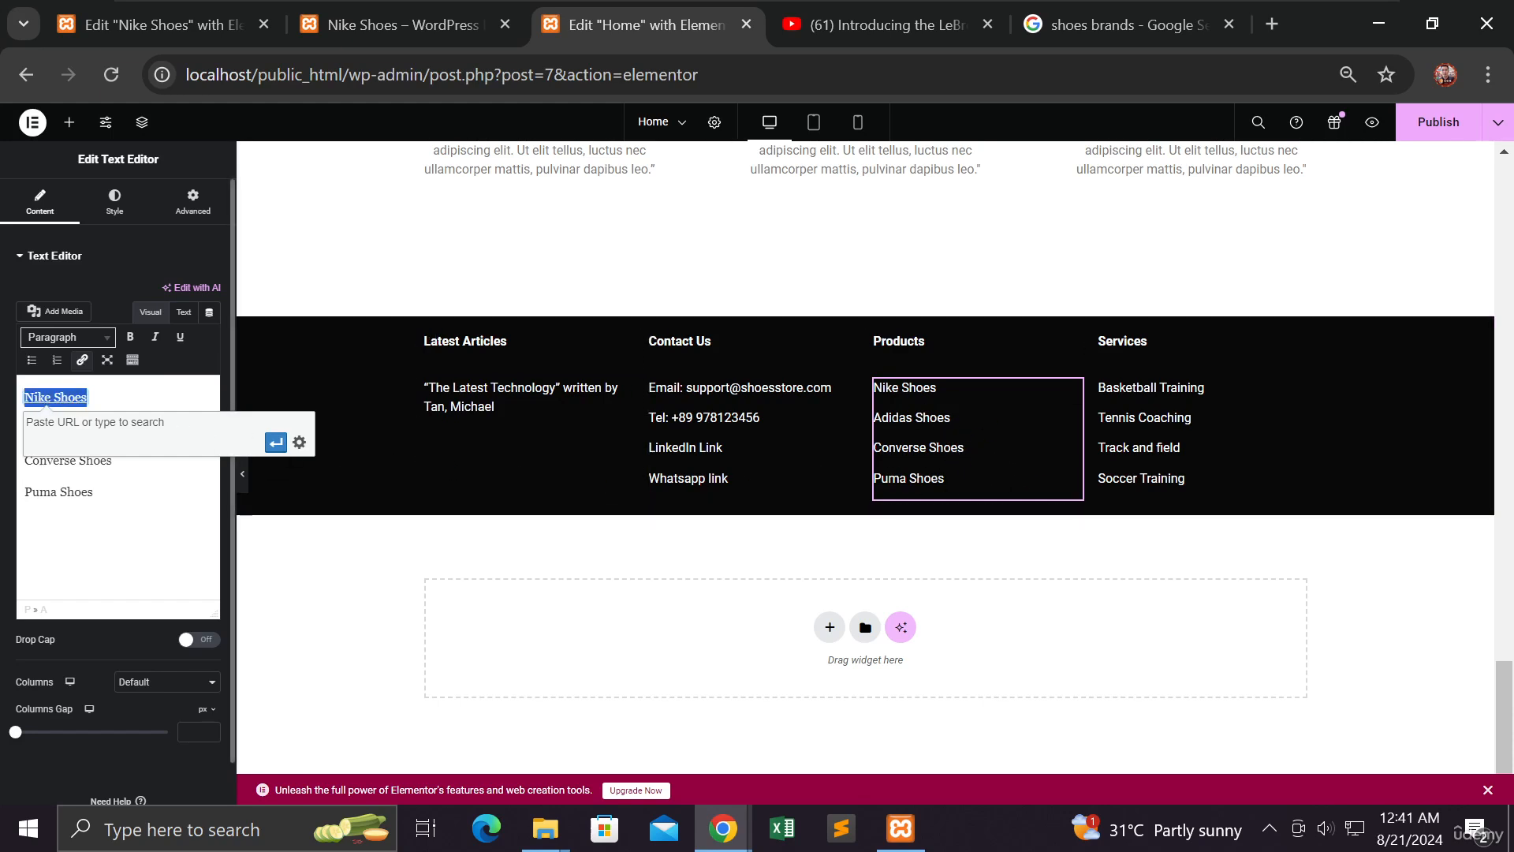
click(68, 440)
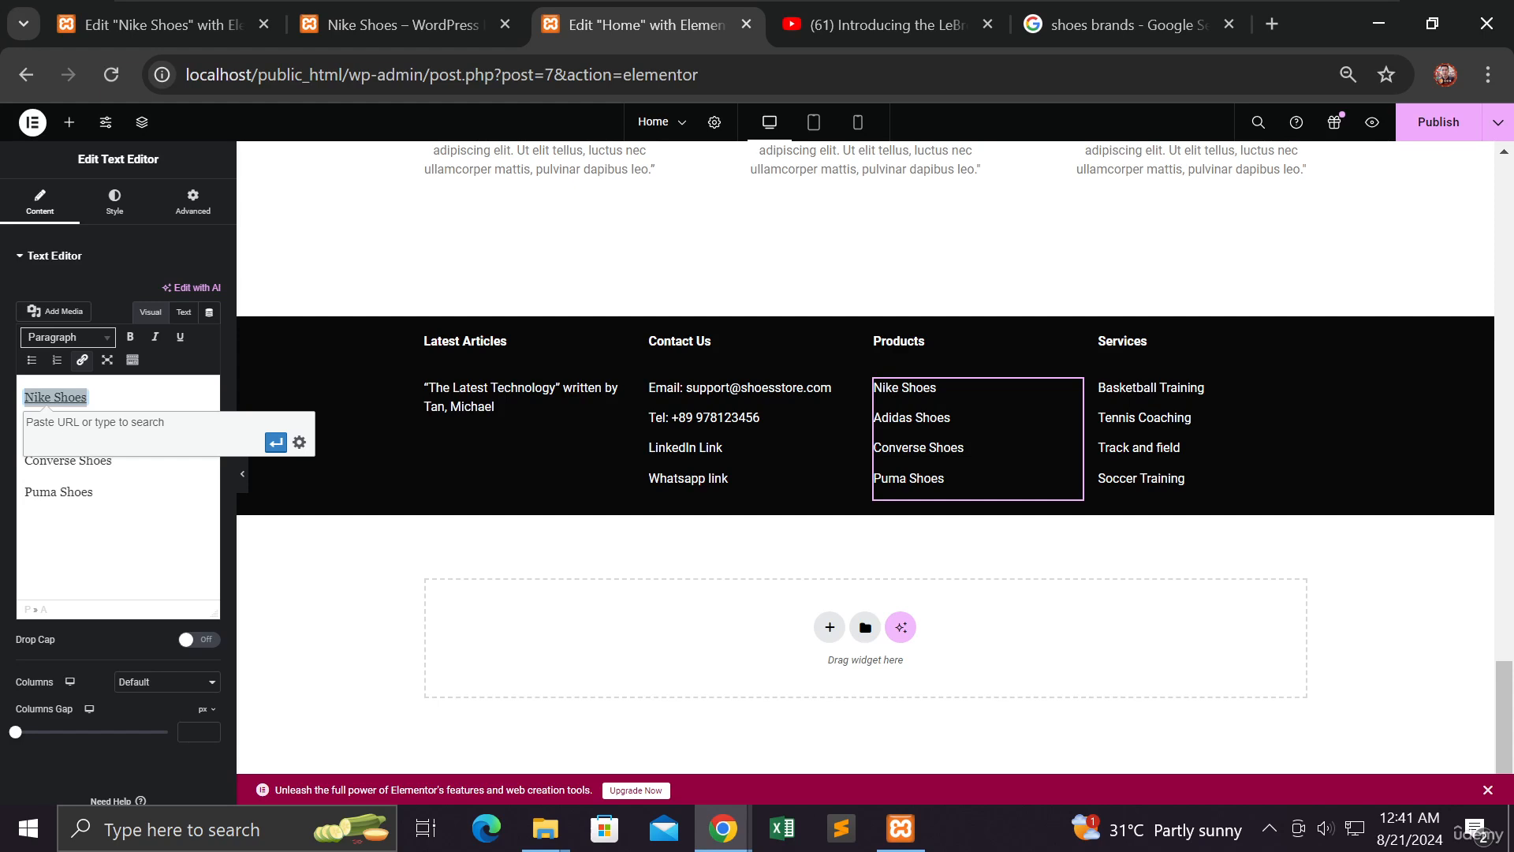
right_click(64, 434)
click(121, 276)
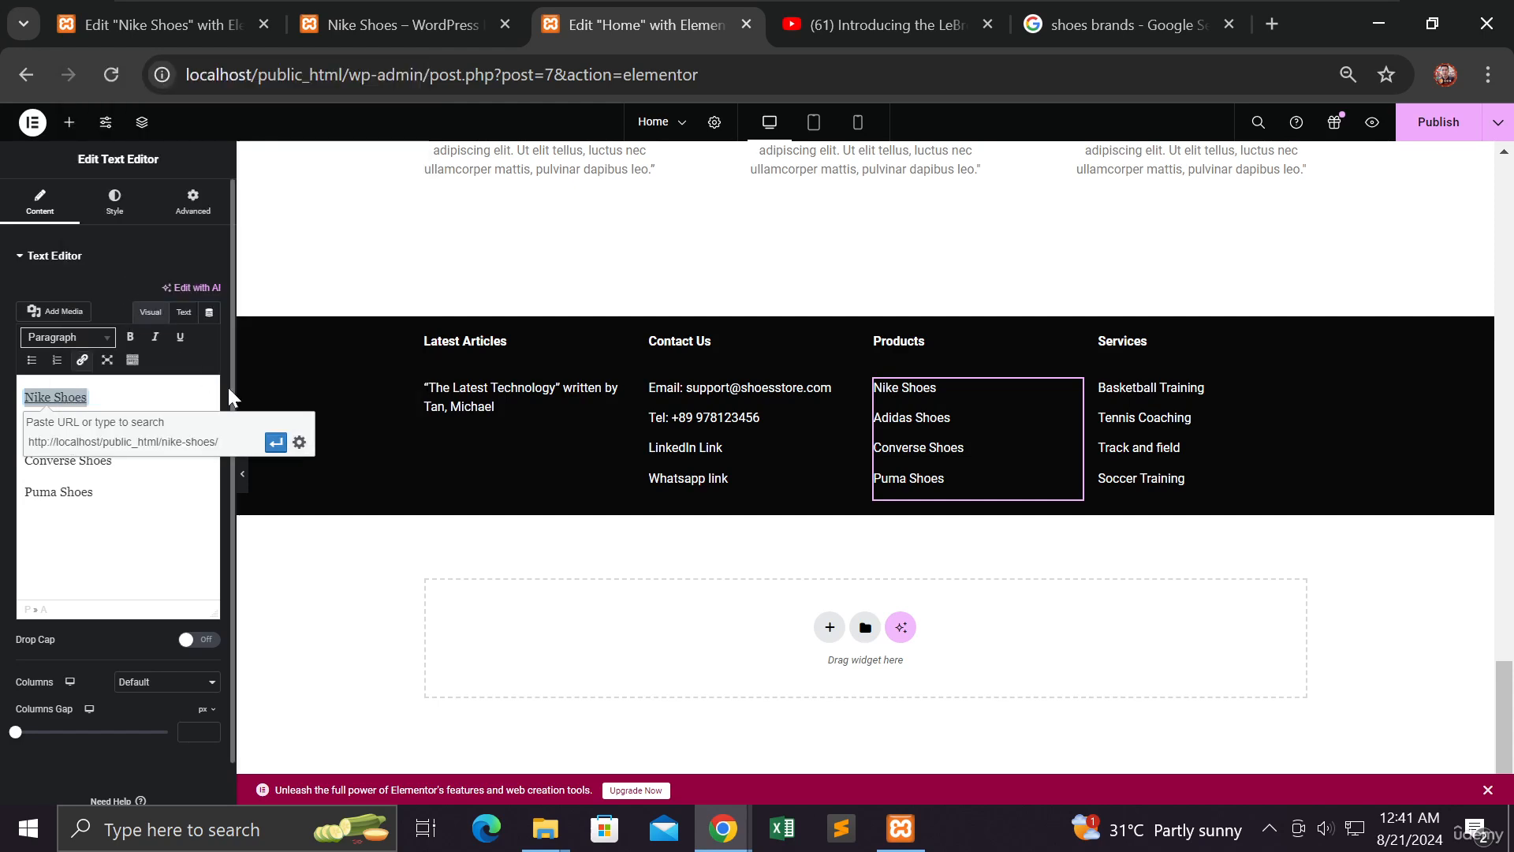
click(299, 442)
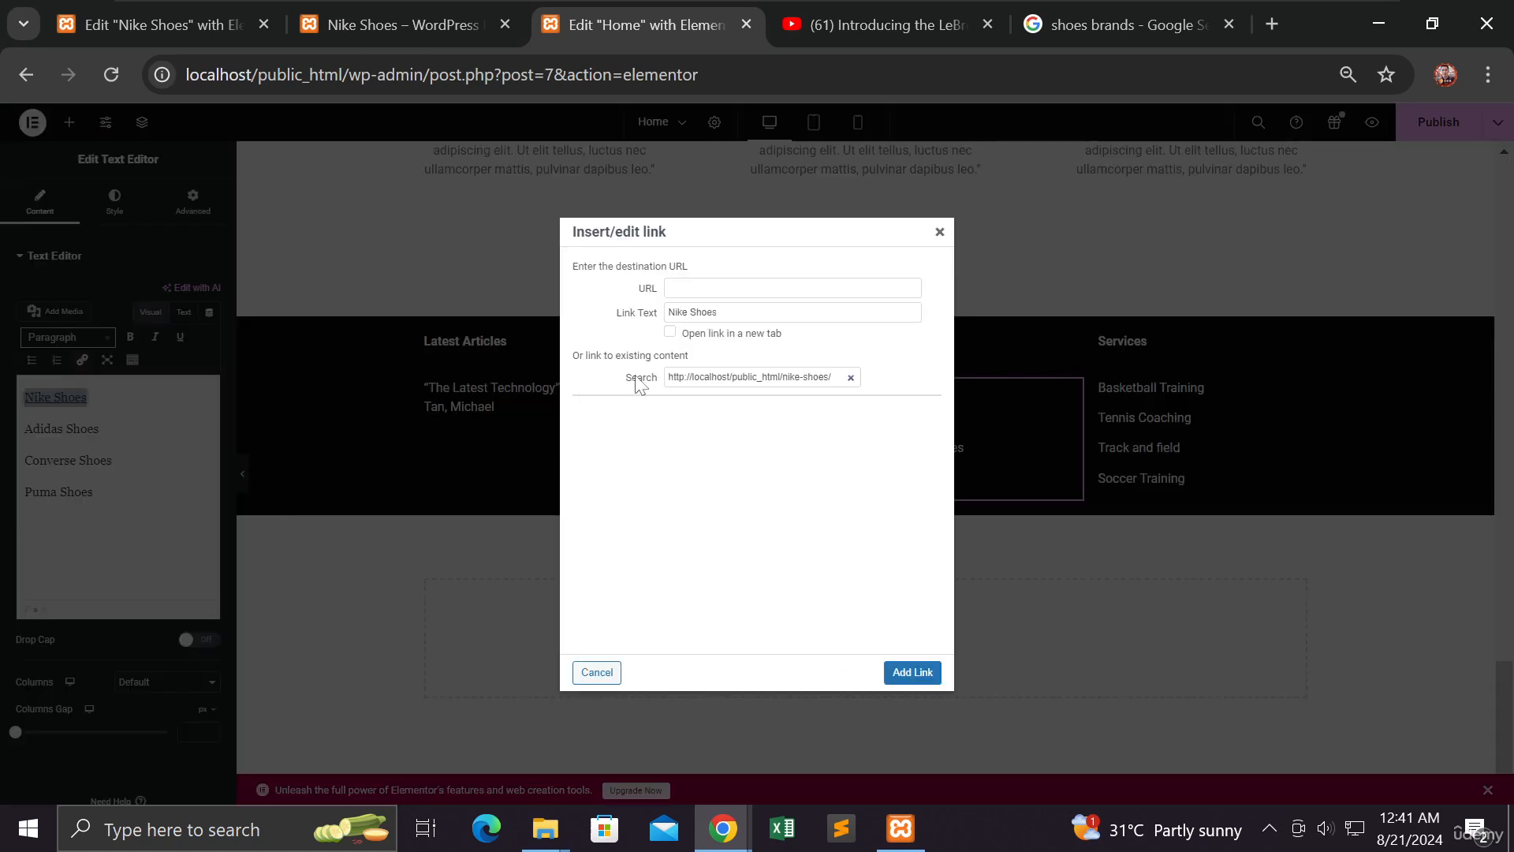
click(669, 331)
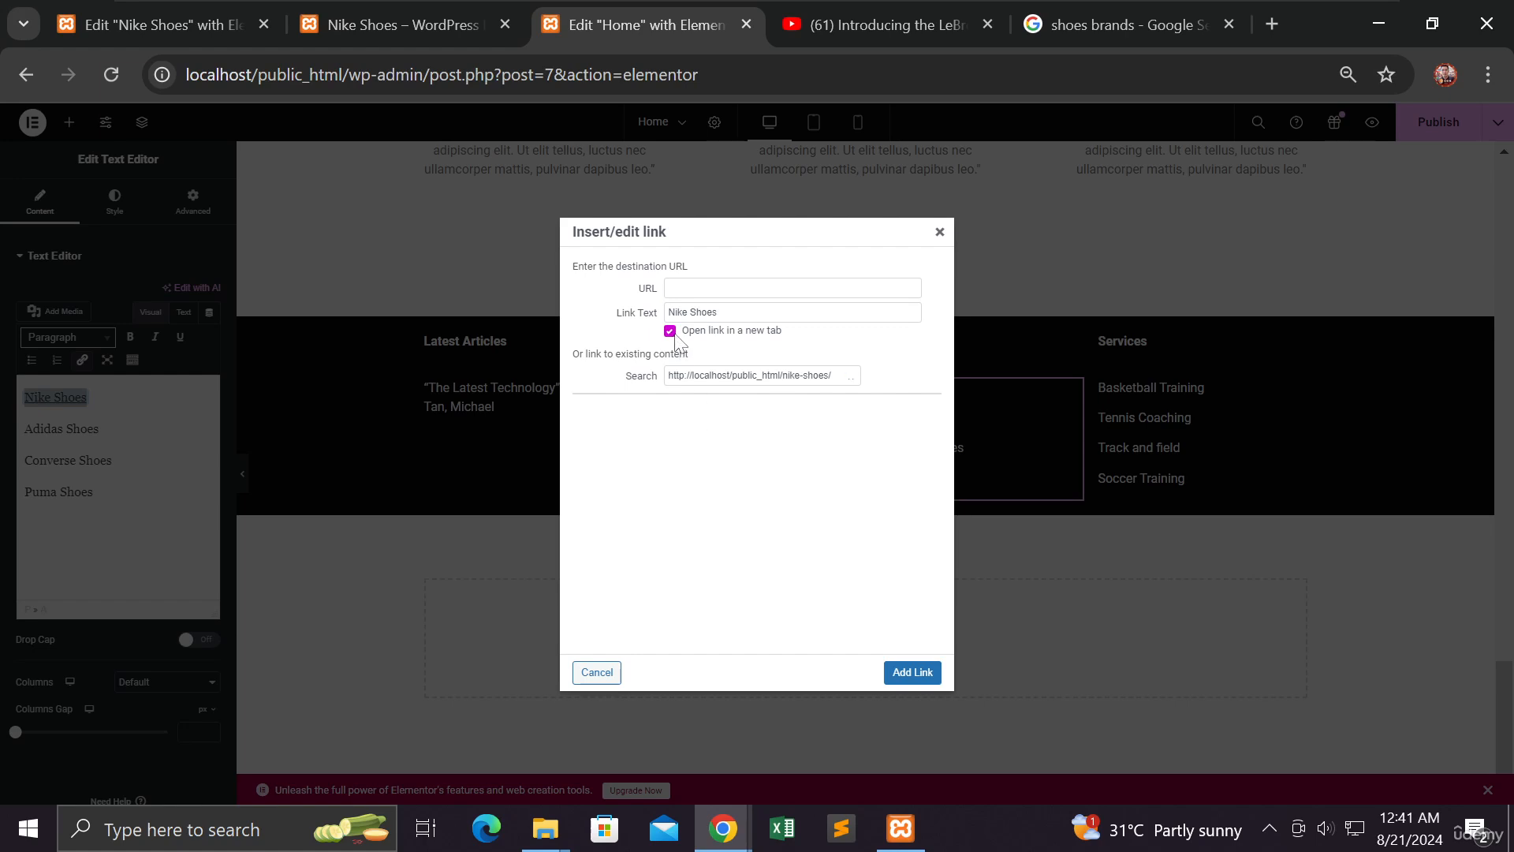
click(911, 672)
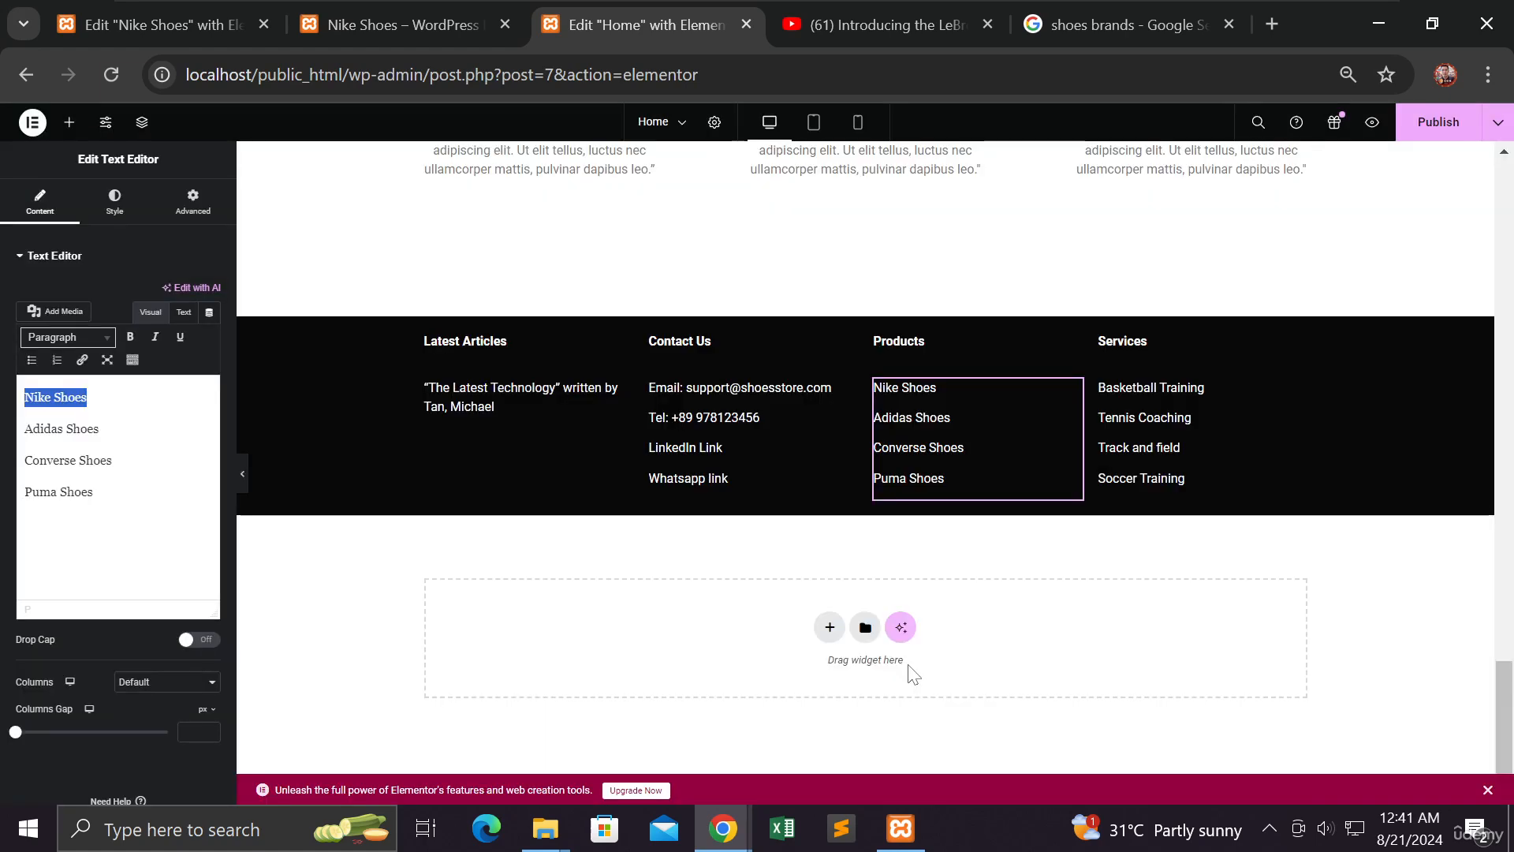
Publish the Home page, then reload the live home page in the incognito window
click(1432, 135)
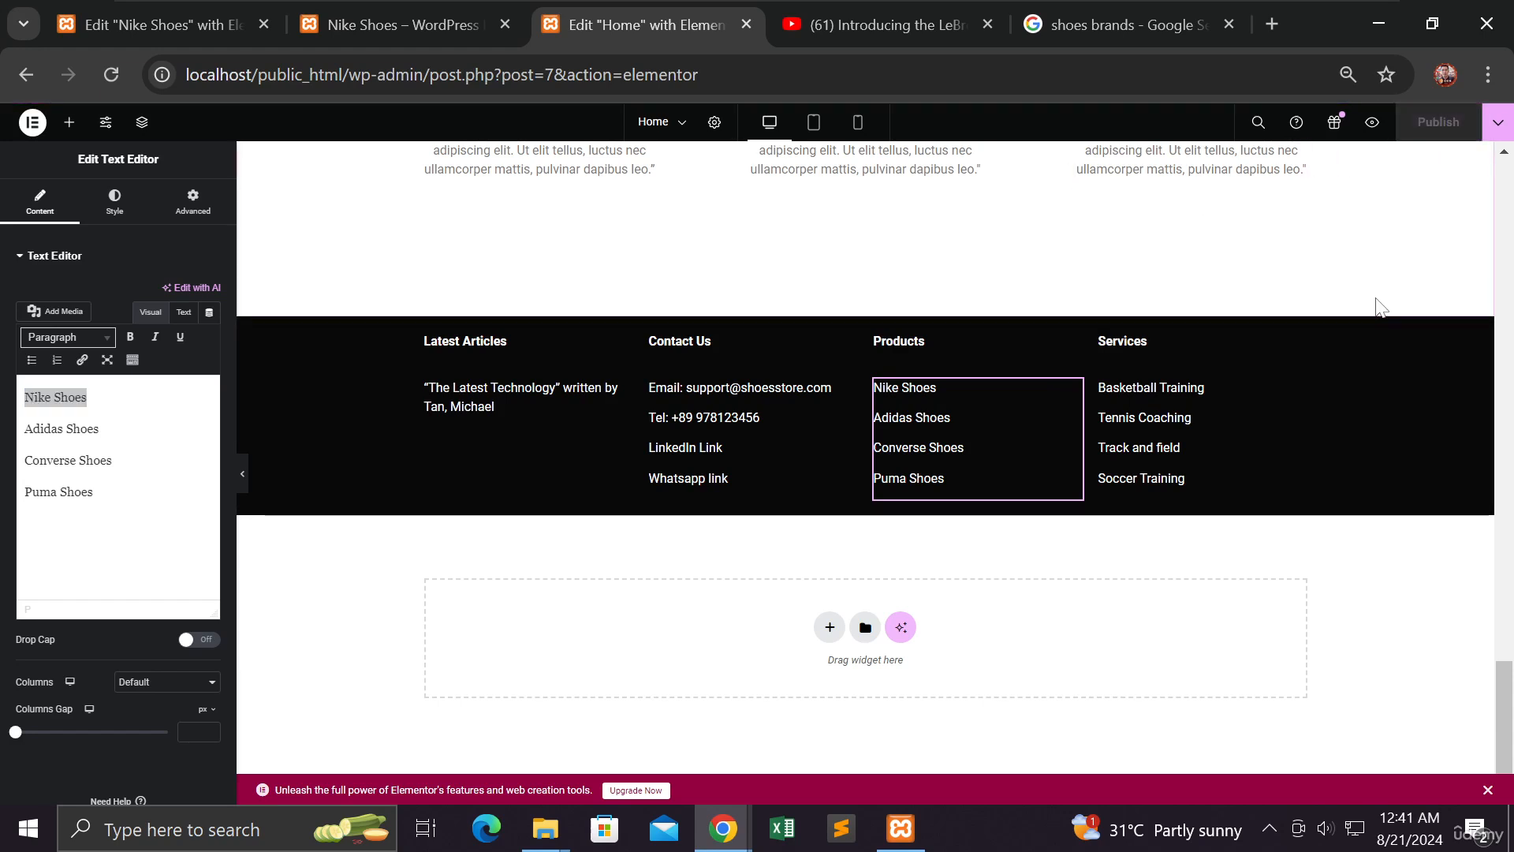
click(724, 828)
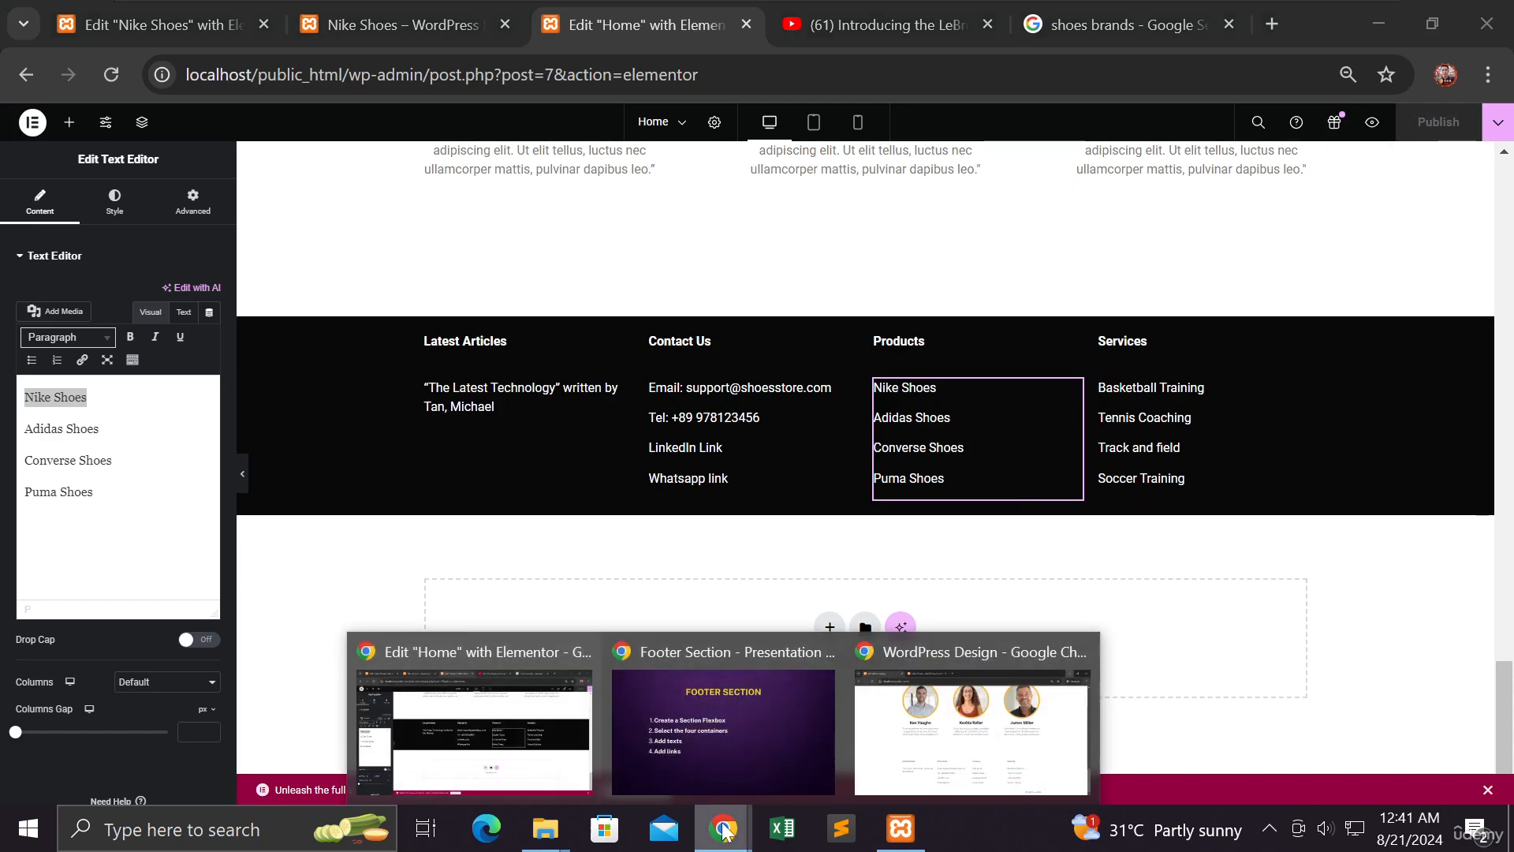
mouse_move(968, 761)
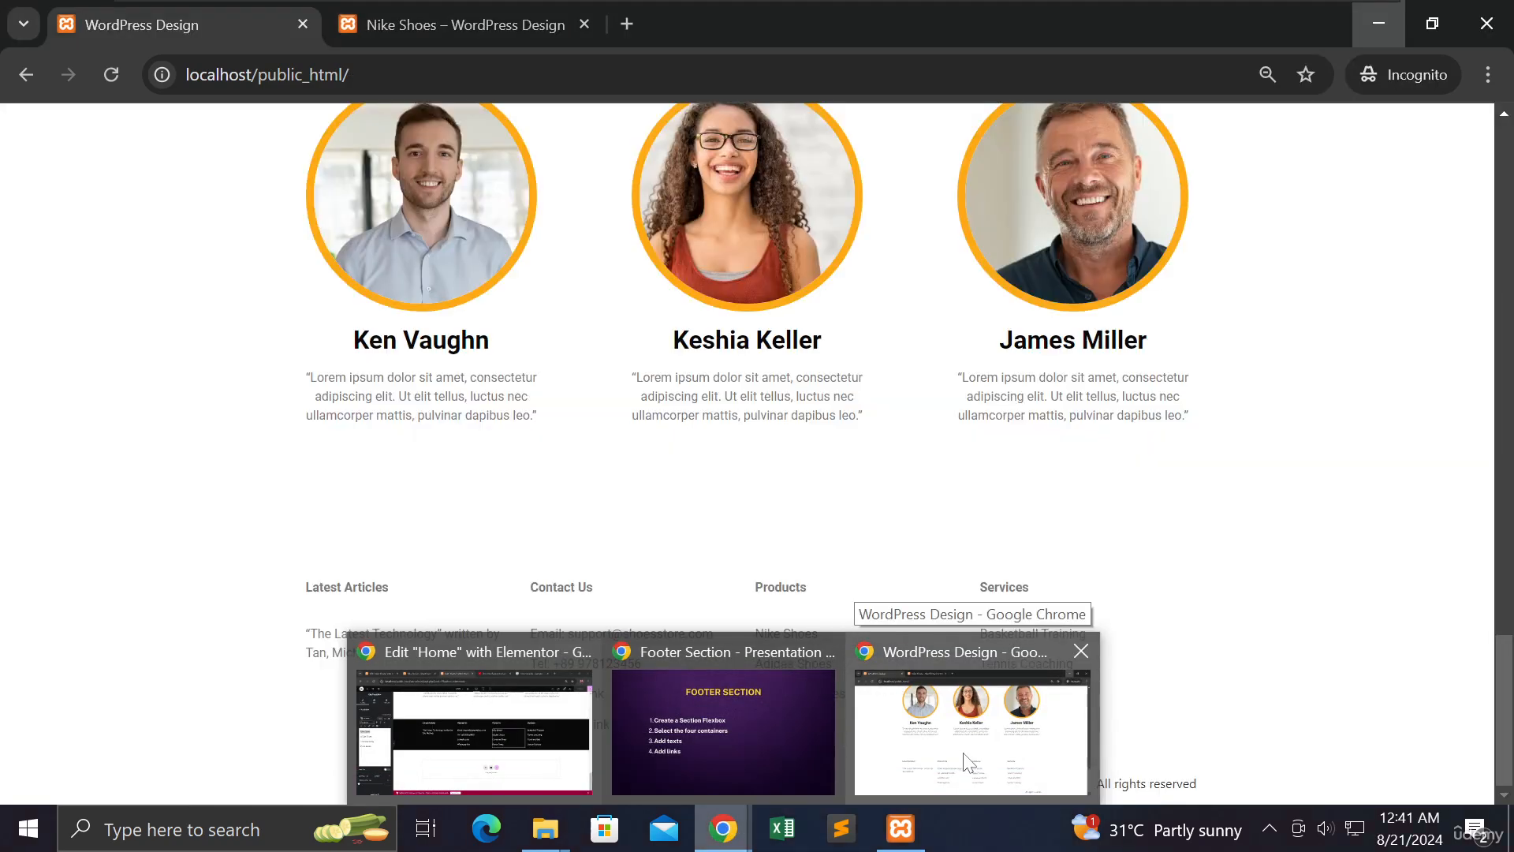
click(968, 761)
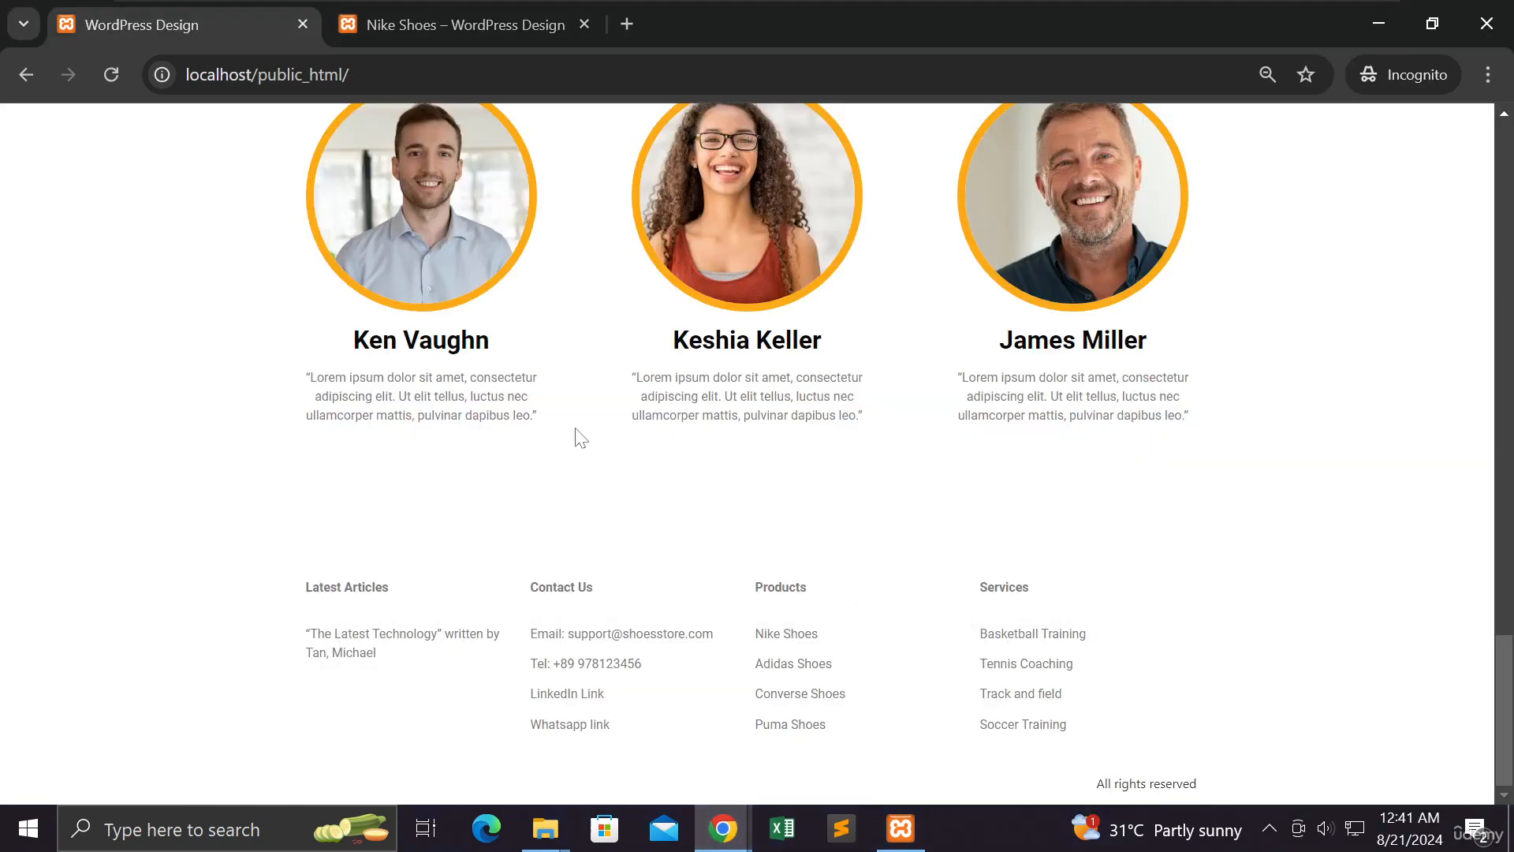
drag(351, 74, 183, 76)
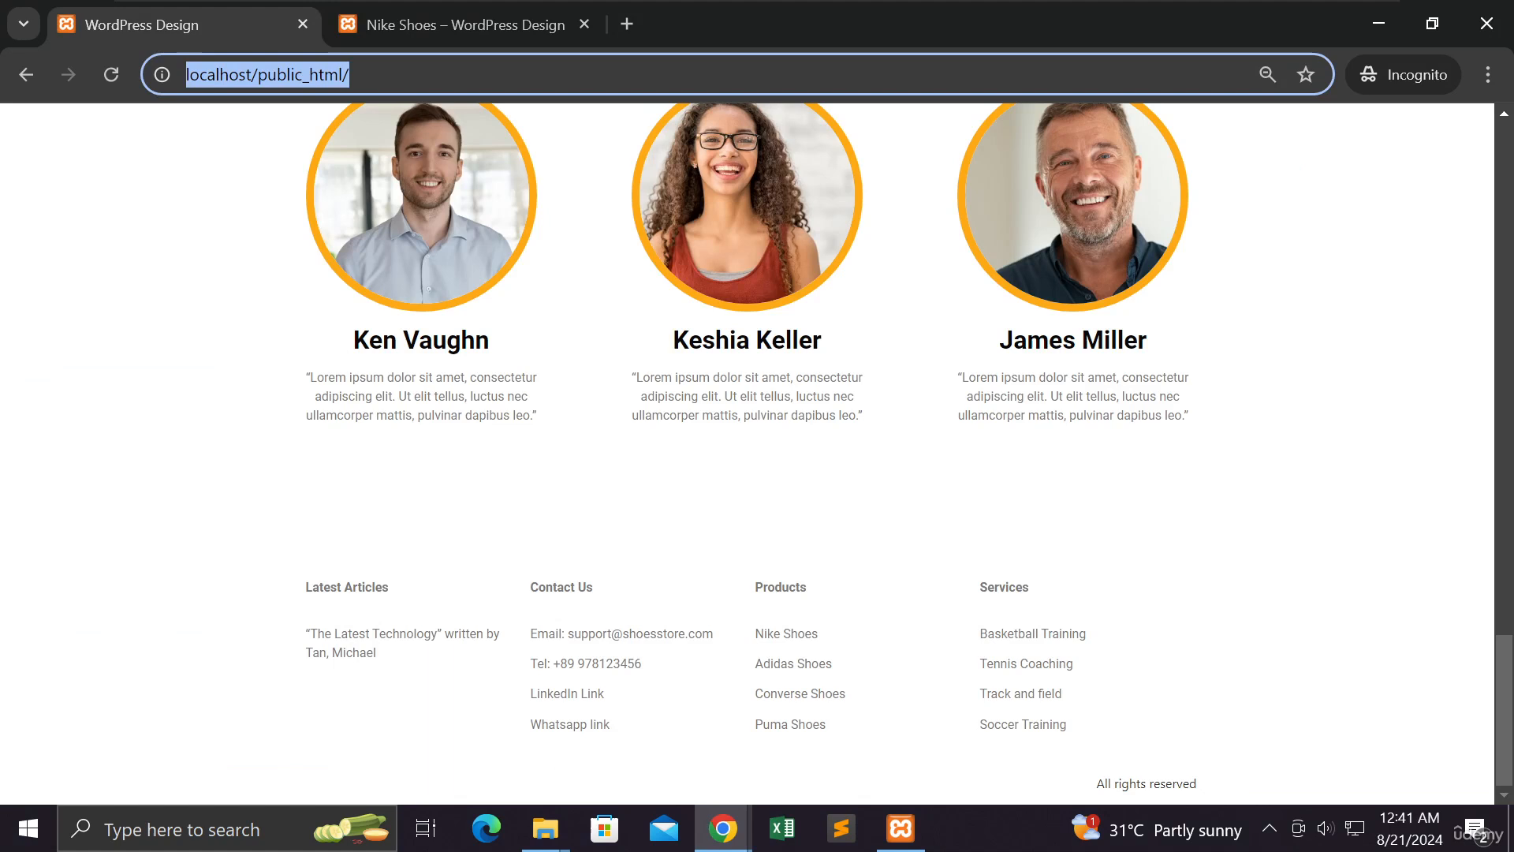
click(115, 79)
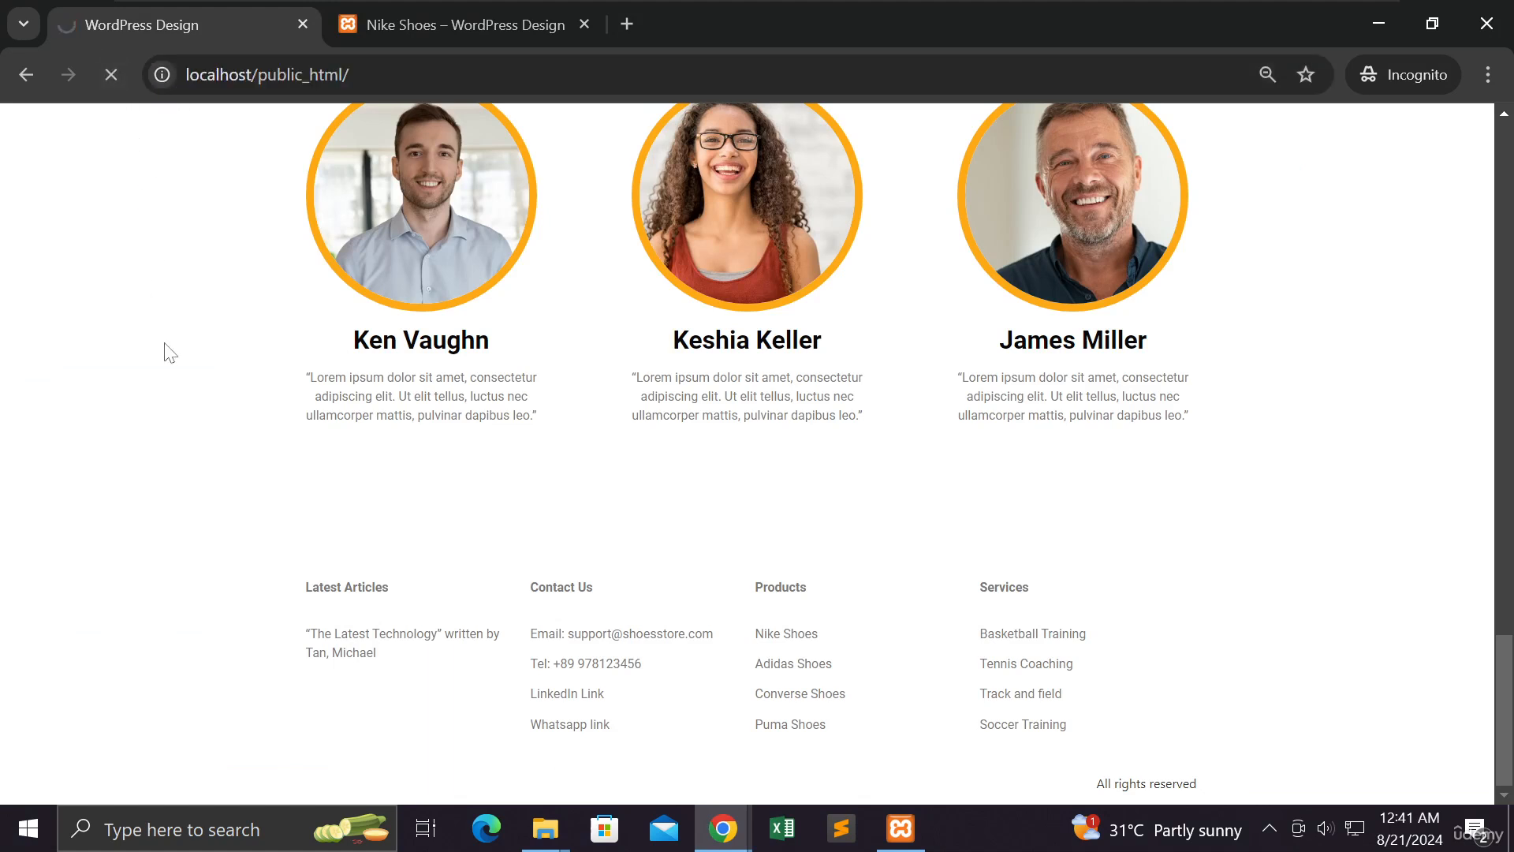
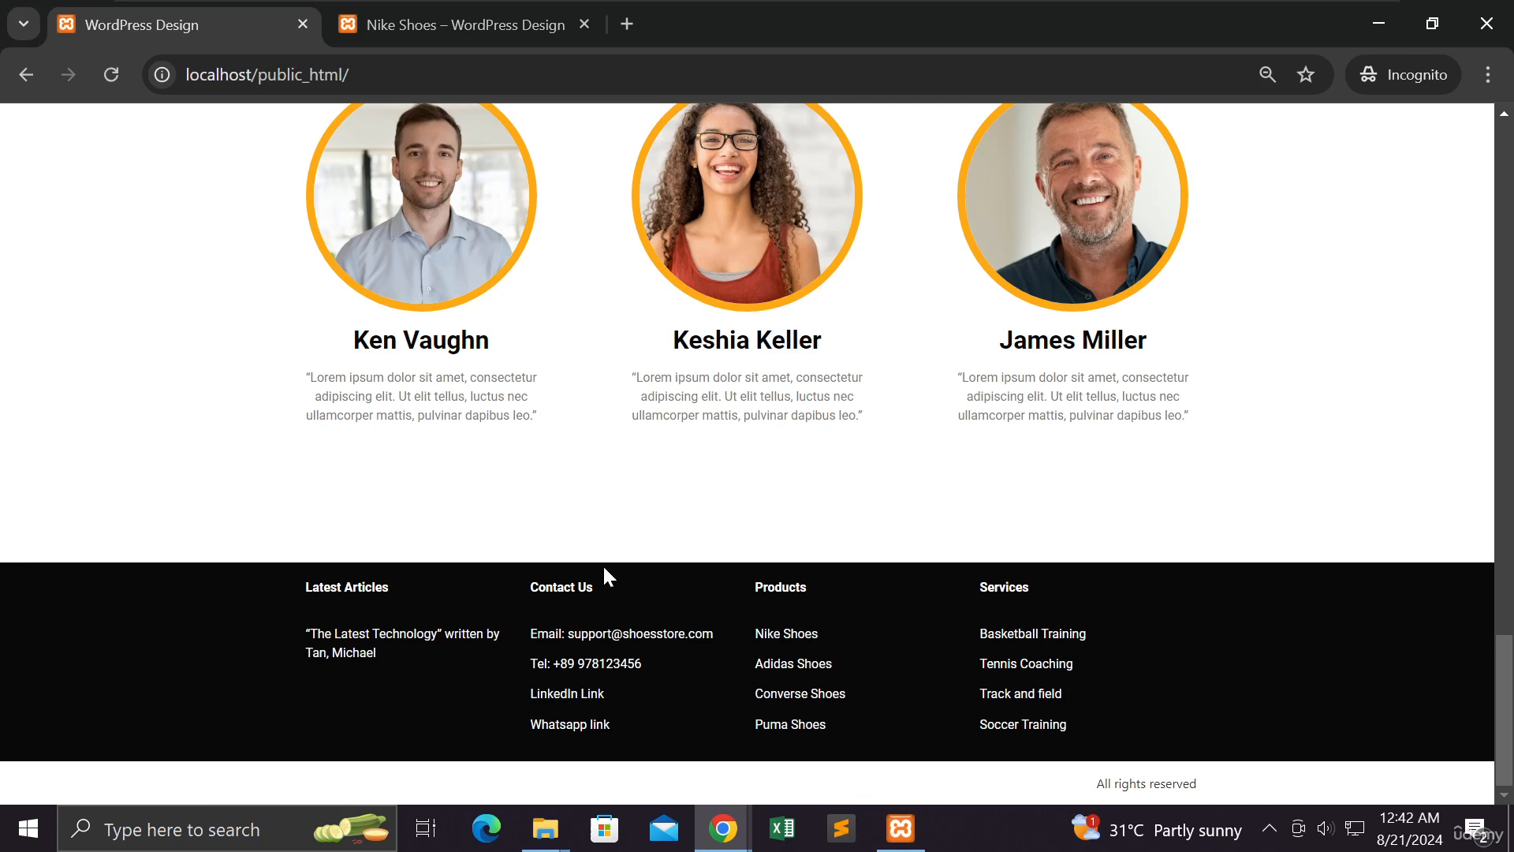
Select the footer's Nike Shoes text in the editor and paste the nike-shoes page address as a link
click(111, 74)
click(1376, 33)
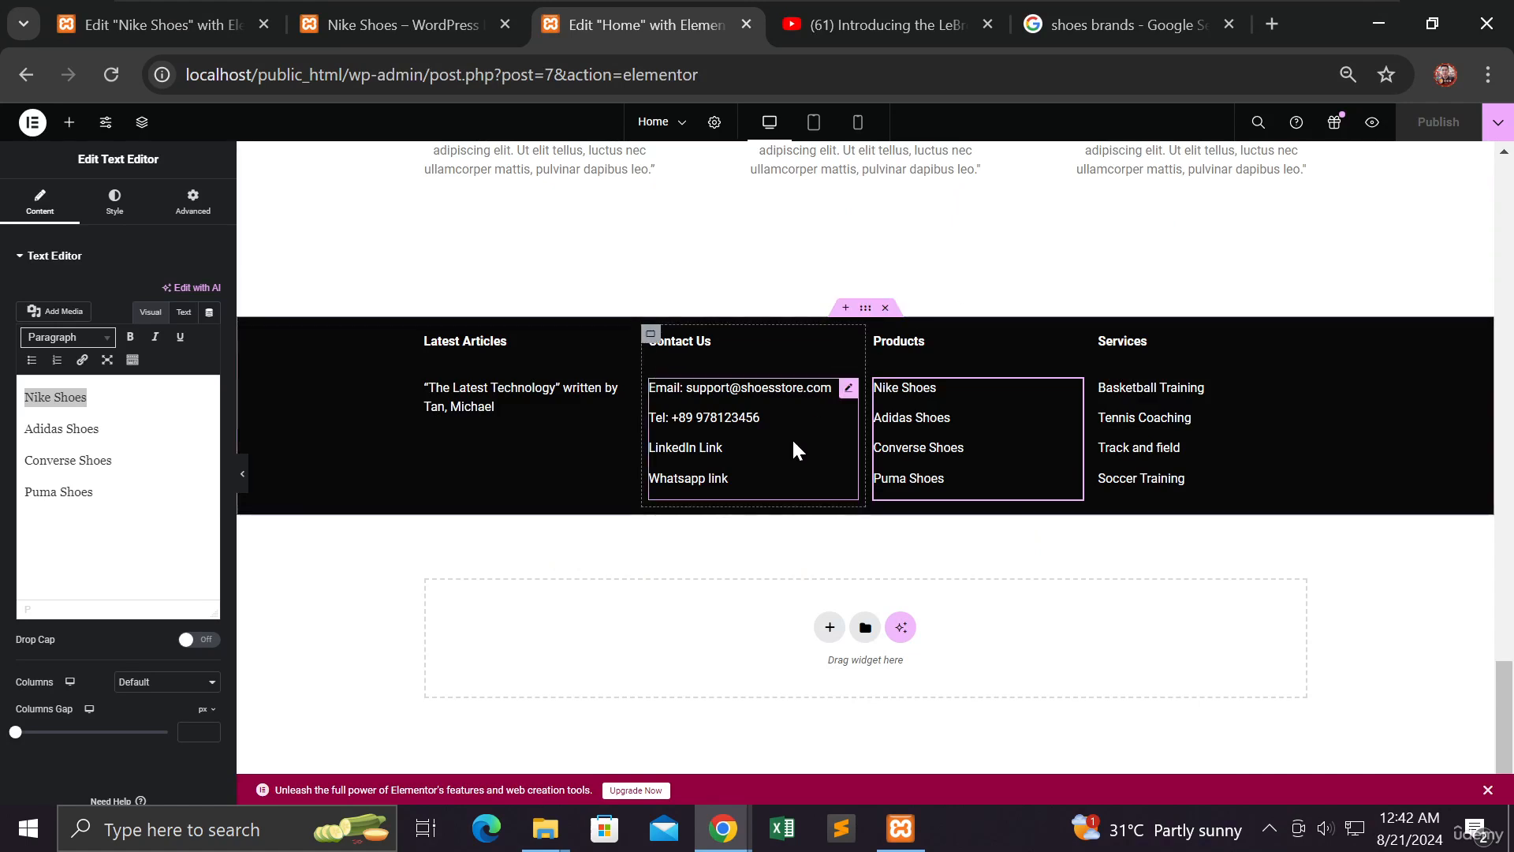
click(88, 397)
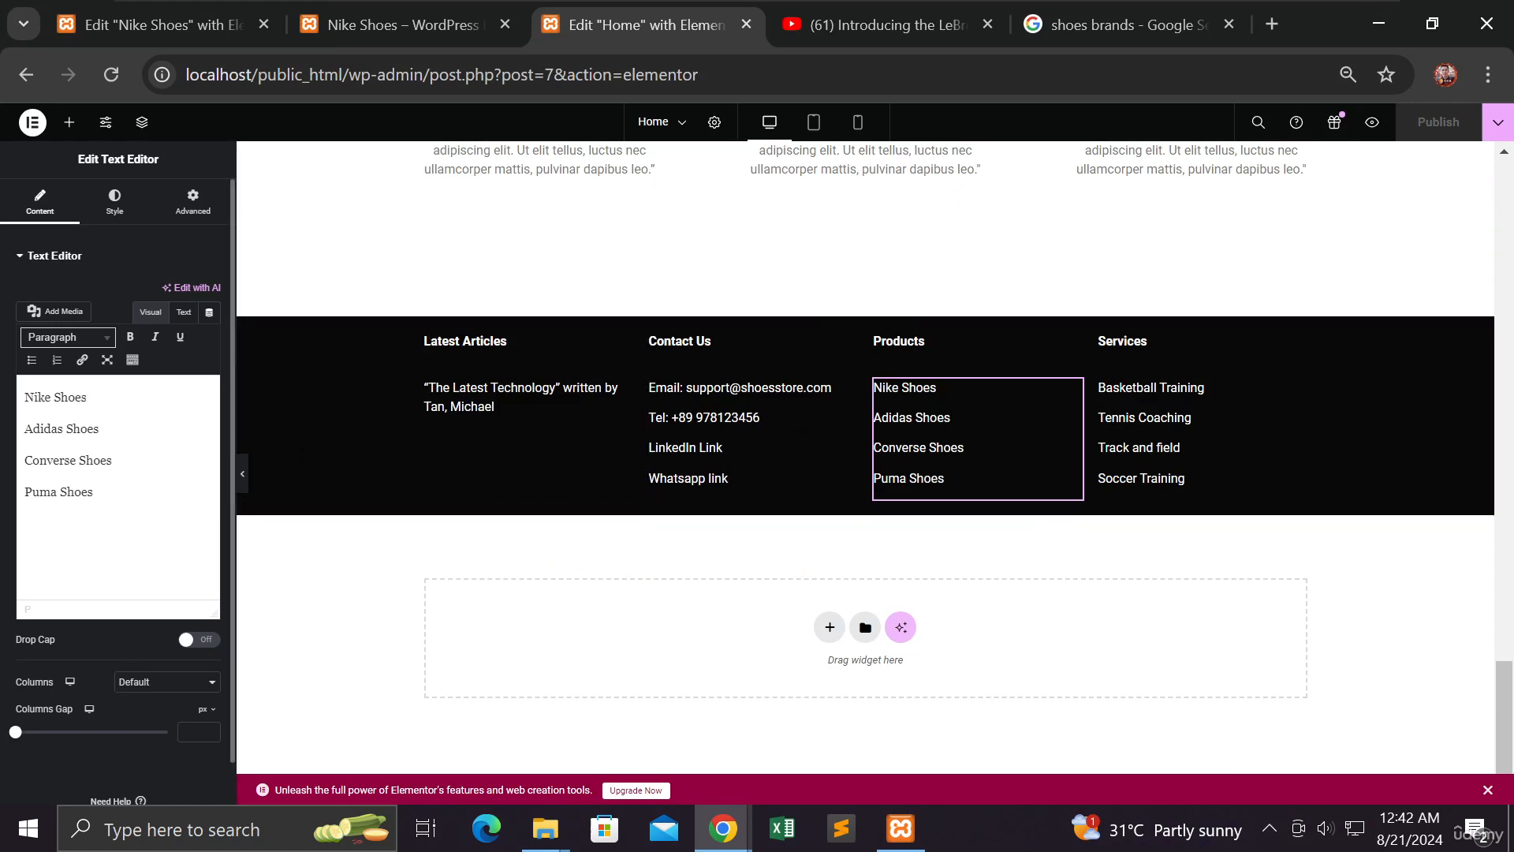
key(ctrl+shift+Left)
key(ctrl+shift+Left)
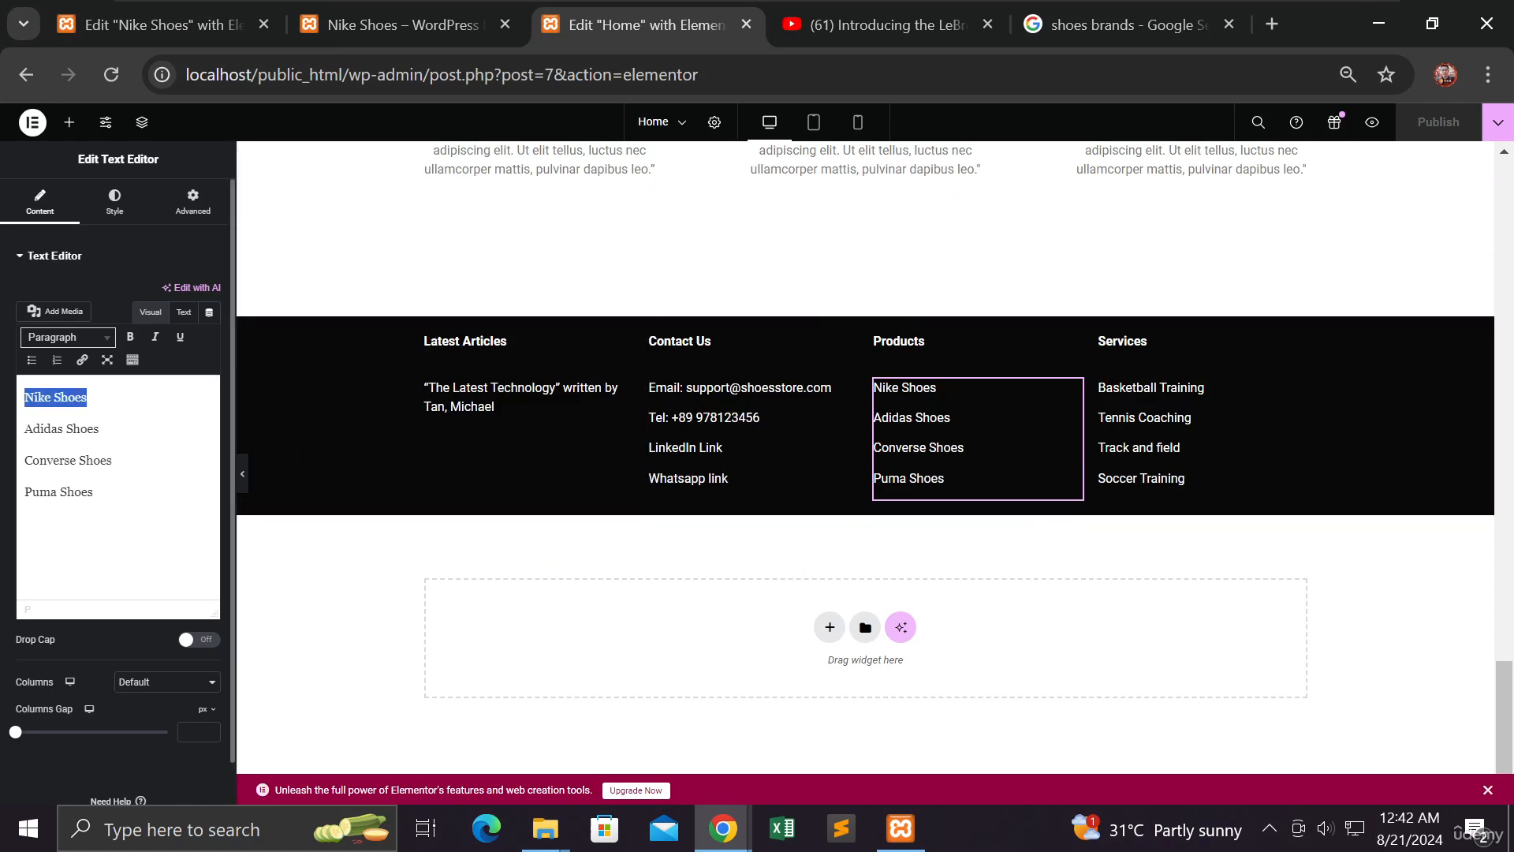
click(82, 360)
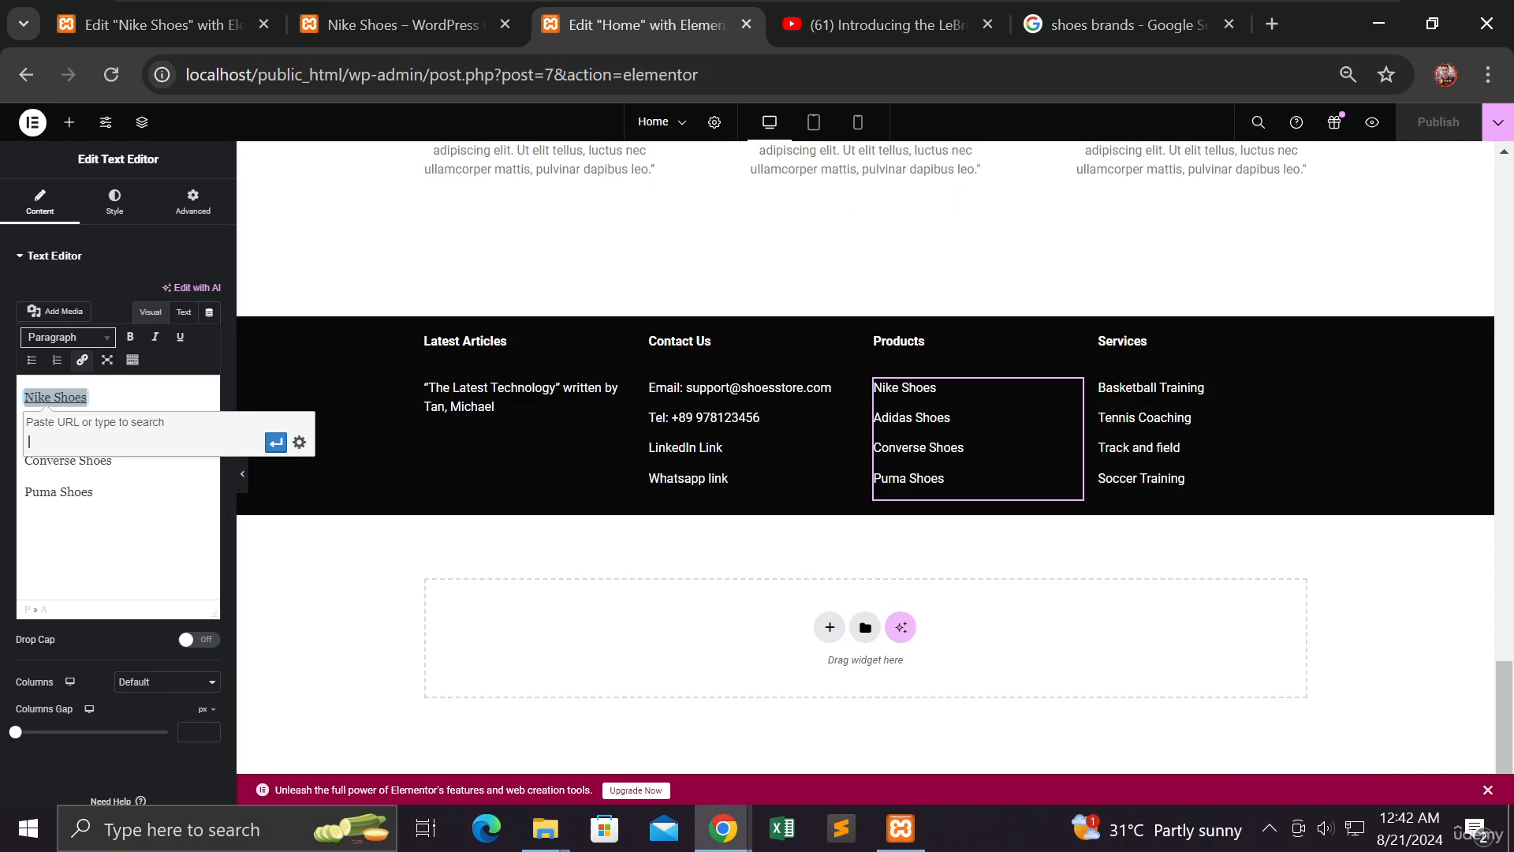
right_click(66, 440)
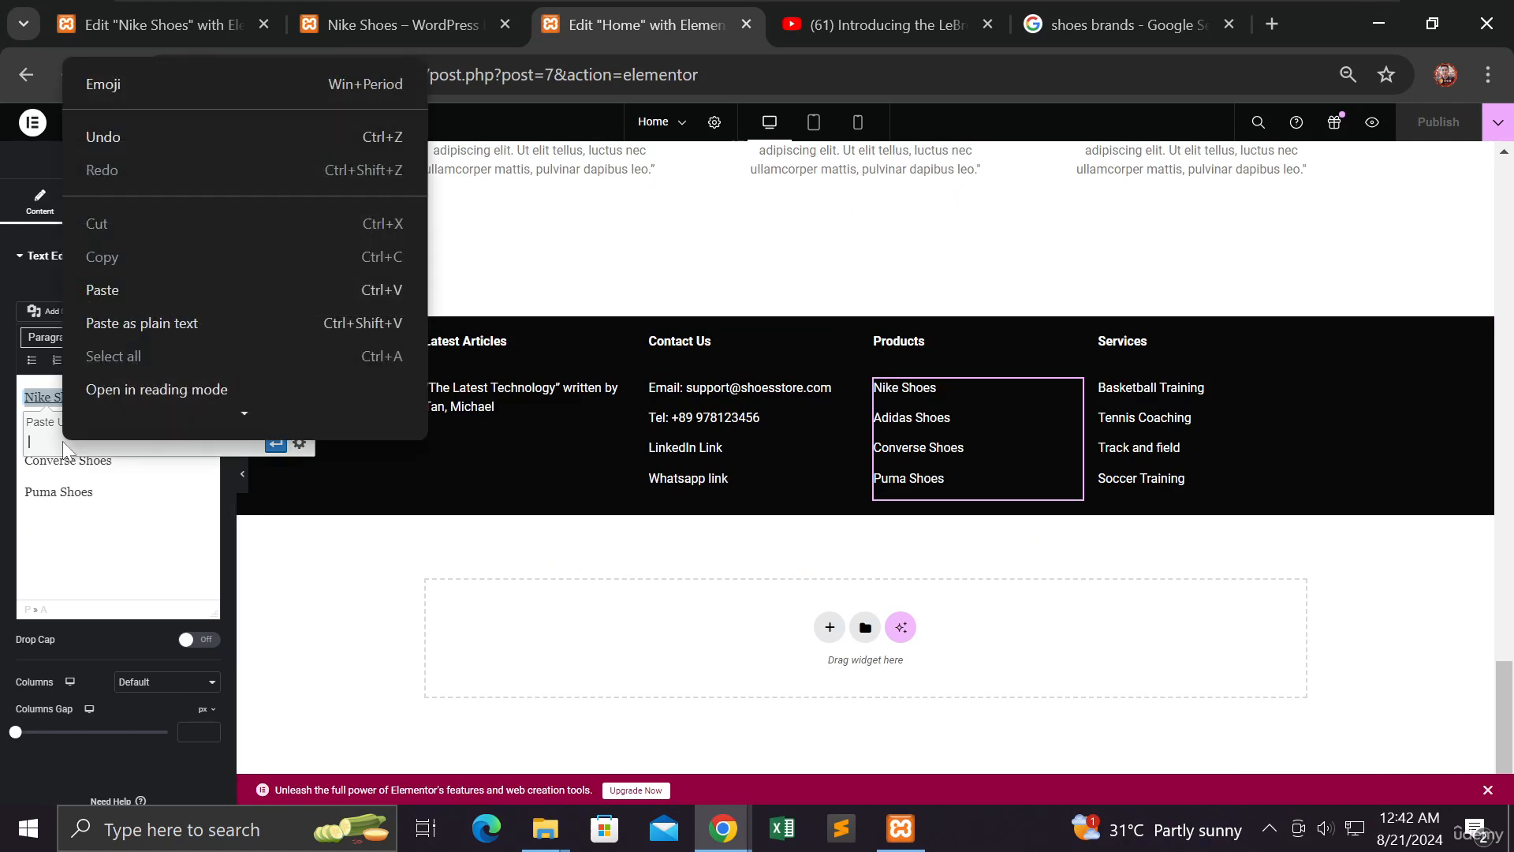
click(106, 283)
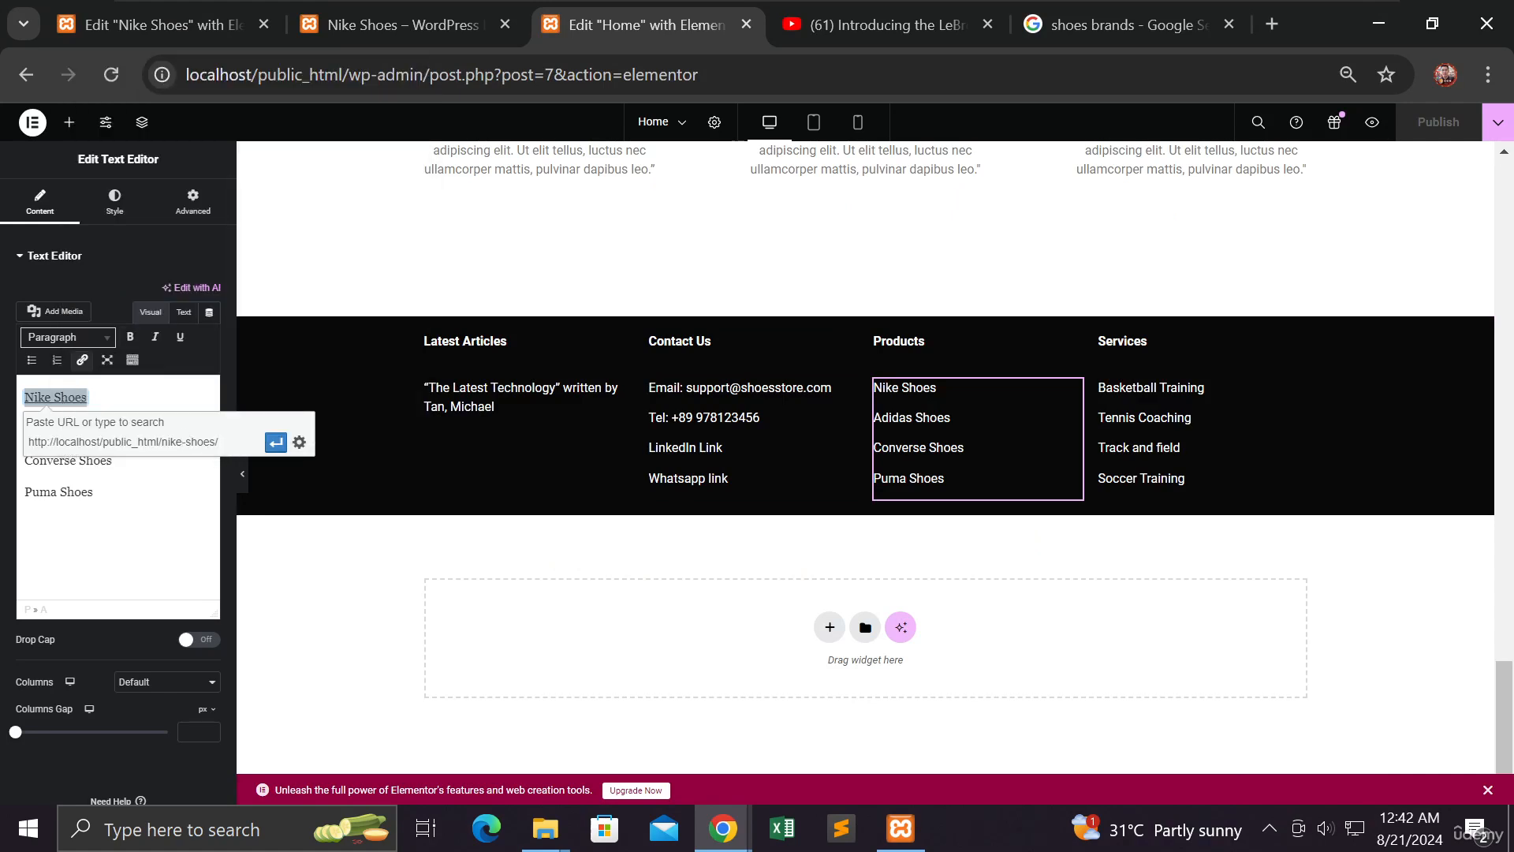
click(300, 442)
click(916, 680)
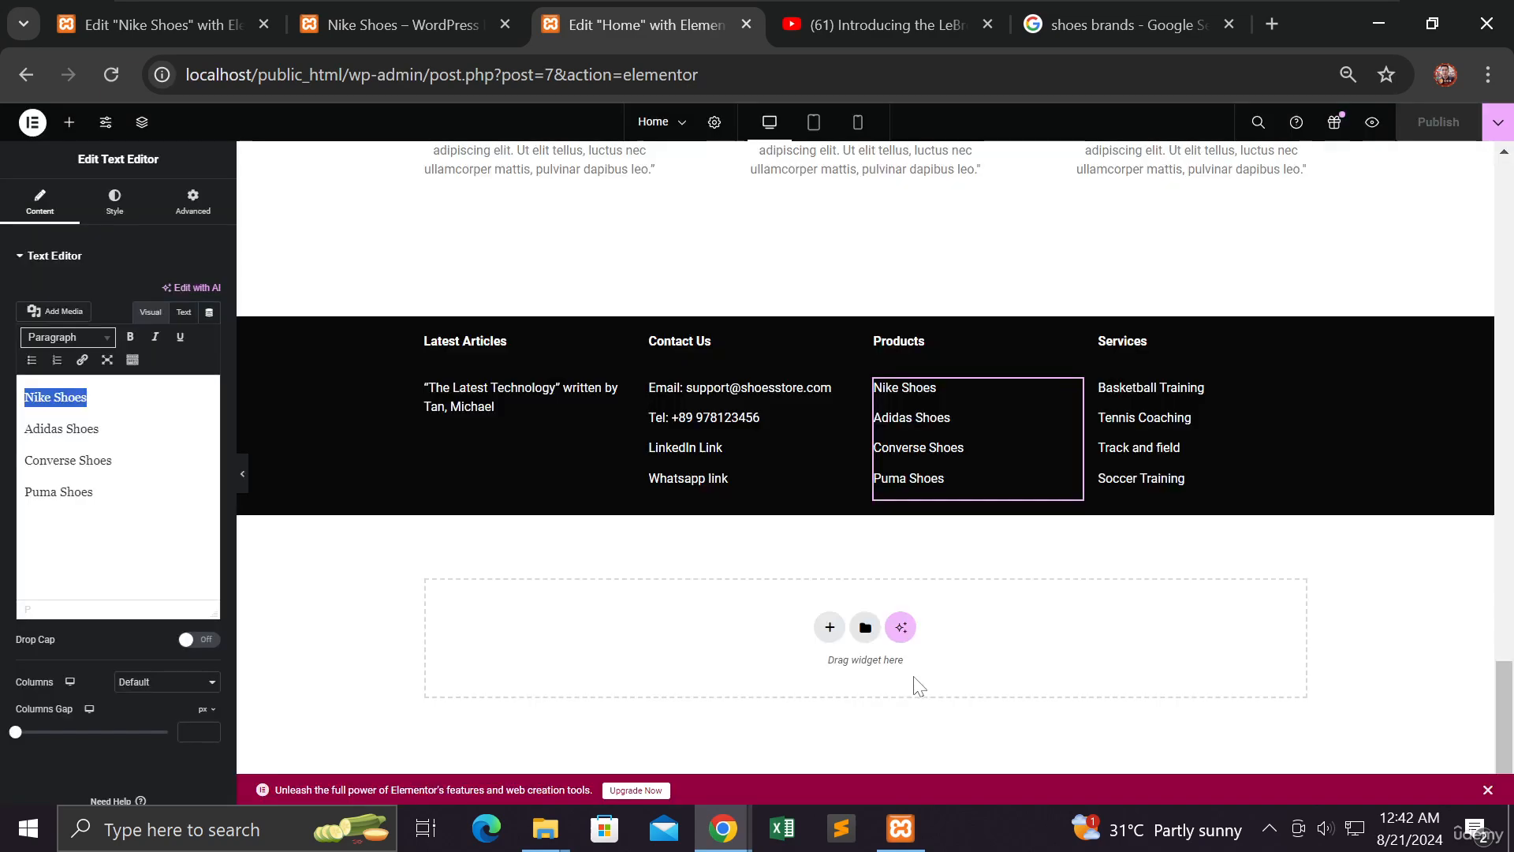
Reselect Nike Shoes and apply the pasted nike-shoes page link to it
click(98, 398)
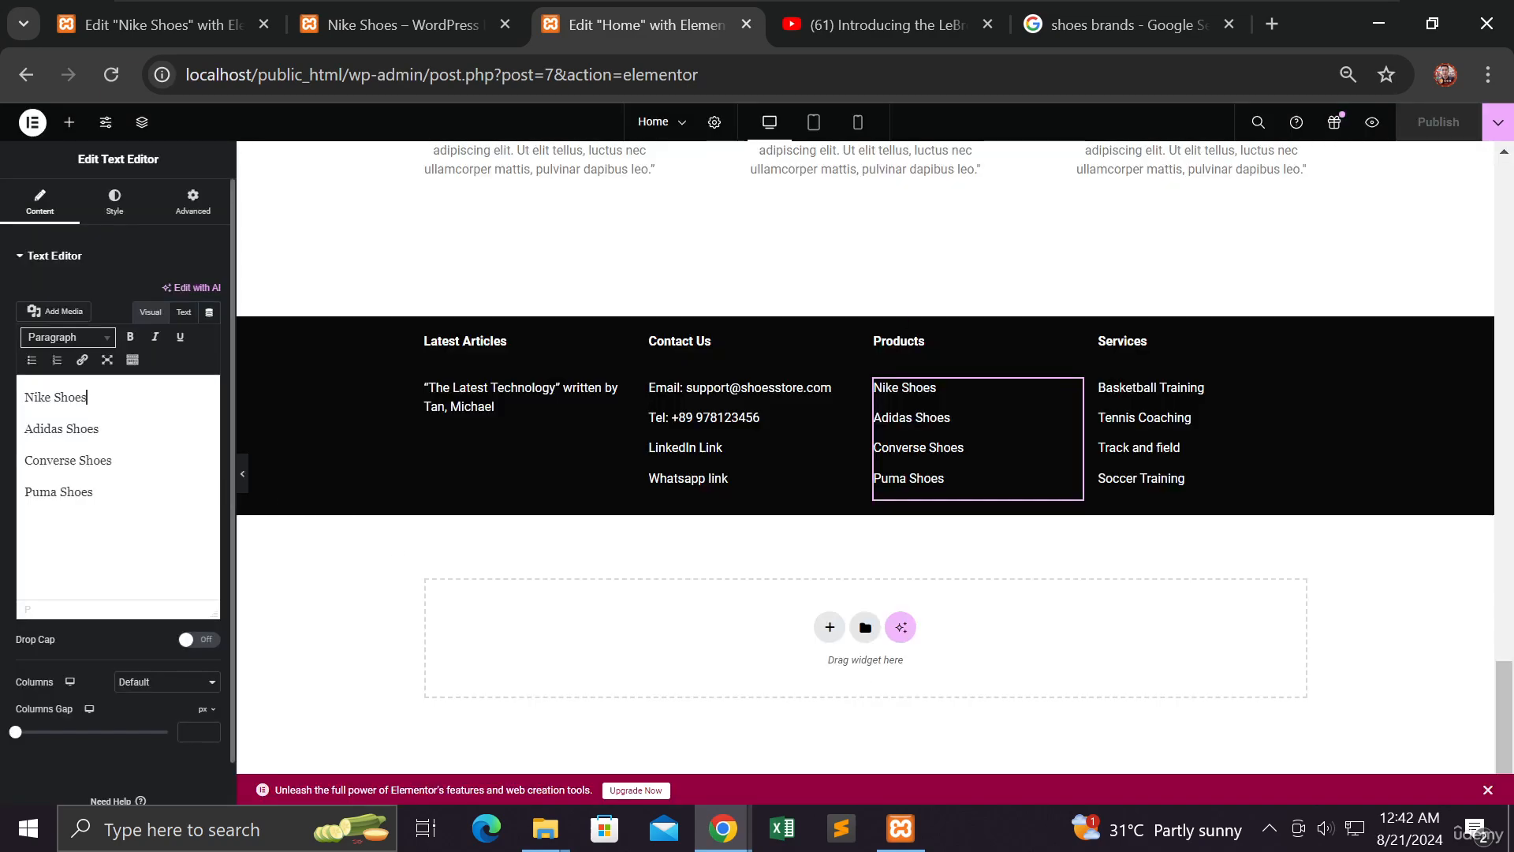
drag(89, 397, 23, 397)
click(82, 360)
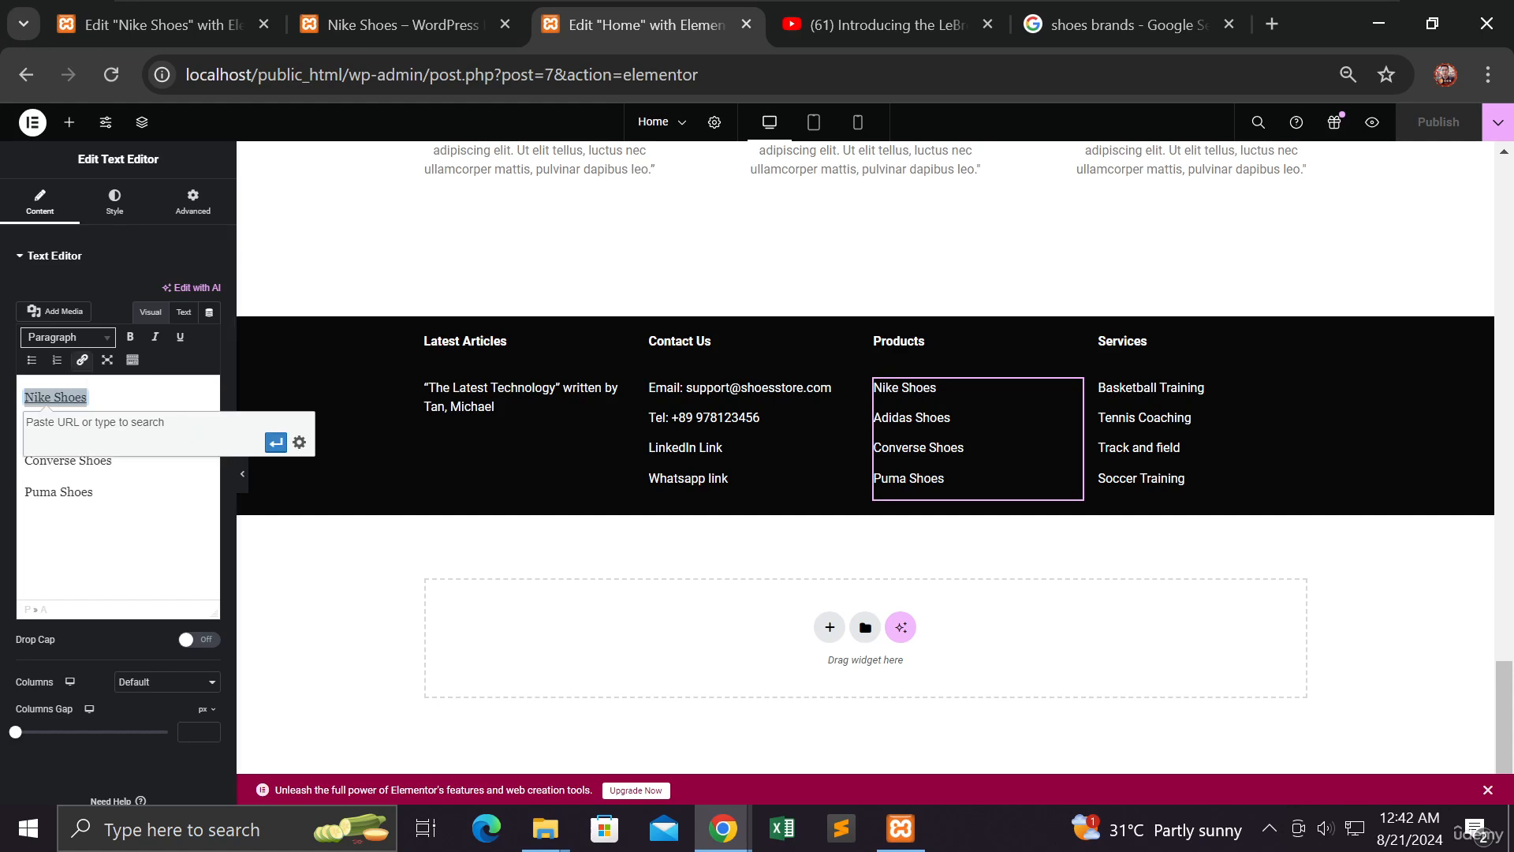
right_click(125, 438)
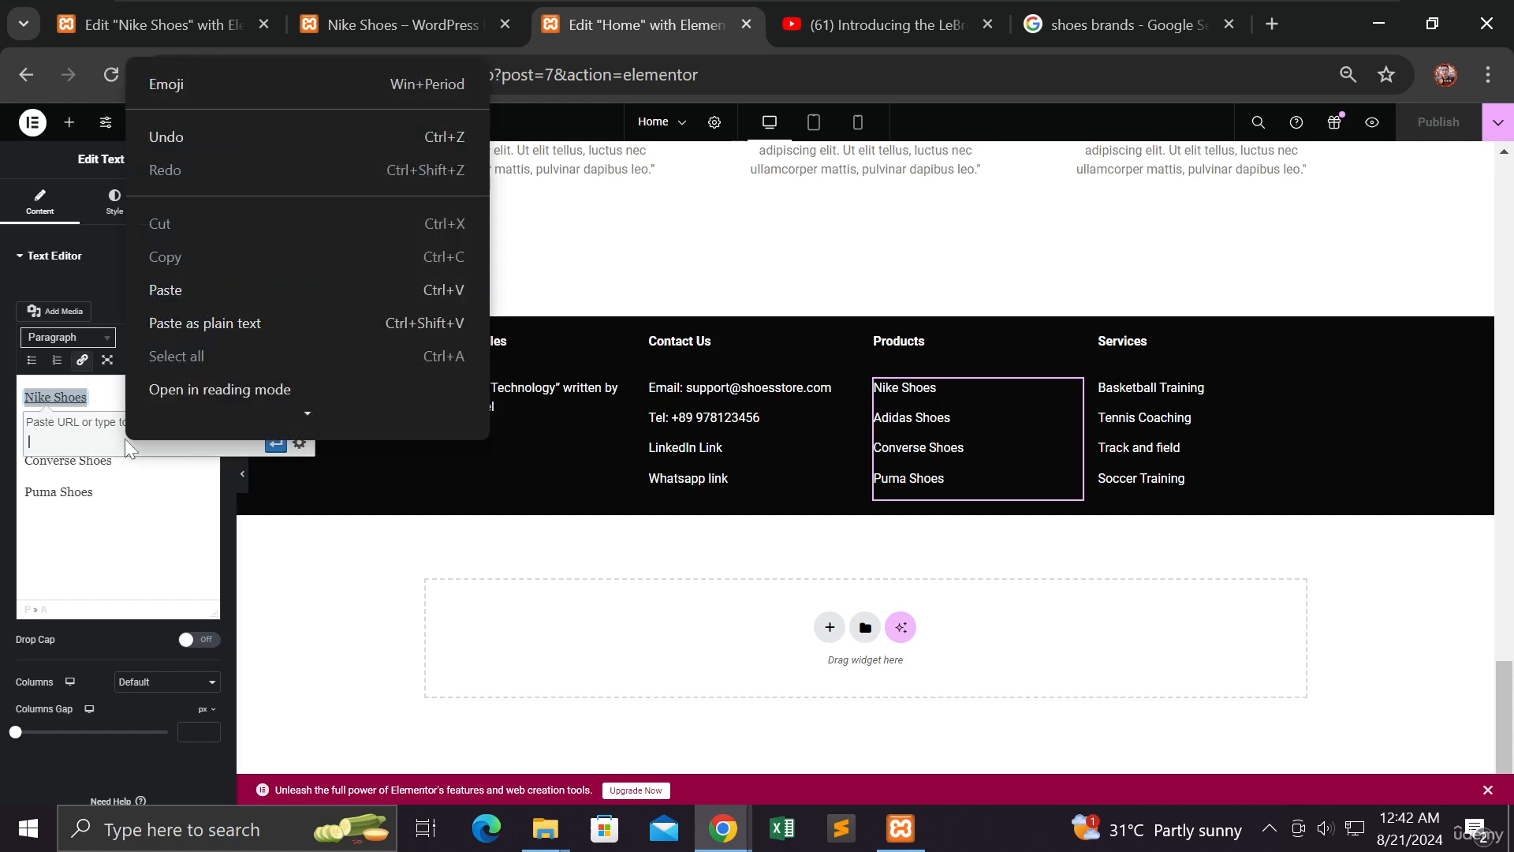
click(188, 288)
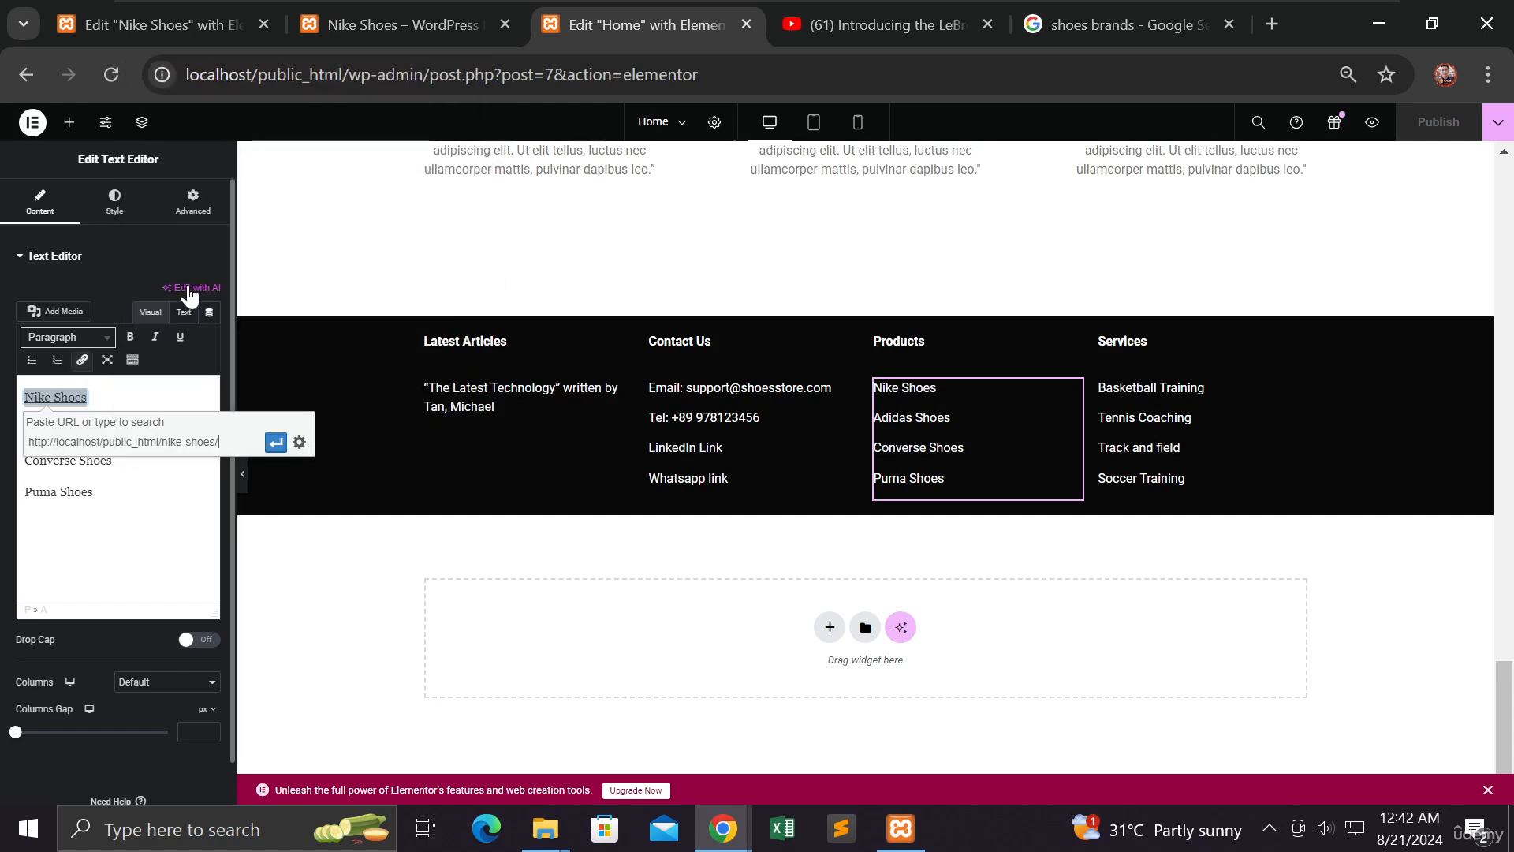
click(275, 444)
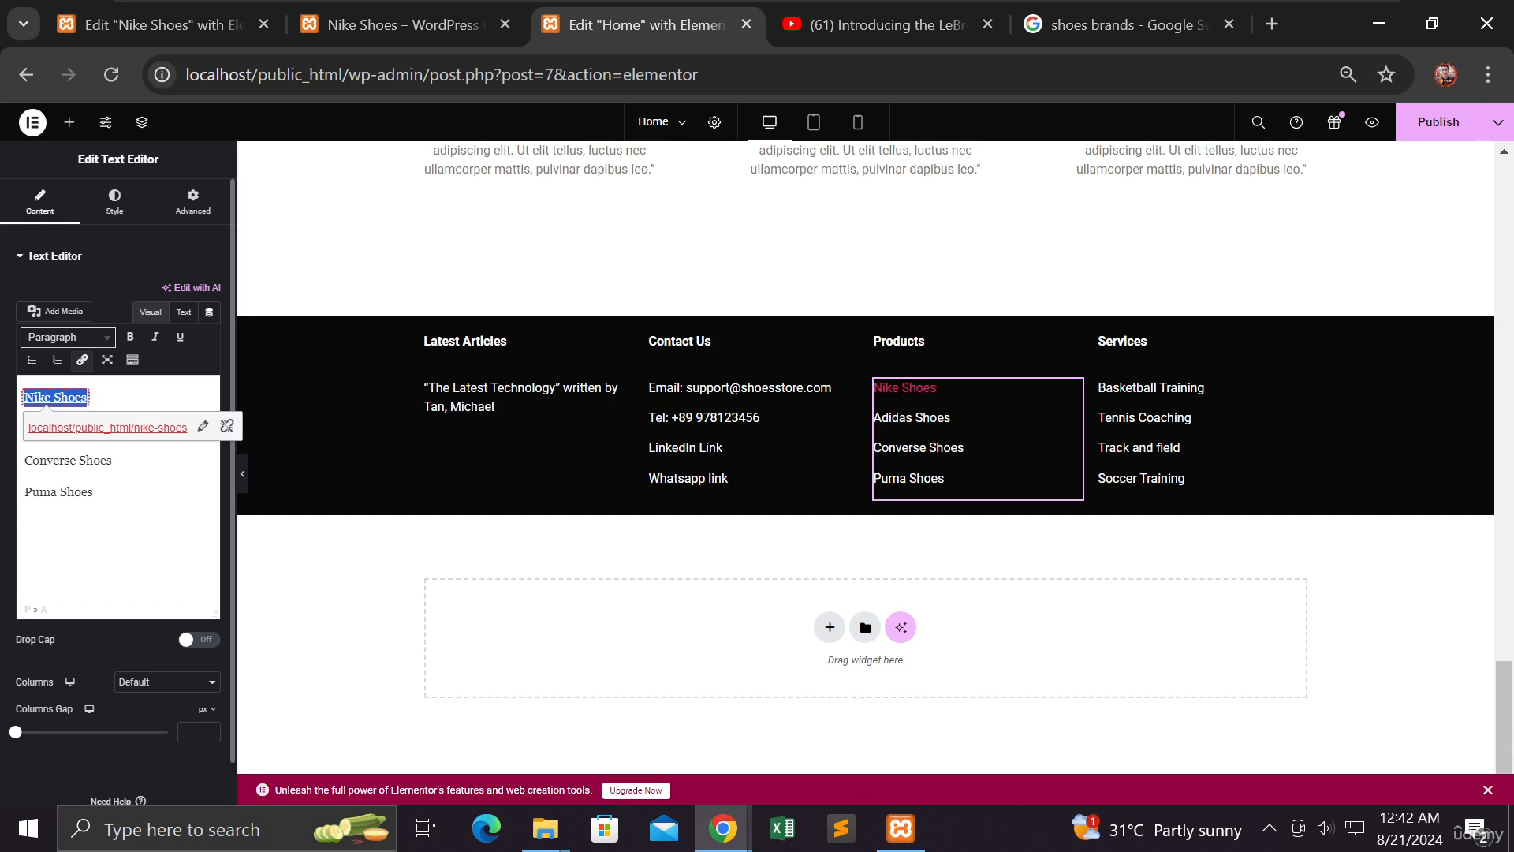
Make the Nike Shoes link open in a new tab, then publish the Home page
click(203, 427)
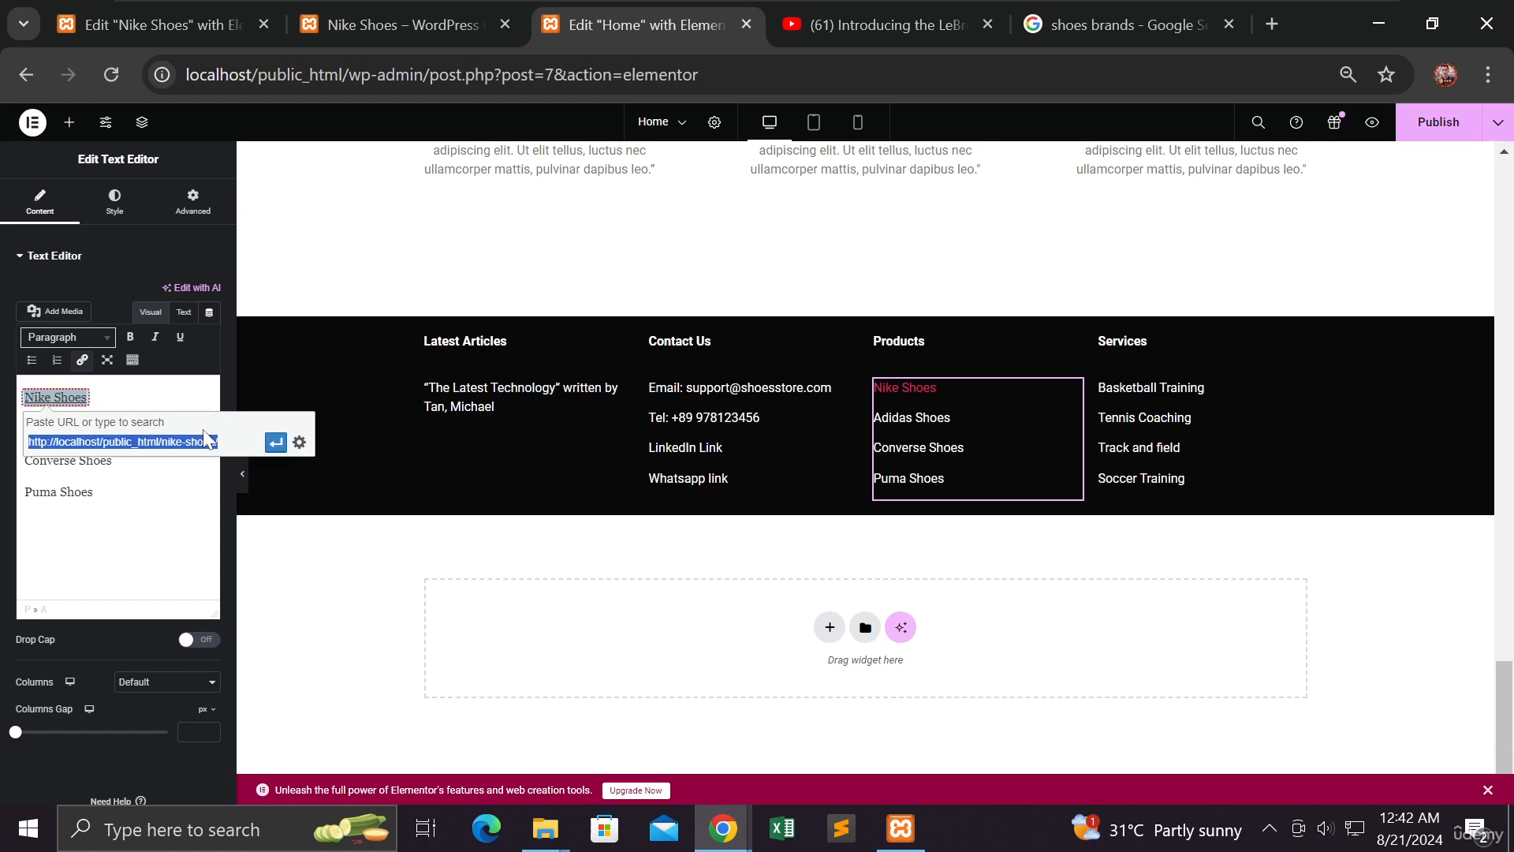
click(299, 442)
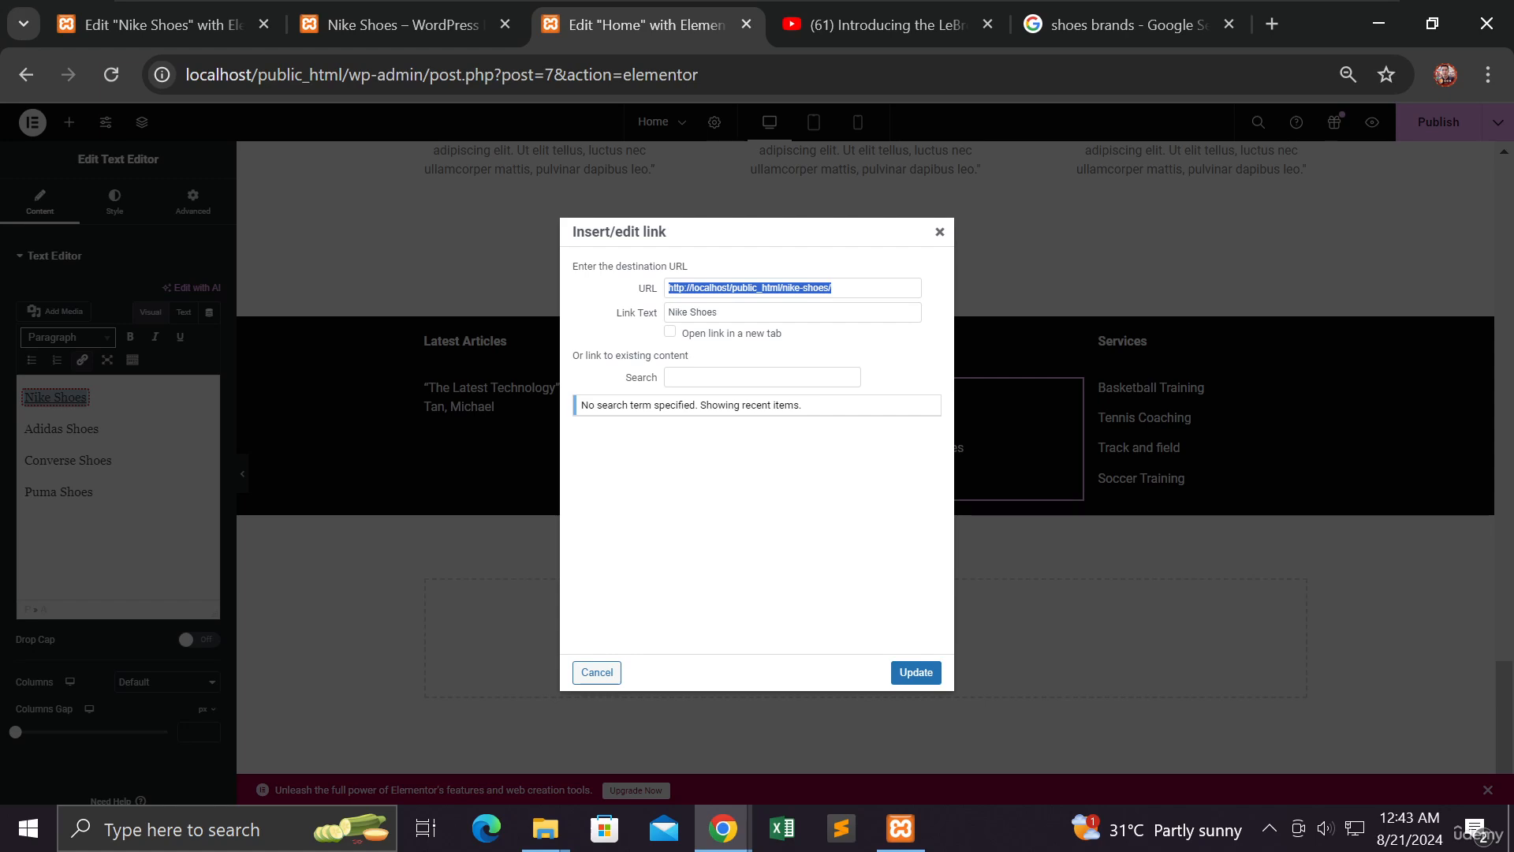
click(670, 332)
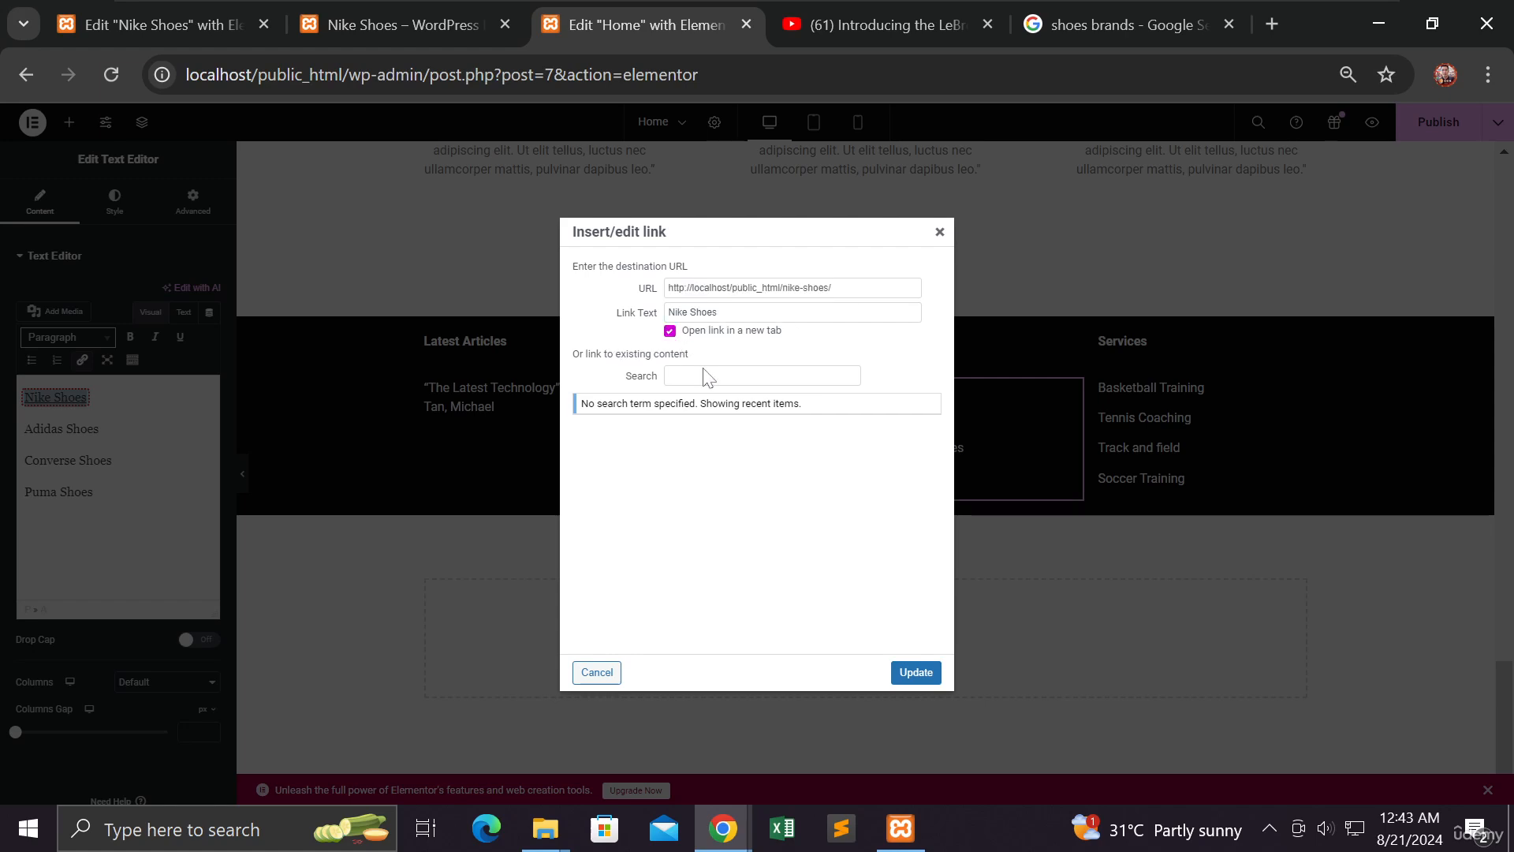
click(913, 675)
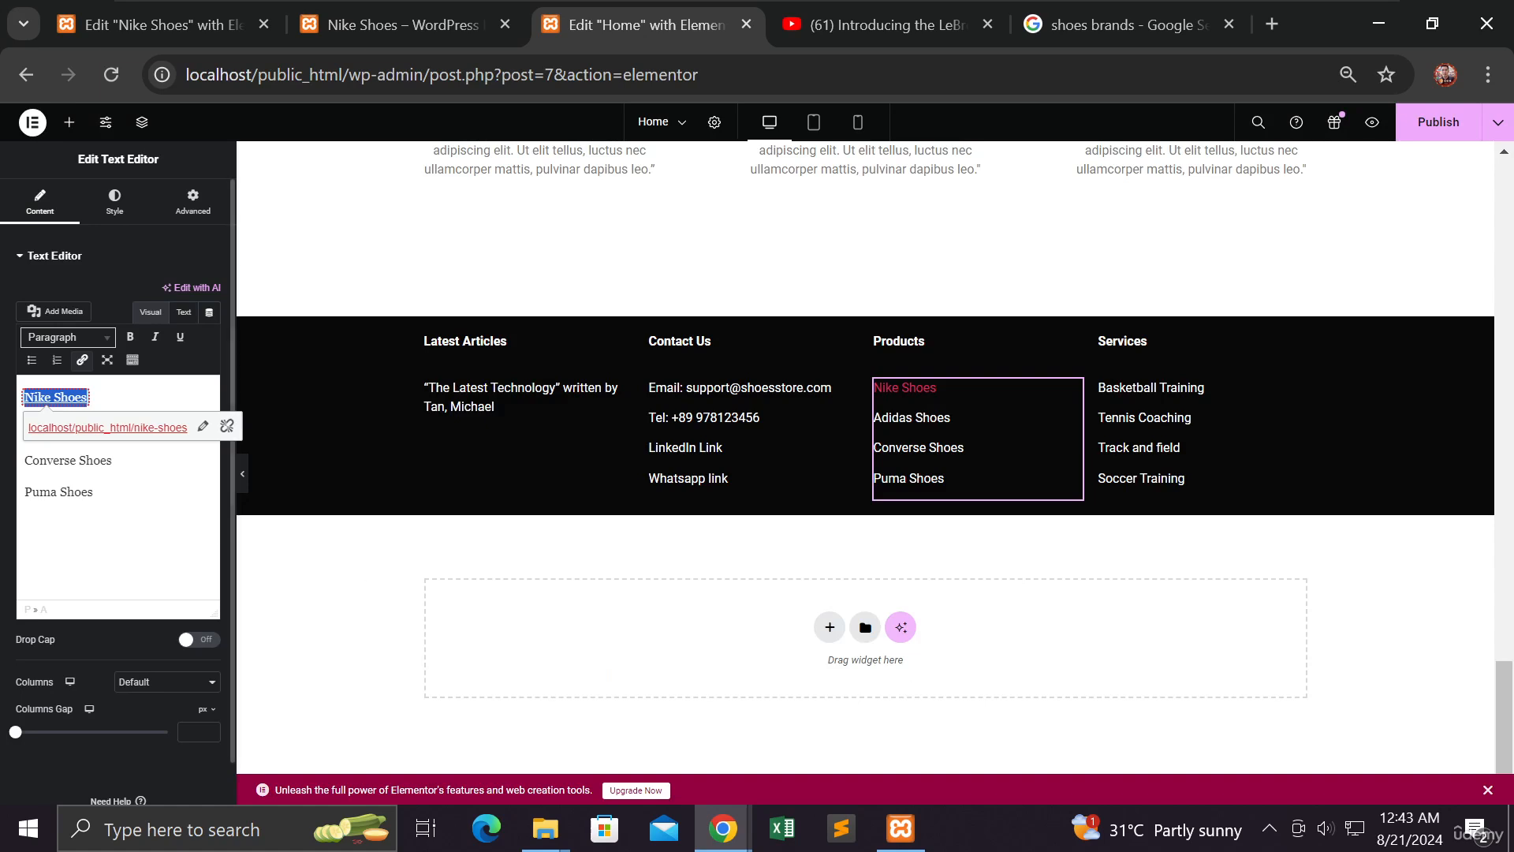
click(95, 493)
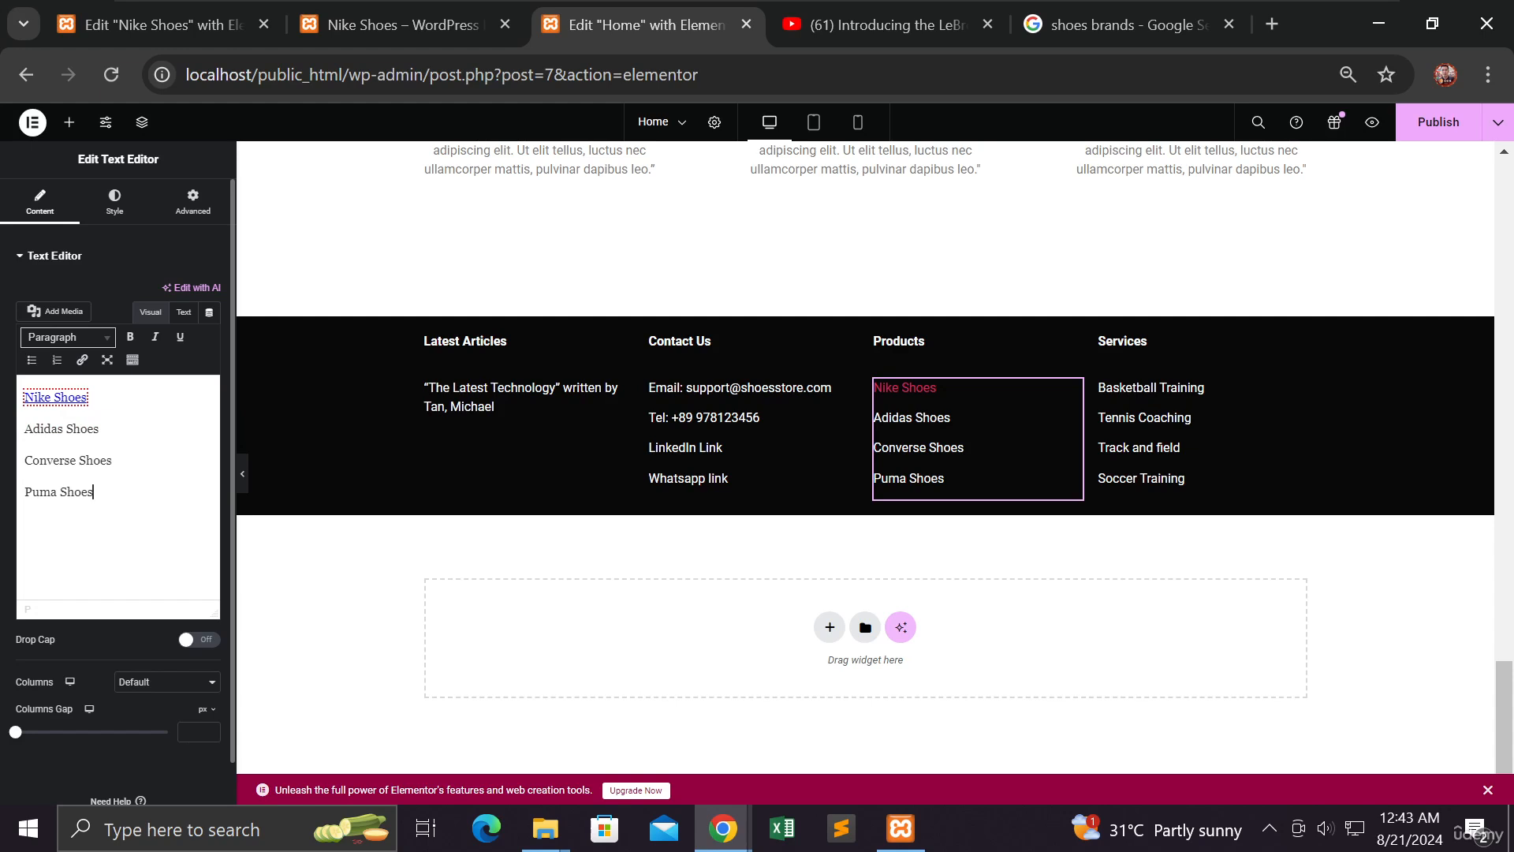
click(1438, 132)
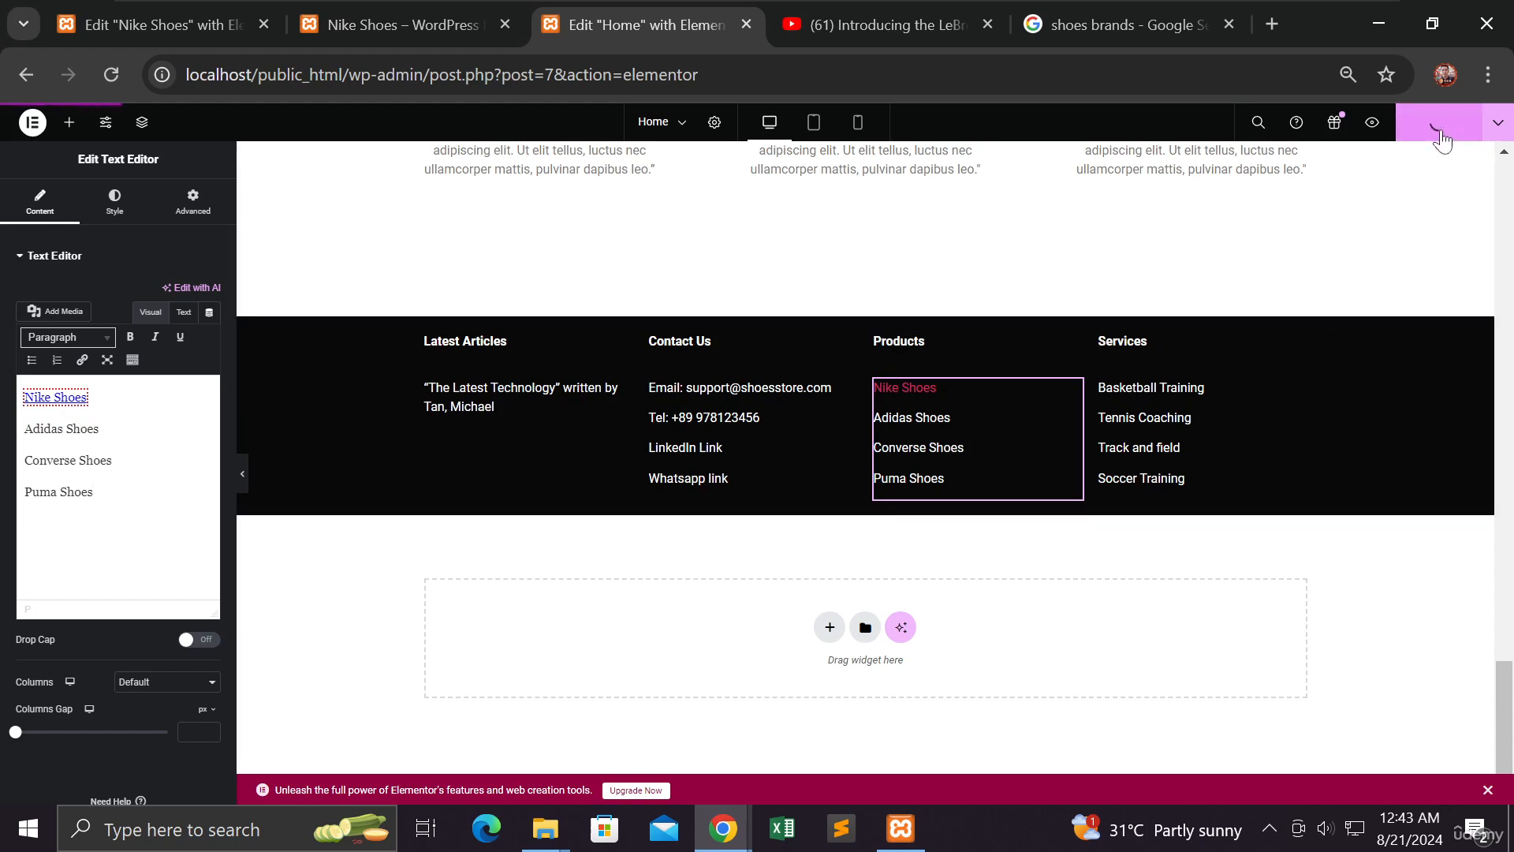
click(721, 834)
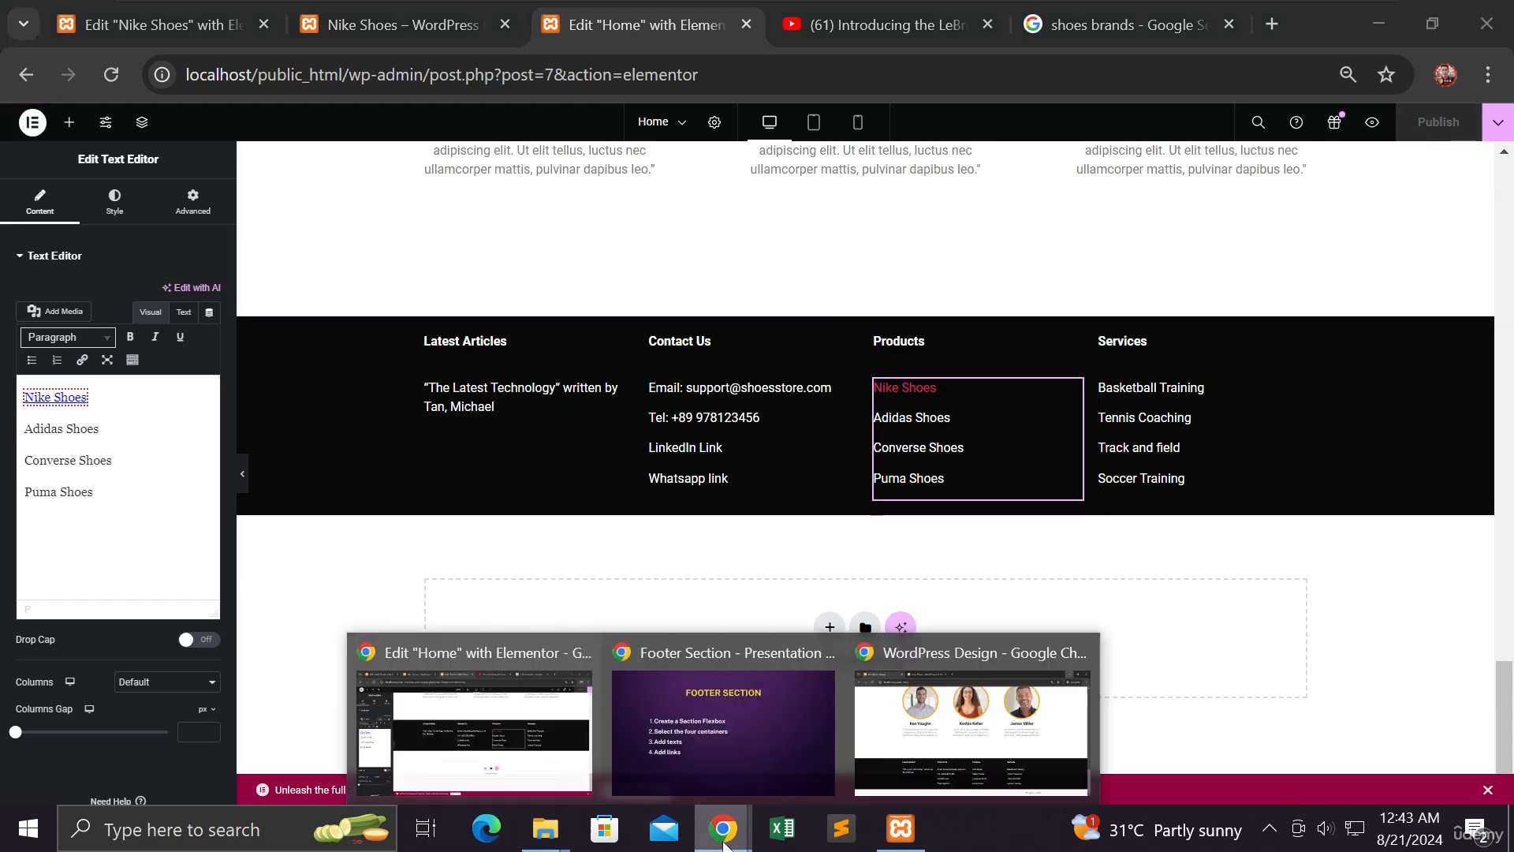
Reload the live home page in the incognito window and follow the footer's Nike Shoes link
click(937, 735)
click(112, 74)
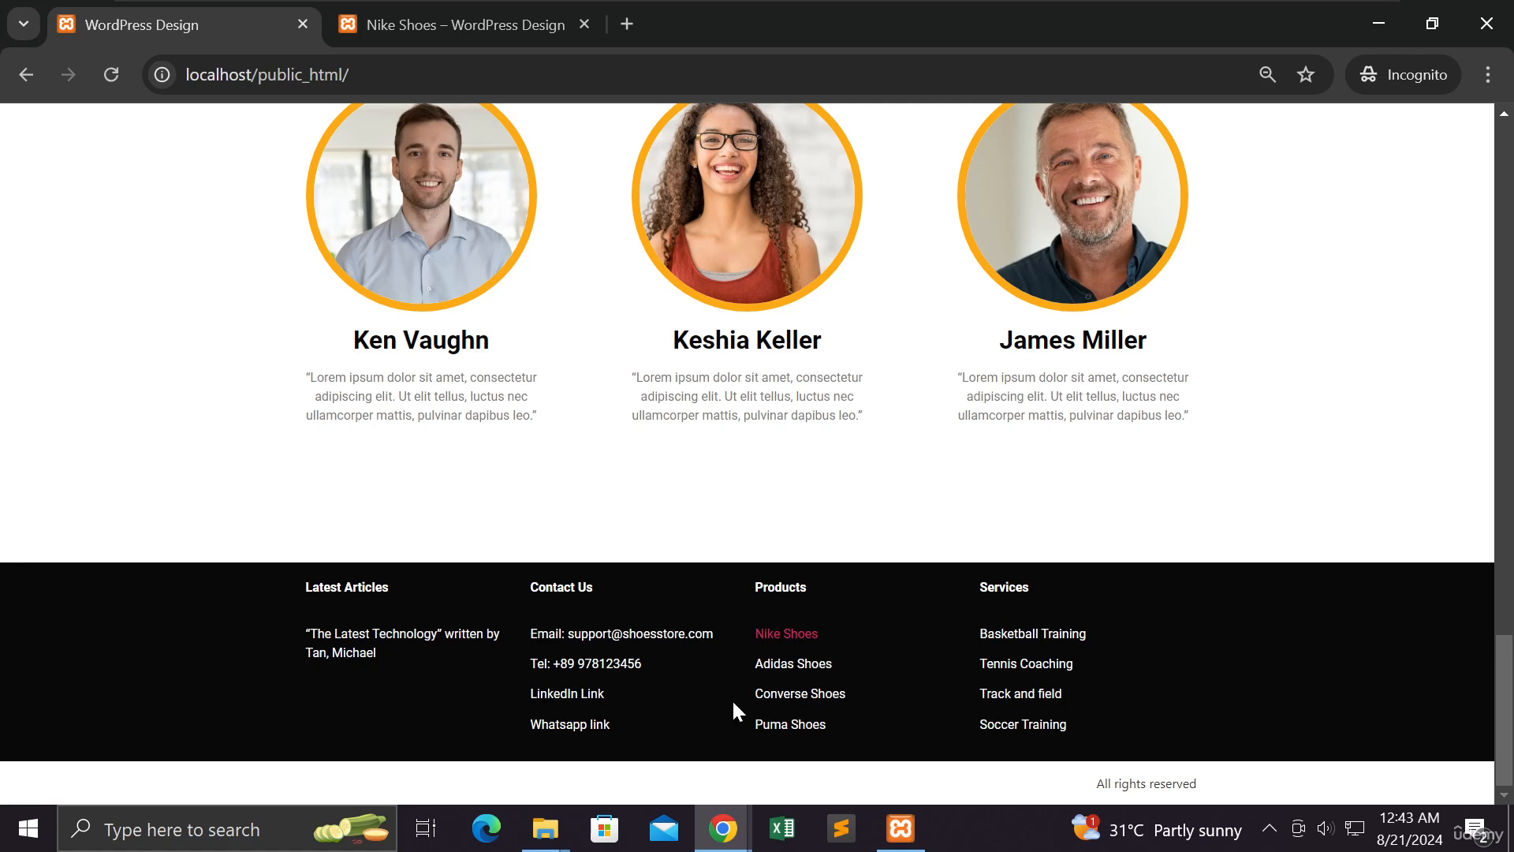
click(799, 641)
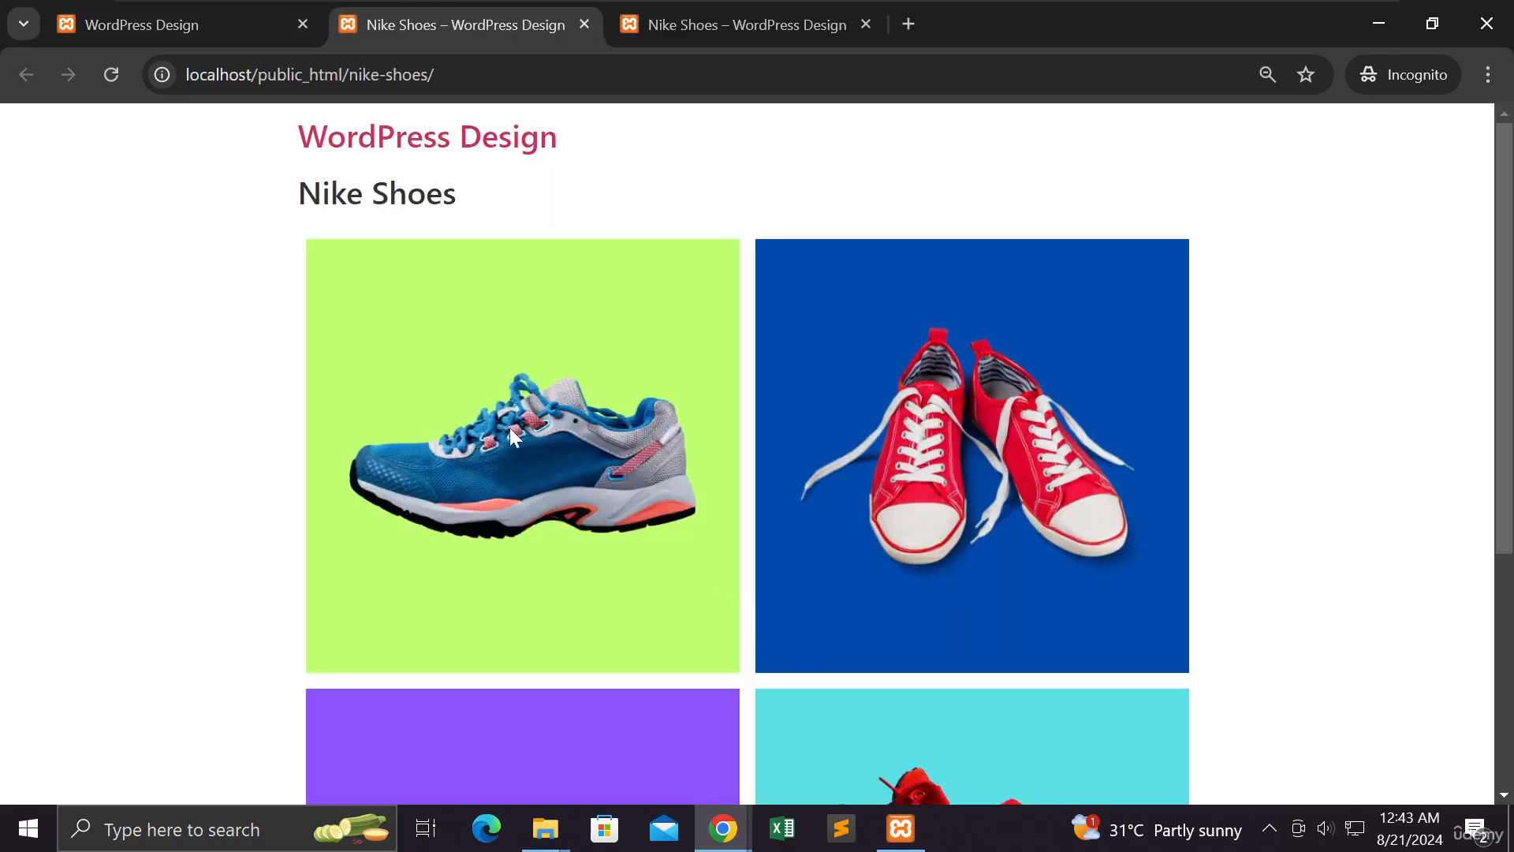
scroll(508, 422, down, 5)
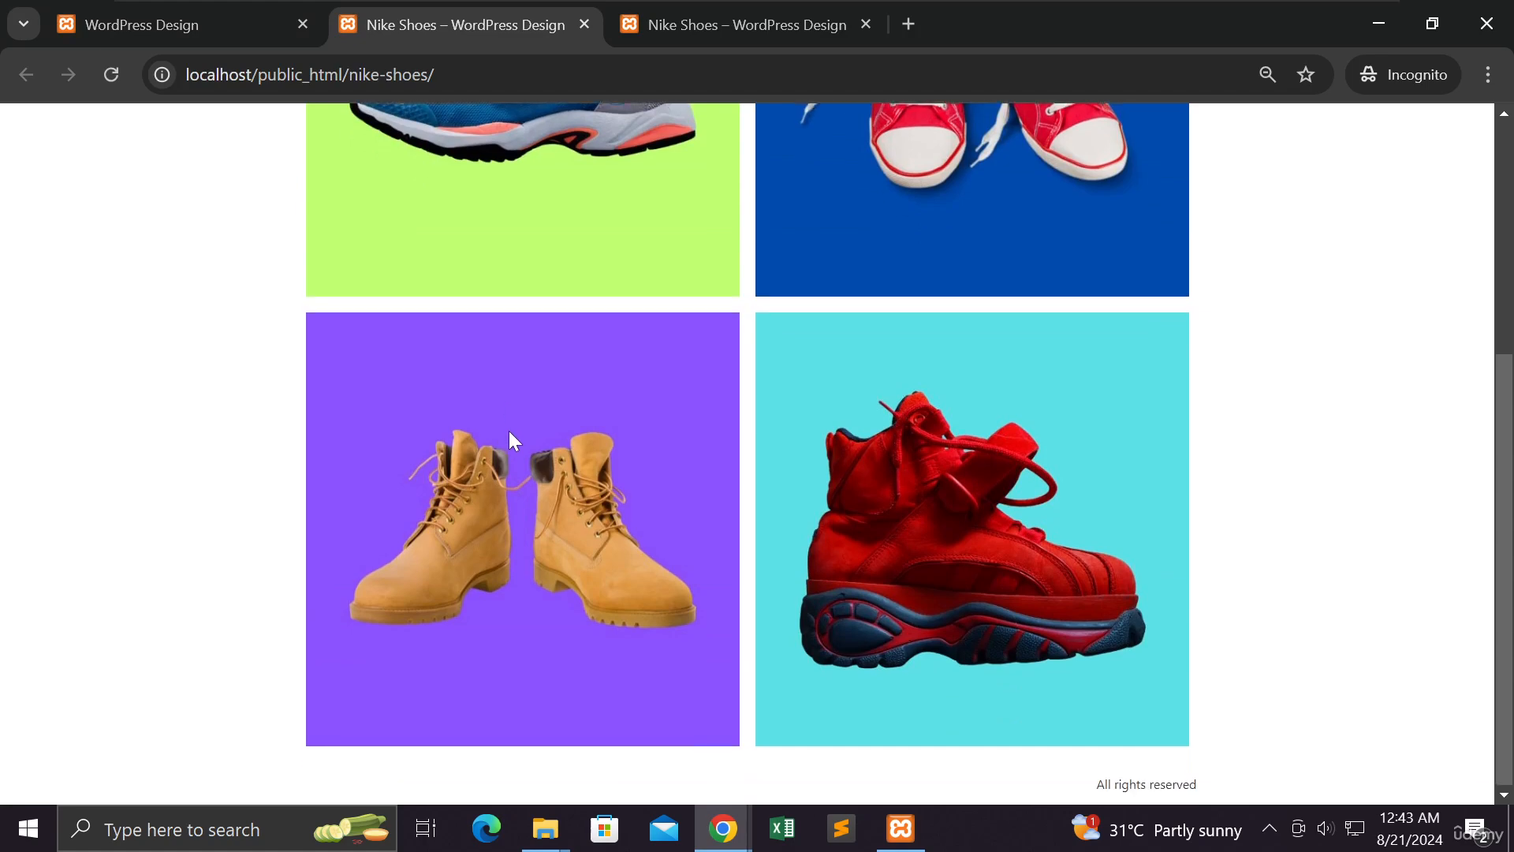
scroll(508, 428, up, 5)
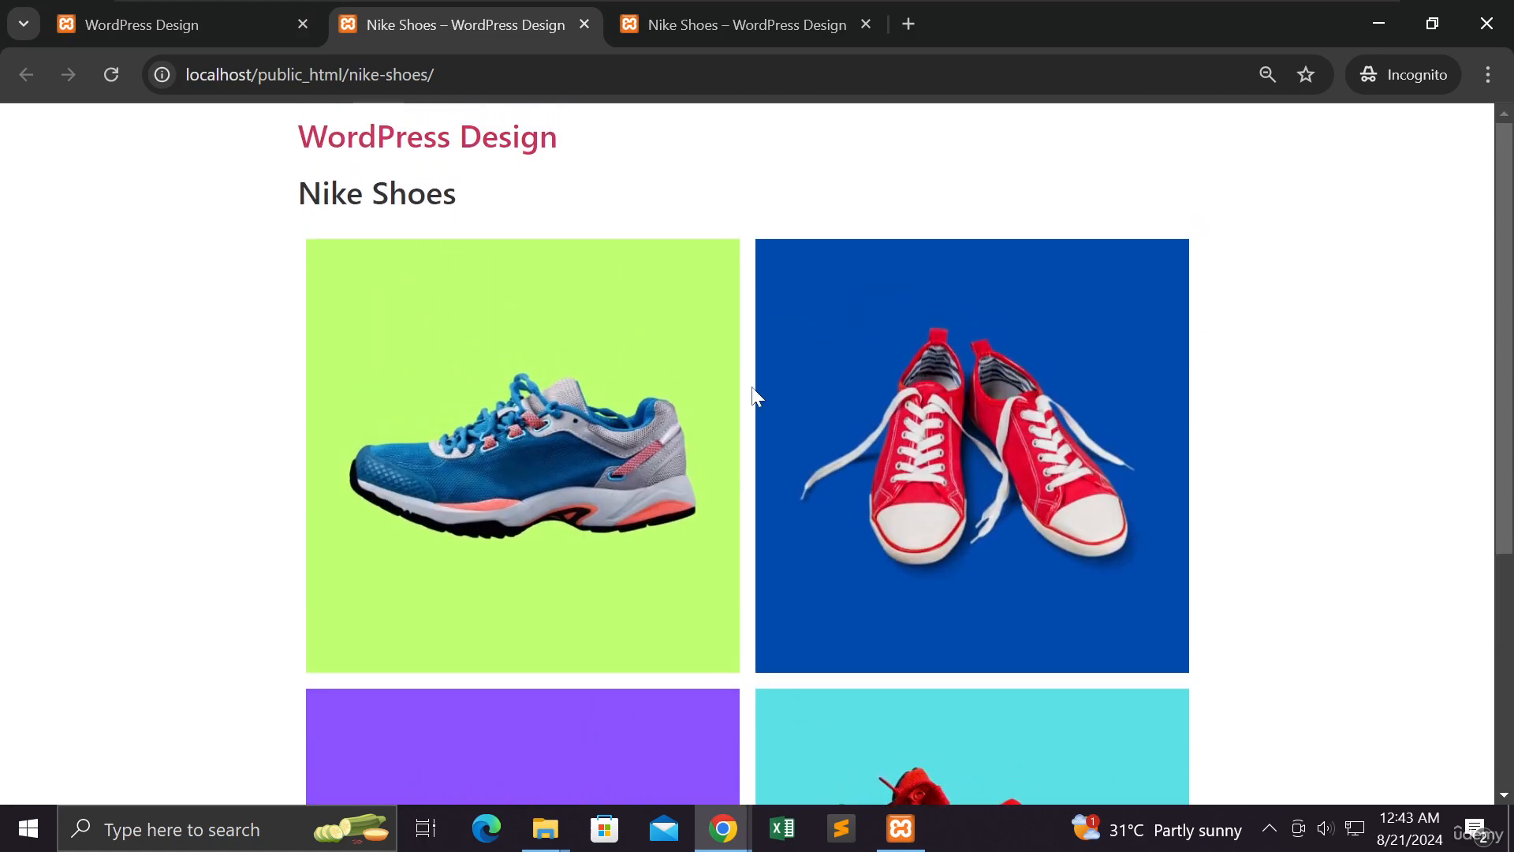
scroll(905, 422, down, 5)
scroll(906, 426, up, 5)
On the live home page, highlight the Products footer links Adidas, Puma and Converse Shoes
click(239, 29)
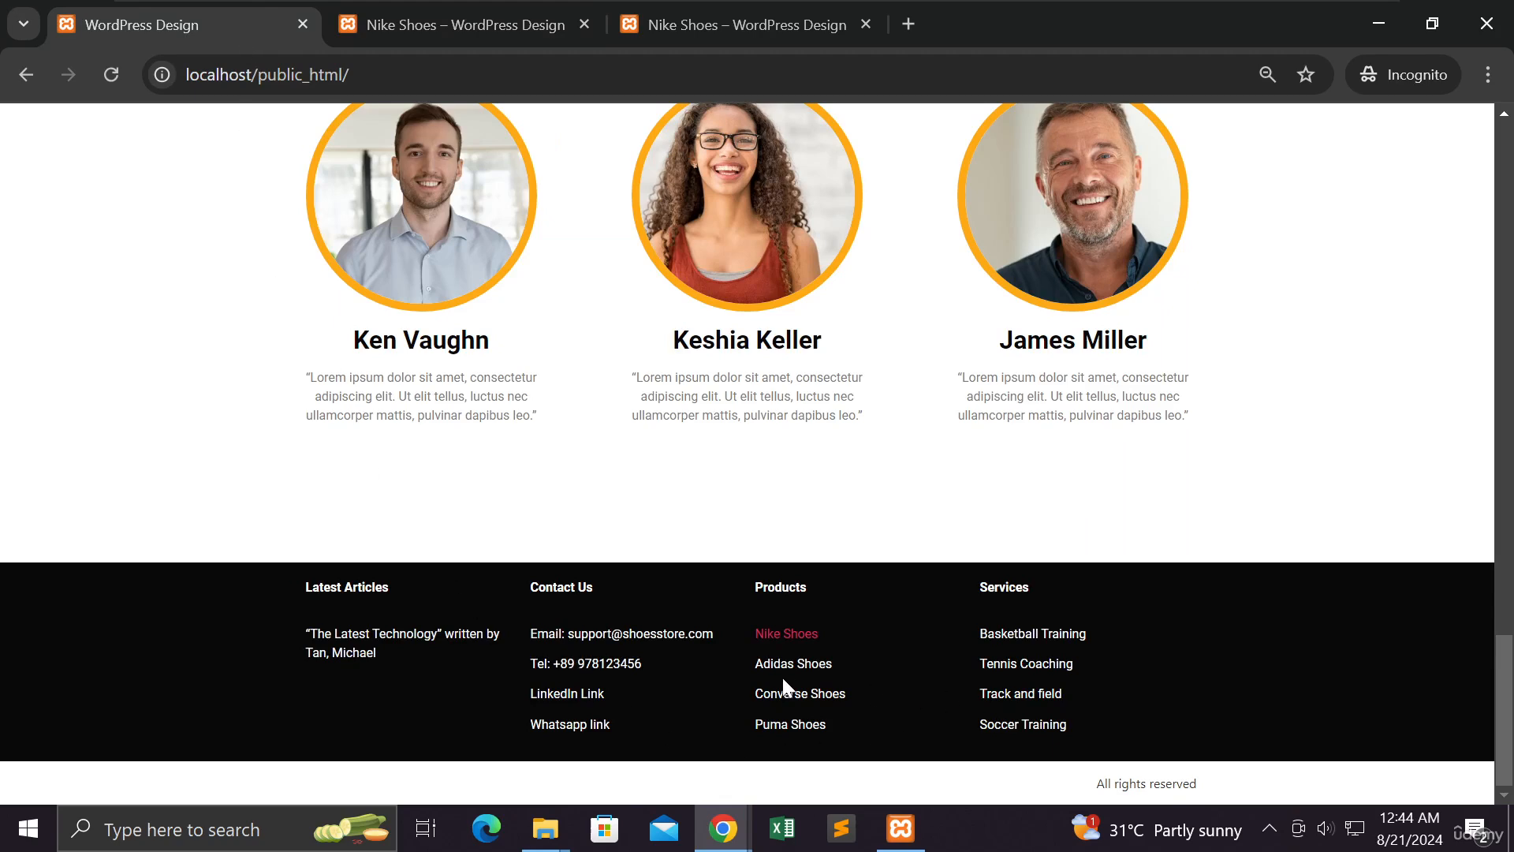
scroll(783, 679, up, 15)
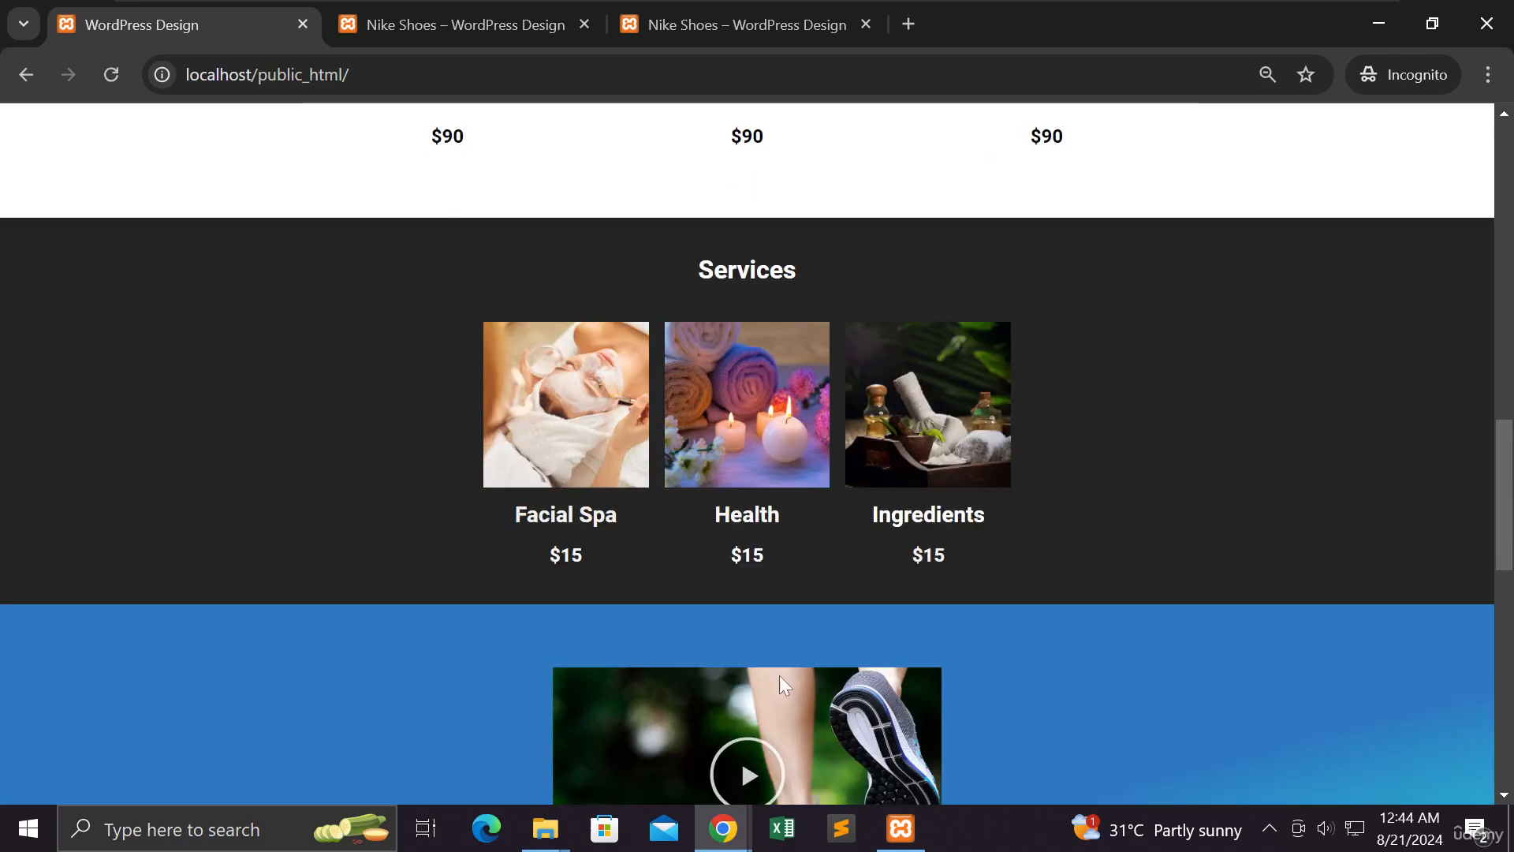
scroll(779, 675, down, 12)
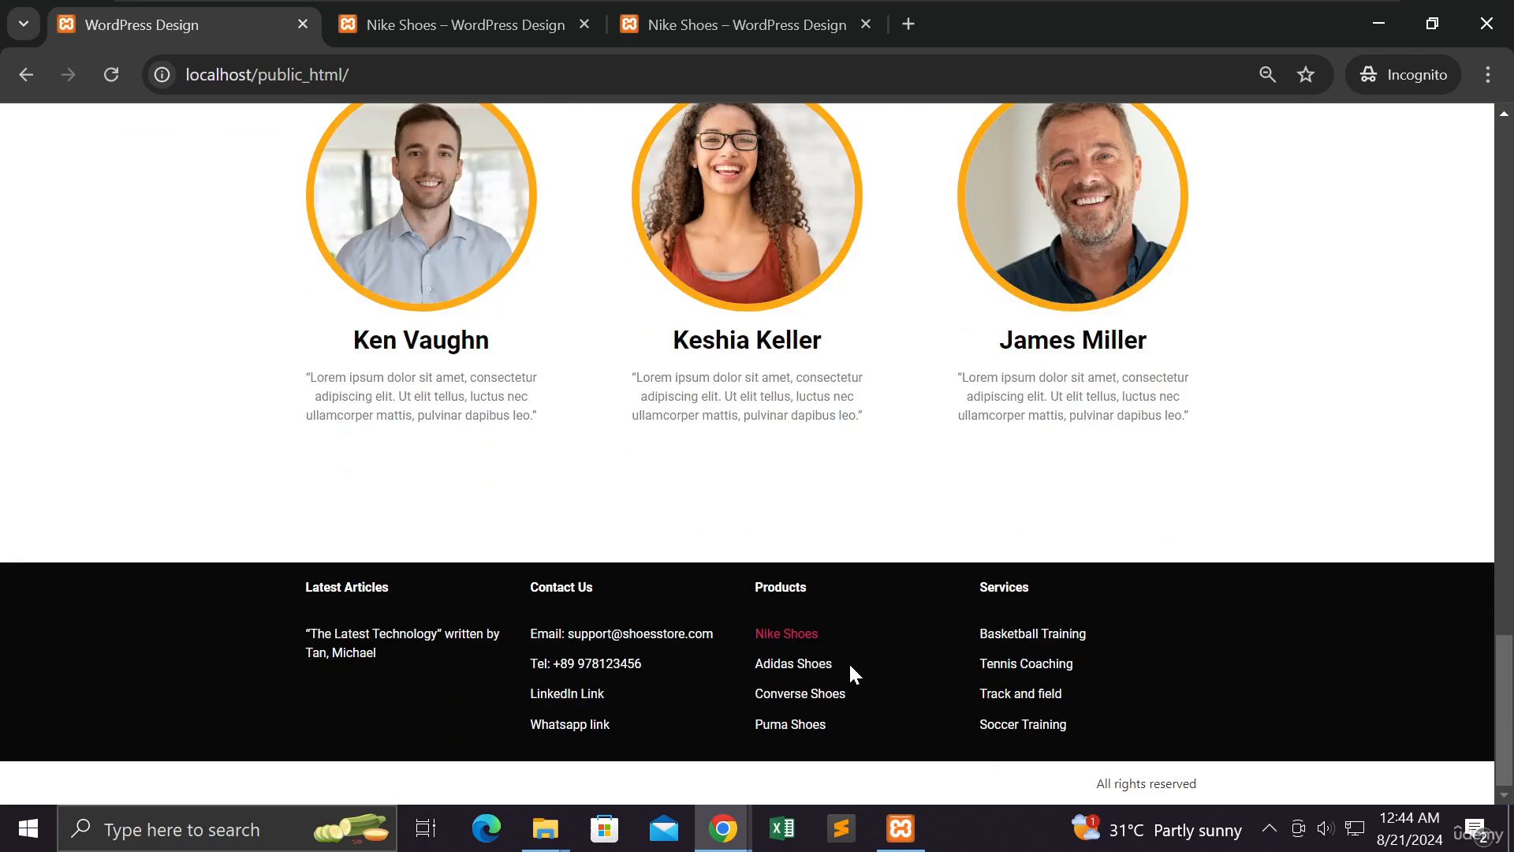
drag(850, 667, 745, 700)
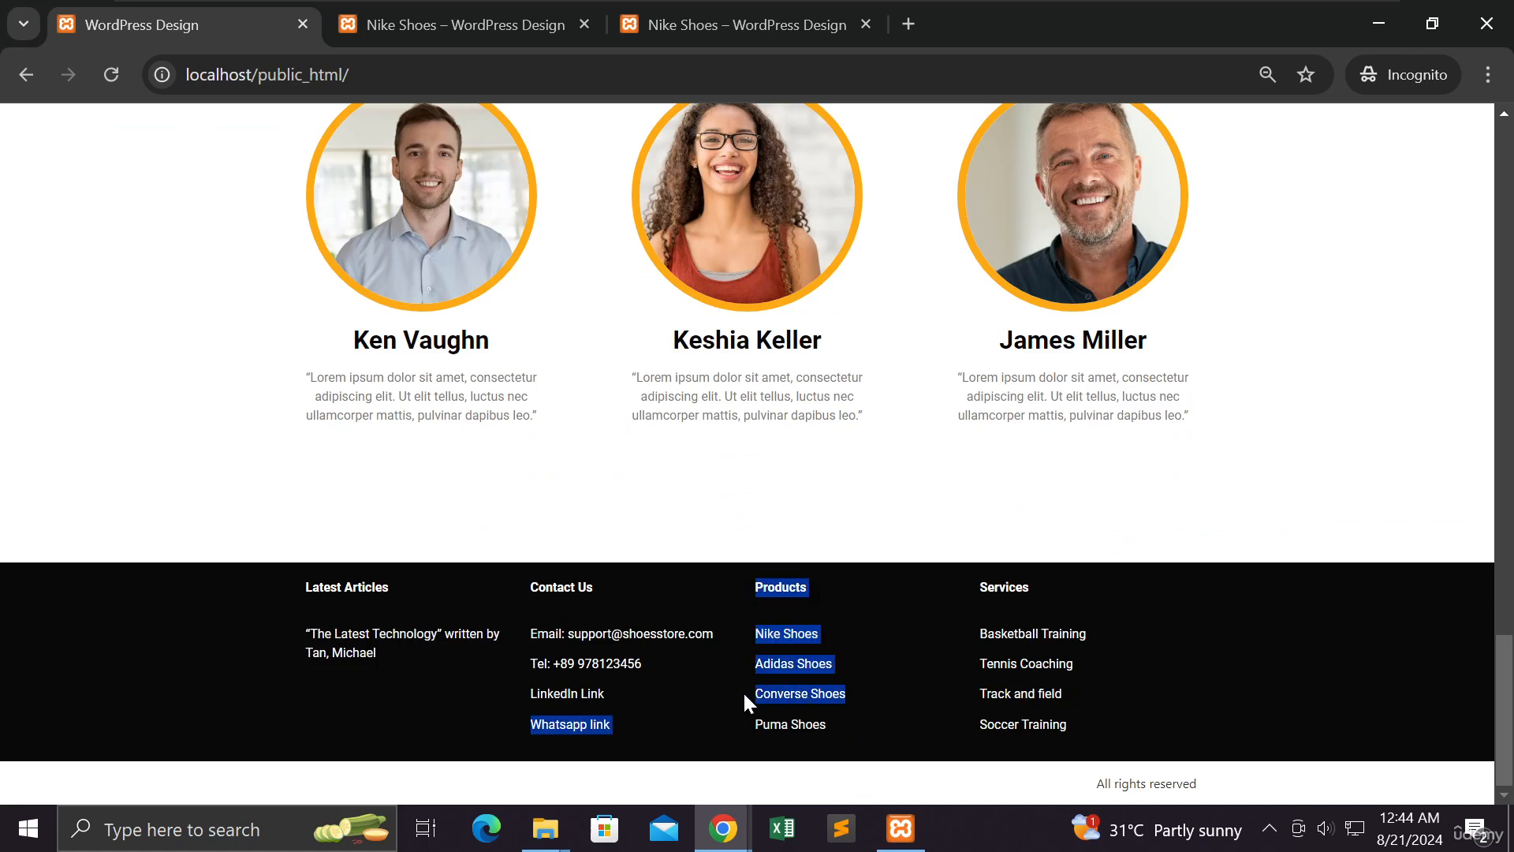
drag(836, 730, 756, 730)
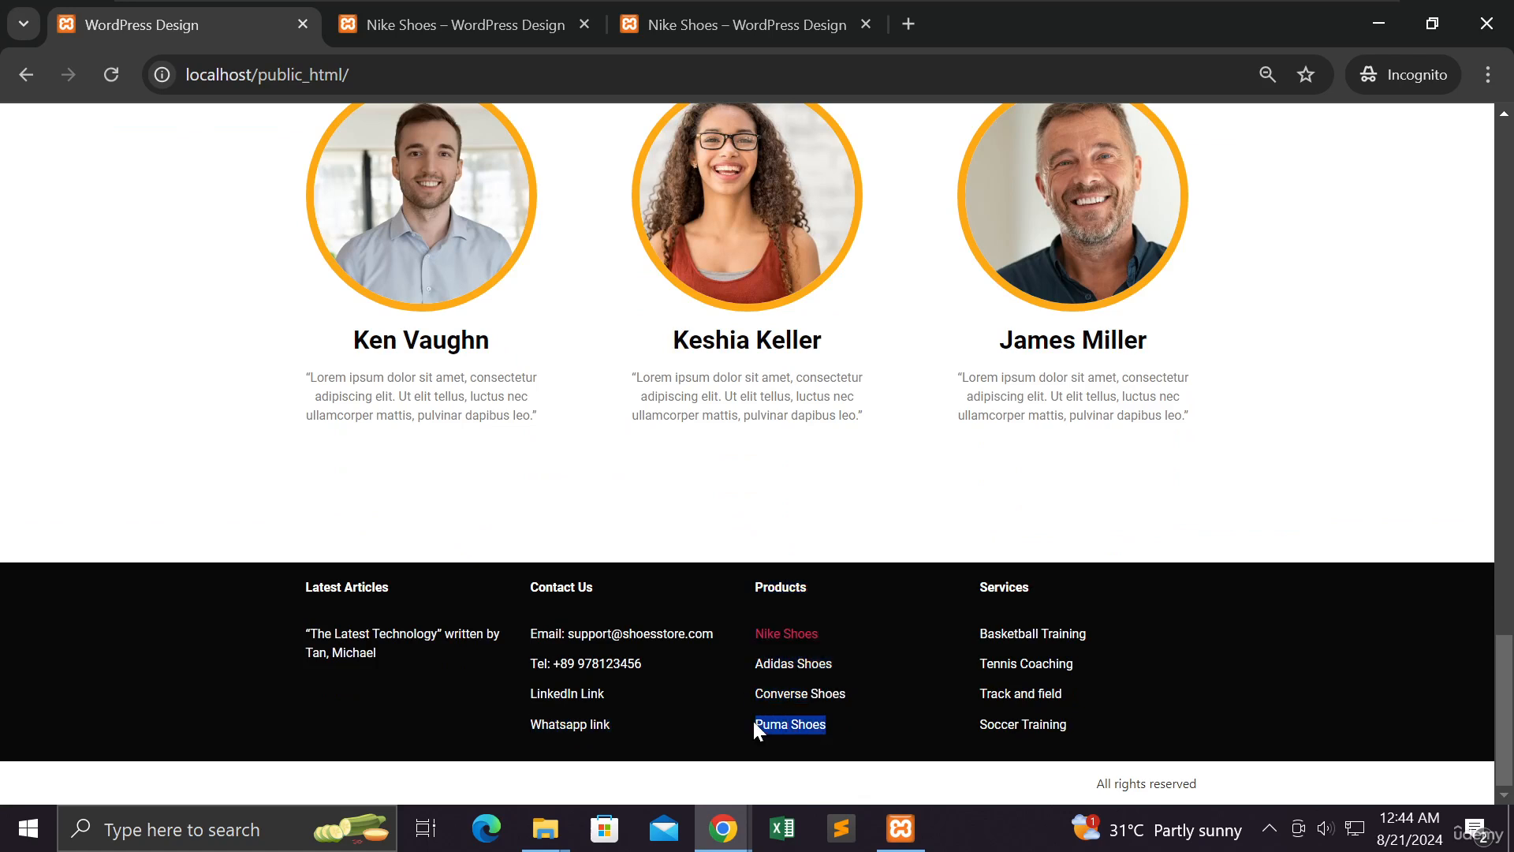
drag(851, 694, 756, 698)
drag(845, 672, 747, 664)
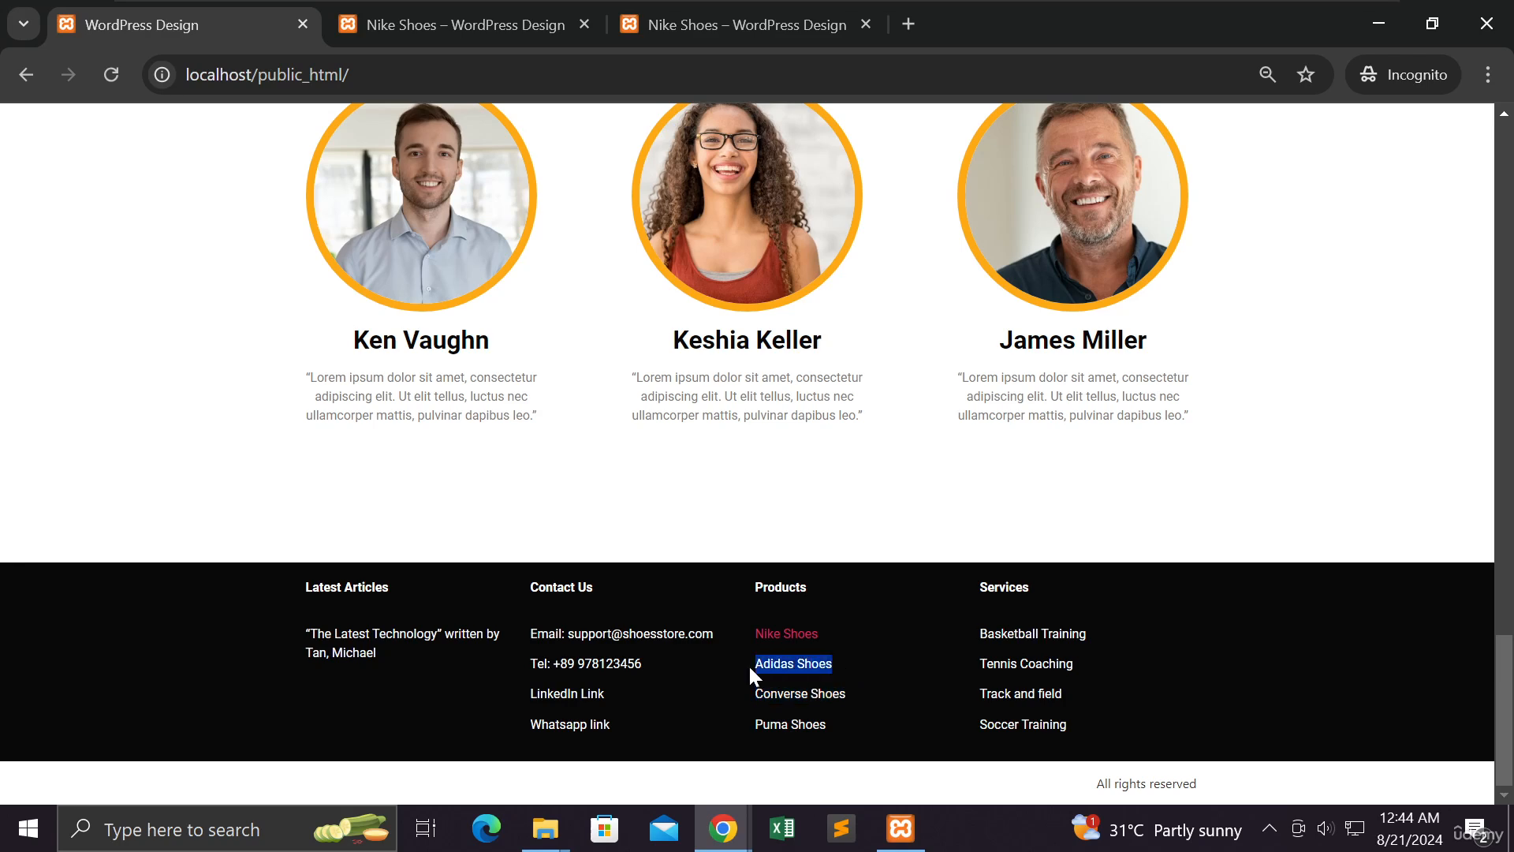
drag(855, 692, 752, 694)
drag(833, 722, 741, 718)
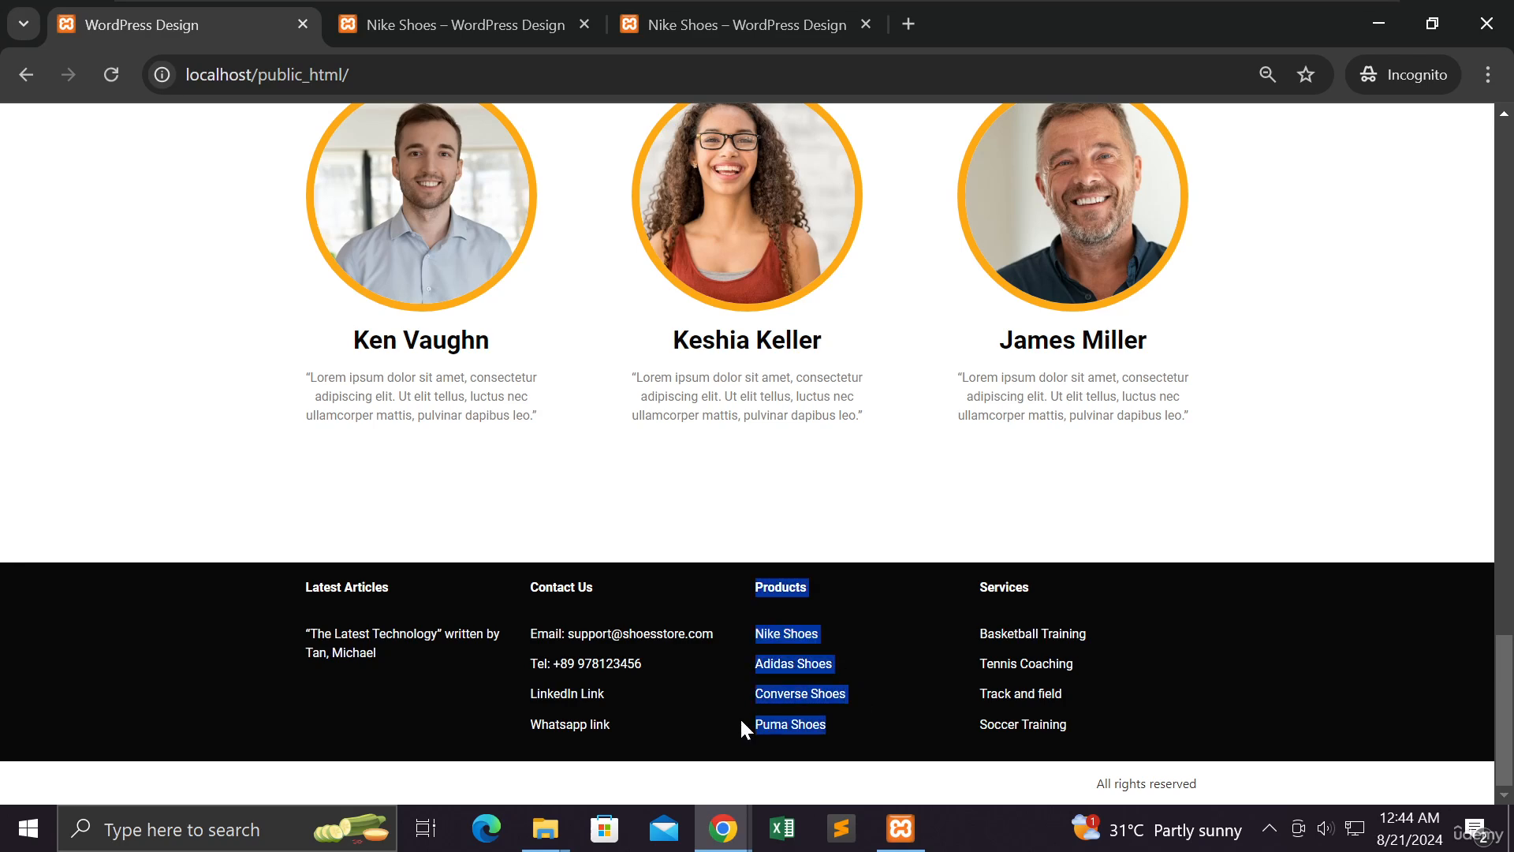
click(793, 687)
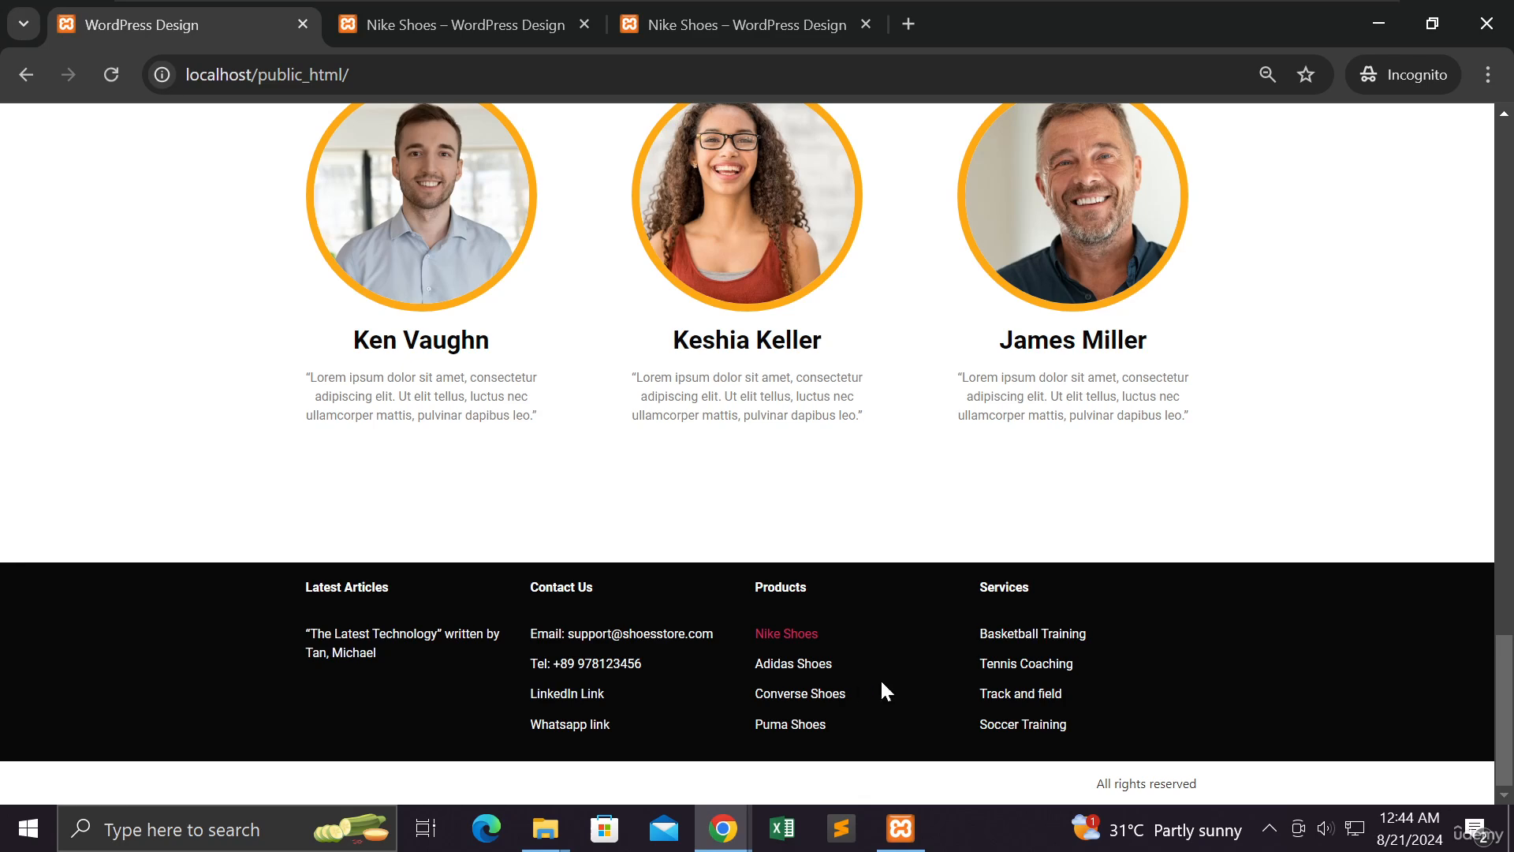
Highlight the Services footer items down to Track and field, then view the Nike Shoes page
drag(1088, 634, 986, 641)
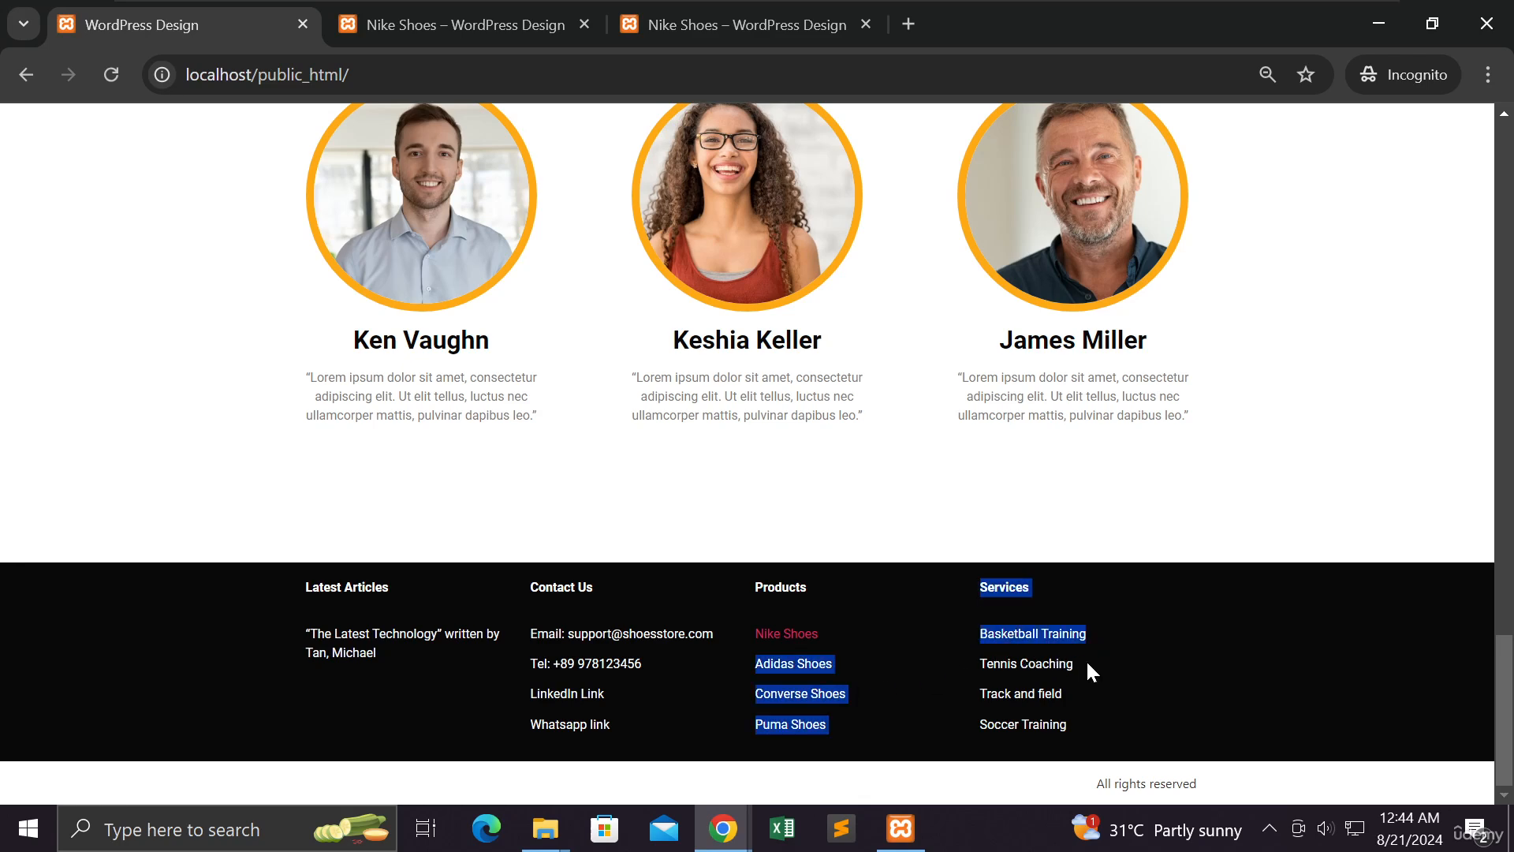
drag(1092, 672, 974, 669)
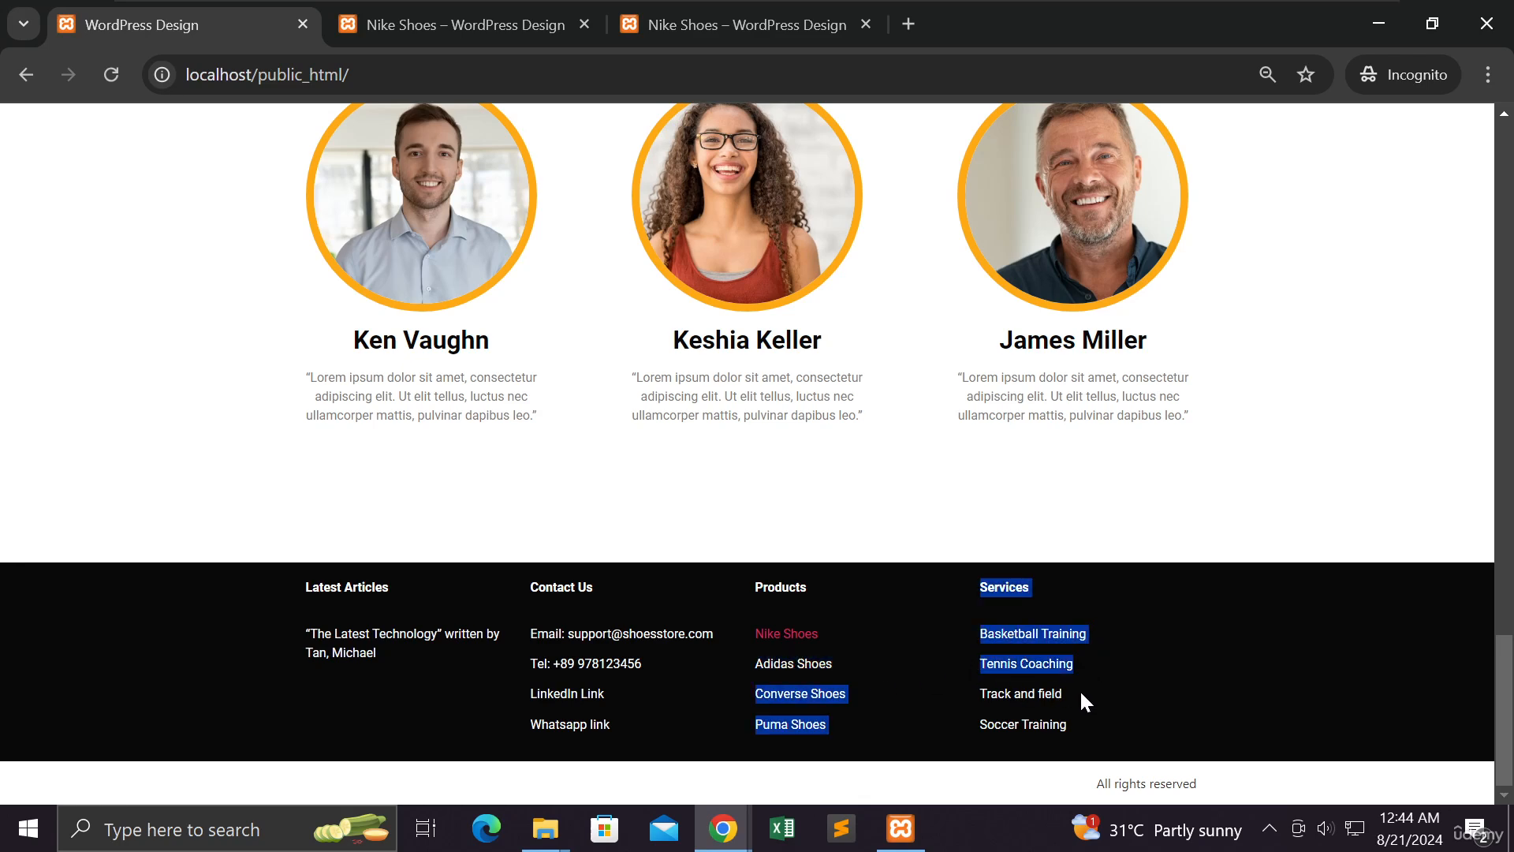
drag(1079, 689, 978, 695)
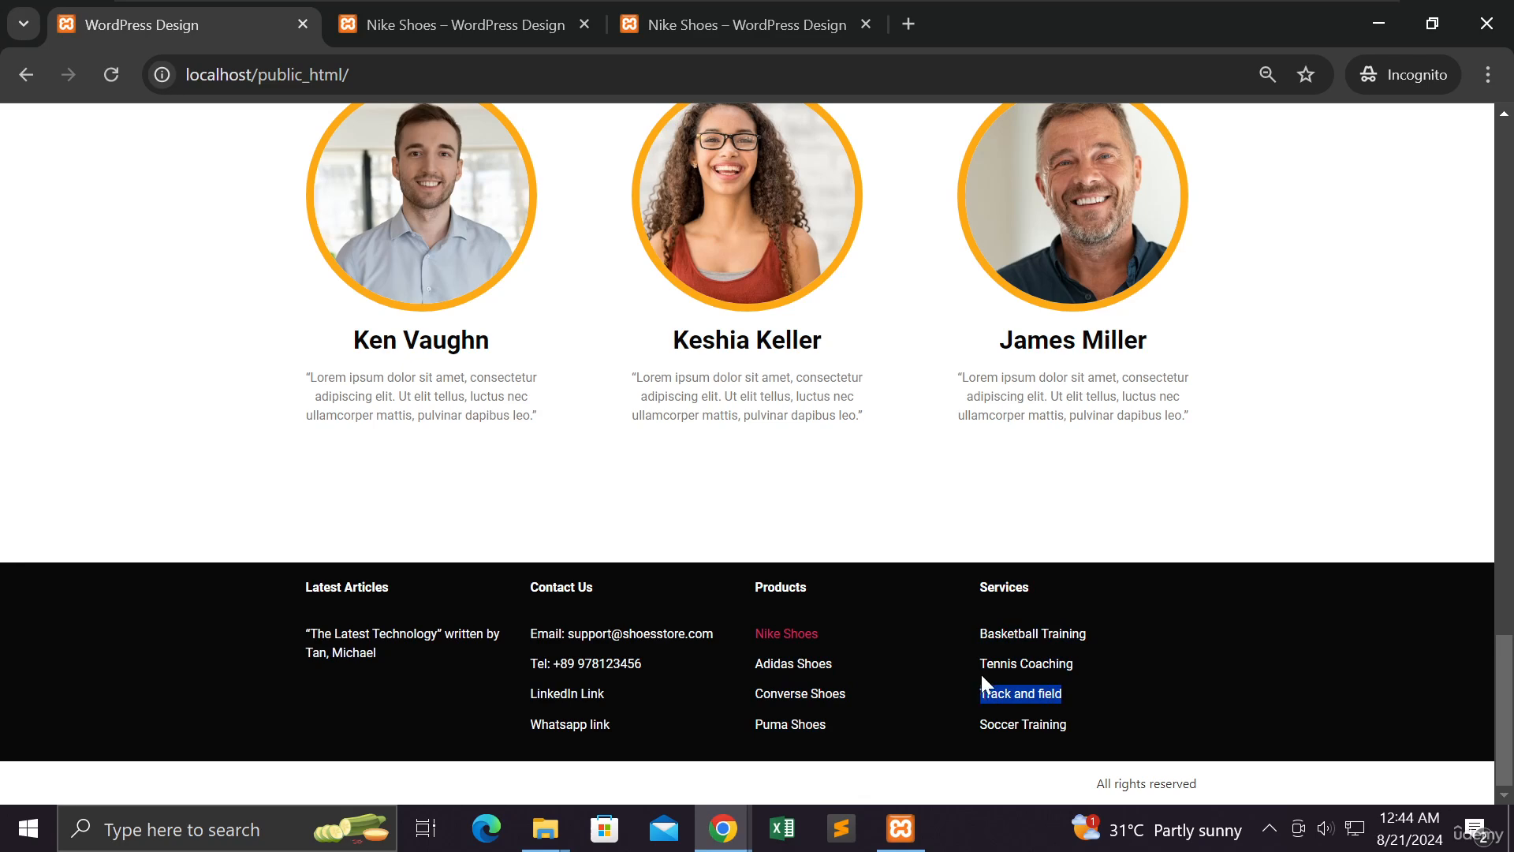
scroll(941, 671, up, 10)
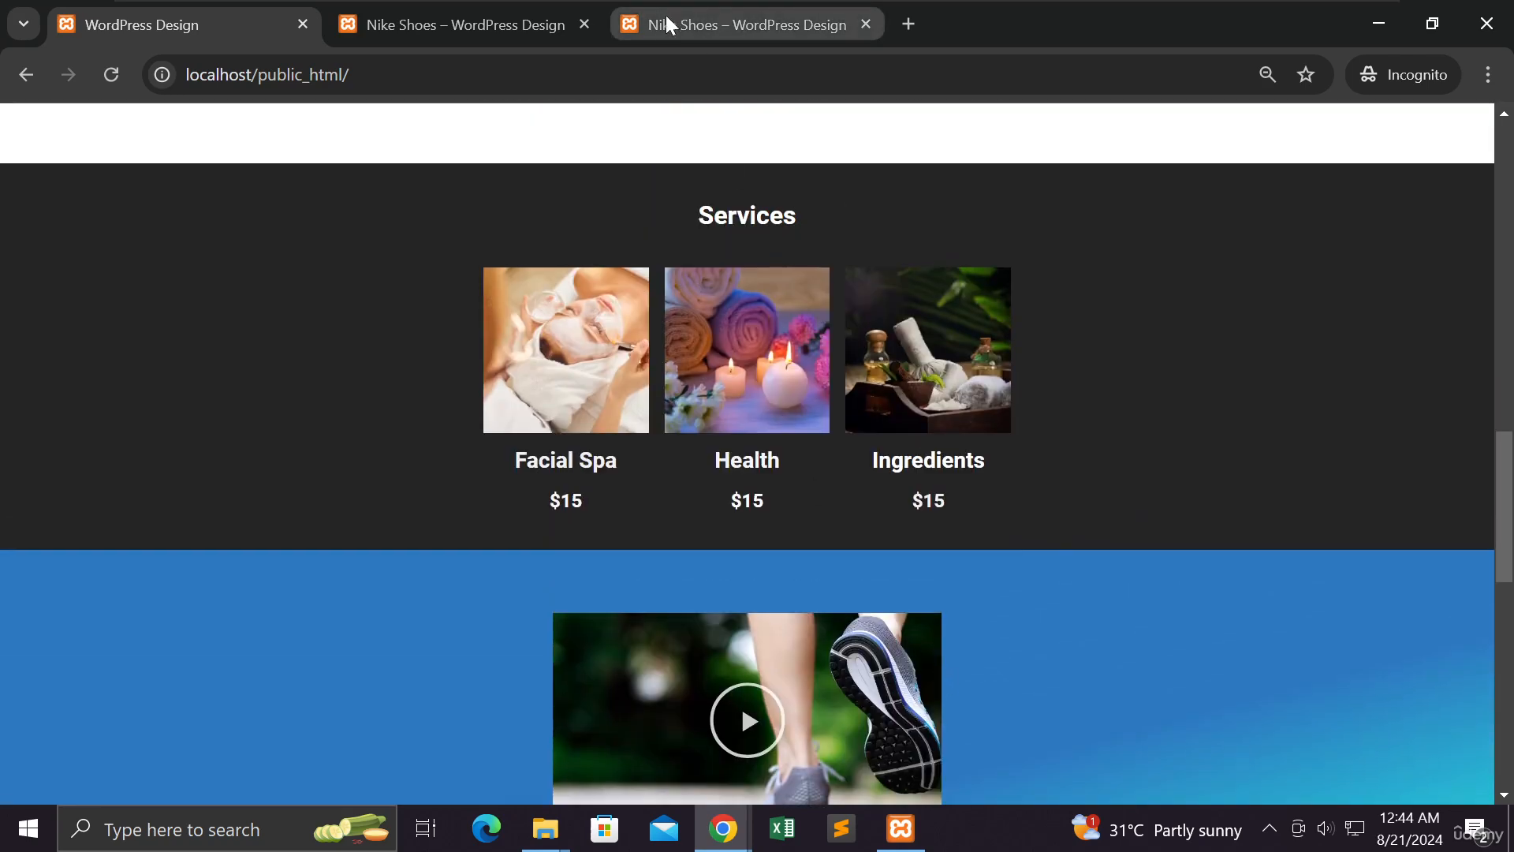
scroll(558, 320, down, 10)
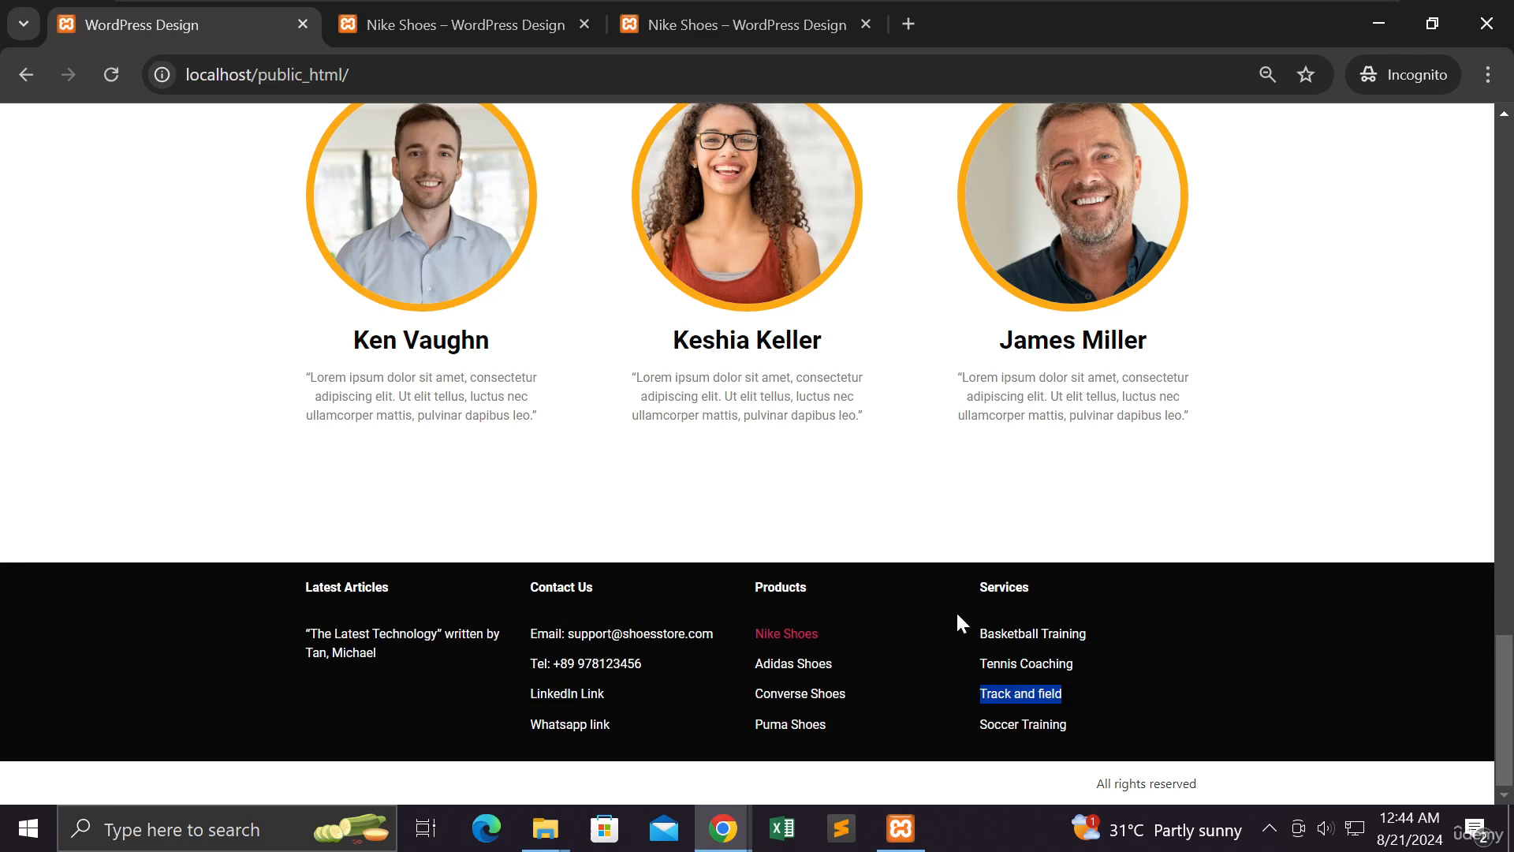
click(752, 18)
scroll(725, 497, down, 5)
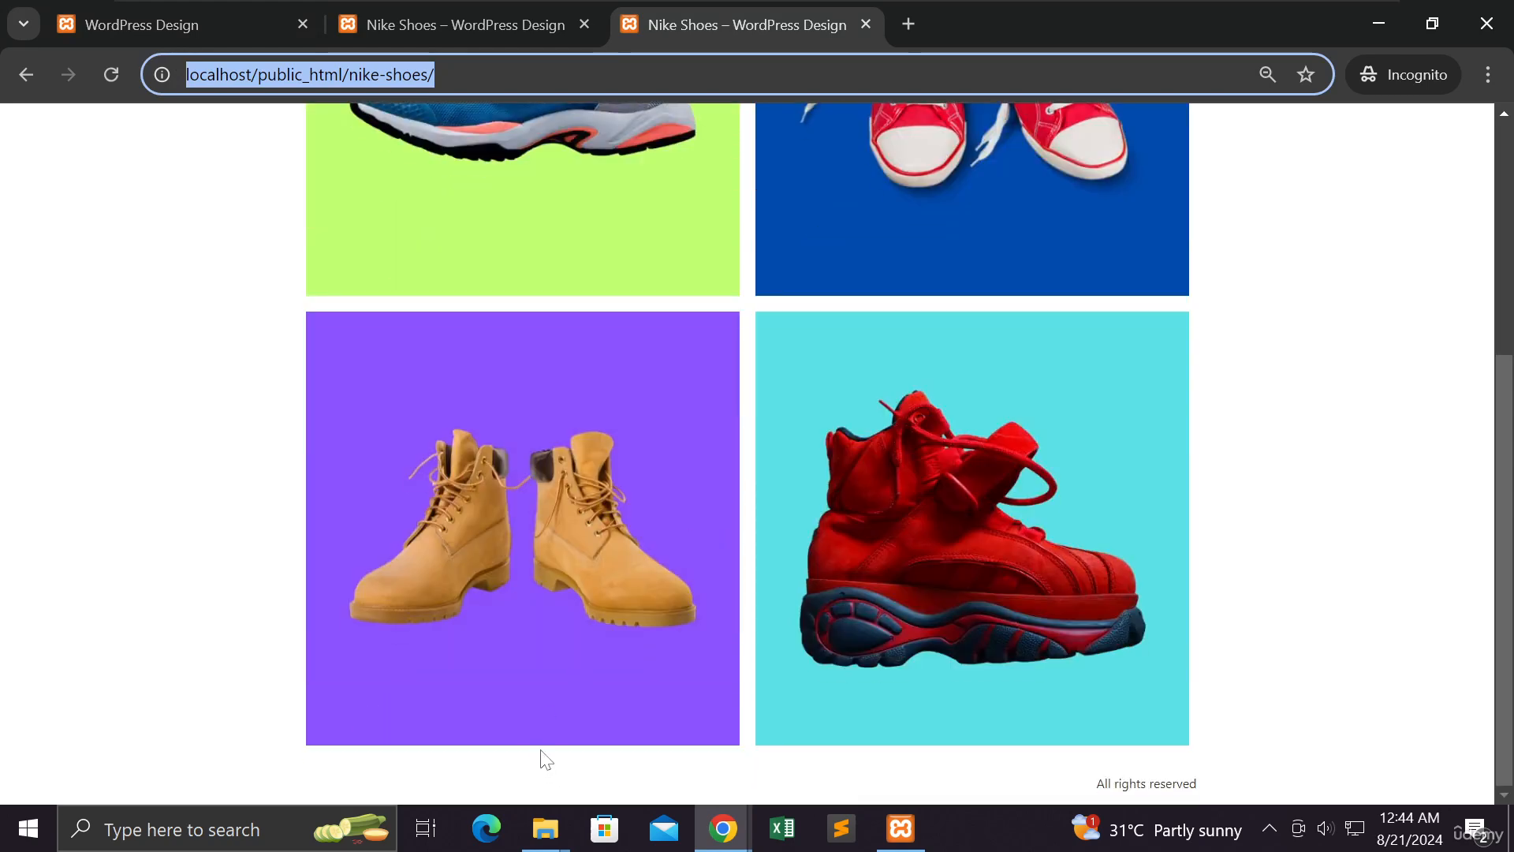
click(452, 11)
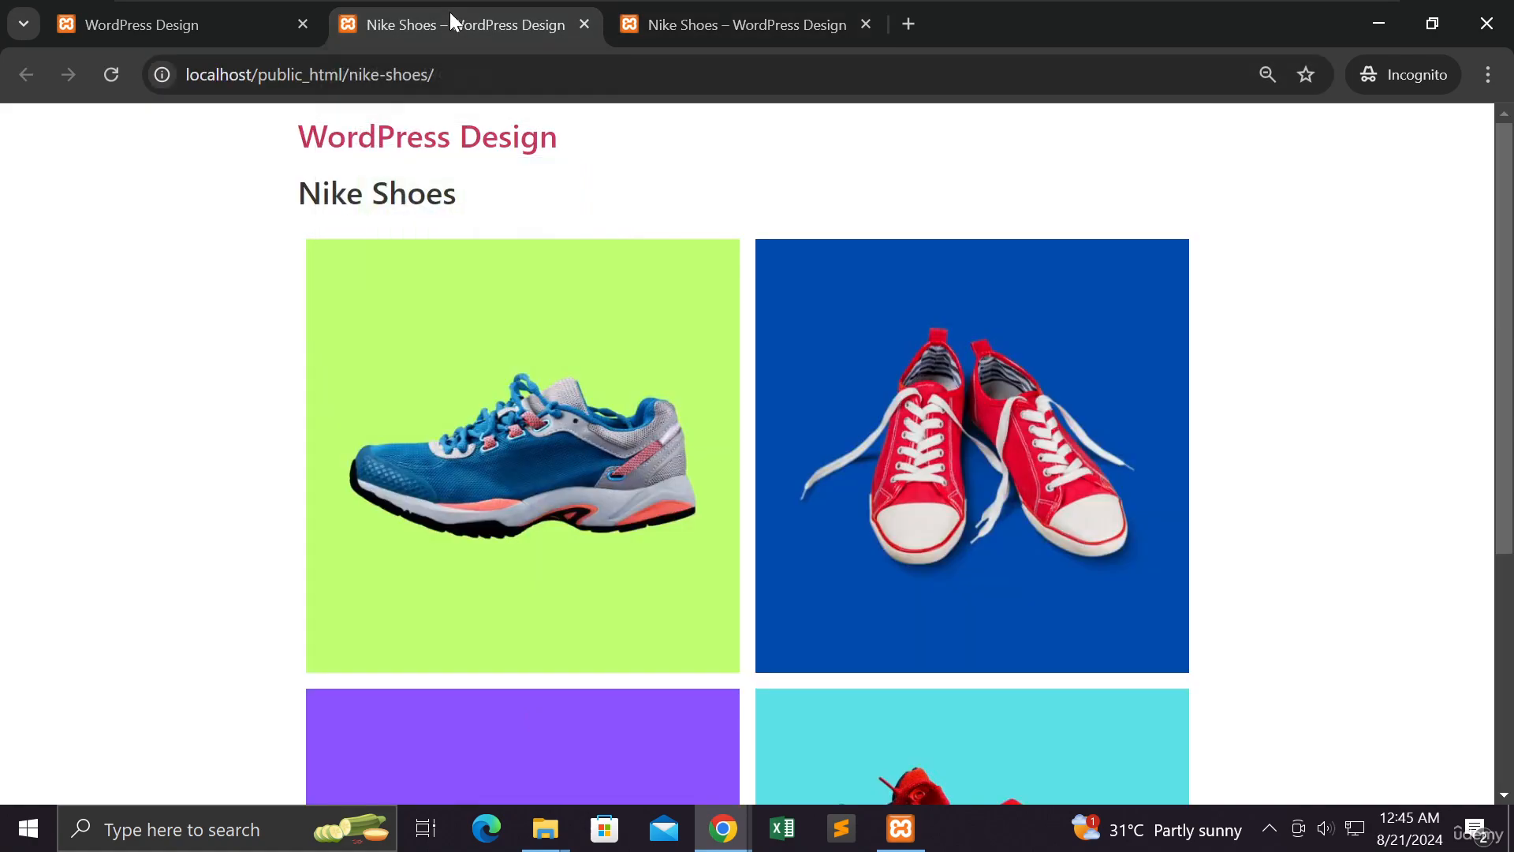
Minimise the incognito window and open the Home page footer container's right-click menu
click(1379, 24)
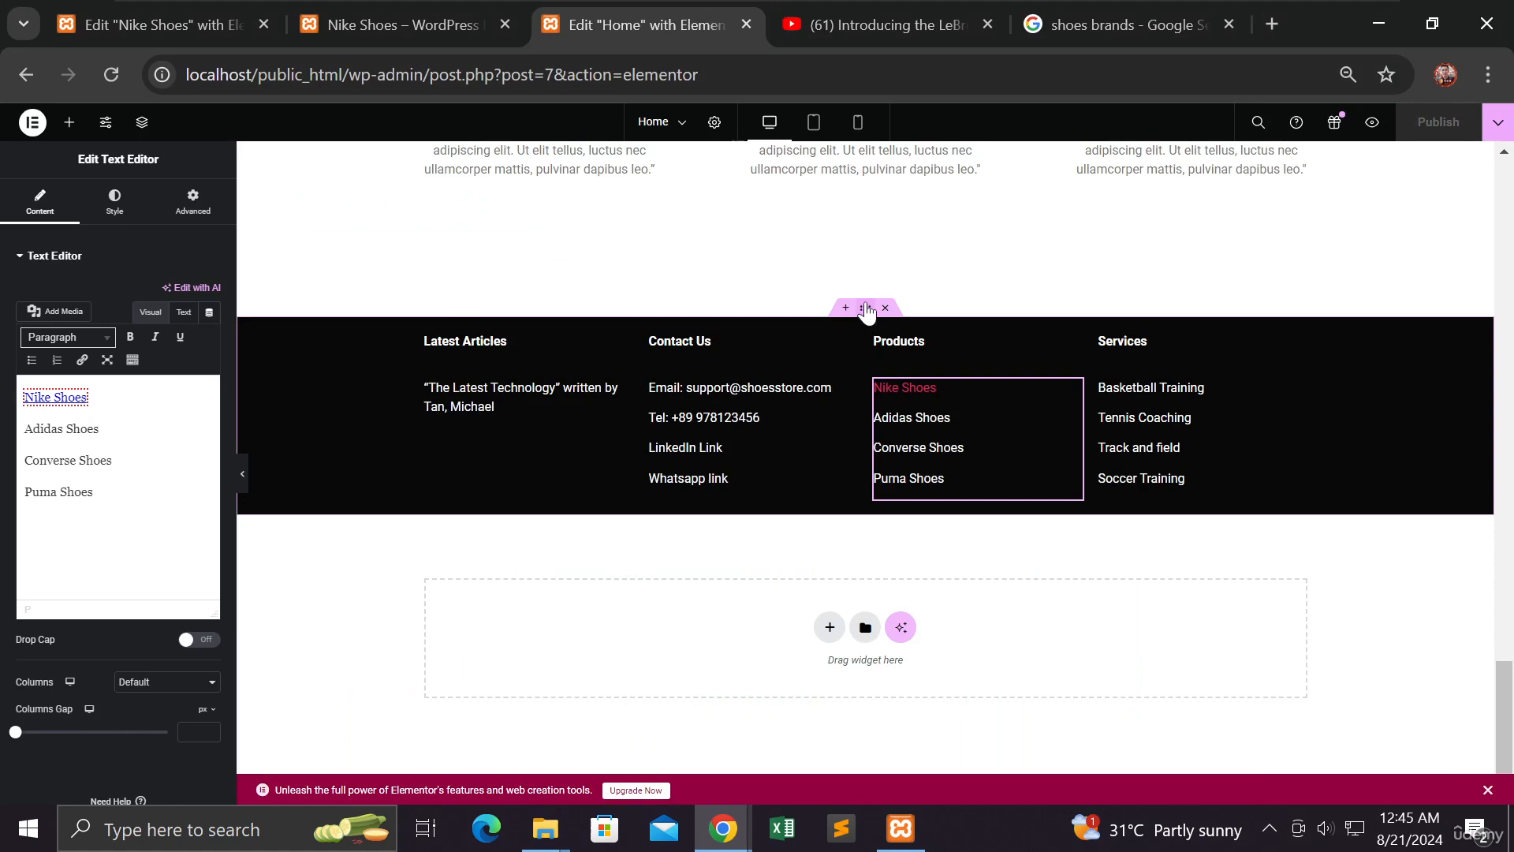
click(865, 307)
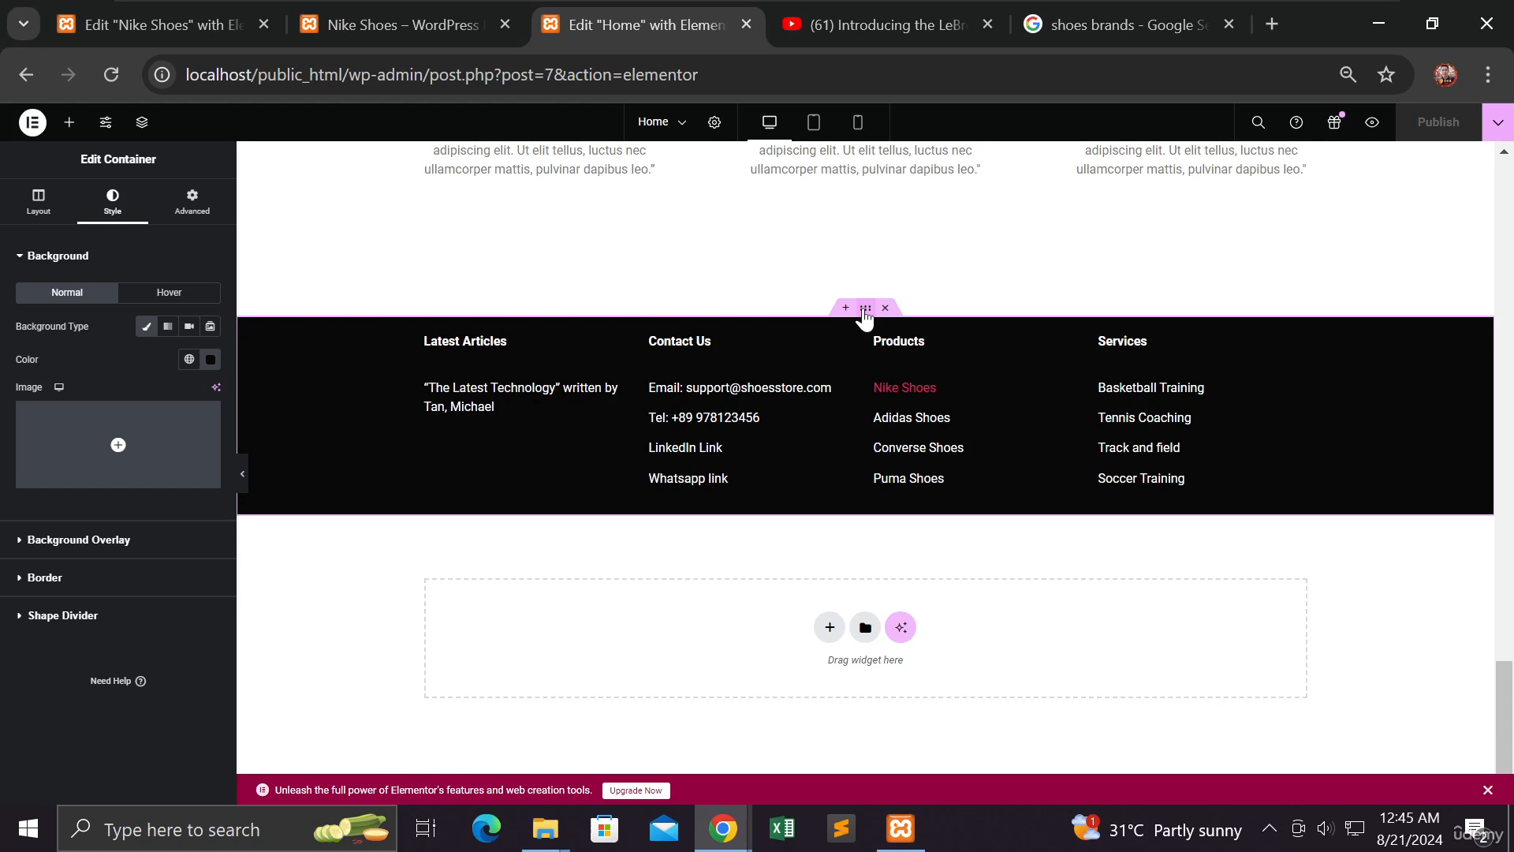
right_click(865, 314)
click(866, 309)
right_click(868, 314)
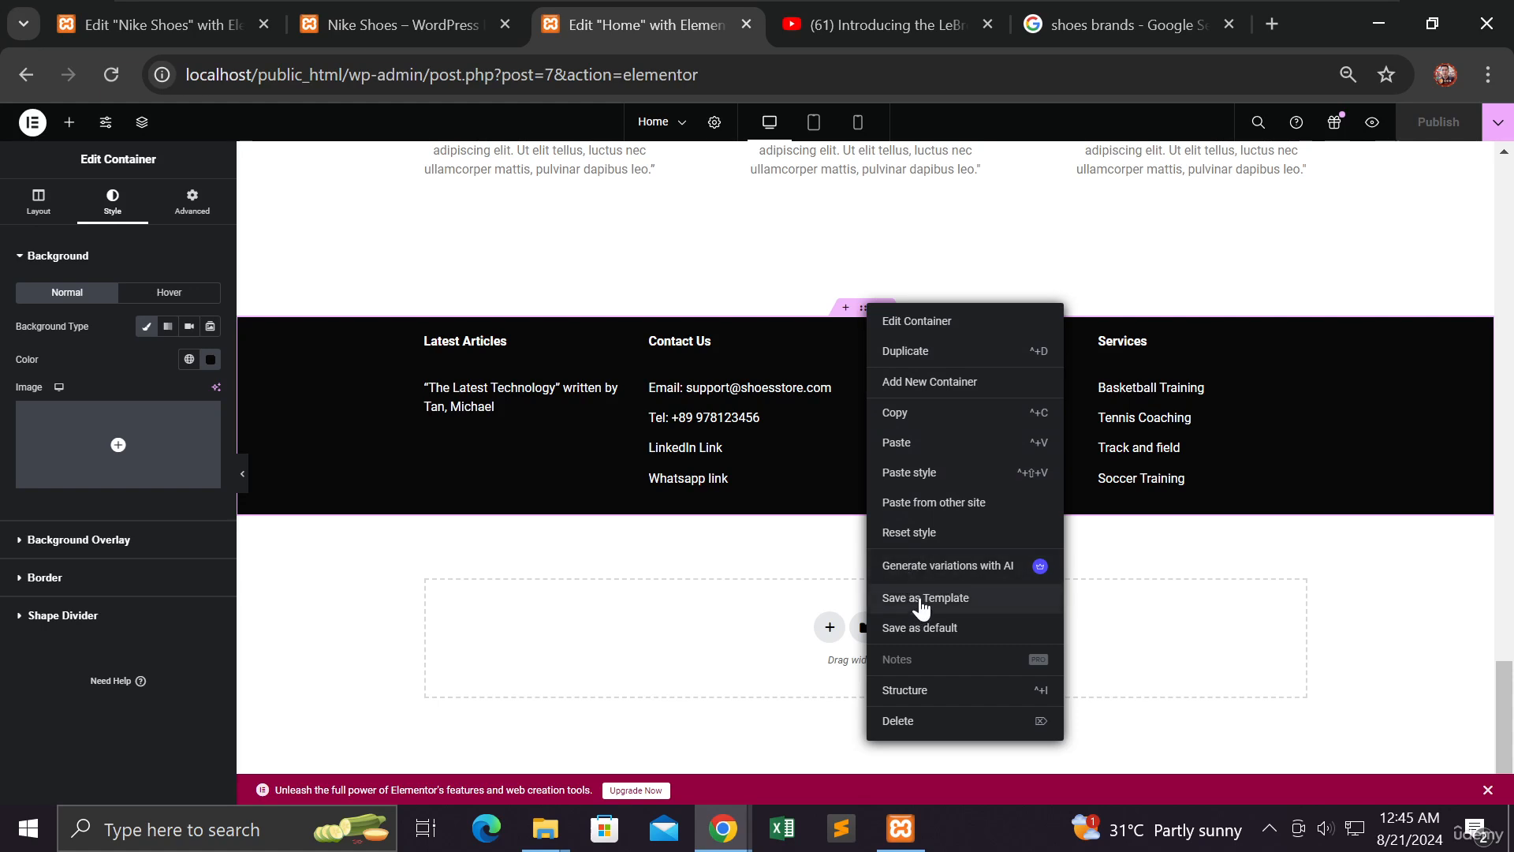
click(867, 320)
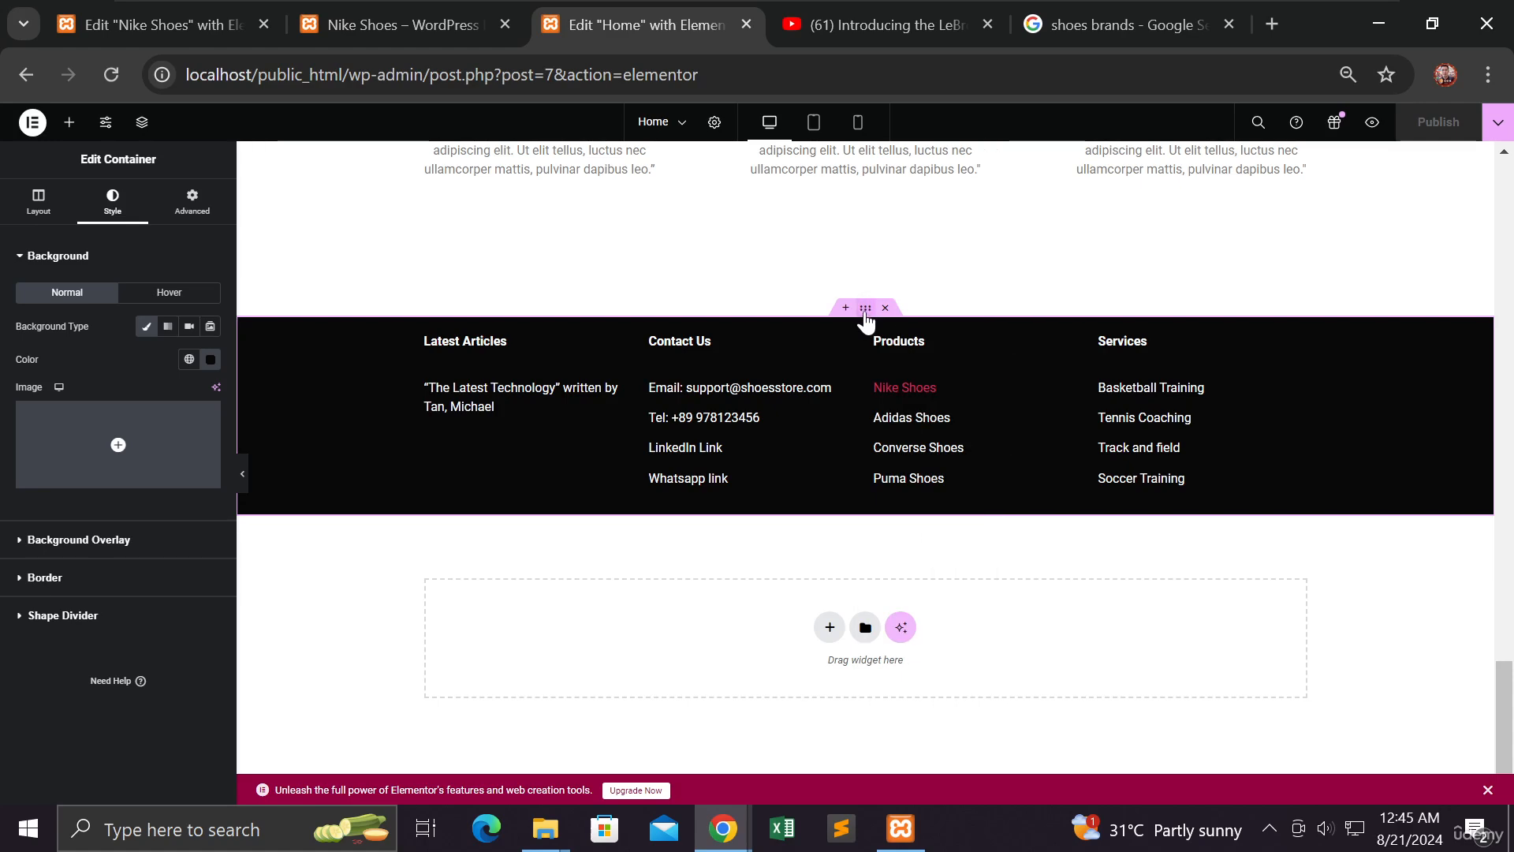
right_click(866, 314)
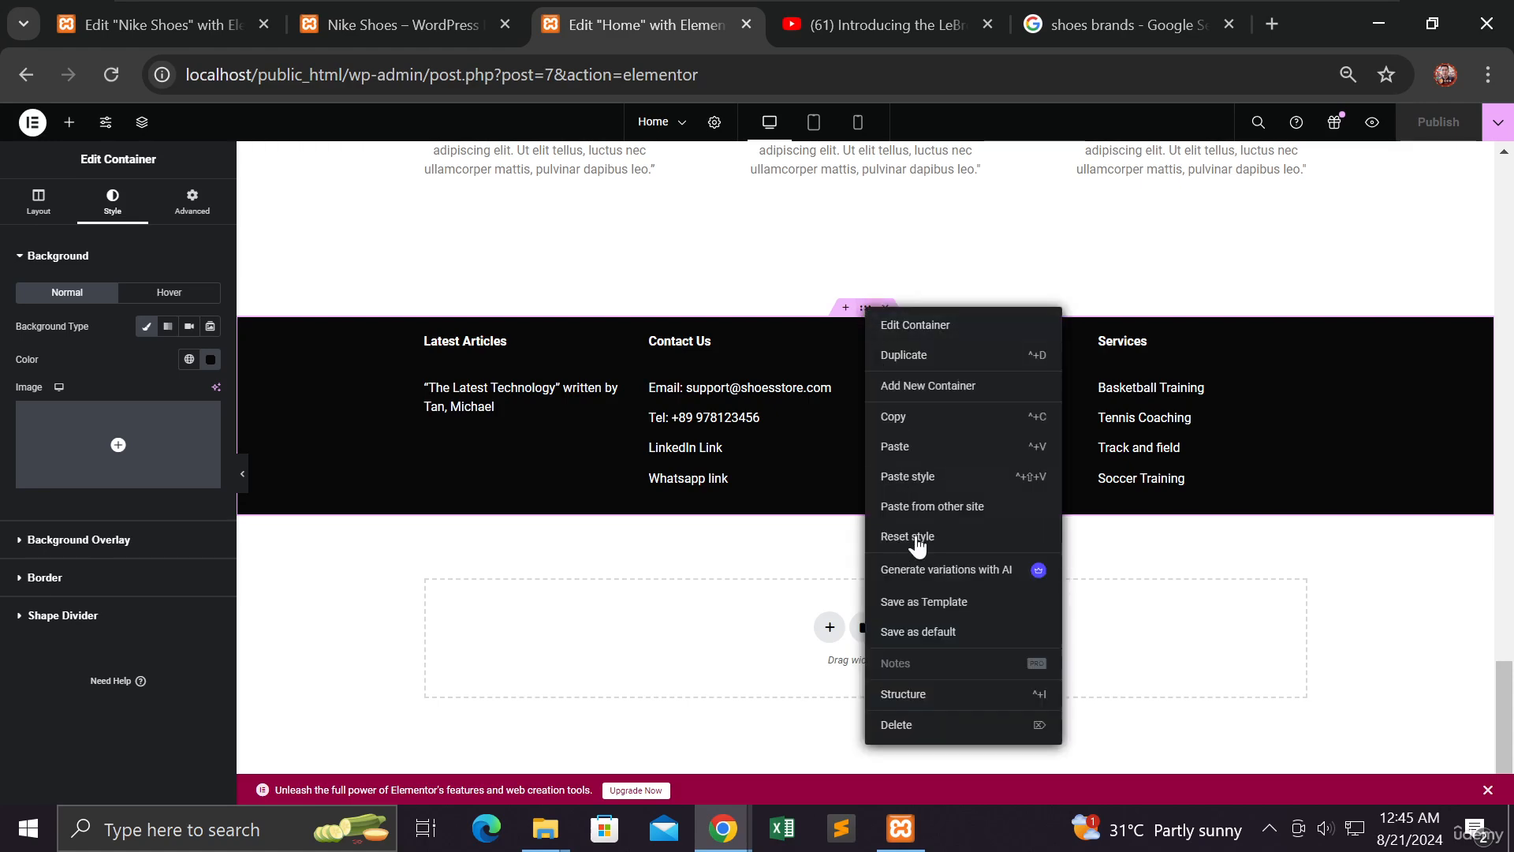
Save the footer container as a template named 'footer section', then close the stalled Library
click(913, 604)
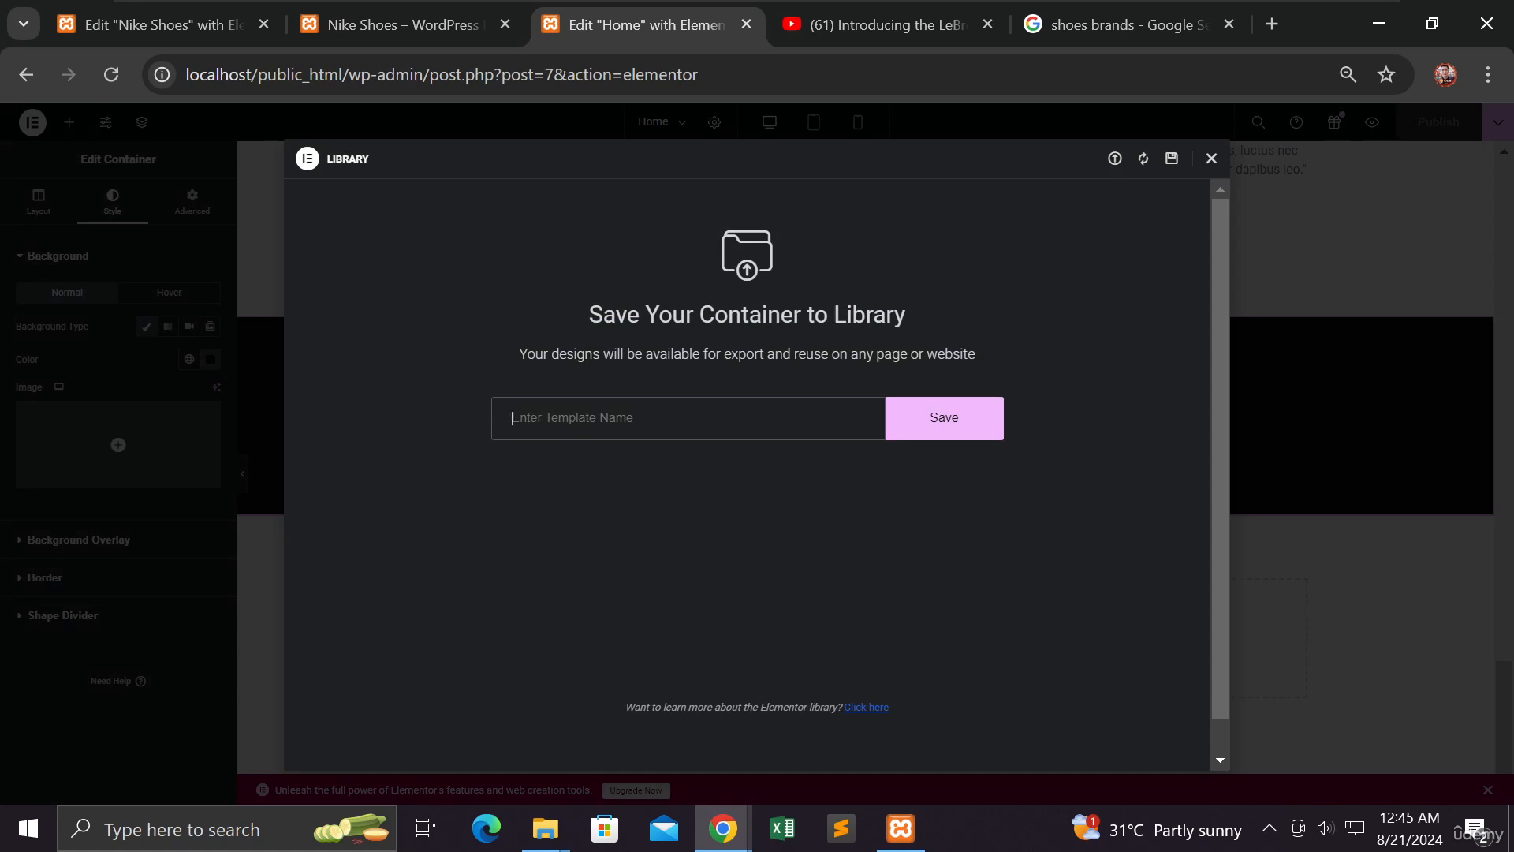
text(footer section)
click(925, 430)
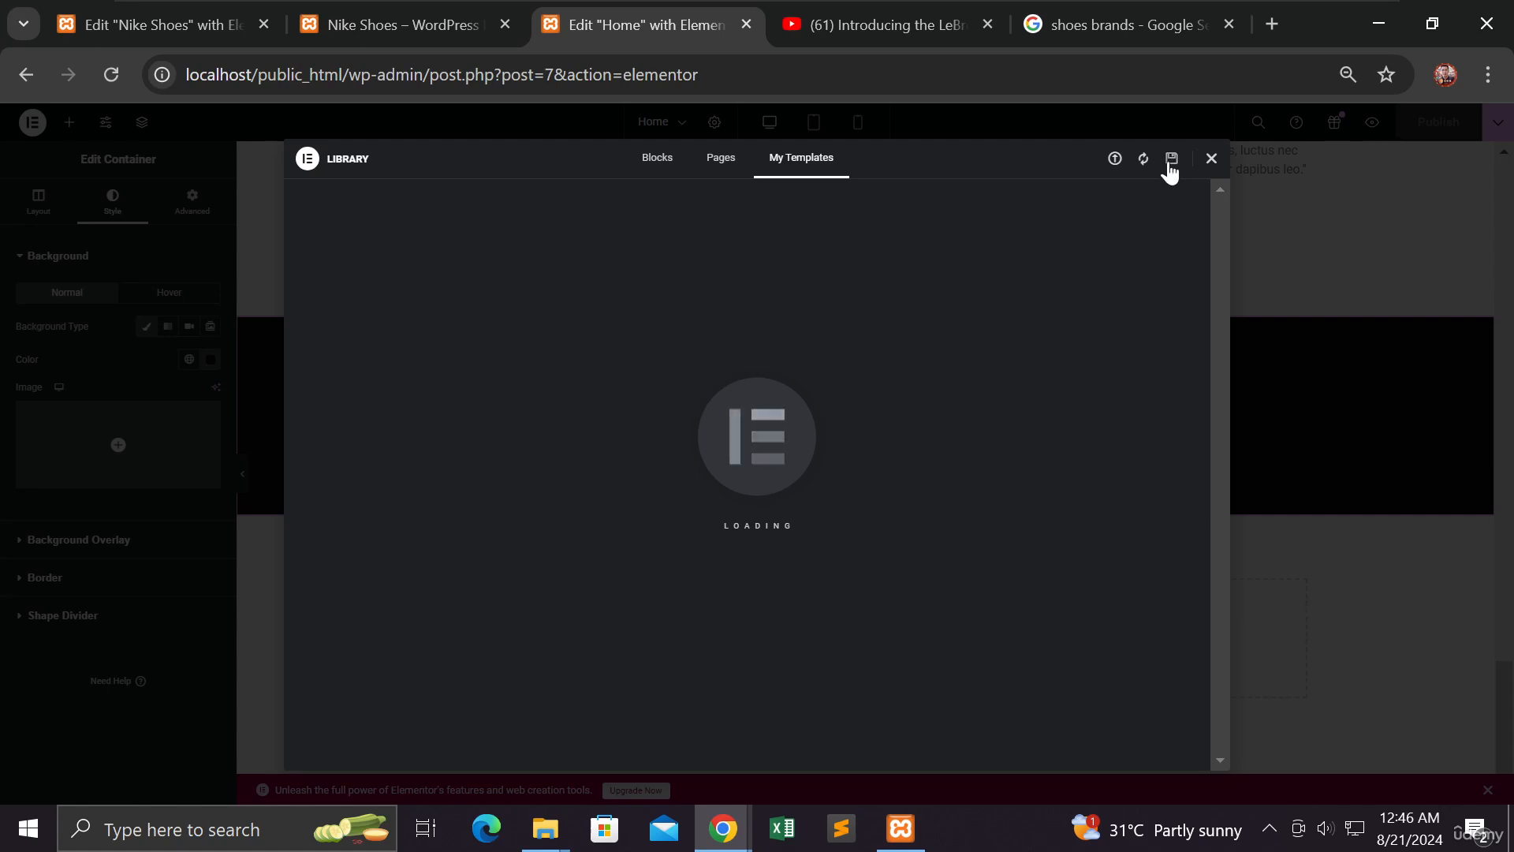
click(1171, 161)
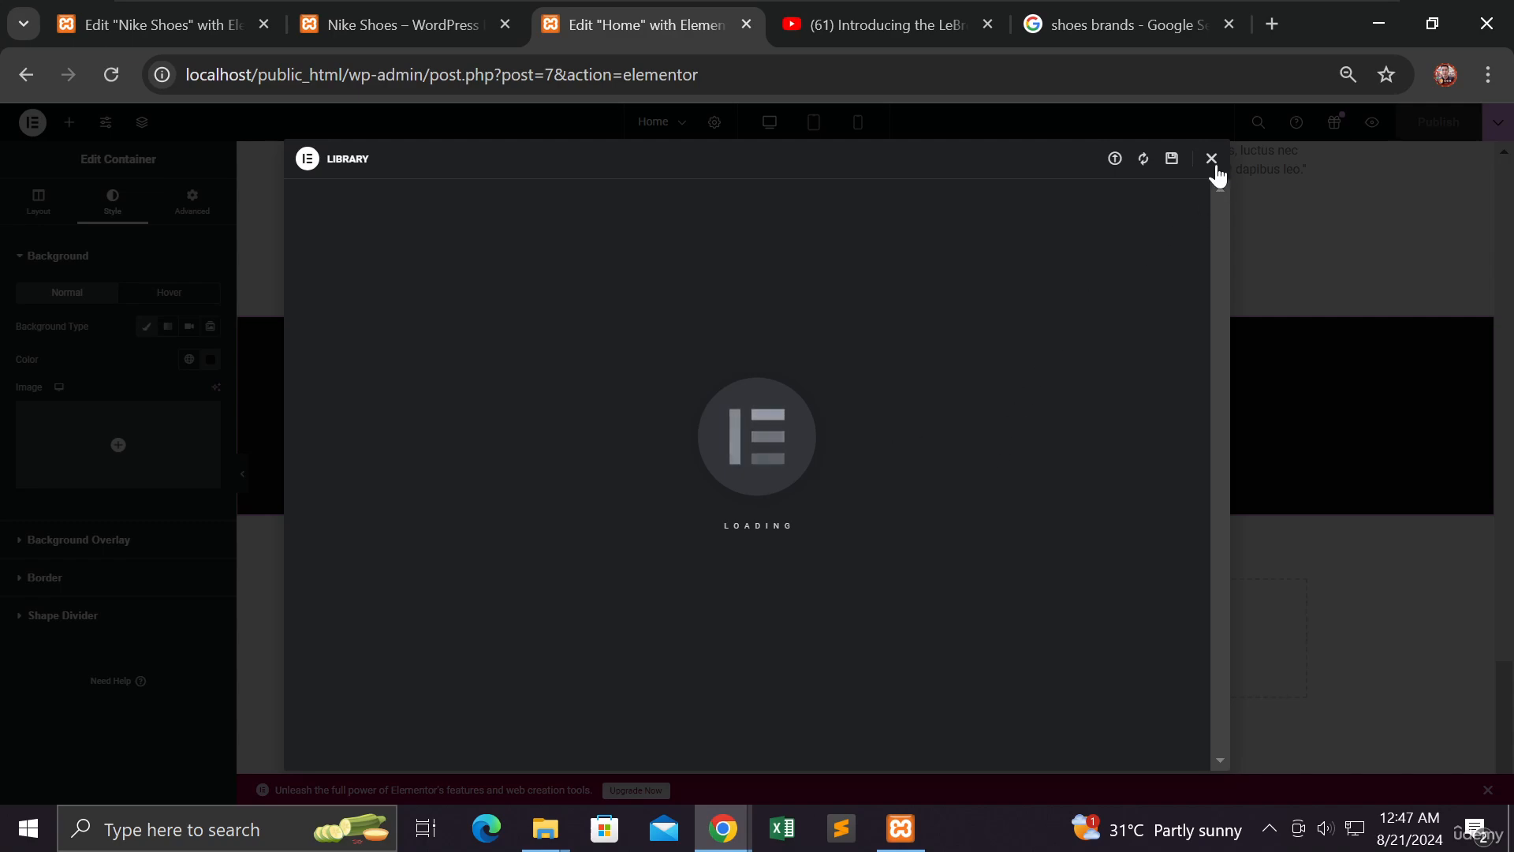
click(1212, 160)
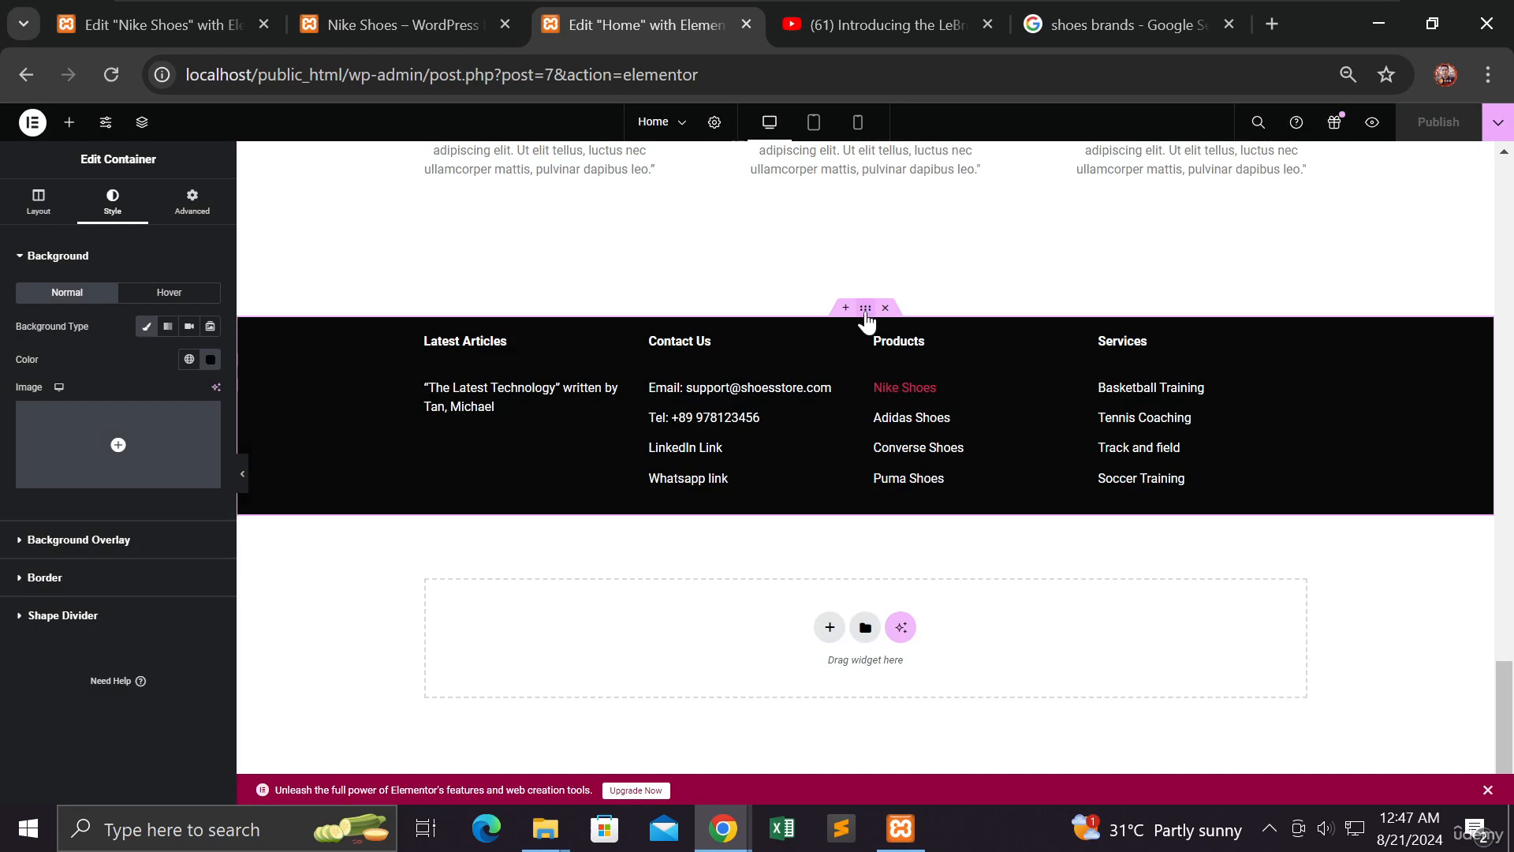
Retry Save as Template, close the still-loading Library, and reload the editor back to the footer
right_click(865, 309)
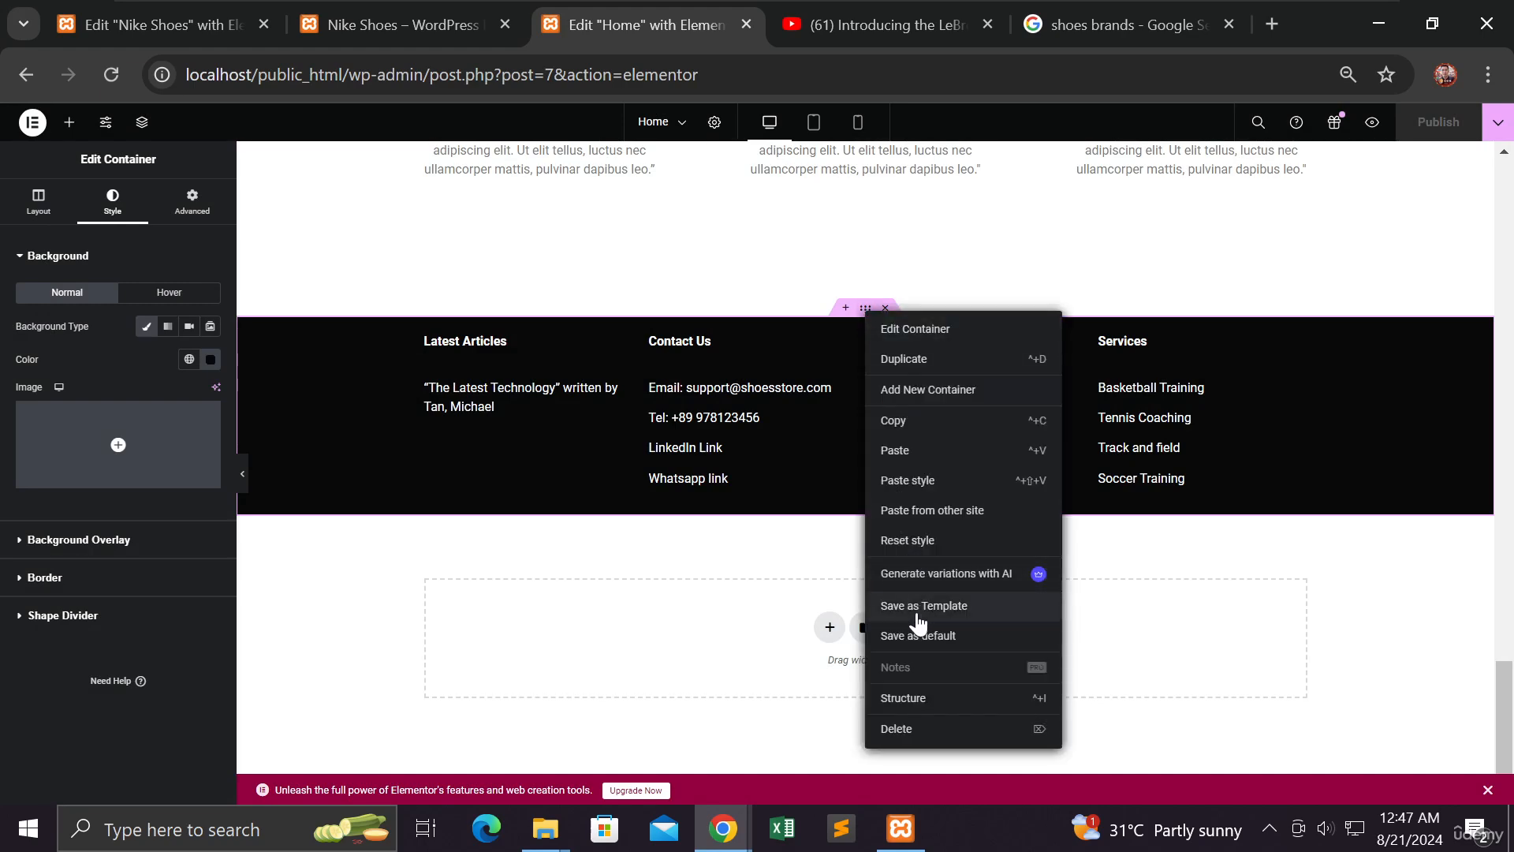
click(920, 608)
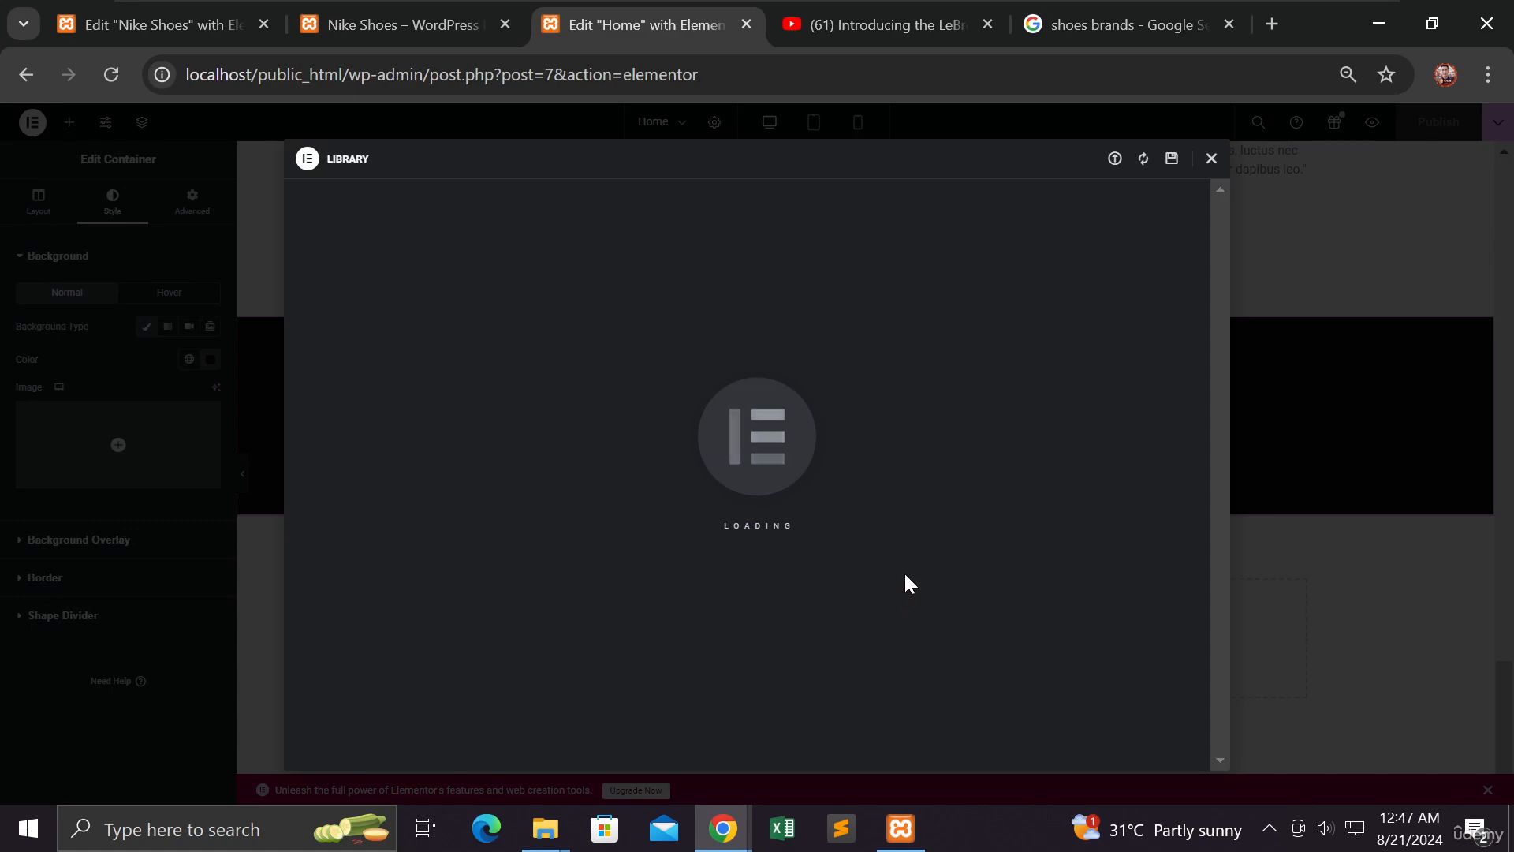
click(1212, 158)
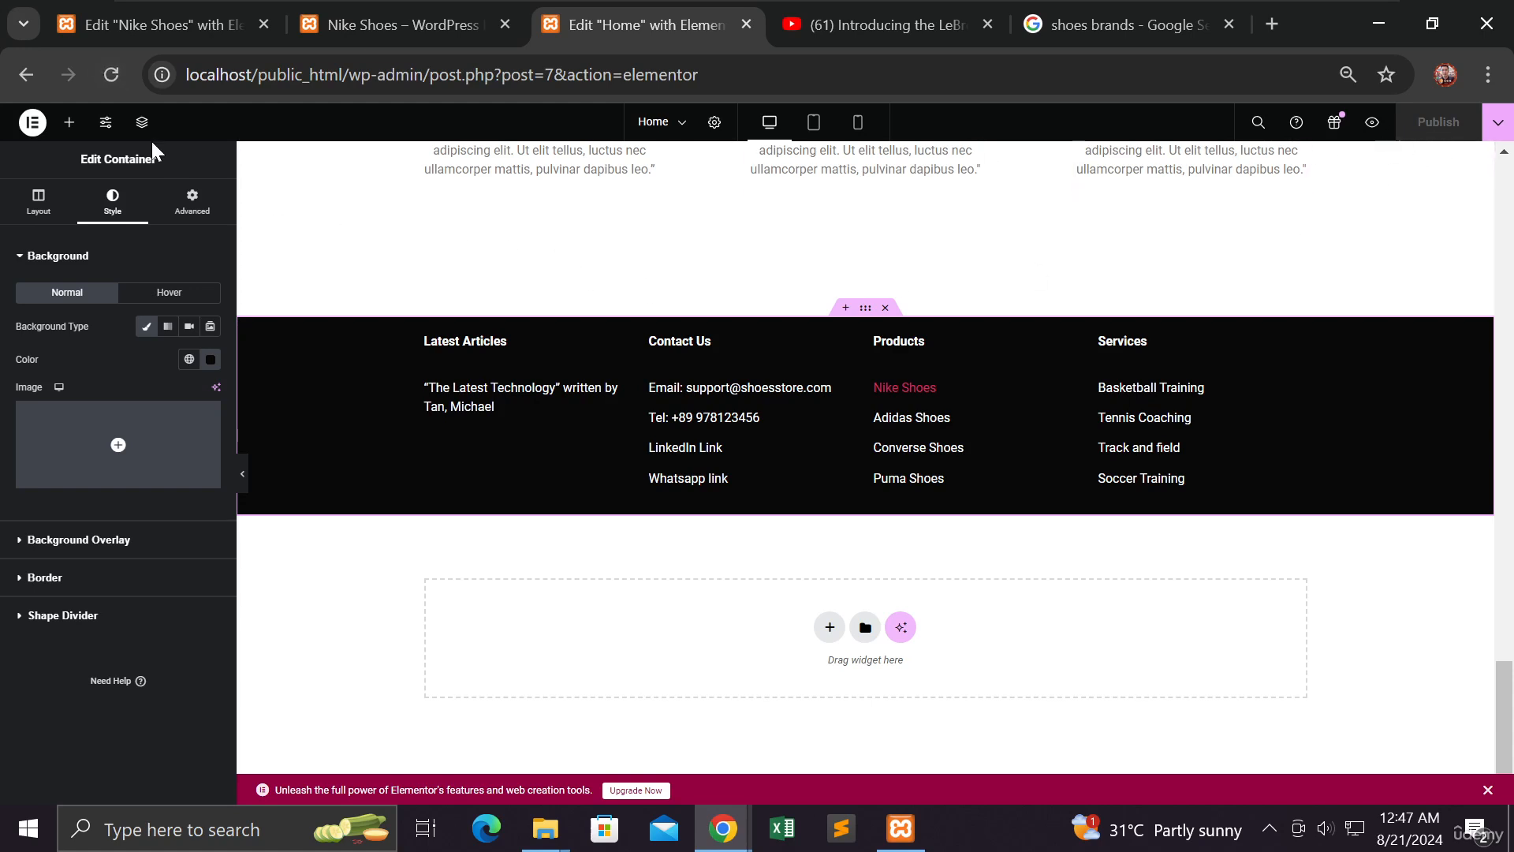
click(111, 74)
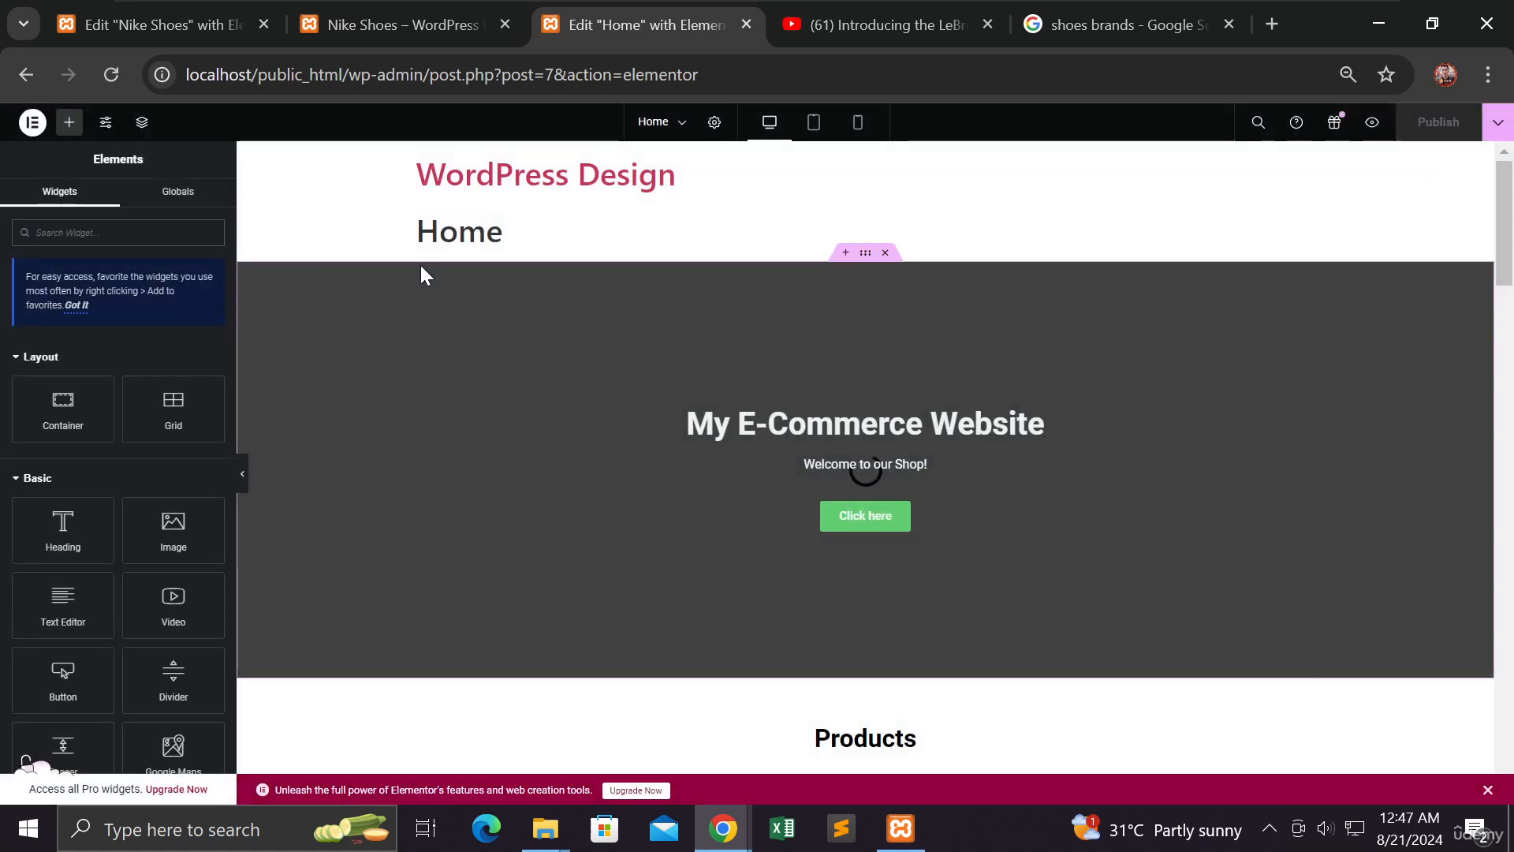
scroll(422, 267, down, 20)
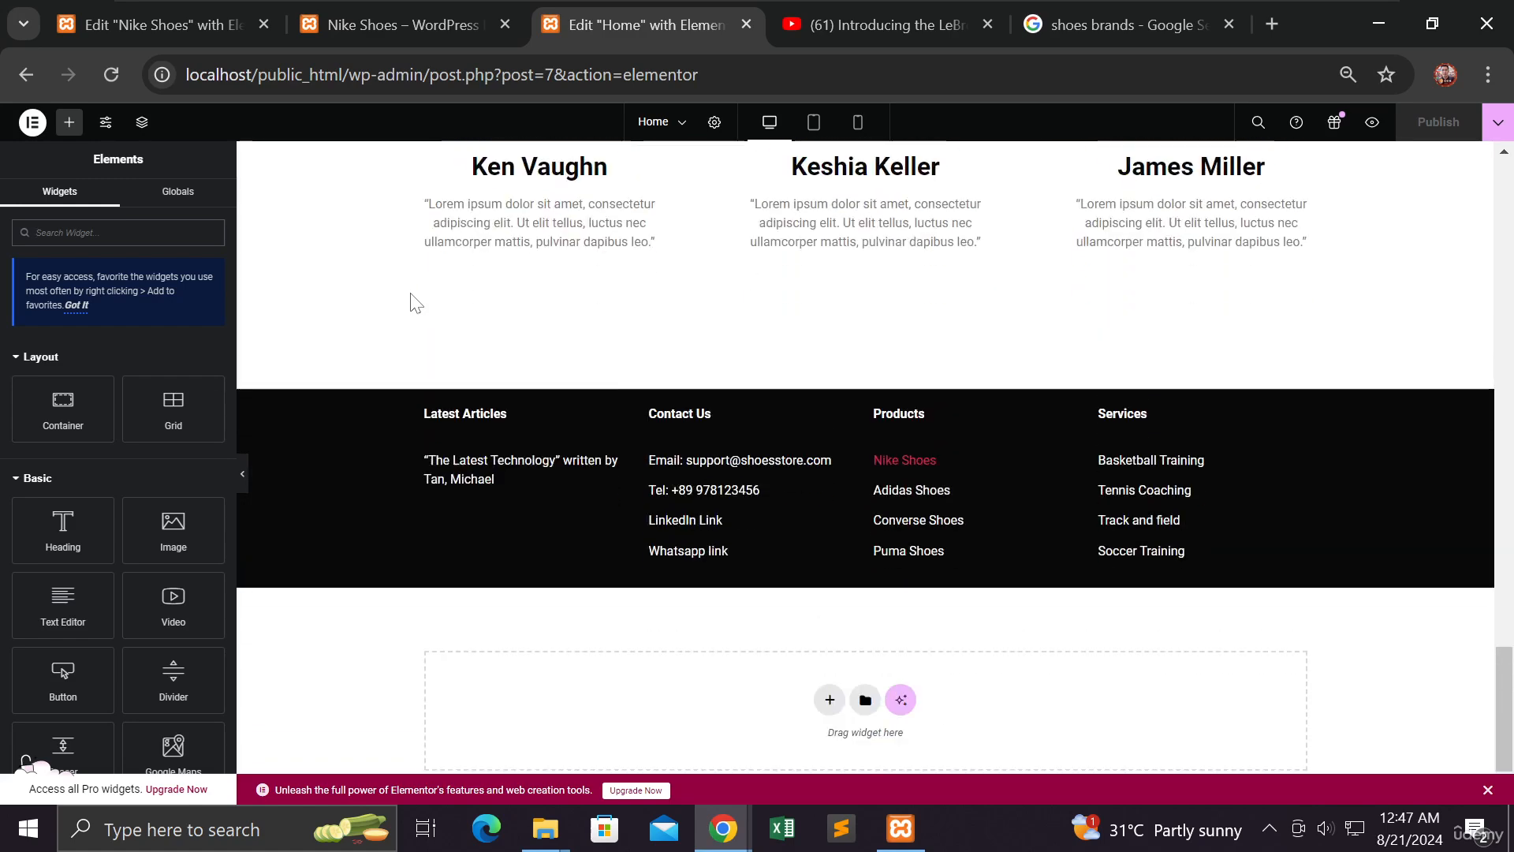
scroll(410, 294, down, 1)
Save the footer container as a template named 'footer' and close the Library
mouse_move(810, 340)
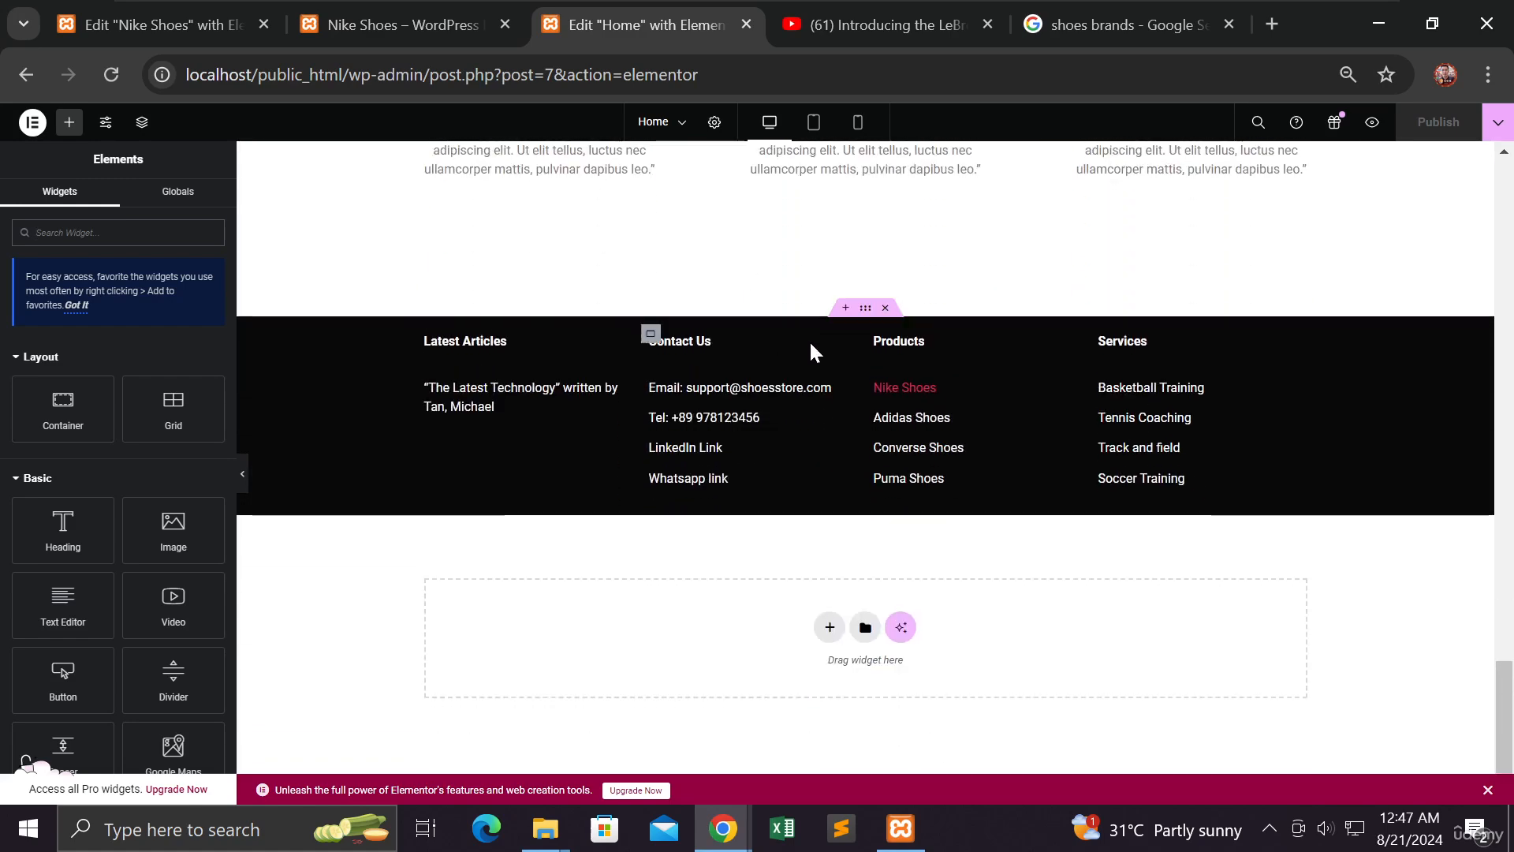
right_click(865, 312)
click(931, 600)
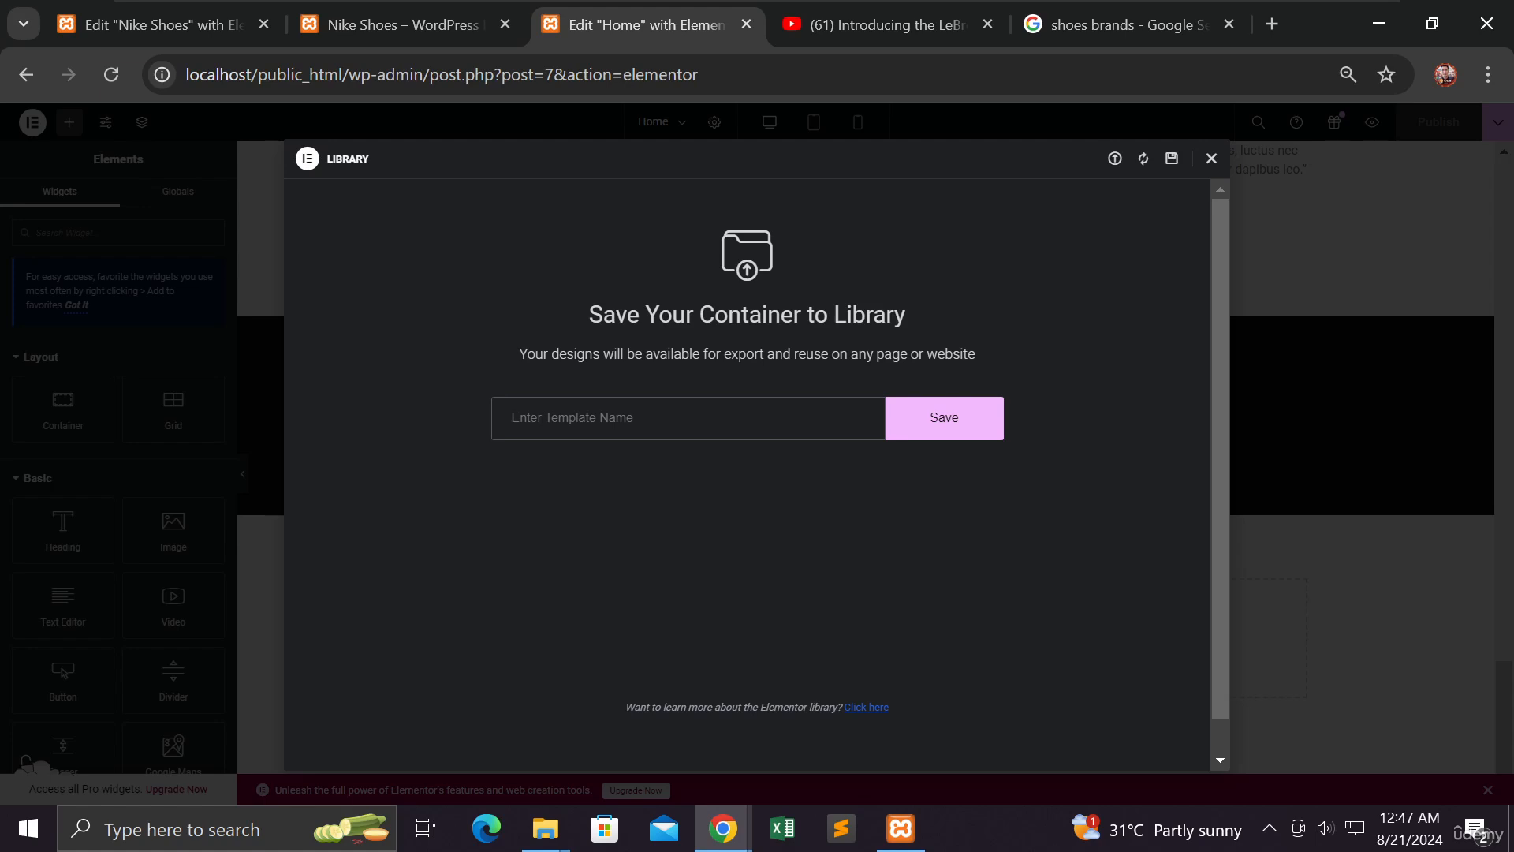
text(footer)
click(942, 426)
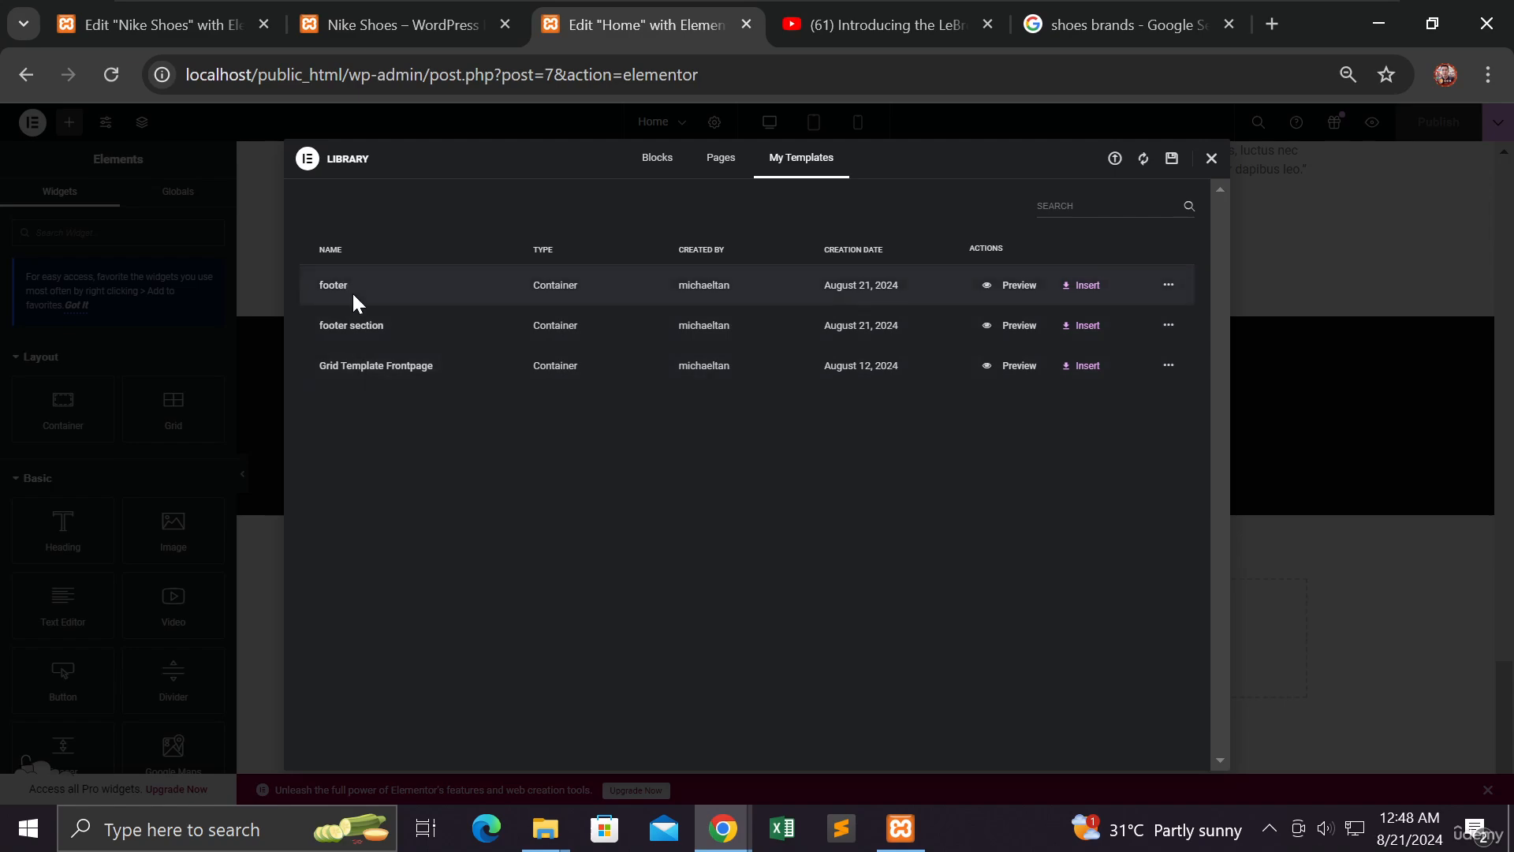
click(1215, 163)
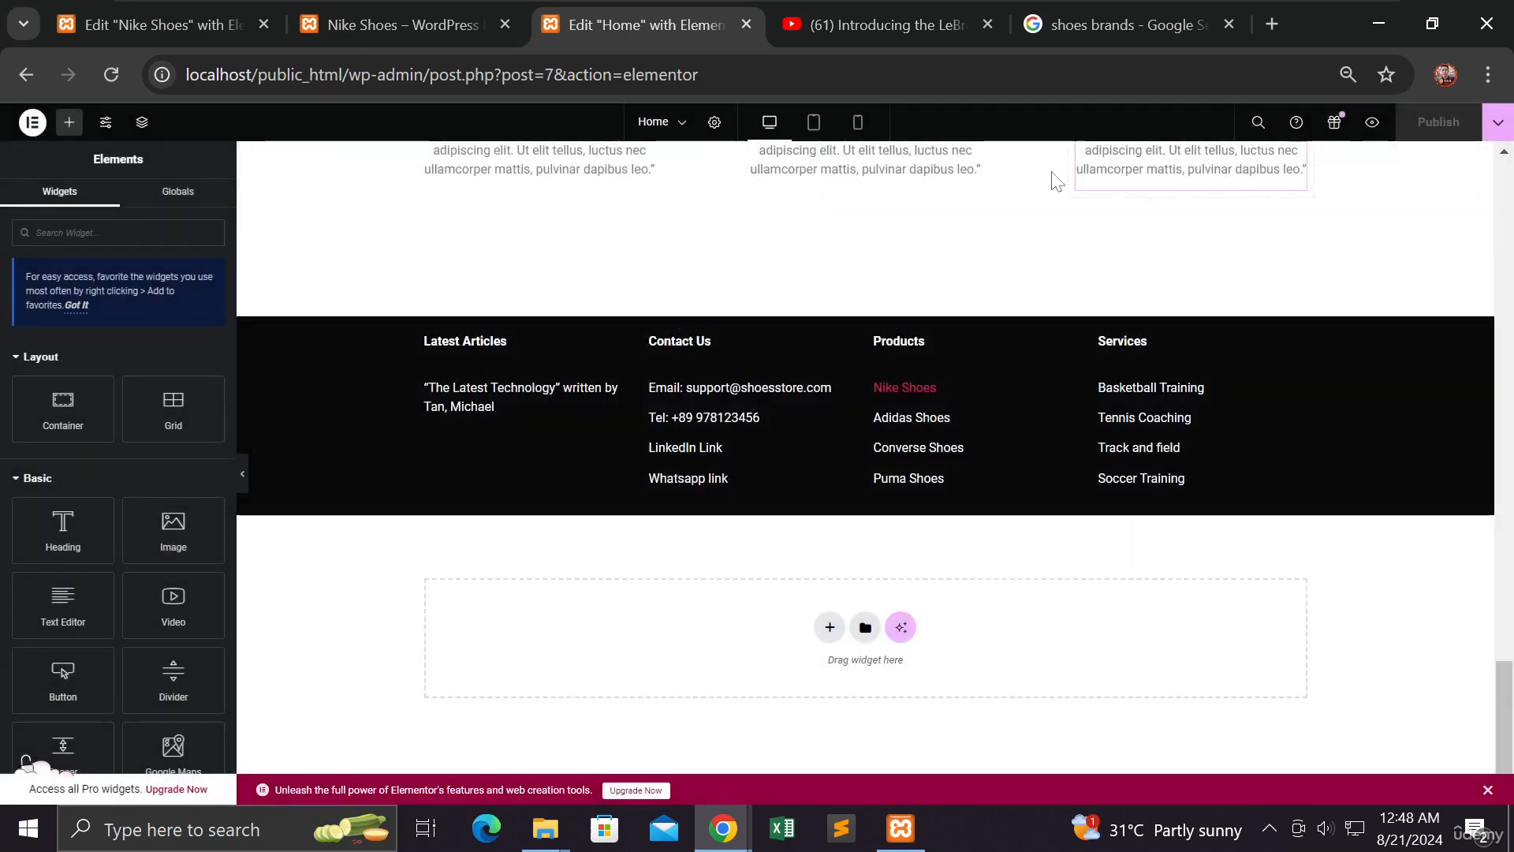
click(200, 38)
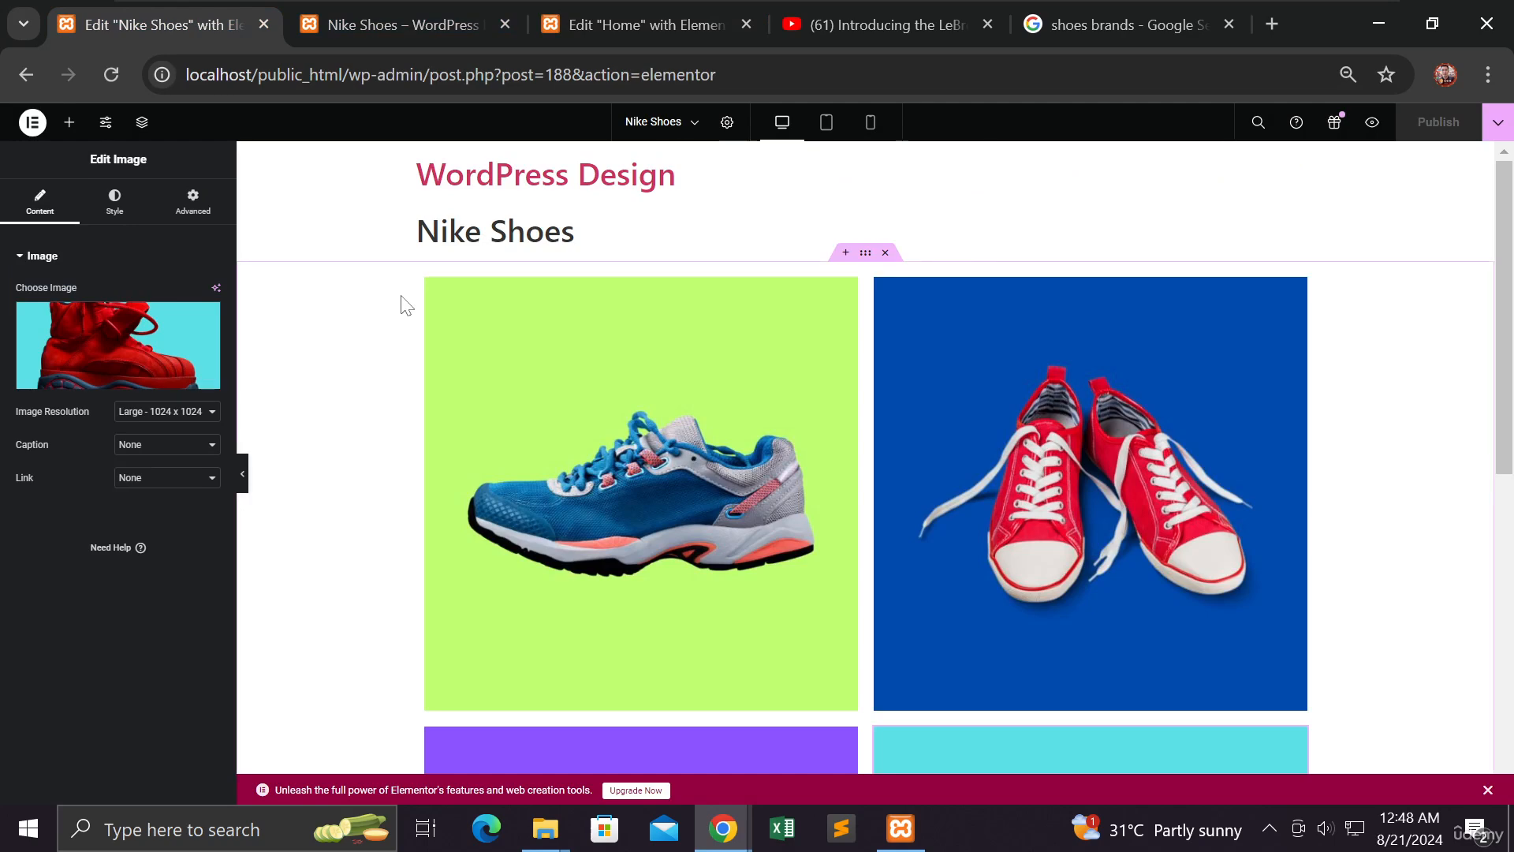
scroll(403, 304, down, 5)
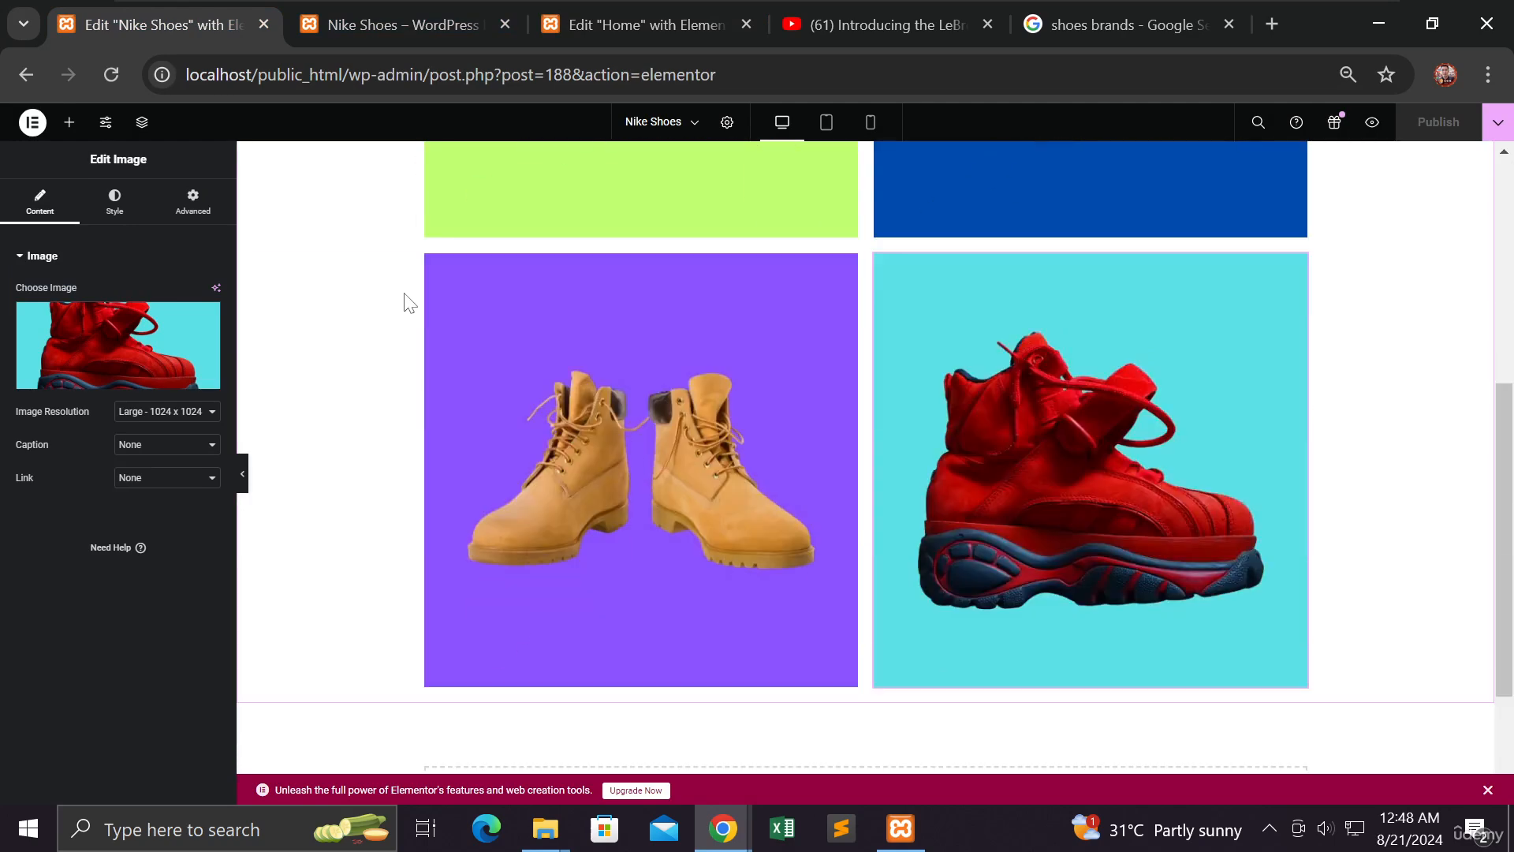
scroll(408, 302, up, 3)
scroll(404, 299, up, 3)
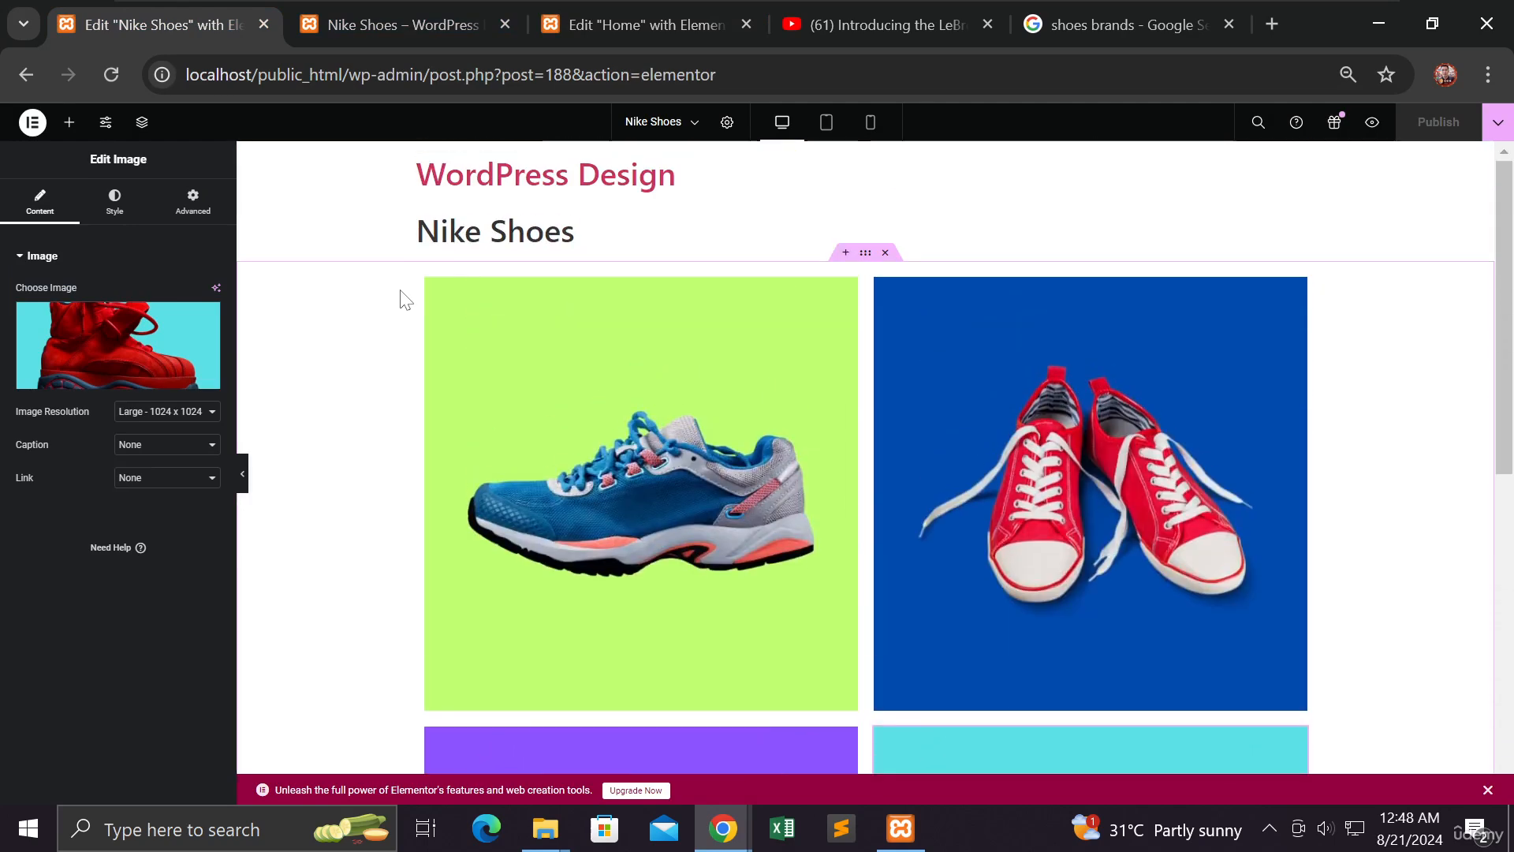
scroll(389, 365, down, 5)
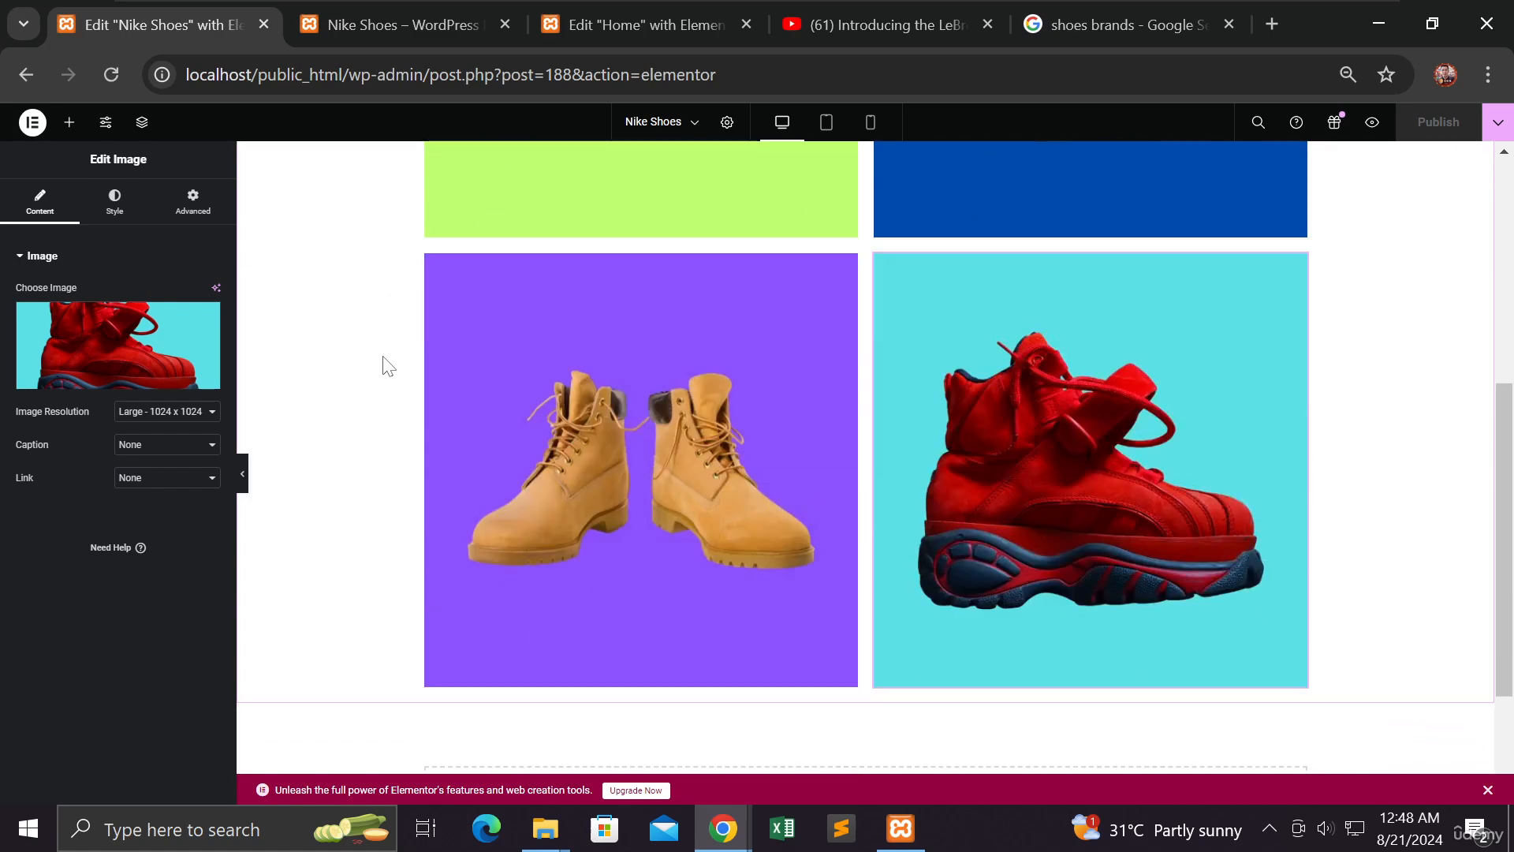
scroll(389, 362, down, 2)
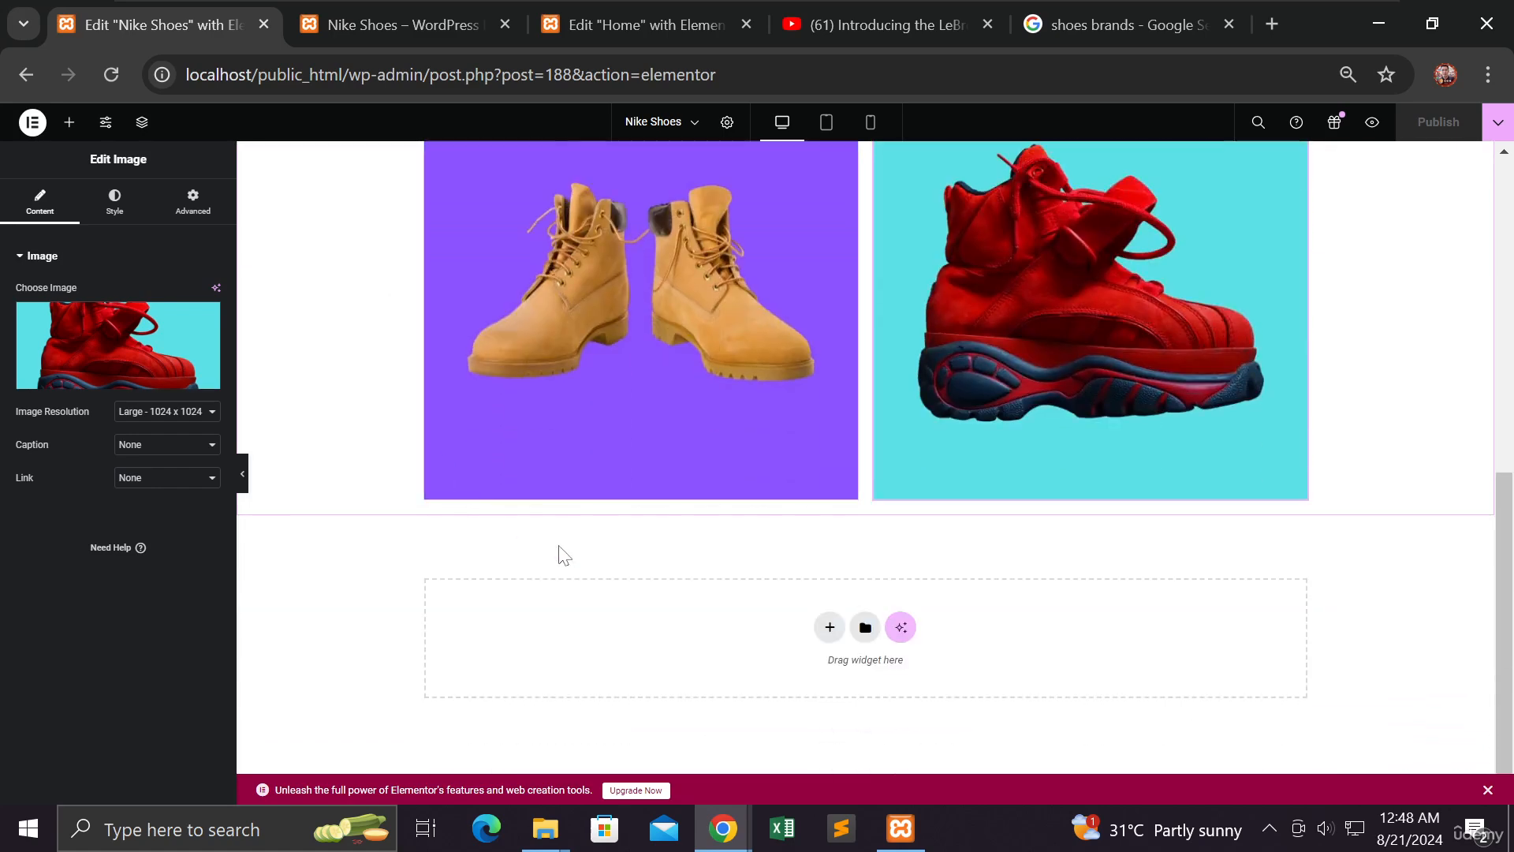
right_click(745, 631)
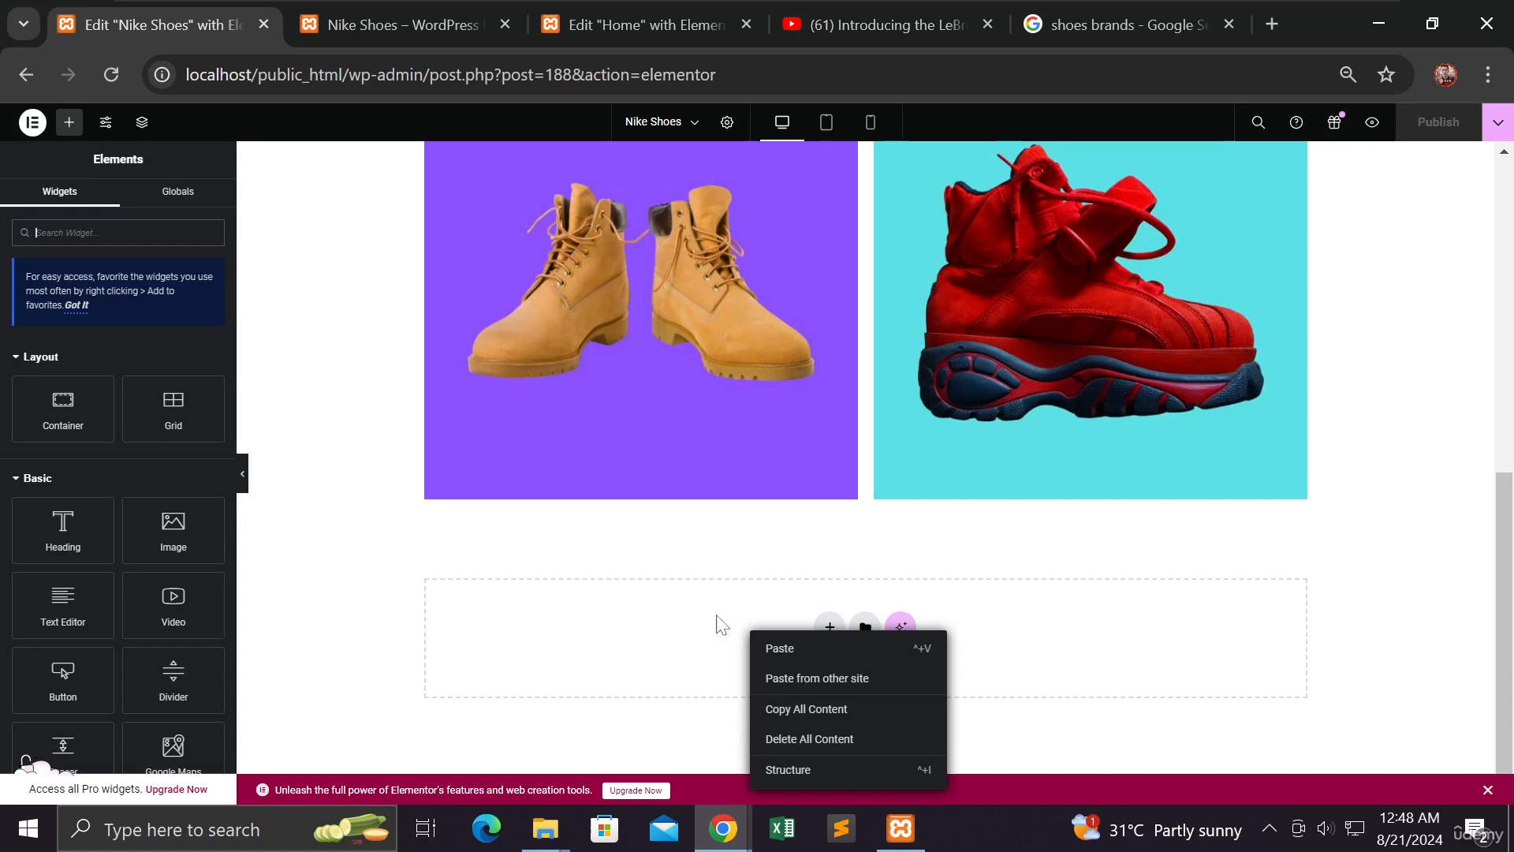
right_click(712, 612)
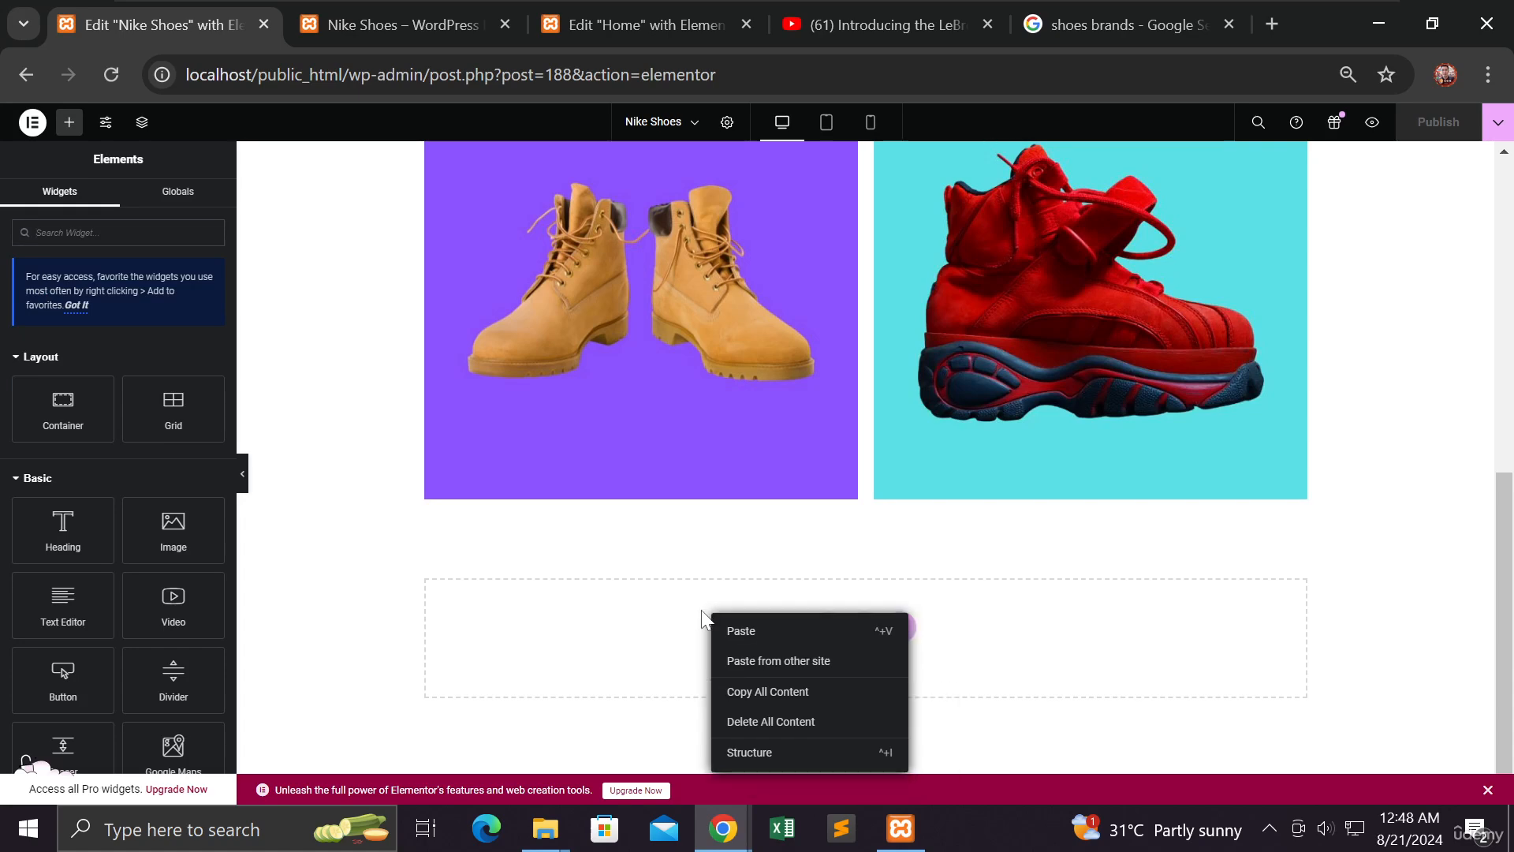
click(702, 615)
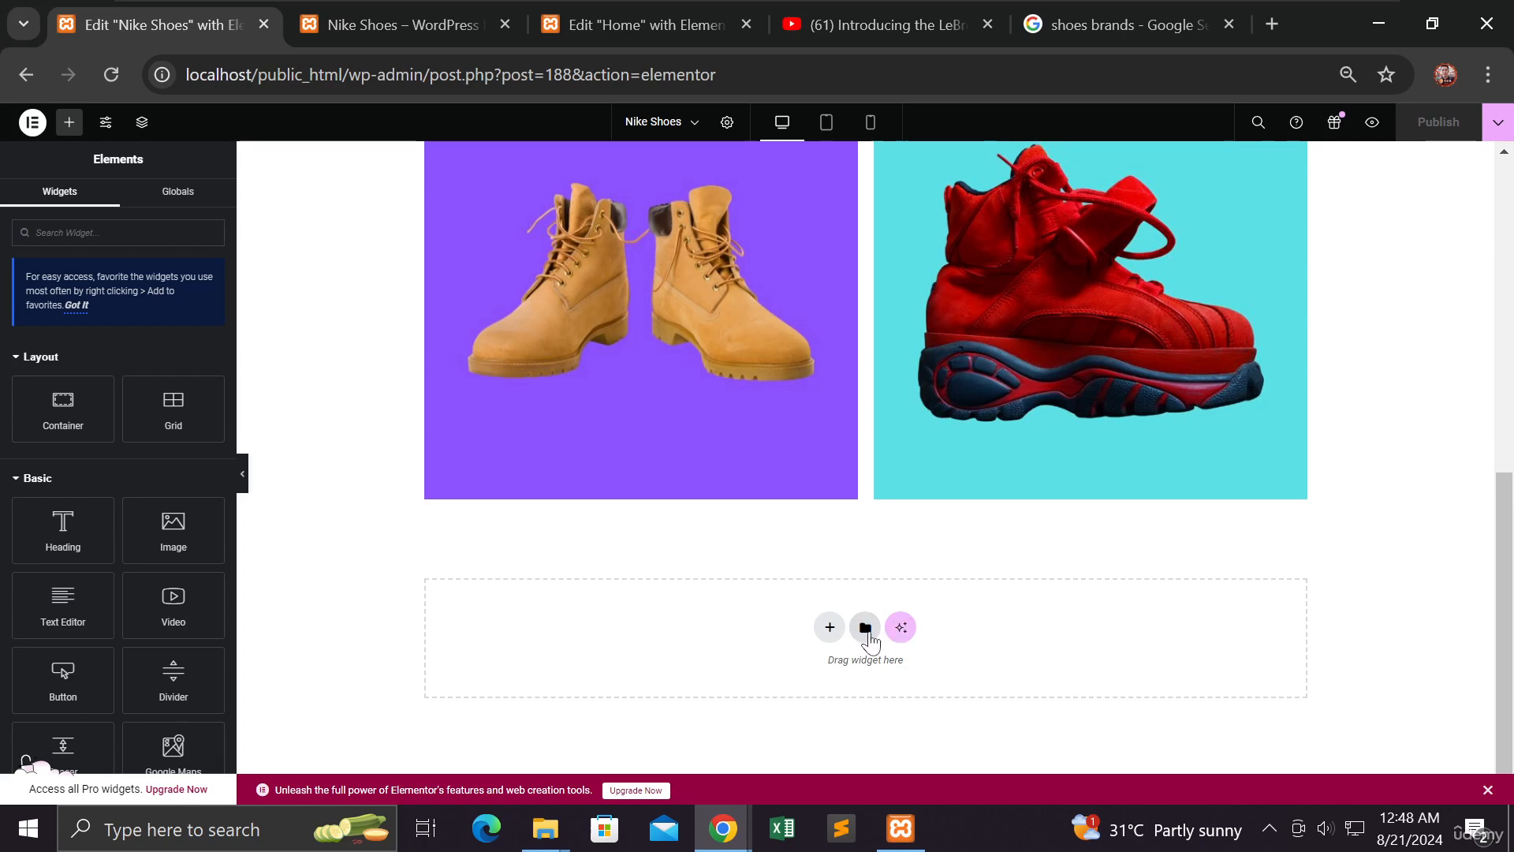
Insert the 'footer' template from My Templates into the empty section, applying its container settings
click(871, 636)
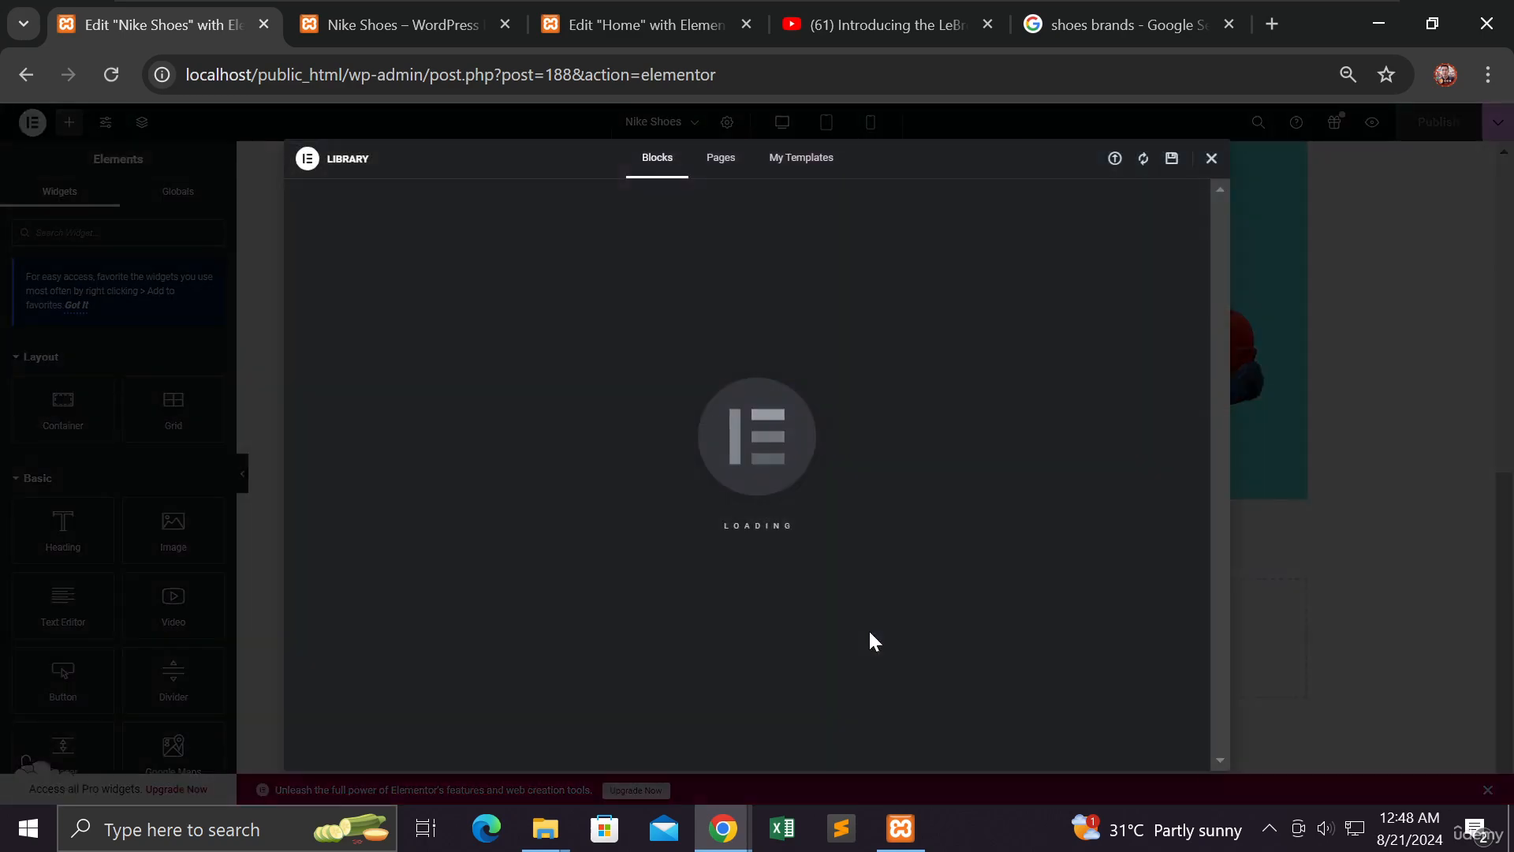
click(800, 162)
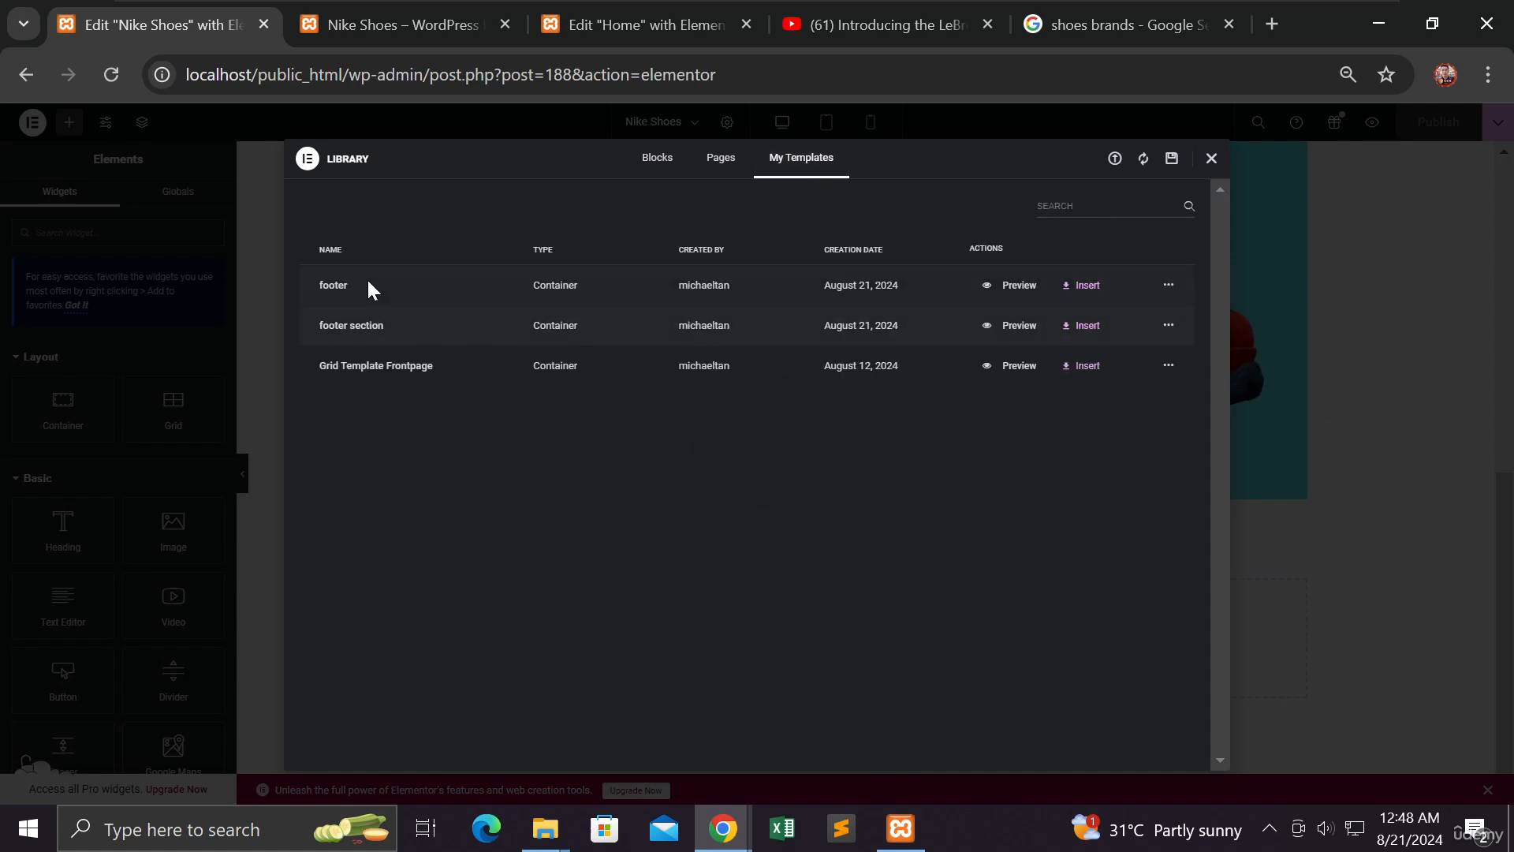
click(1086, 289)
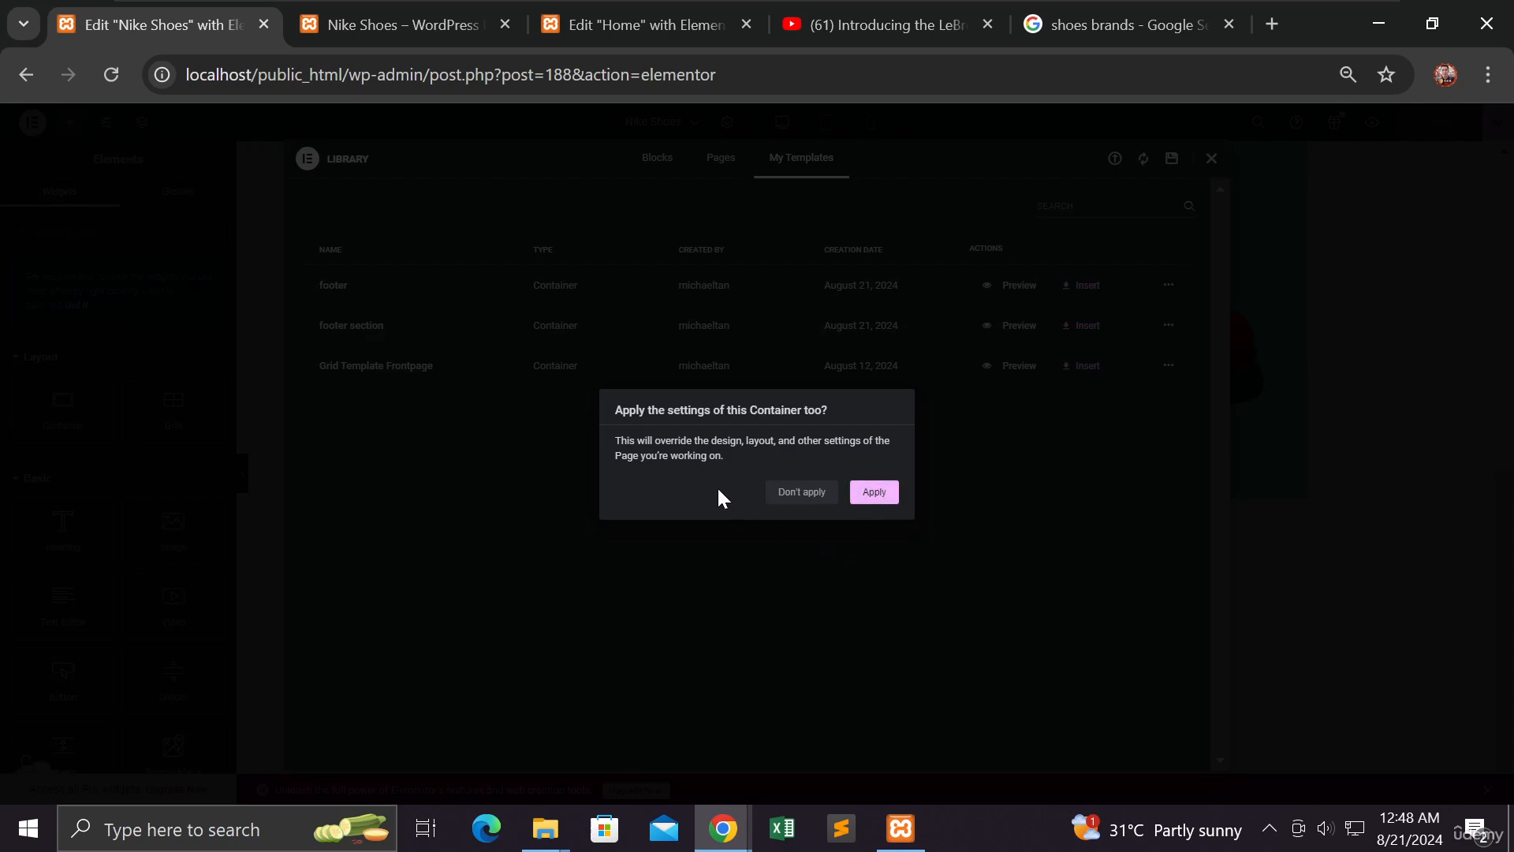
click(873, 493)
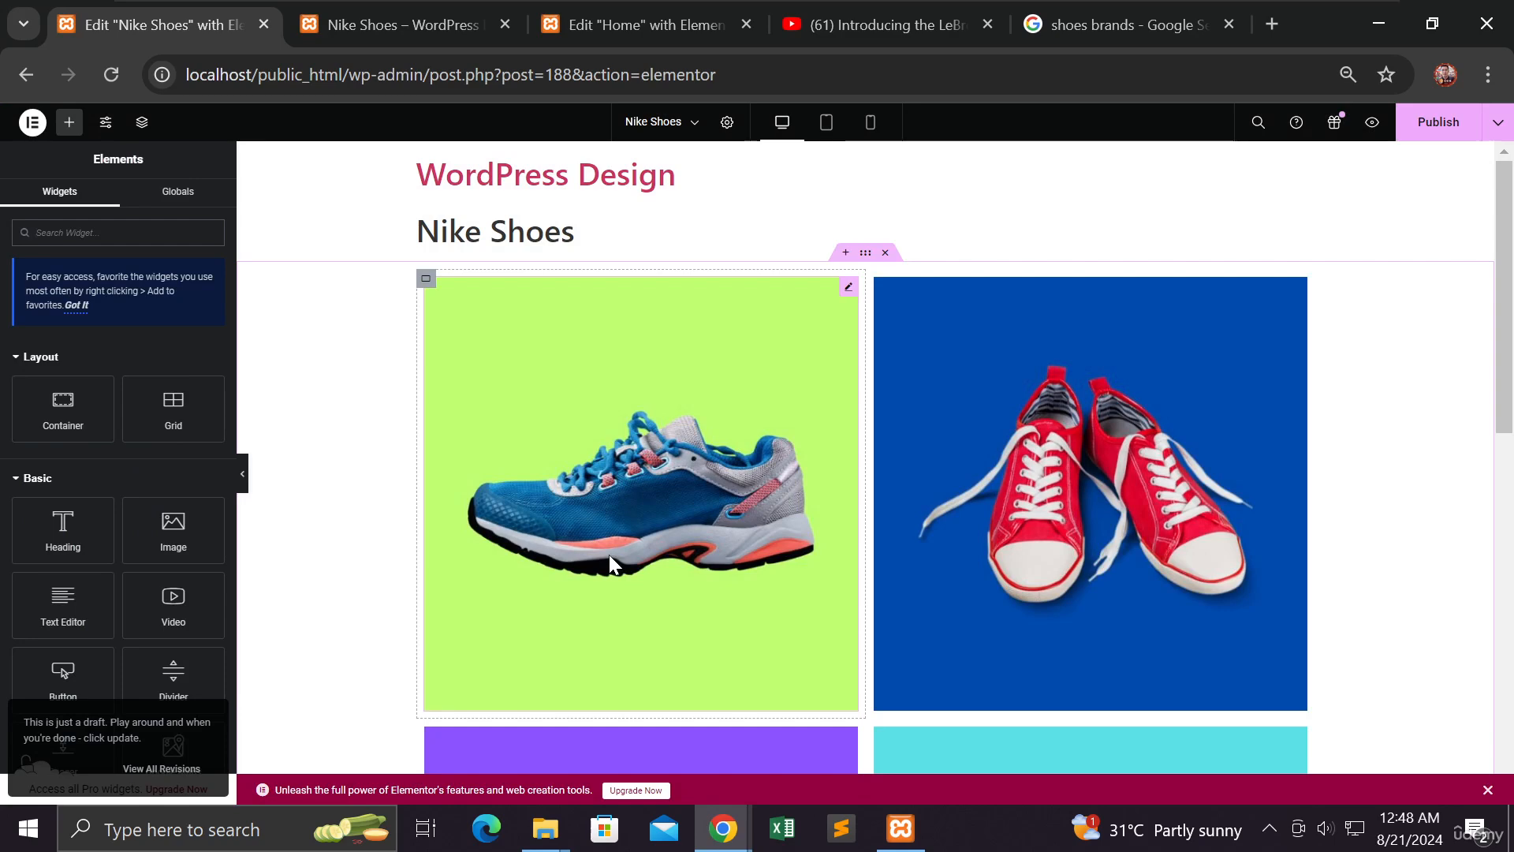
Scroll to the inserted black footer below the shoe grid and select its container
scroll(745, 584, down, 10)
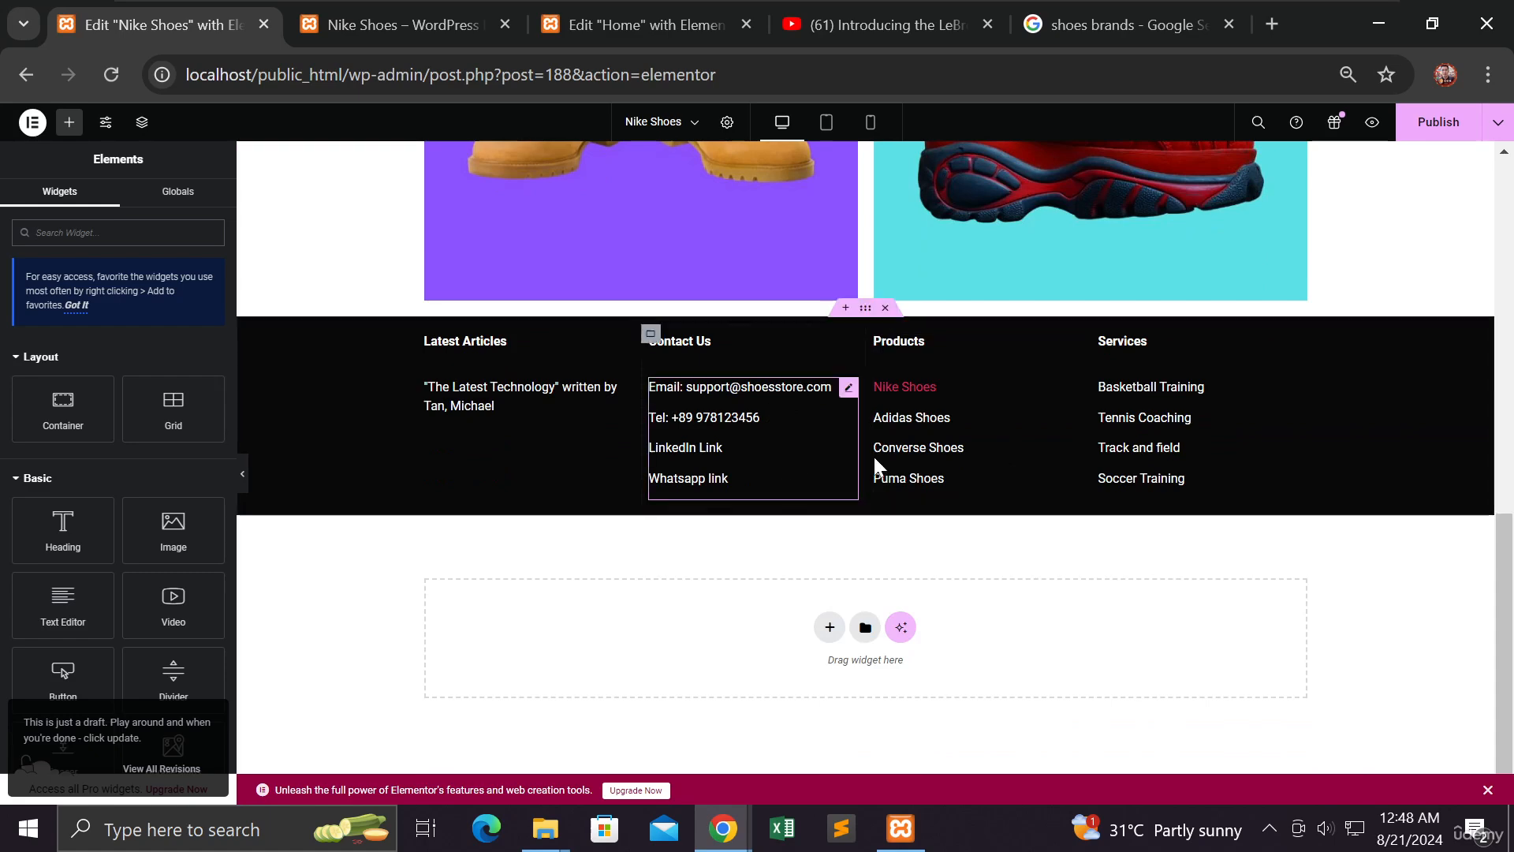
scroll(826, 570, up, 2)
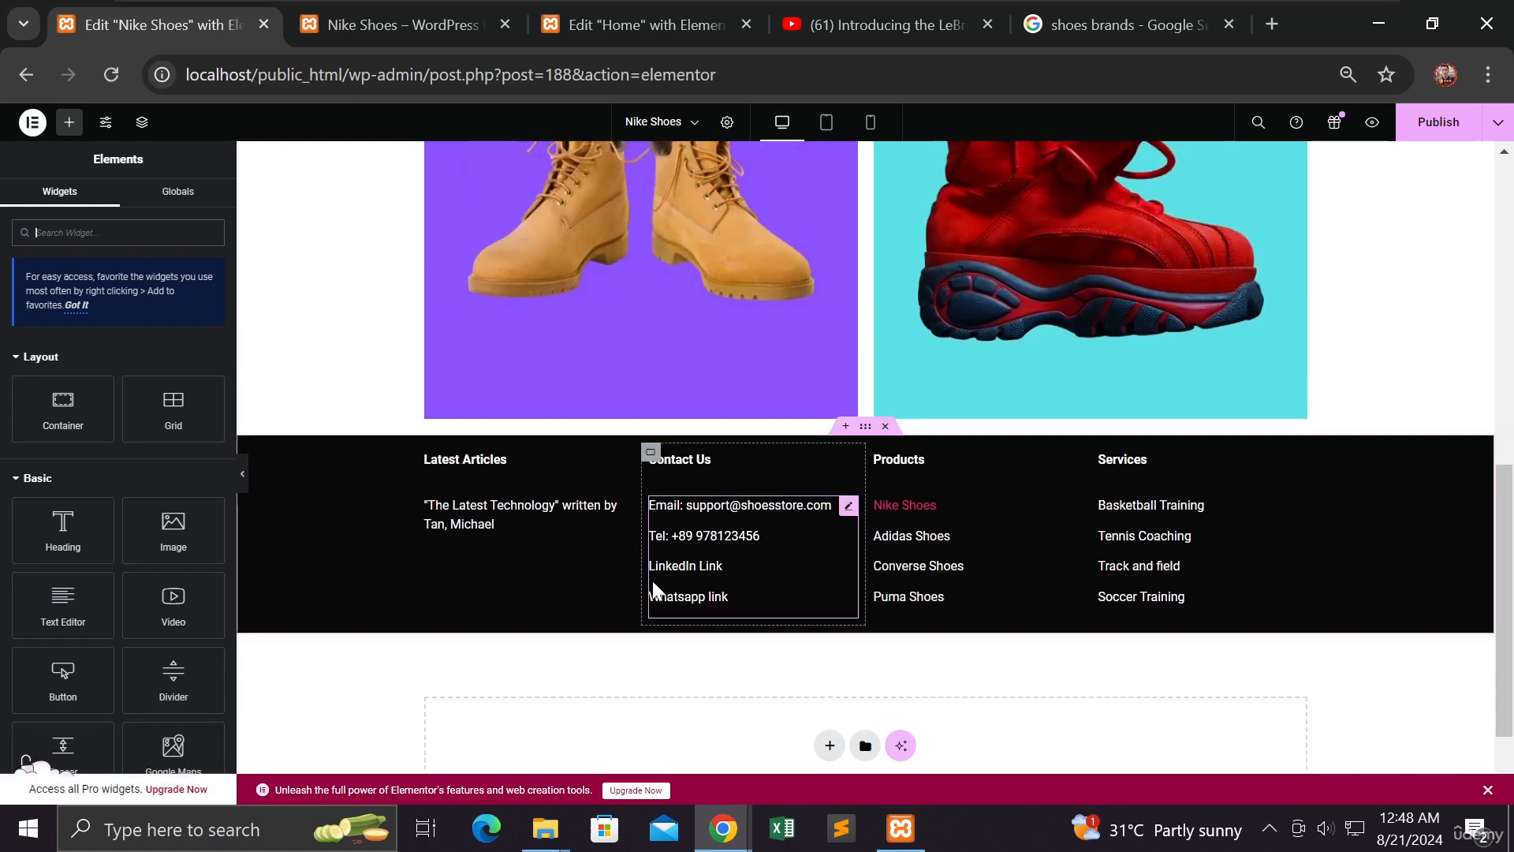
scroll(651, 580, up, 3)
scroll(651, 574, down, 3)
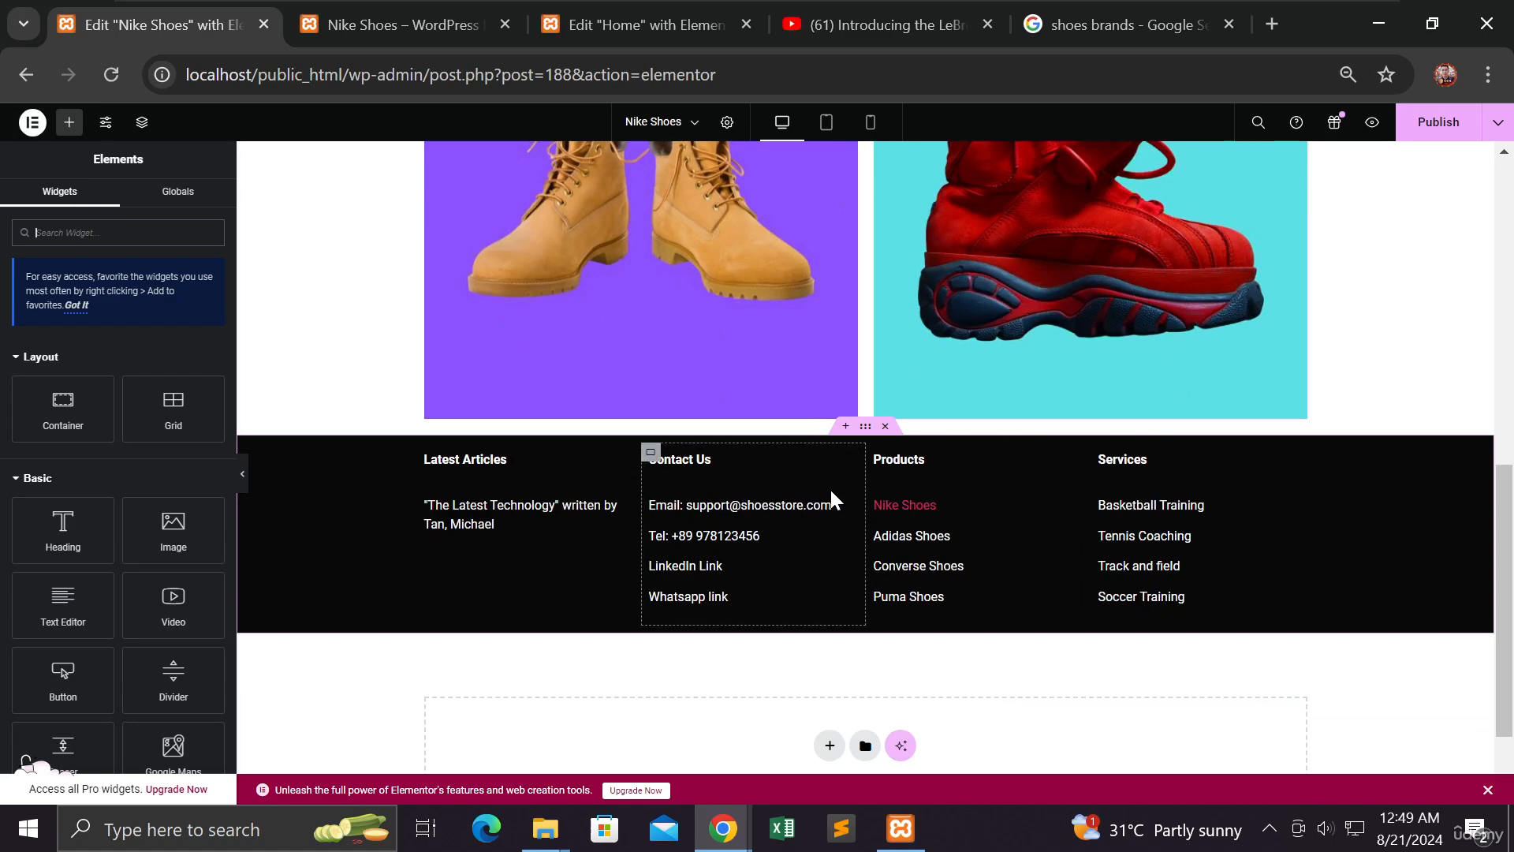
scroll(830, 486, up, 4)
scroll(791, 424, up, 5)
scroll(791, 425, down, 9)
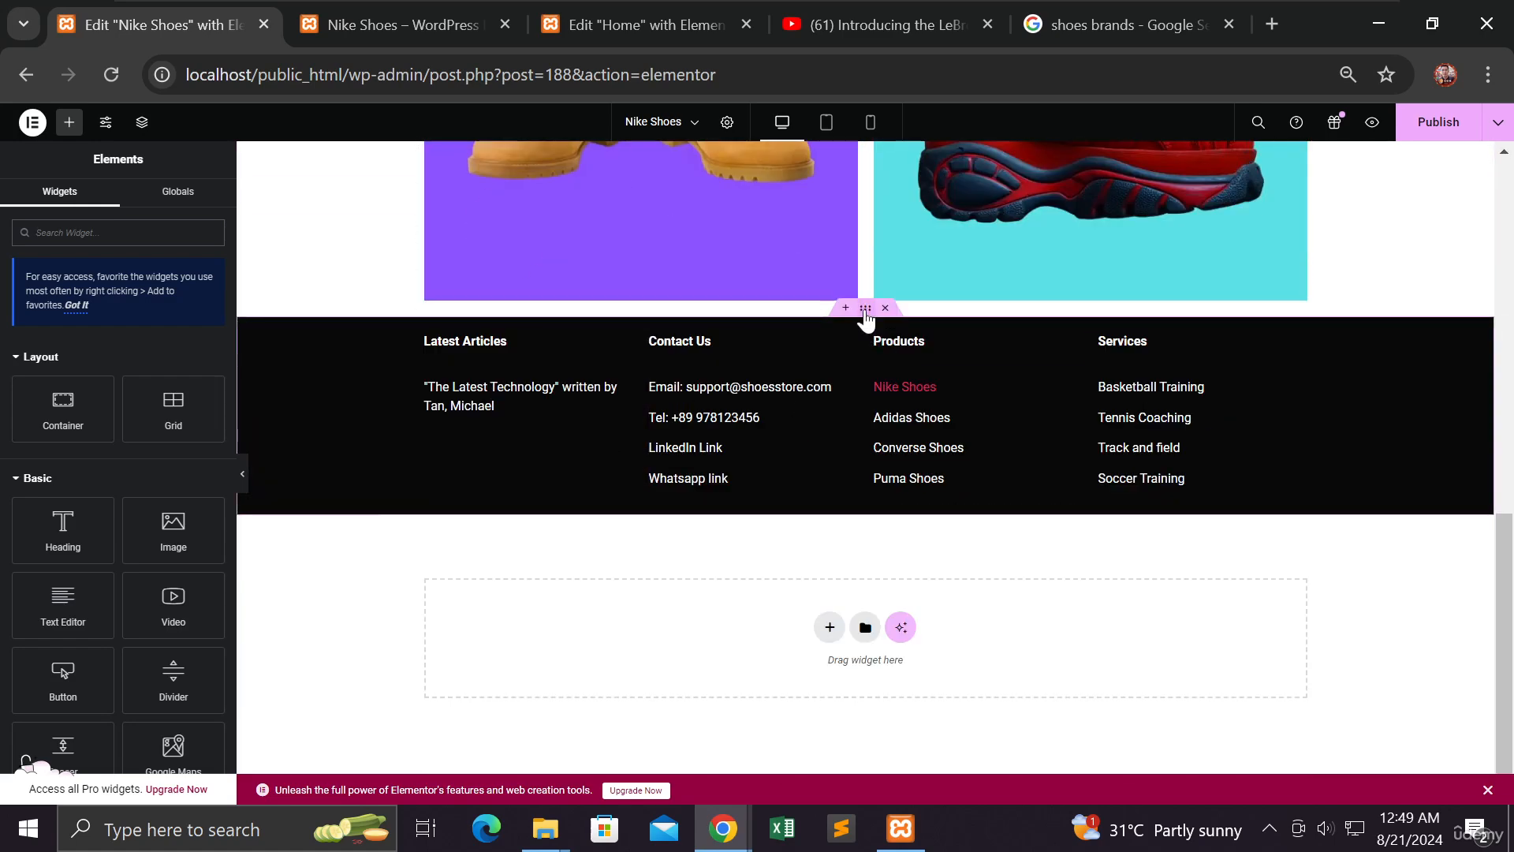
click(865, 309)
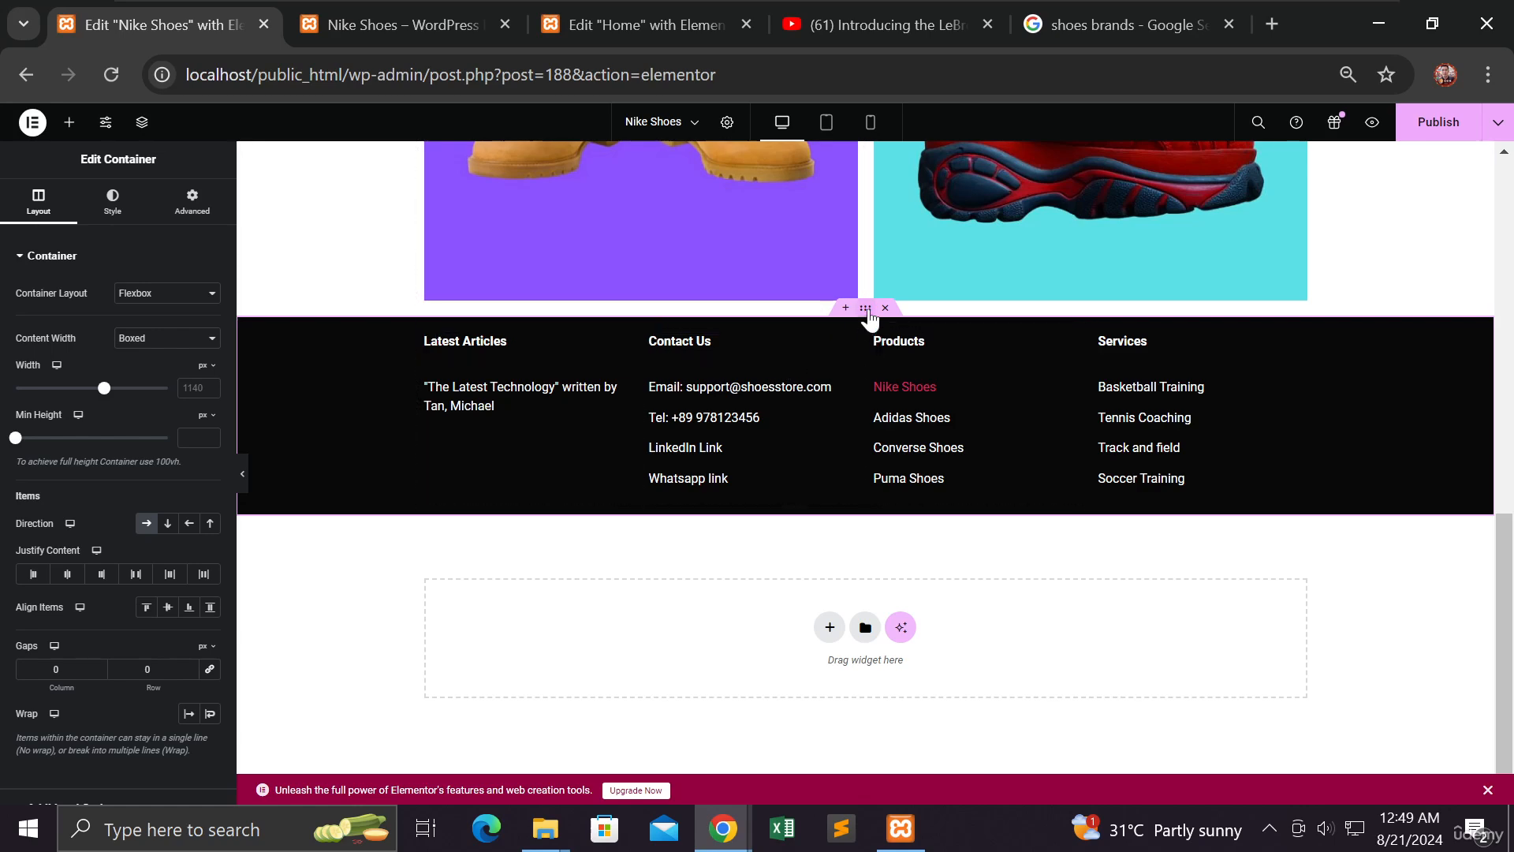
Set the footer's unlinked top margin to 100 px under Advanced and publish the page
click(192, 201)
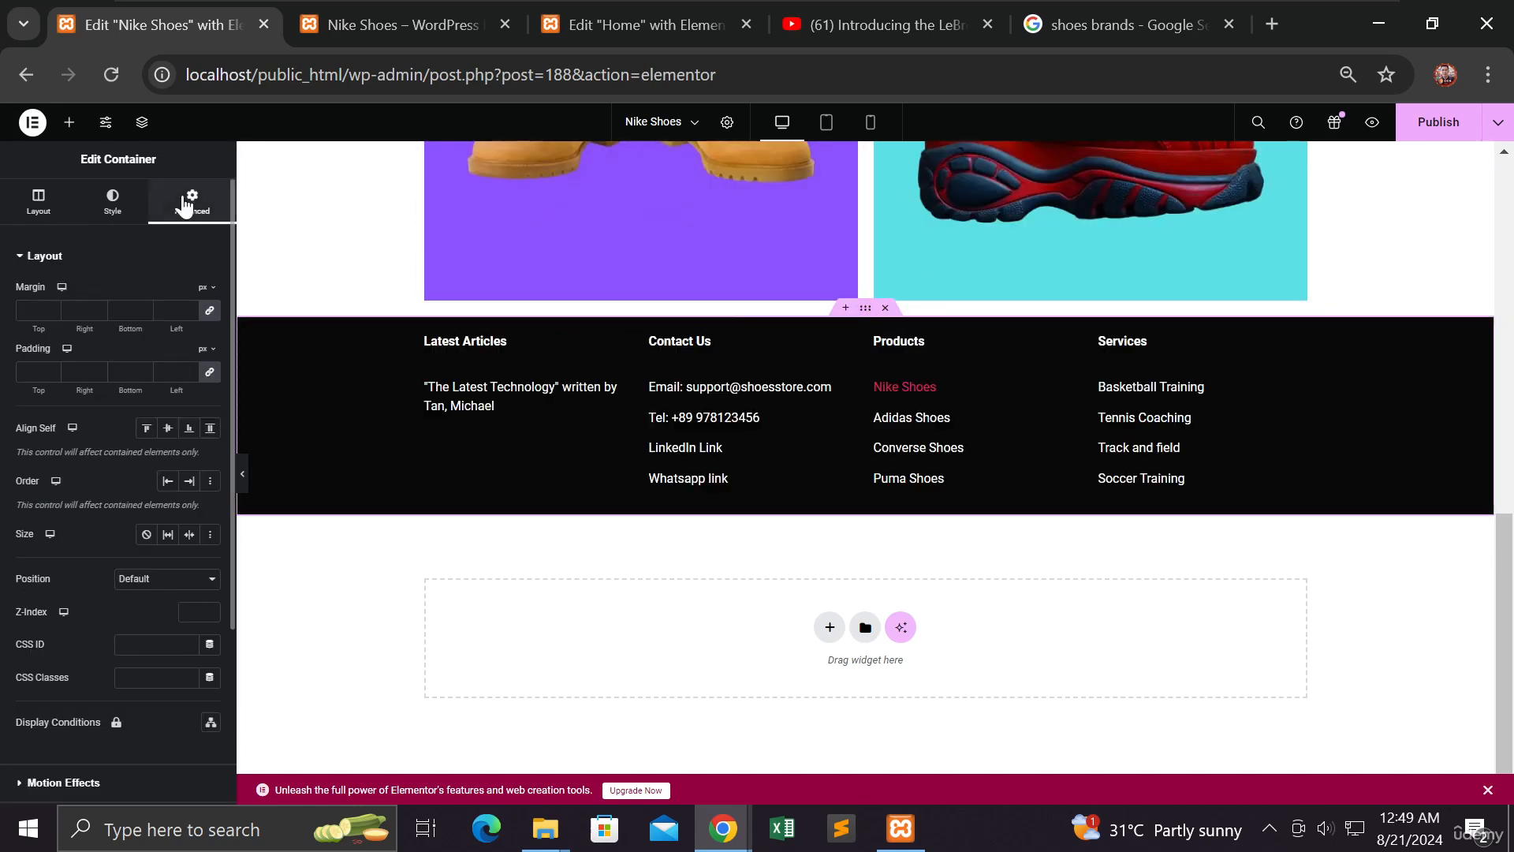
click(209, 311)
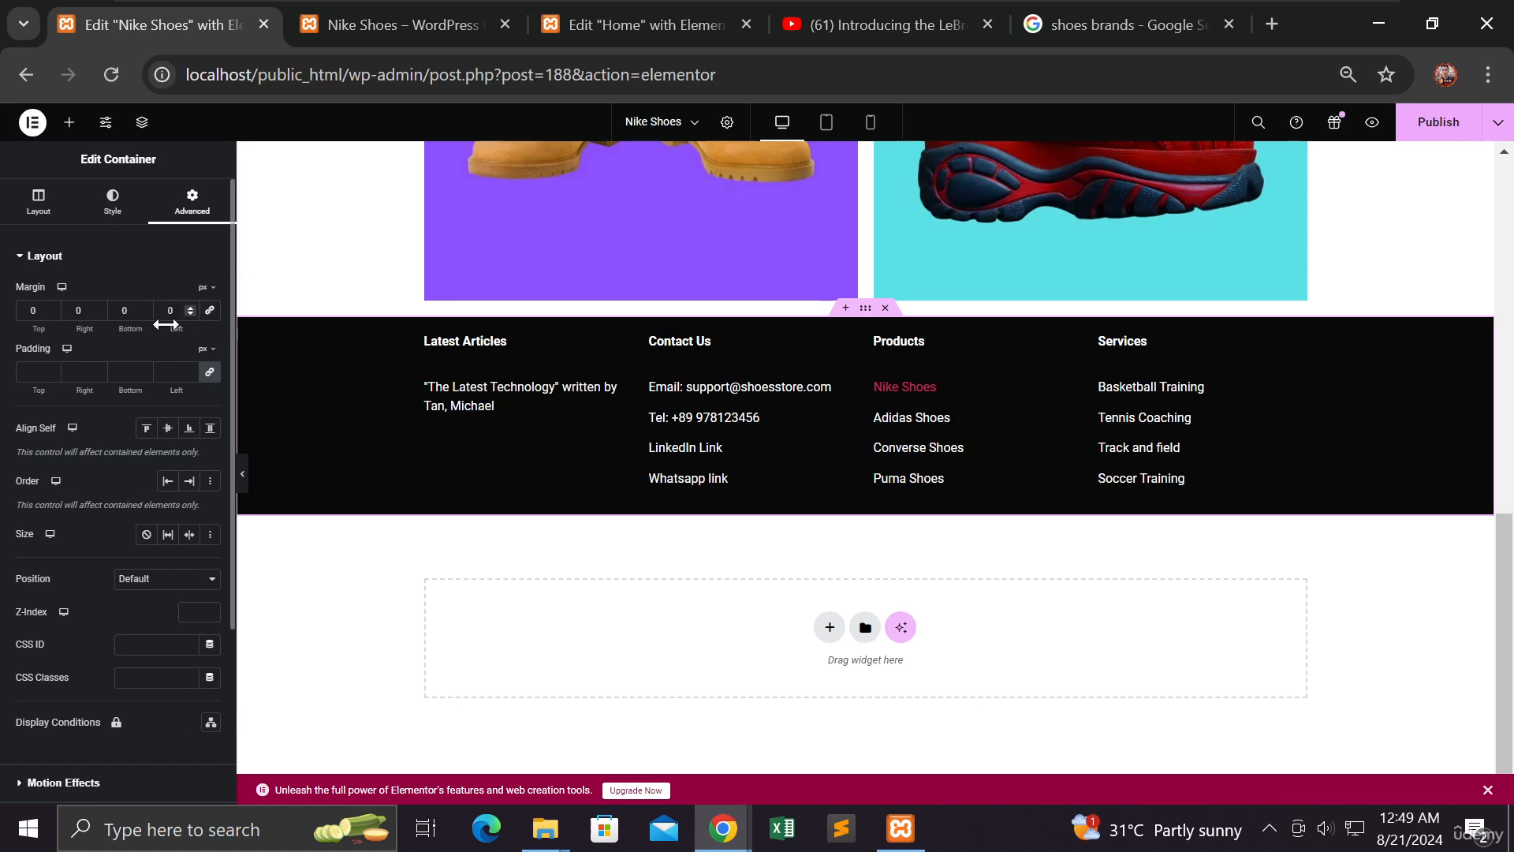
double_click(33, 311)
text(100)
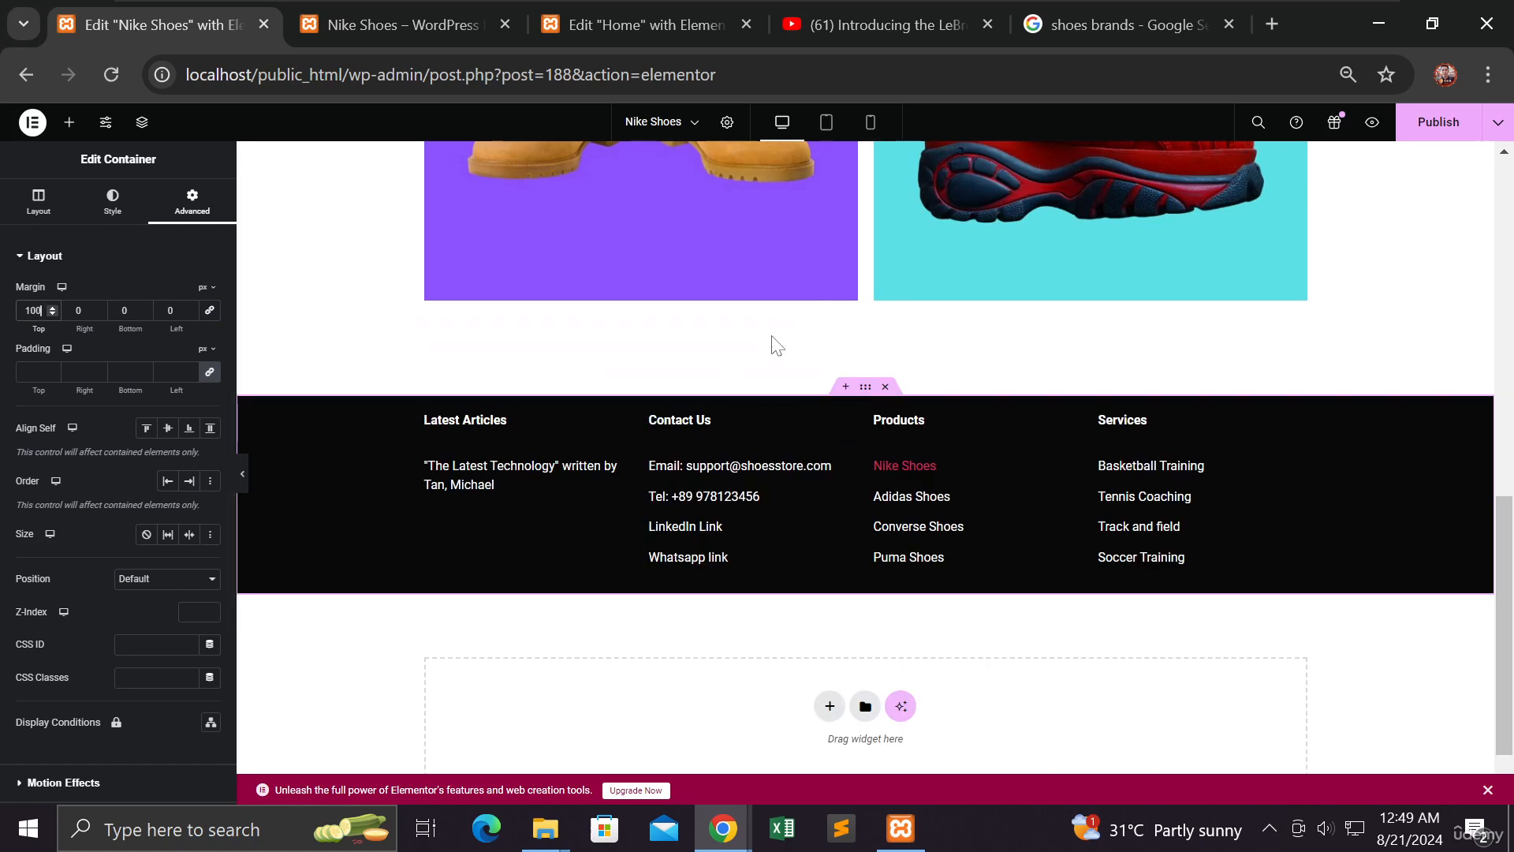
click(1438, 134)
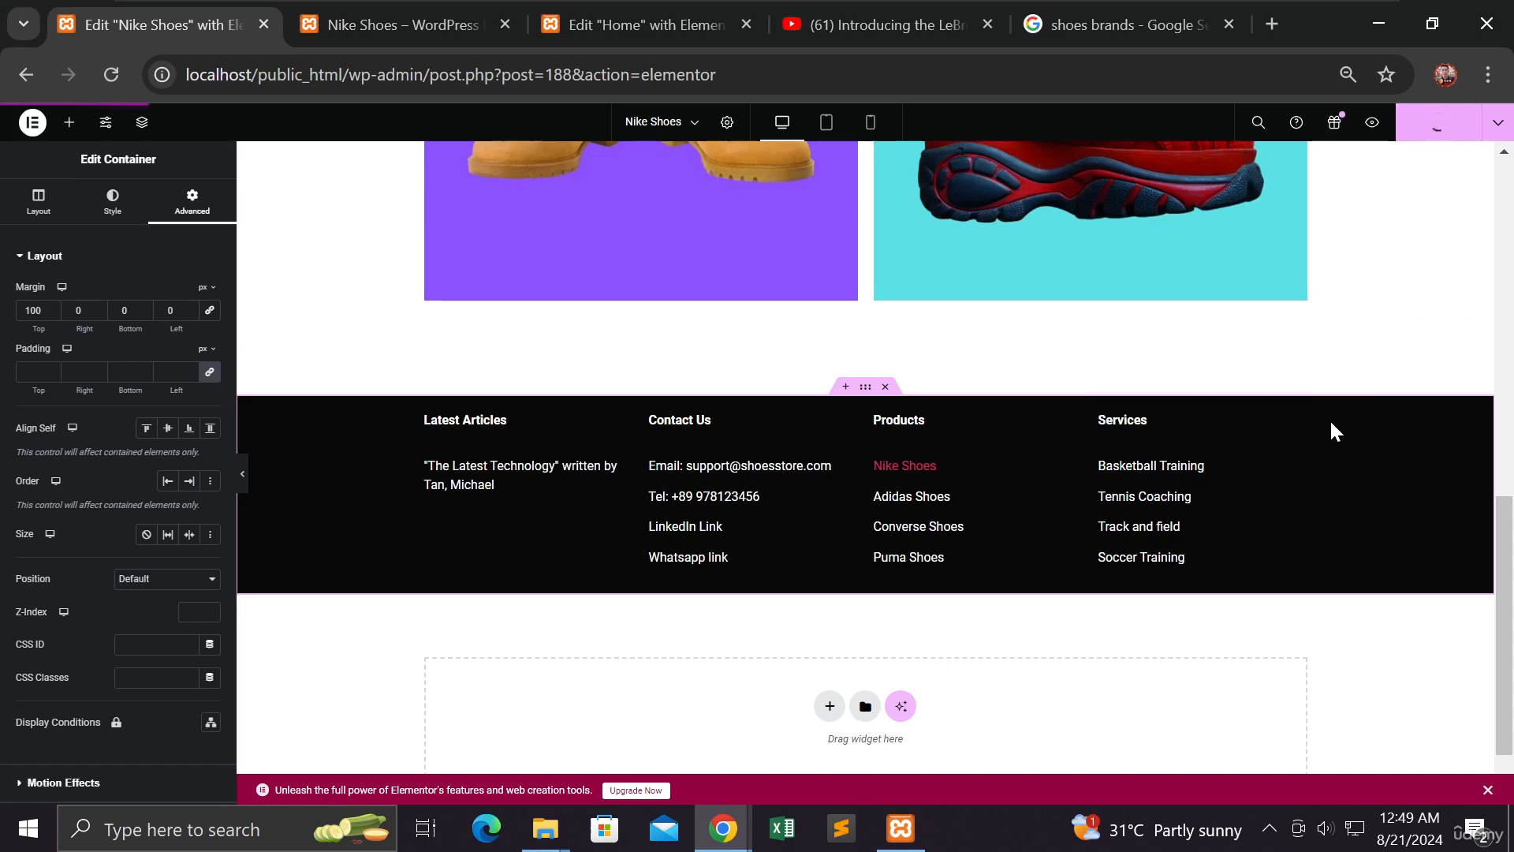
scroll(1334, 410, down, 1)
Reload the live Nike Shoes page and scroll to confirm the black footer appears beneath the shoe grid
mouse_move(723, 828)
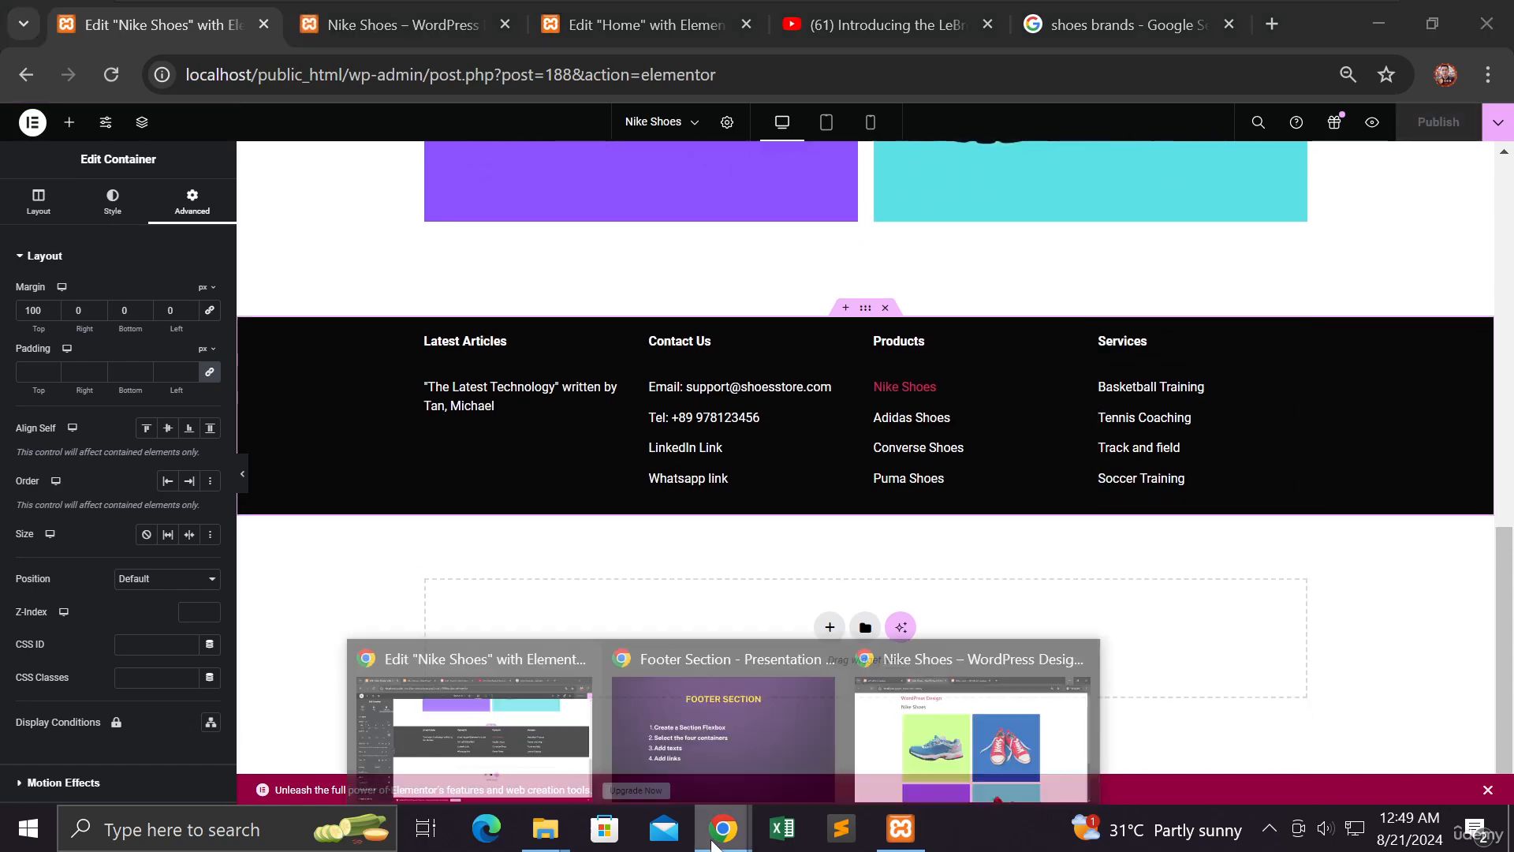
click(938, 757)
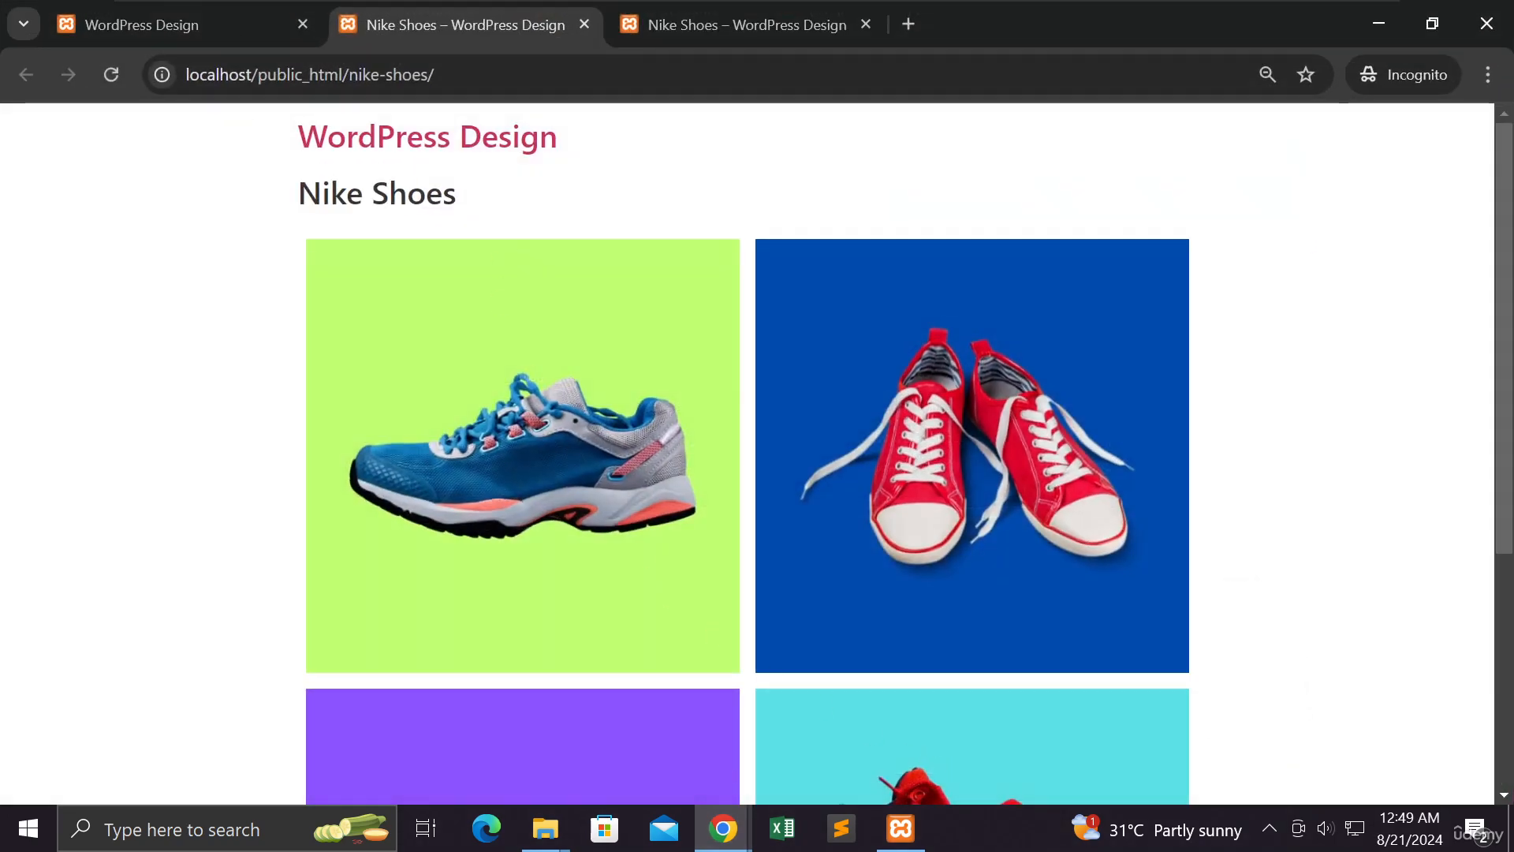
click(113, 71)
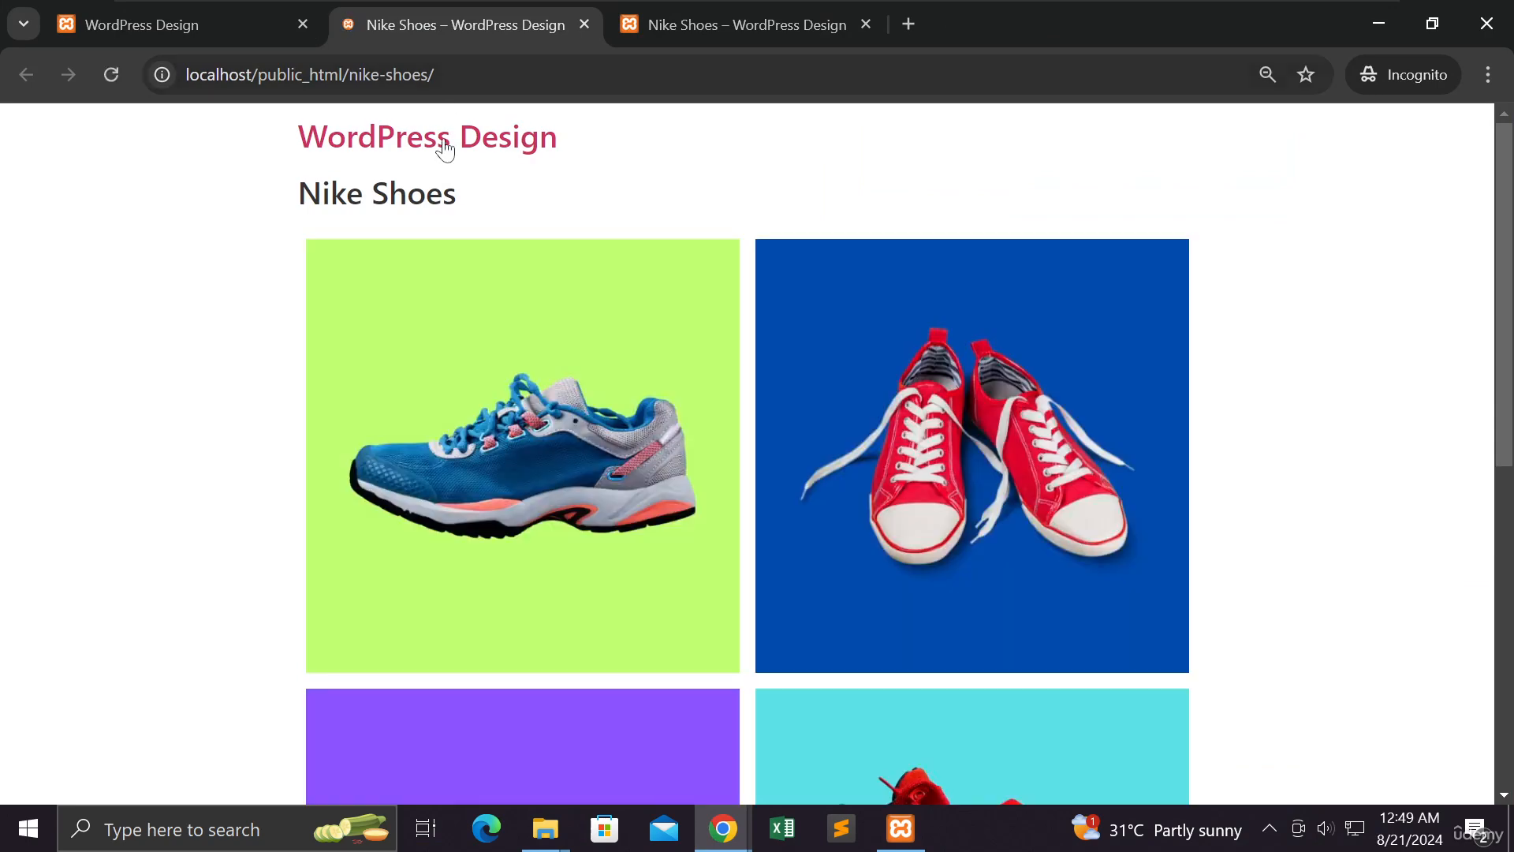
scroll(489, 315, down, 8)
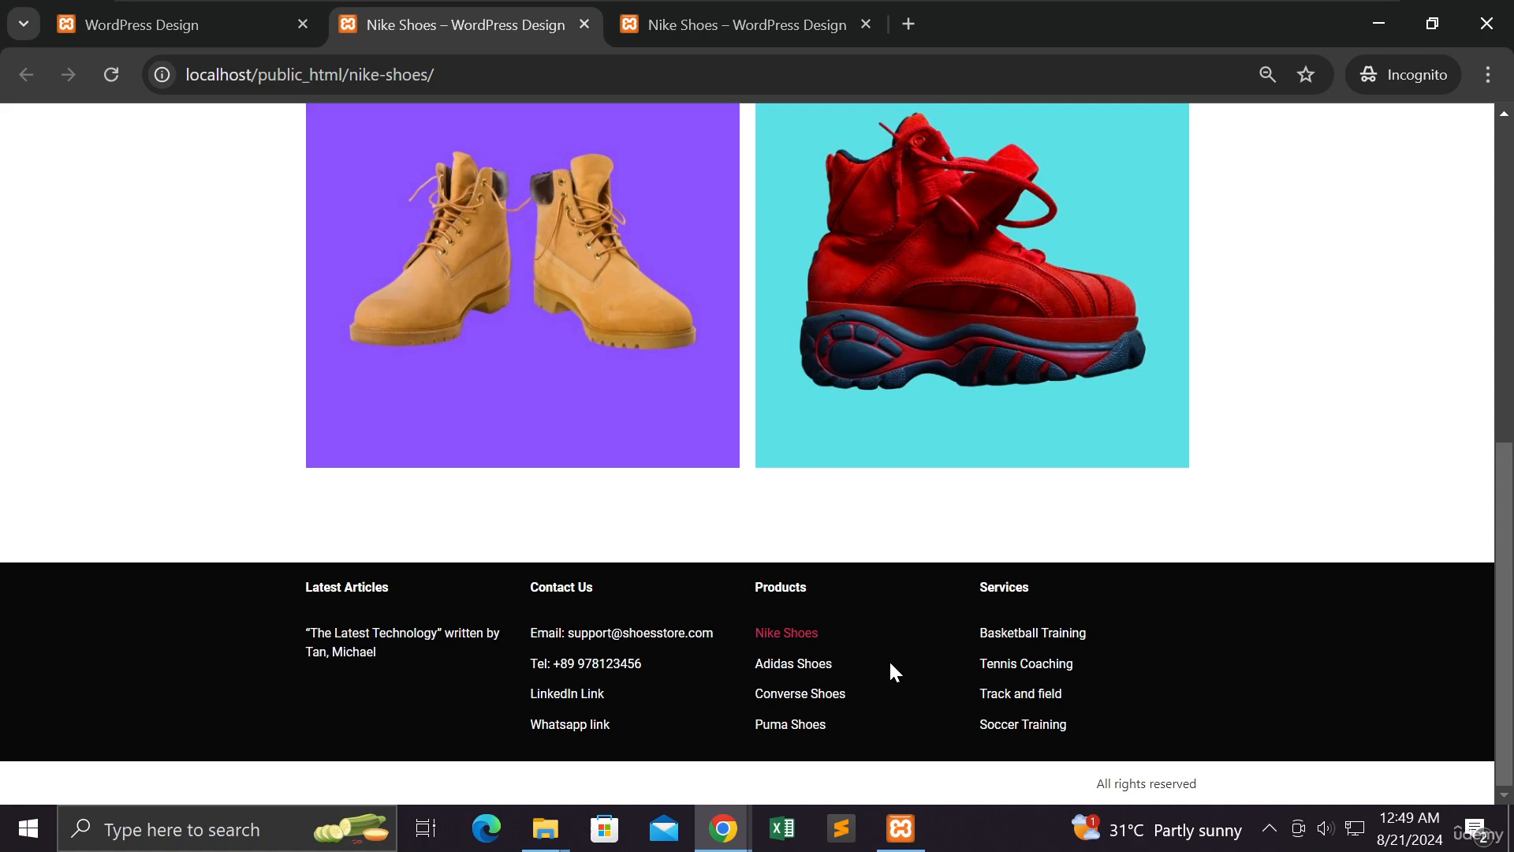
scroll(271, 497, up, 8)
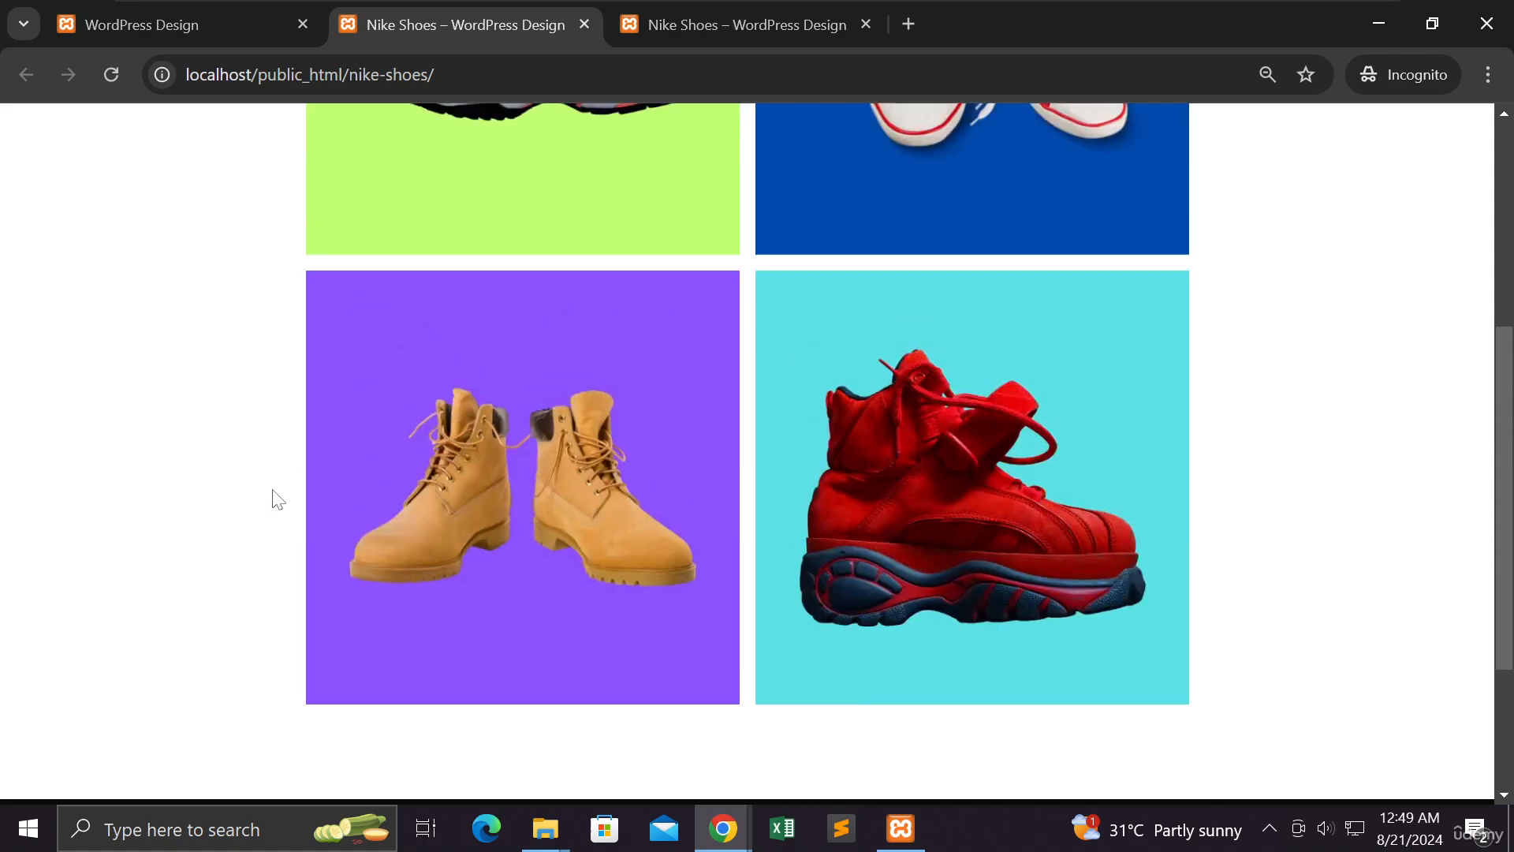
scroll(271, 495, down, 8)
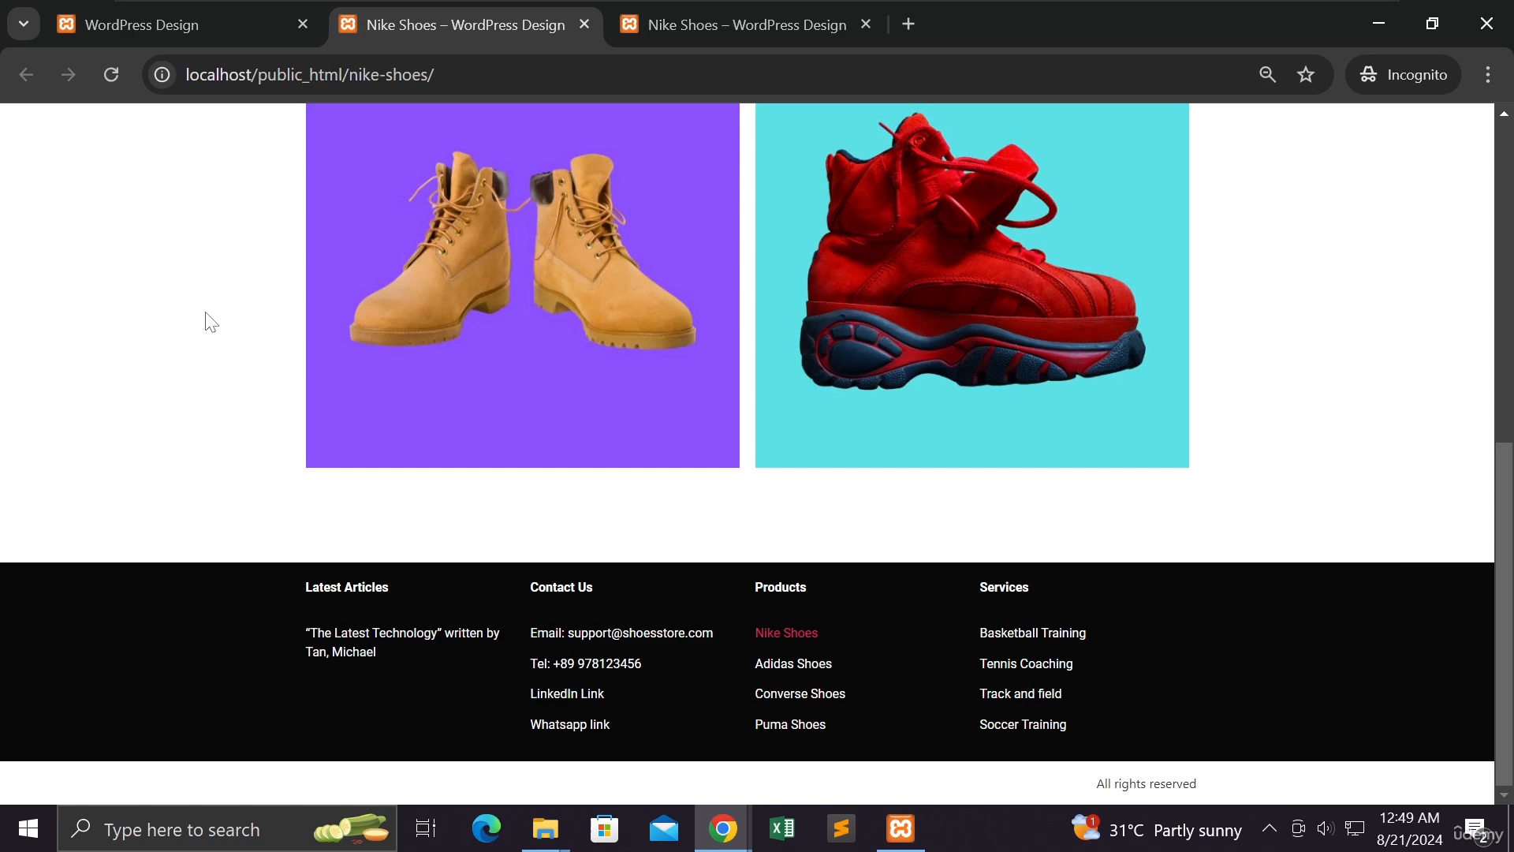
key(alt+Tab)
Advance the Footer Section presentation to the slide listing its four steps, from Section Flexbox to links
click(1075, 309)
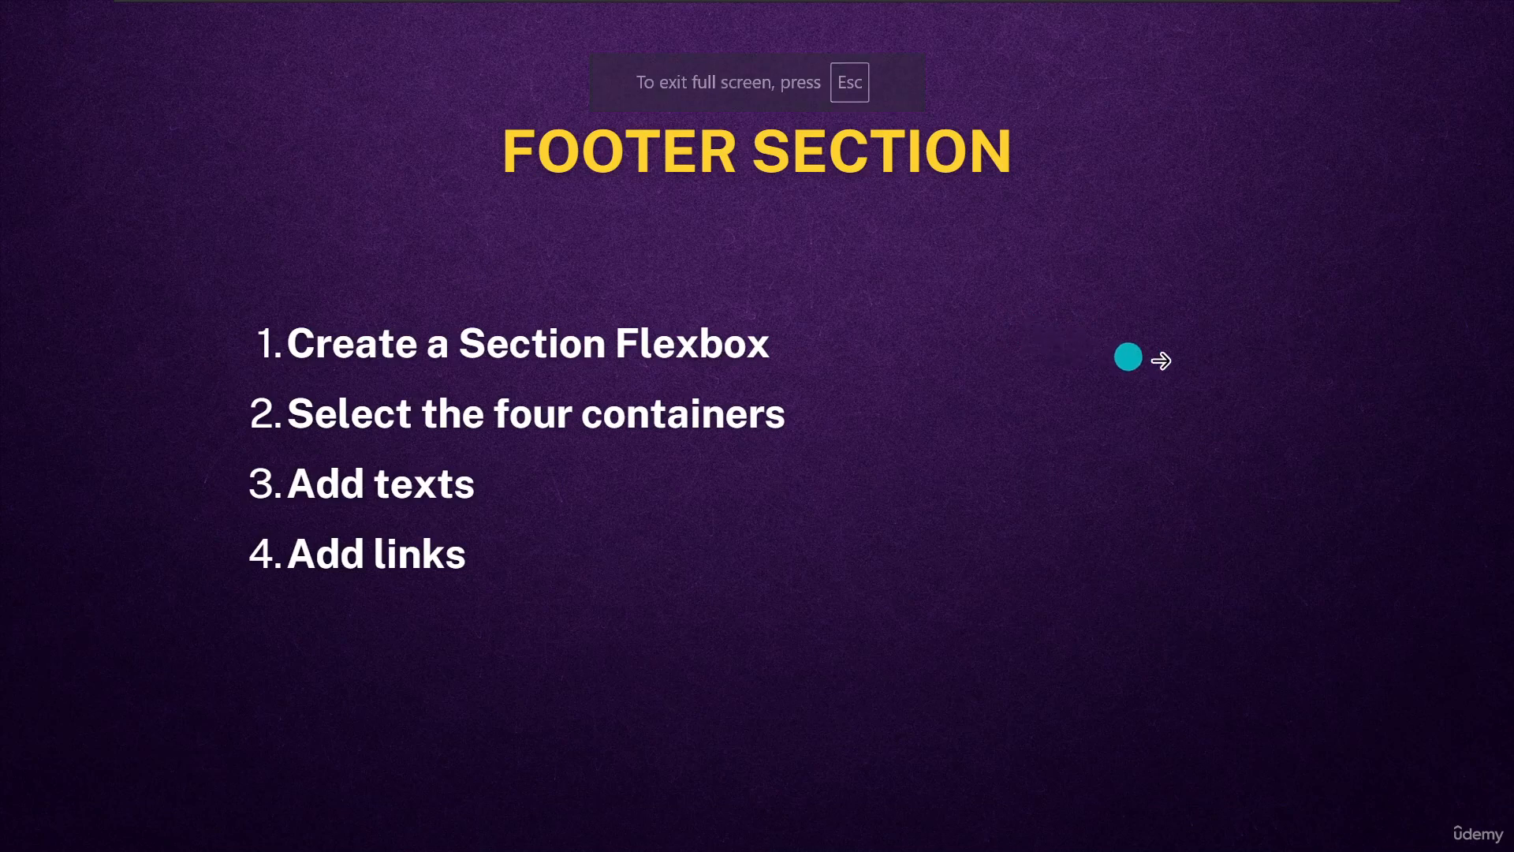
click(1173, 361)
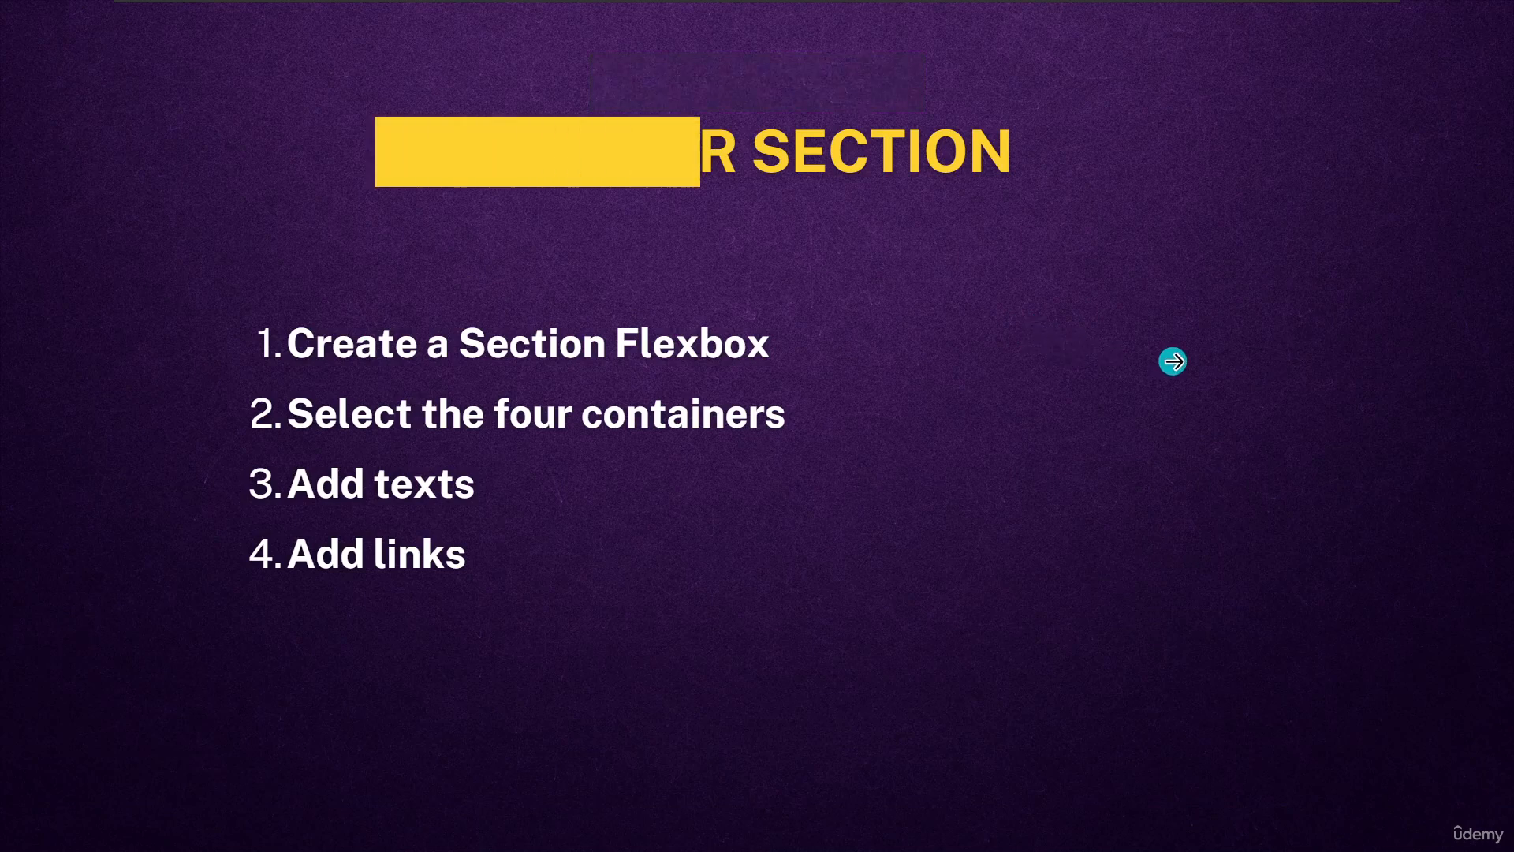